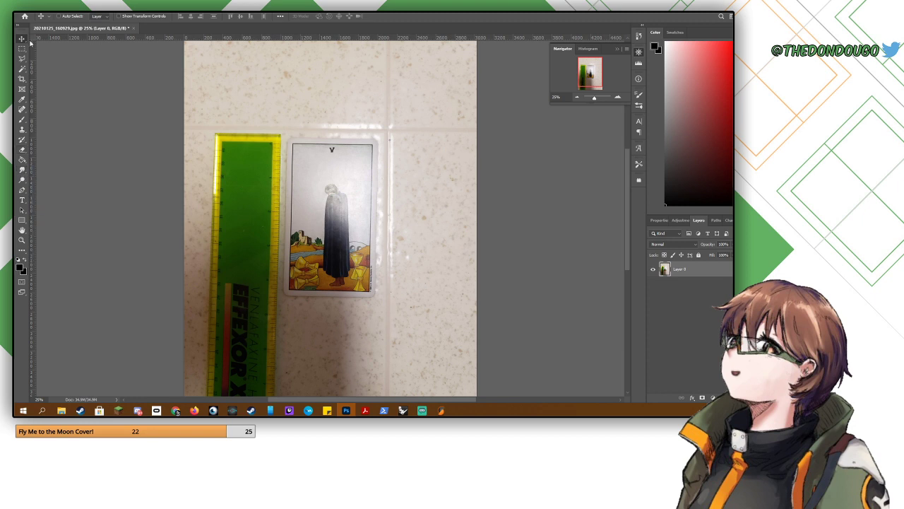
- Start a Perspective Warp on the photo and lay a plane over the tarot card's printed black frame
click(57, 7)
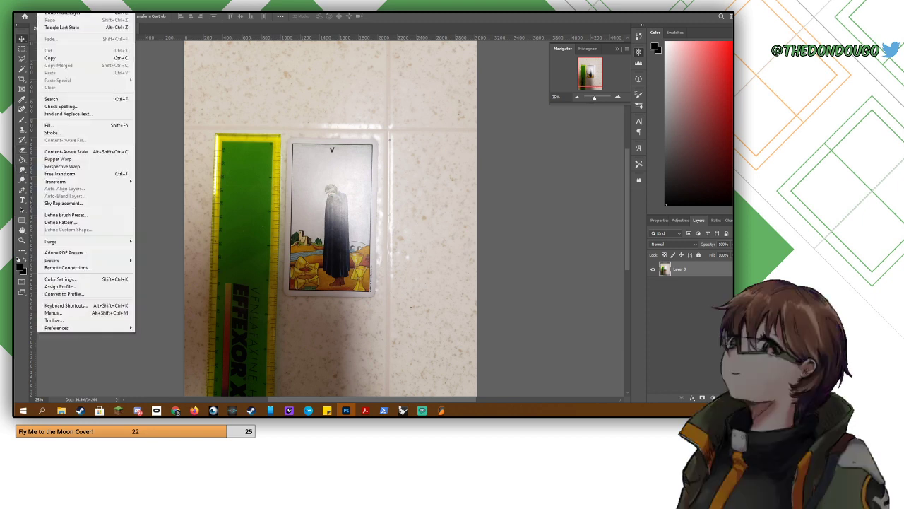
mouse_move(43, 9)
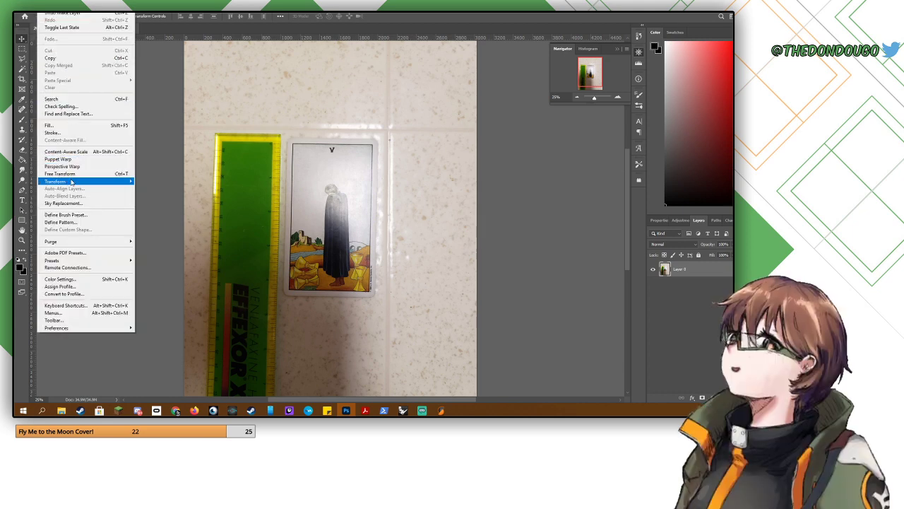
click(77, 167)
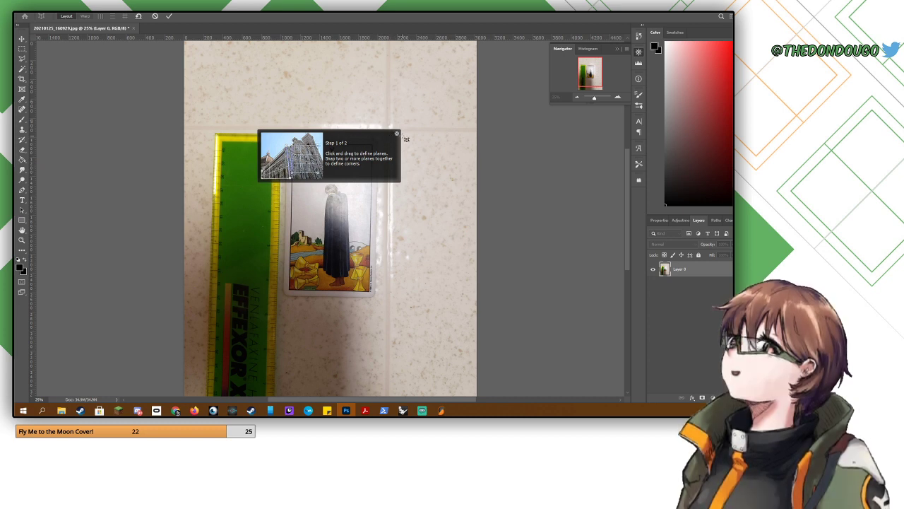
click(397, 134)
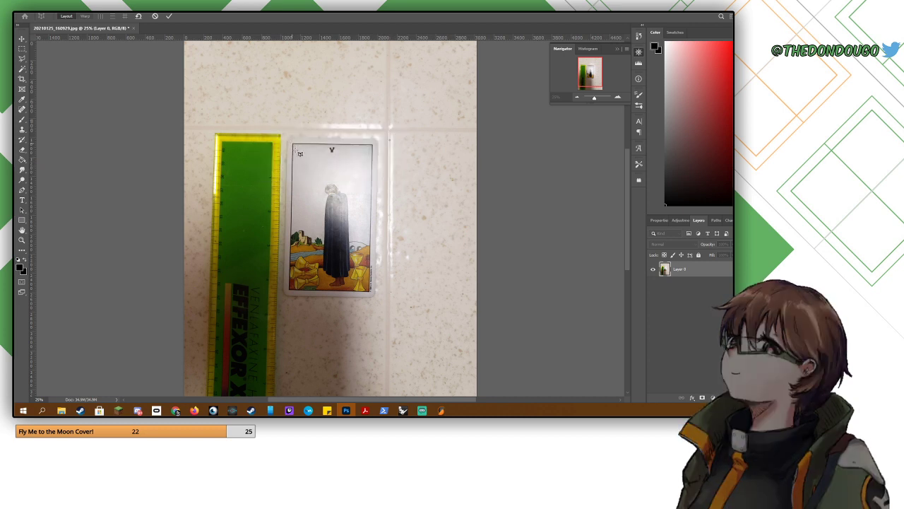
drag(299, 153, 374, 294)
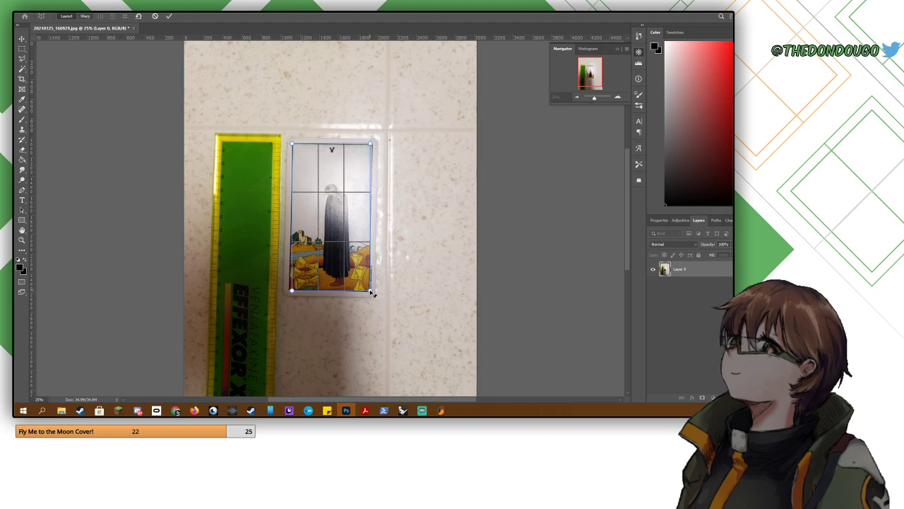
- Fit the plane's two lower corners to the bottom corners of the card's black frame
alt+scroll(371, 292, up, 6)
alt+scroll(231, 262, up, 4)
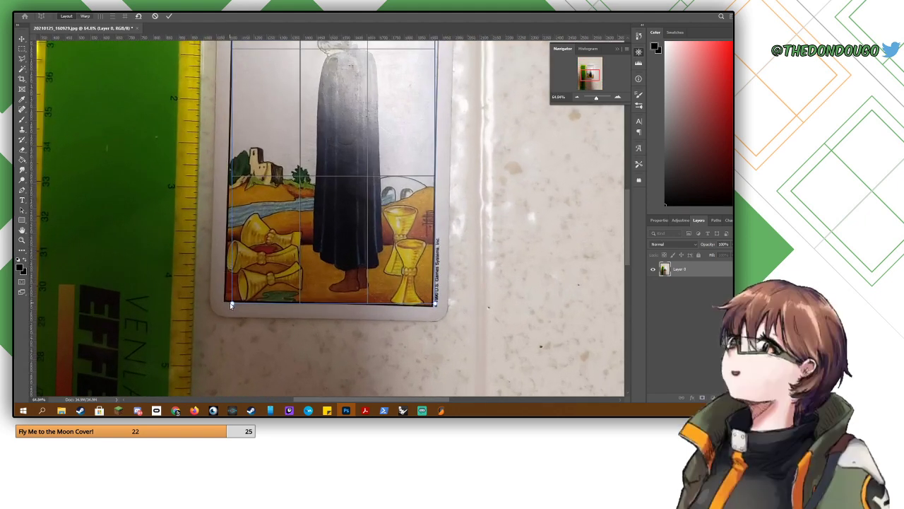
drag(231, 305, 224, 304)
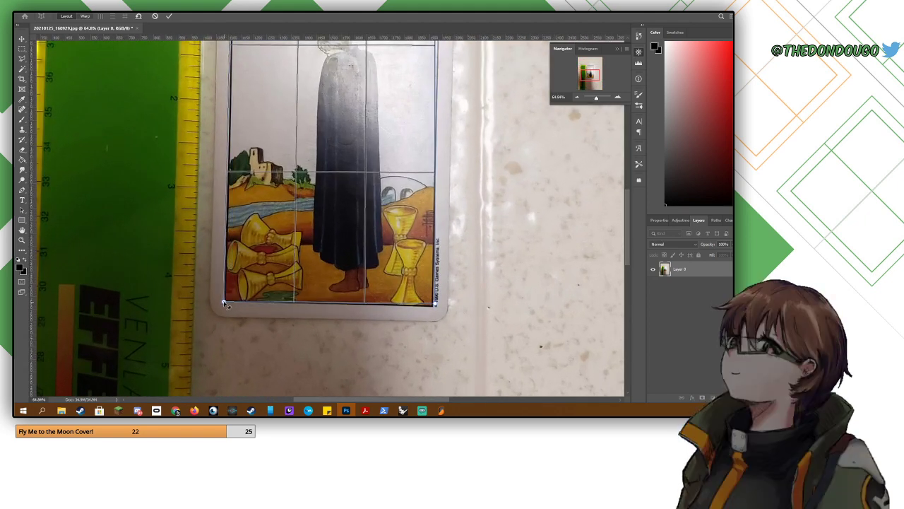
alt+scroll(224, 304, up, 8)
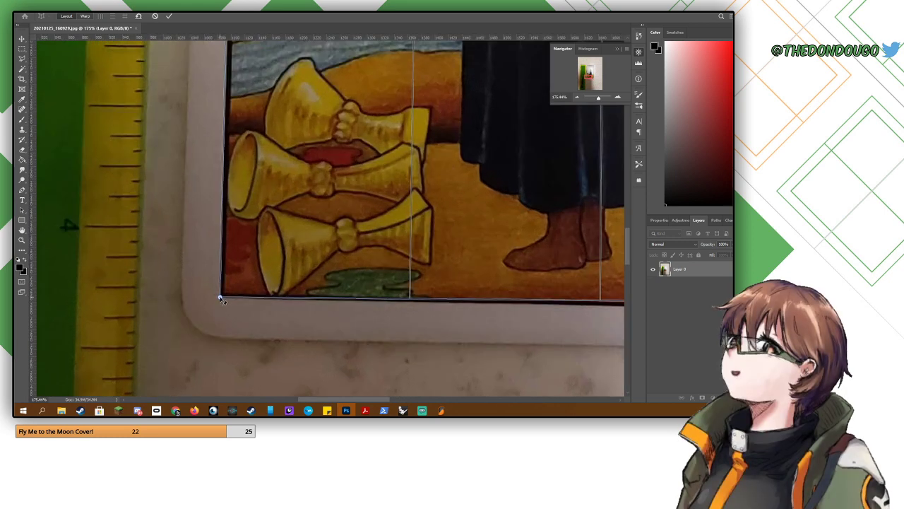
scroll(221, 298, down, 2)
alt+scroll(220, 304, down, 8)
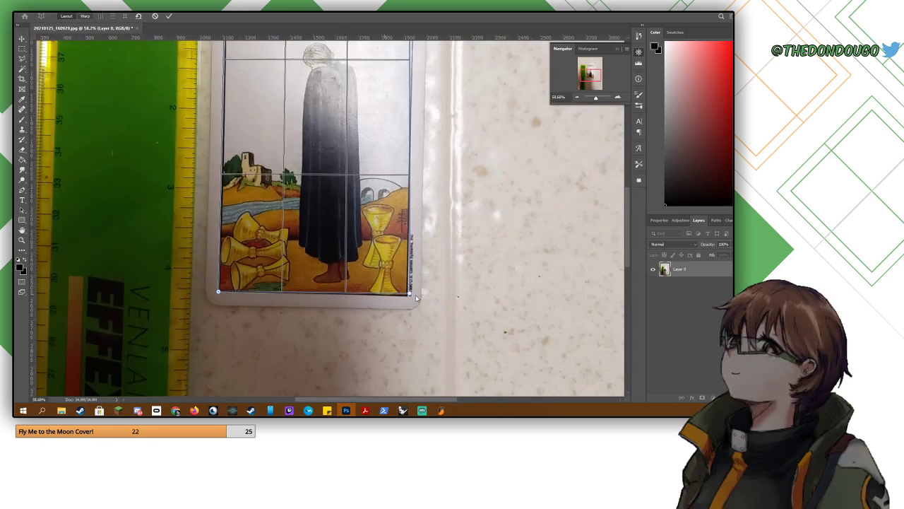
alt+scroll(416, 298, up, 10)
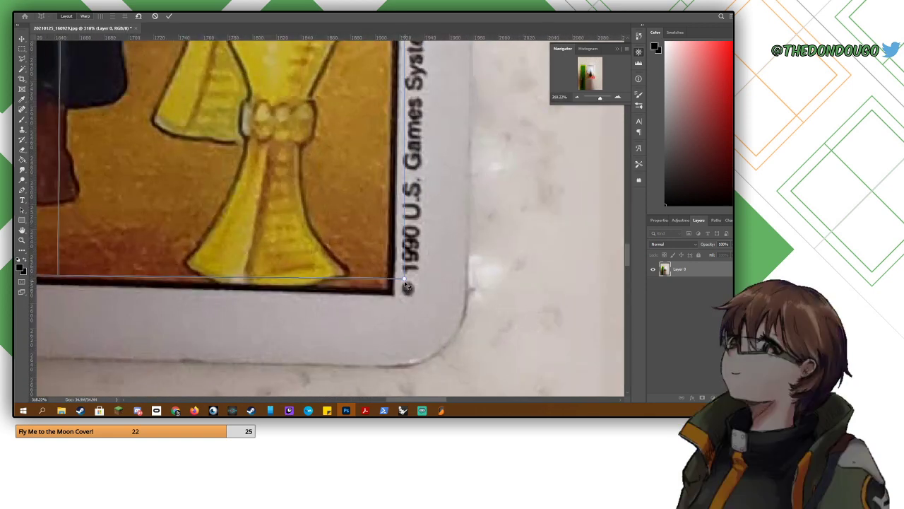
drag(407, 285, 397, 298)
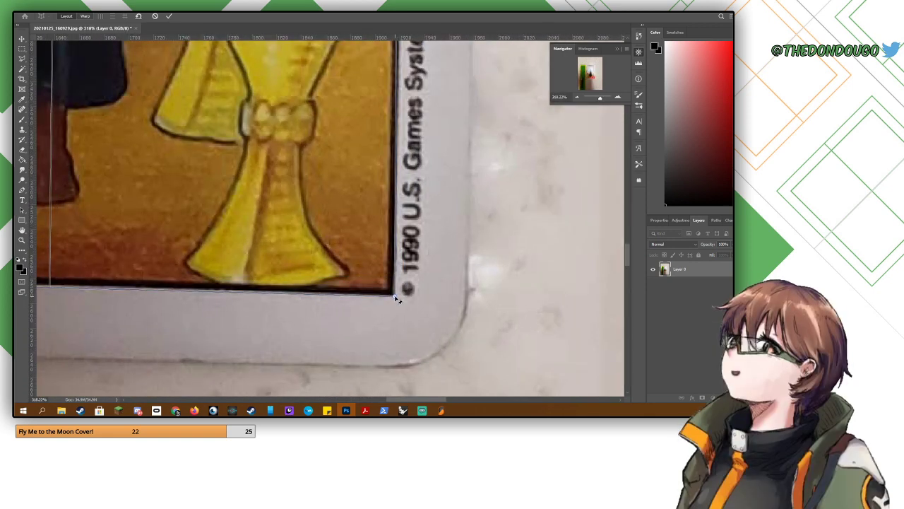
- Fit the plane's two upper corners to the top corners of the card's frame and commit the Perspective Warp
alt+scroll(397, 298, down, 15)
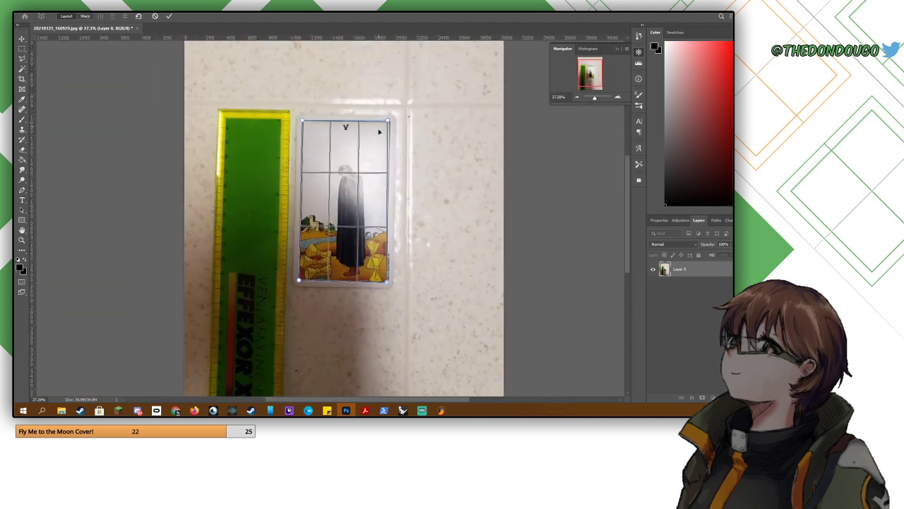
alt+scroll(380, 132, up, 10)
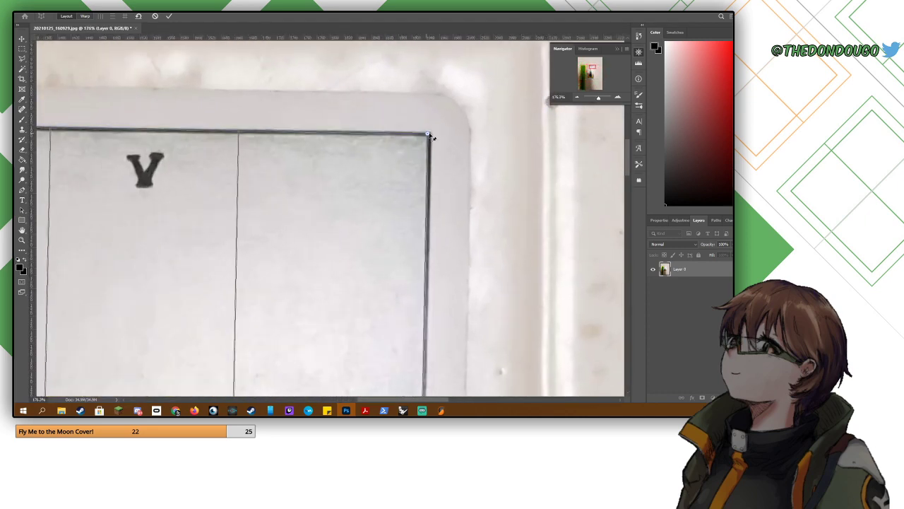
drag(433, 137, 434, 136)
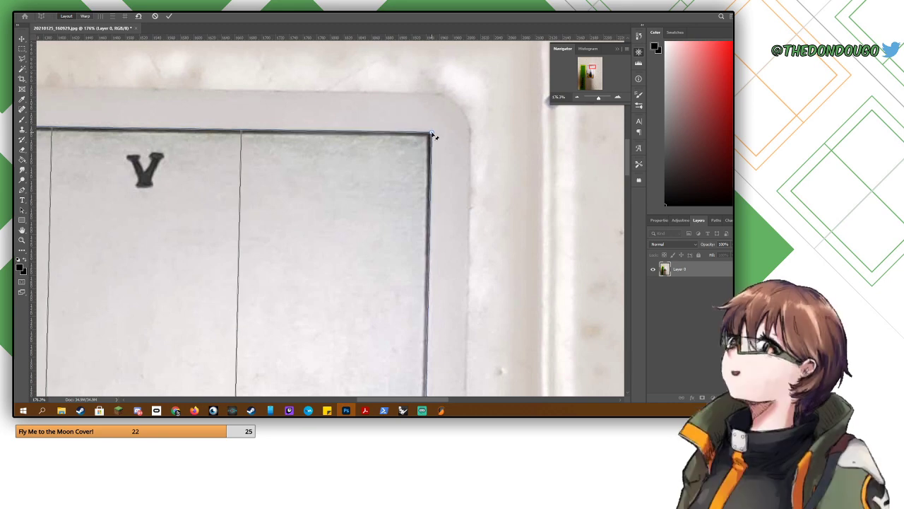
alt+scroll(433, 136, down, 4)
alt+scroll(270, 149, up, 5)
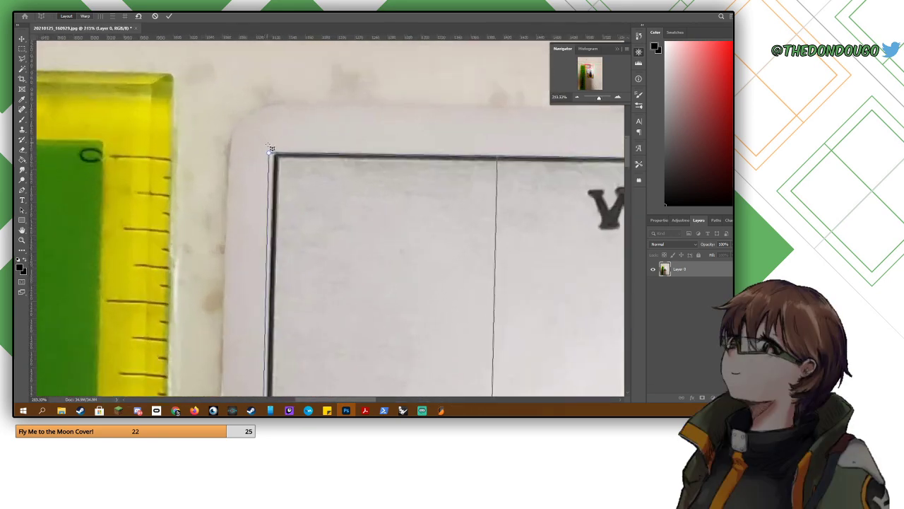
alt+scroll(271, 149, up, 3)
drag(273, 158, 278, 157)
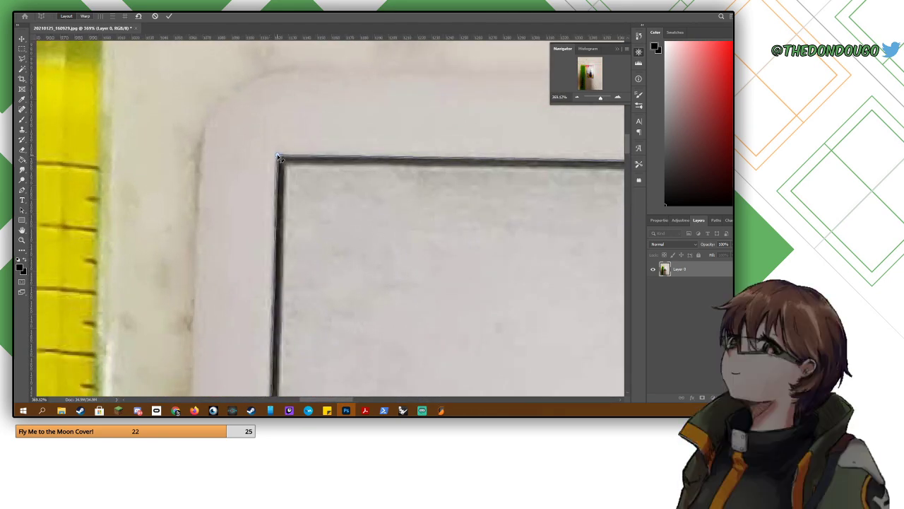
alt+scroll(278, 157, down, 8)
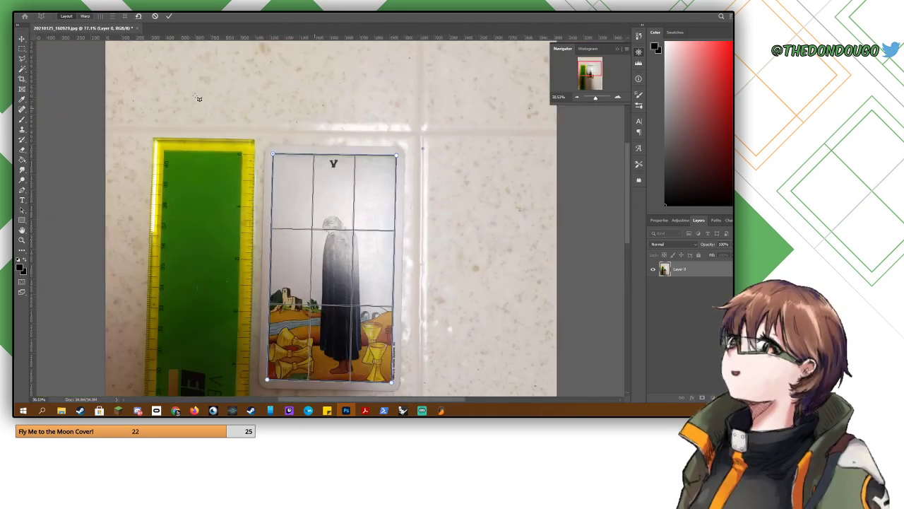
click(169, 16)
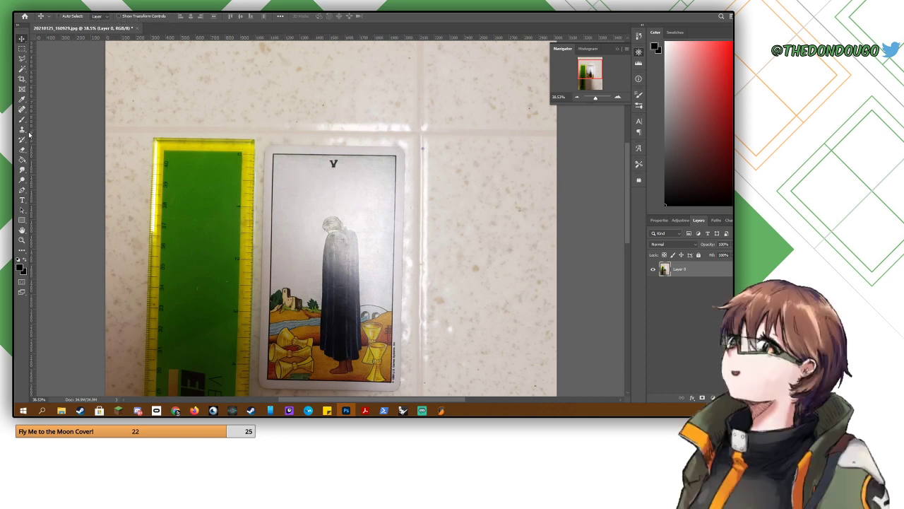
- Restart Perspective Warp and create a plane on the card, pinning its upper-left corner to the black frame's corner
click(44, 9)
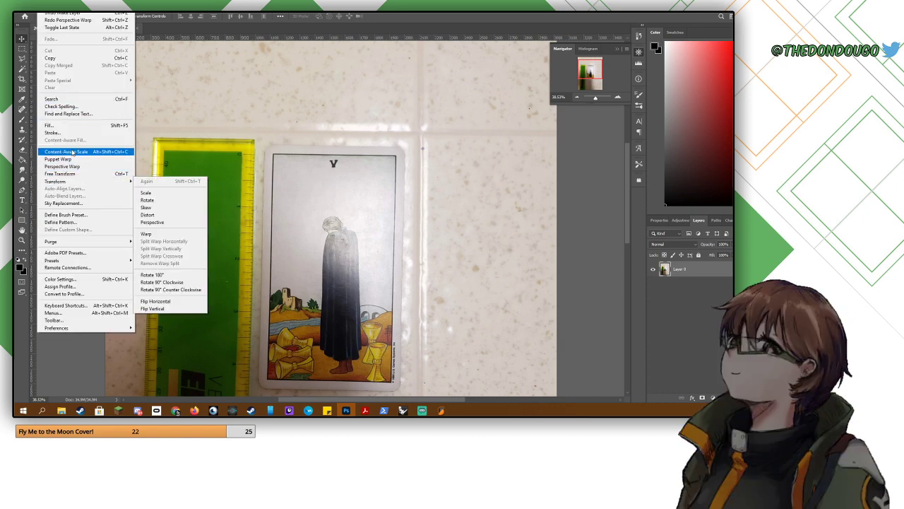
click(64, 166)
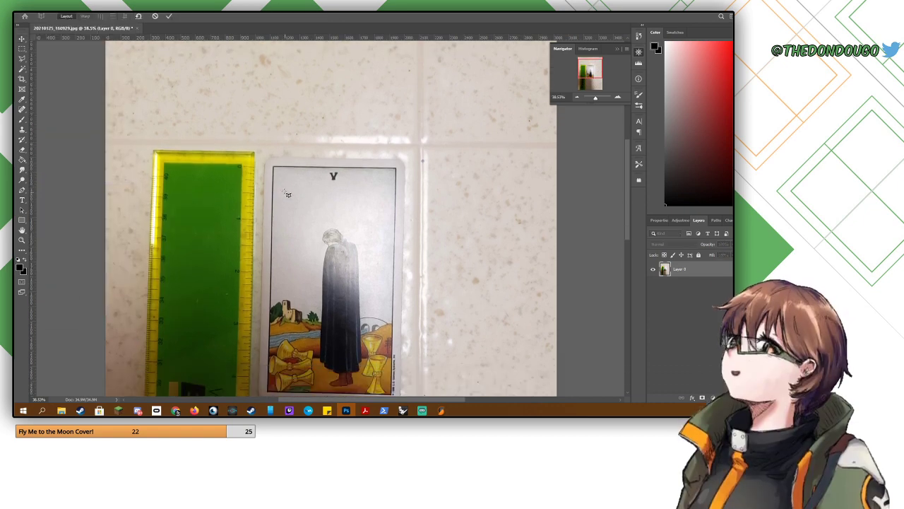
alt+scroll(282, 183, up, 5)
alt+scroll(277, 176, up, 3)
click(263, 118)
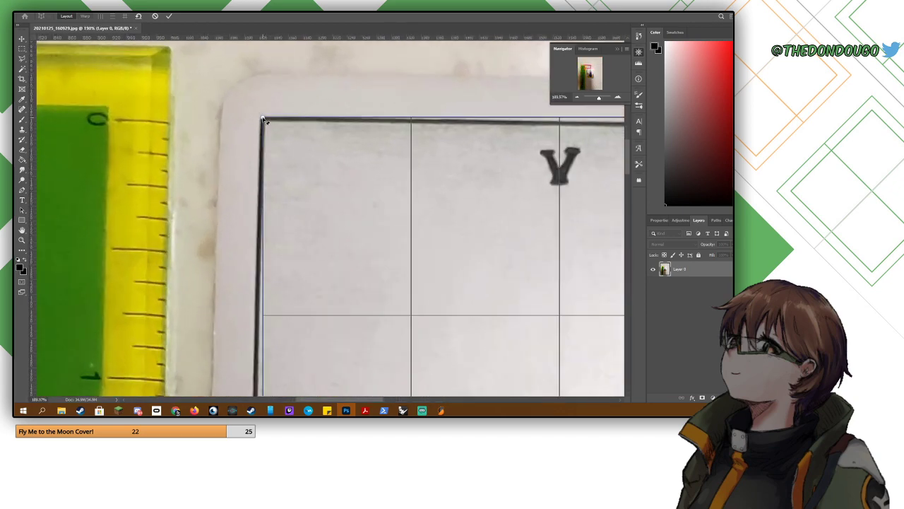
scroll(265, 126, down, 6)
scroll(265, 125, up, 5)
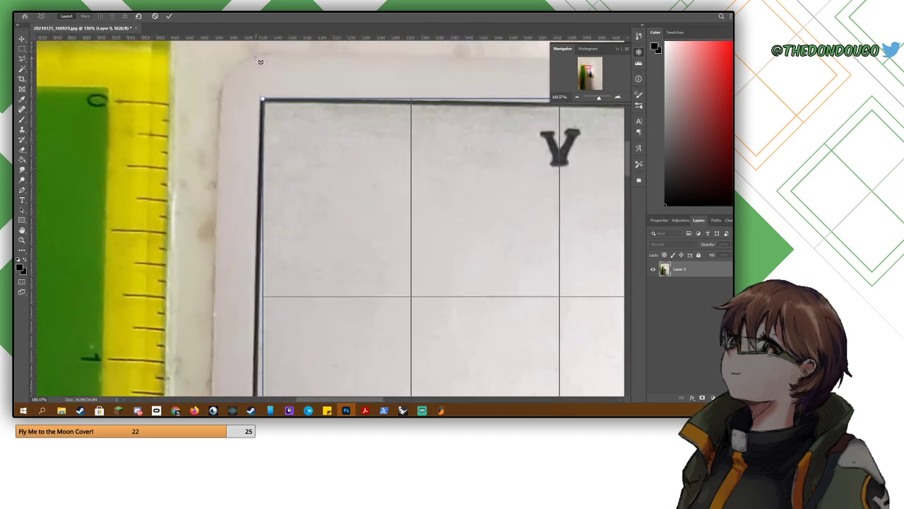
alt+scroll(260, 81, up, 4)
alt+scroll(260, 83, up, 3)
drag(273, 149, 265, 148)
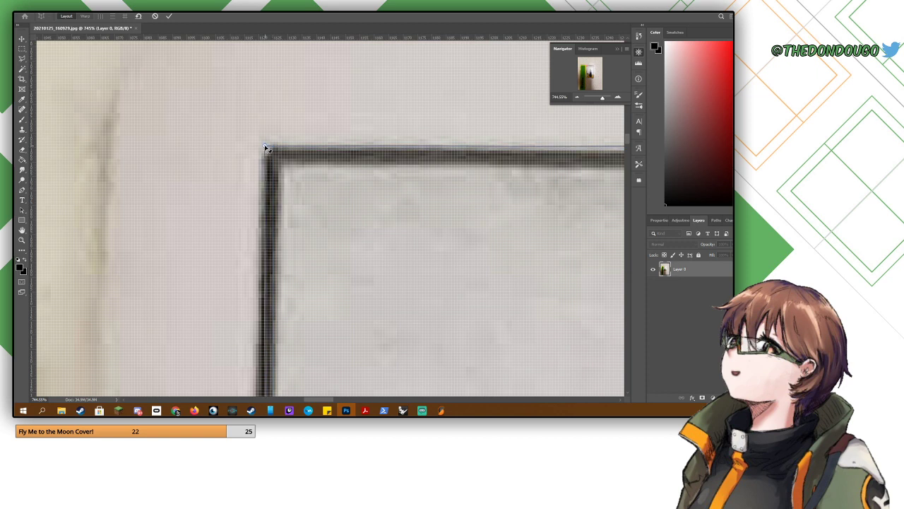
- Move the plane's upper-right and lower-right corners onto the matching corners of the card's black frame
alt+scroll(265, 142, down, 4)
drag(417, 168, 106, 144)
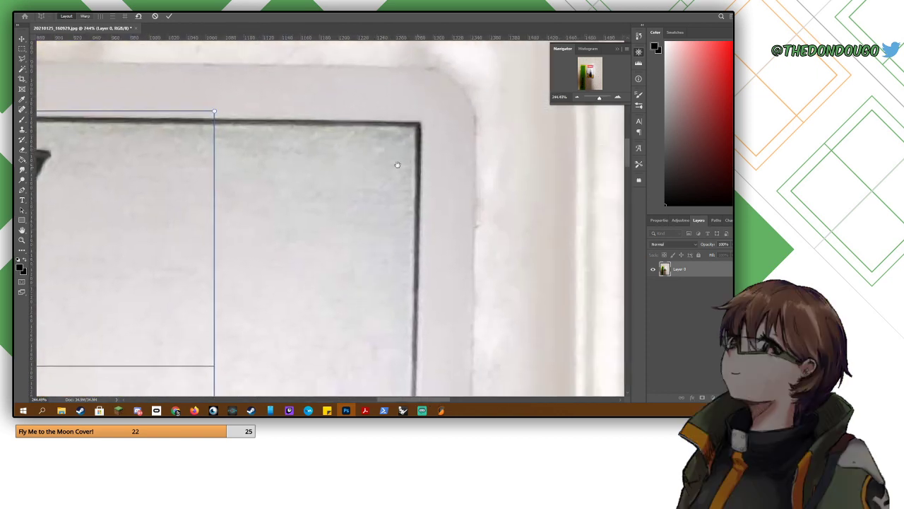
drag(491, 167, 456, 184)
drag(181, 129, 388, 141)
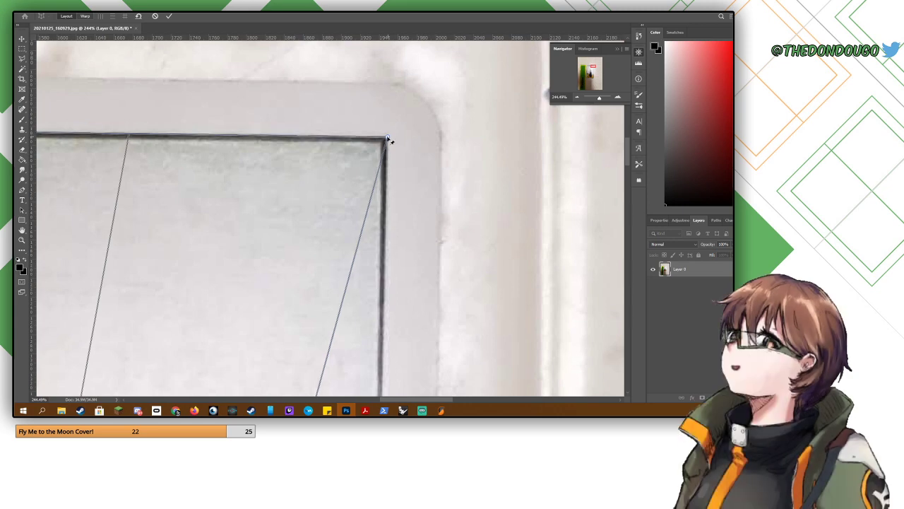
drag(377, 273, 343, 127)
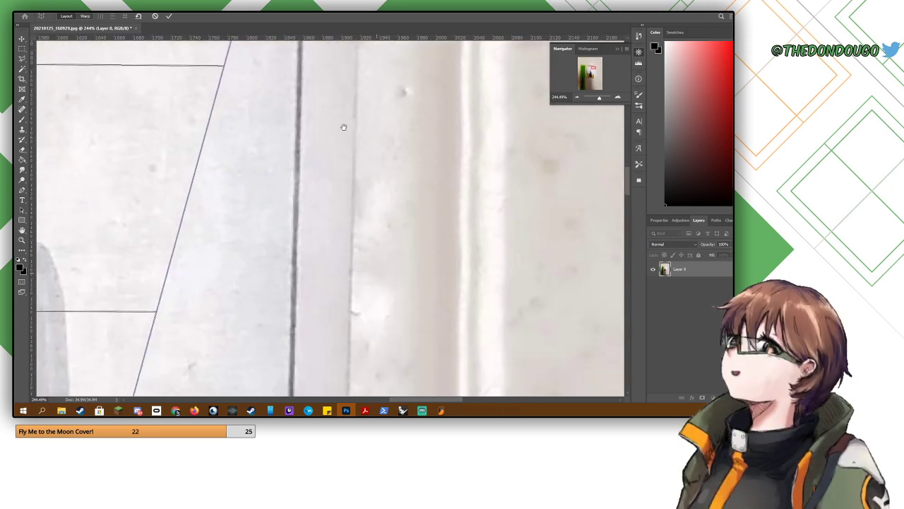
drag(281, 367, 321, 144)
drag(251, 341, 313, 181)
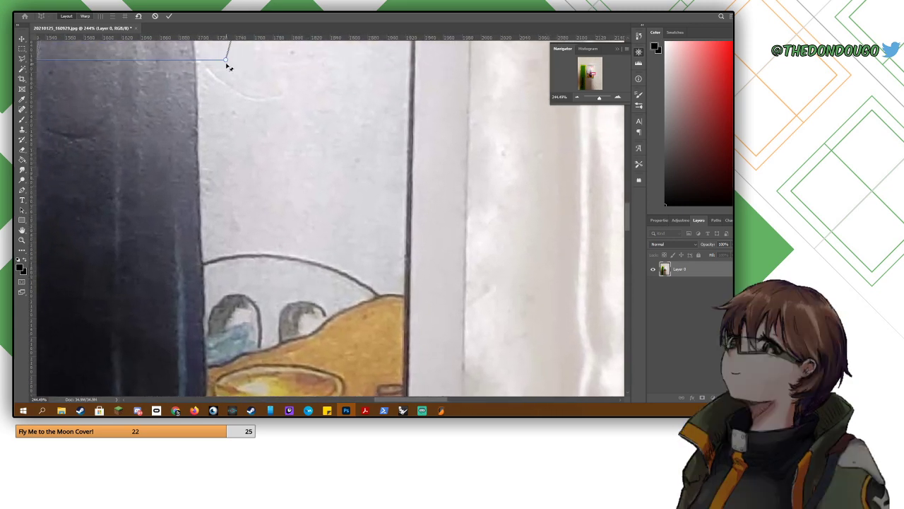
drag(226, 63, 344, 307)
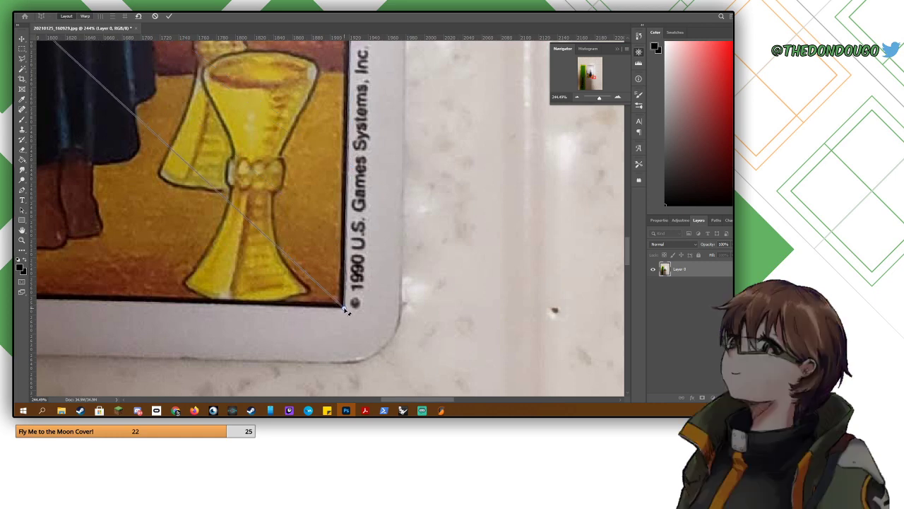
- Place the plane's lower-left corner on the bottom-left corner of the card's black frame
drag(141, 205, 294, 259)
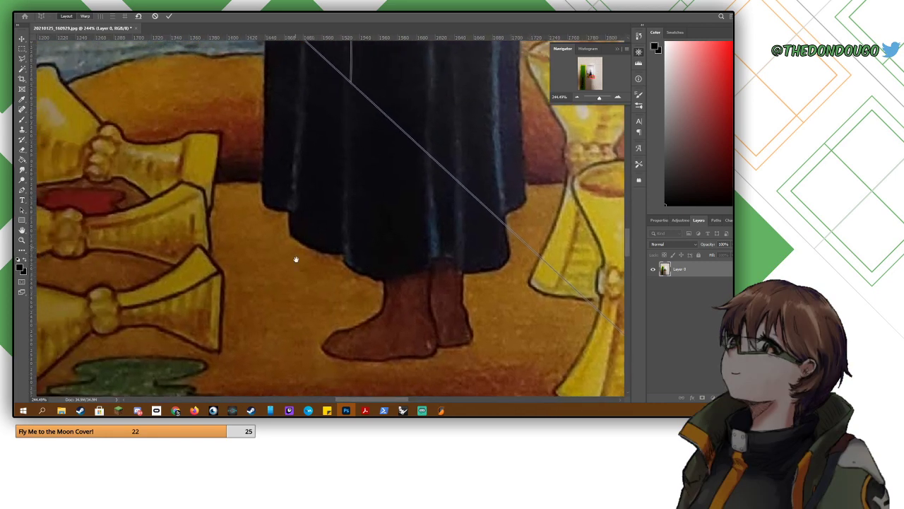
drag(257, 113, 281, 280)
drag(176, 92, 269, 183)
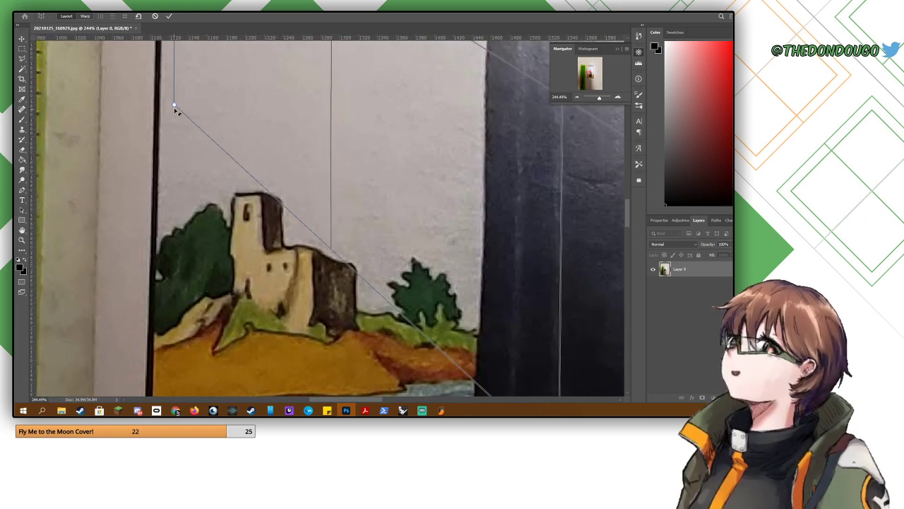
drag(175, 106, 180, 289)
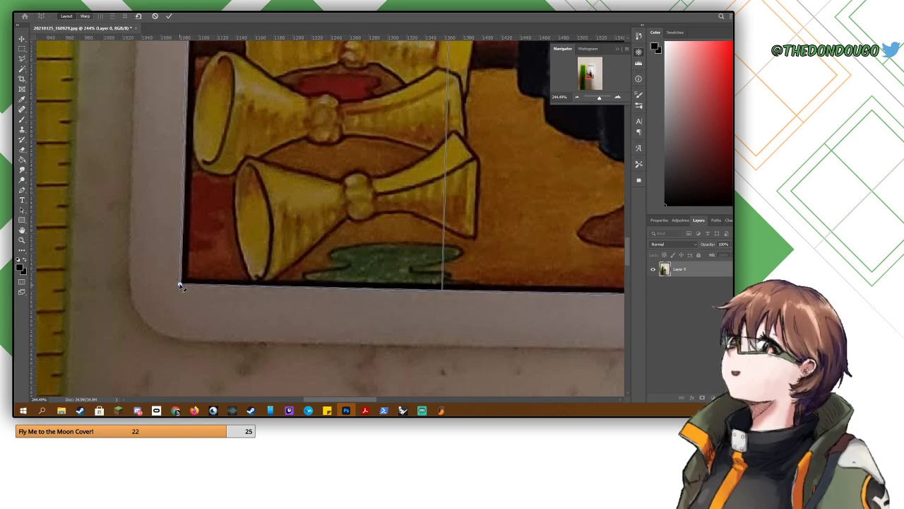
- Switch Perspective Warp to Warp mode, automatically straighten the plane both horizontally and vertically, and commit the warp
alt+scroll(180, 286, down, 6)
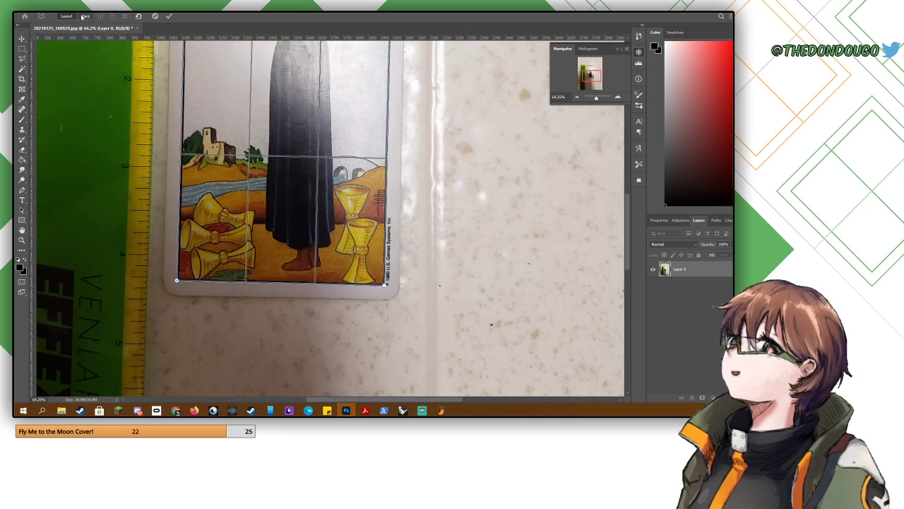
click(84, 17)
click(125, 17)
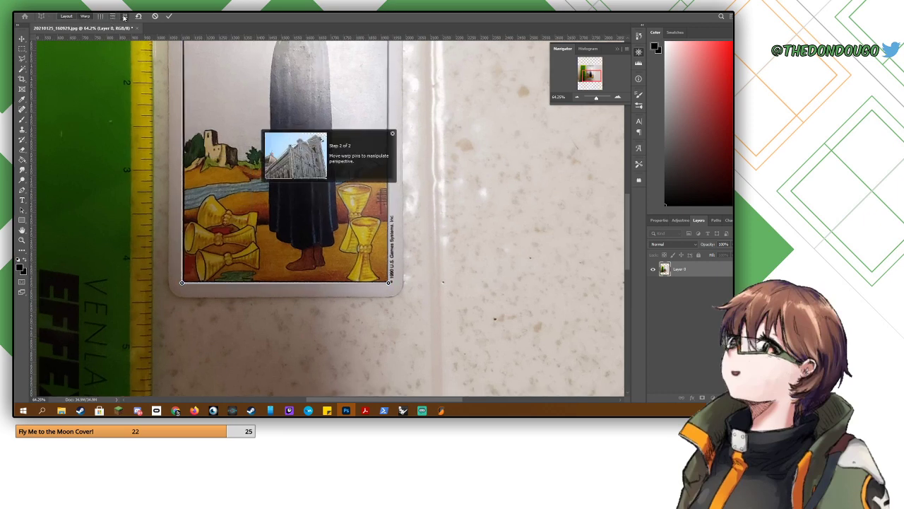
alt+scroll(225, 224, down, 3)
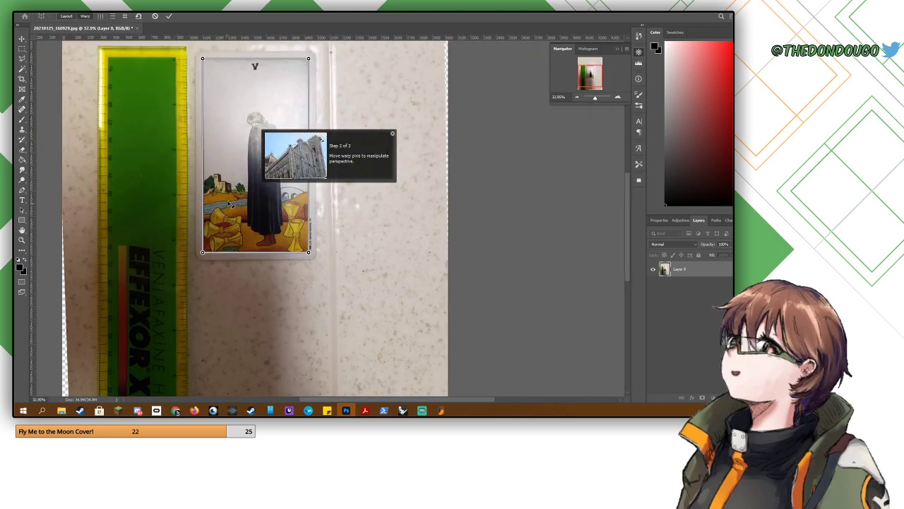
click(168, 16)
alt+scroll(212, 122, down, 3)
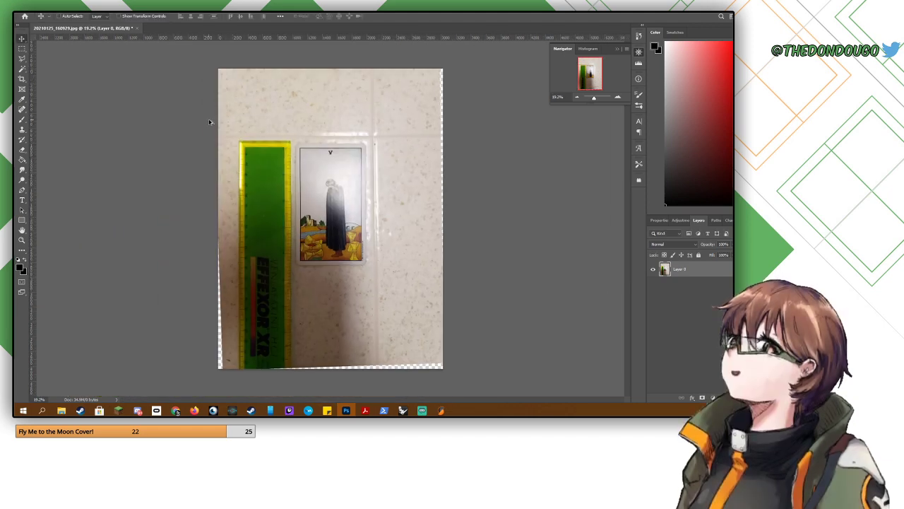
- Crop the photo to the tarot card and the upper part of the ruler, leaving a narrow margin around them
alt+scroll(227, 117, up, 2)
scroll(290, 144, down, 2)
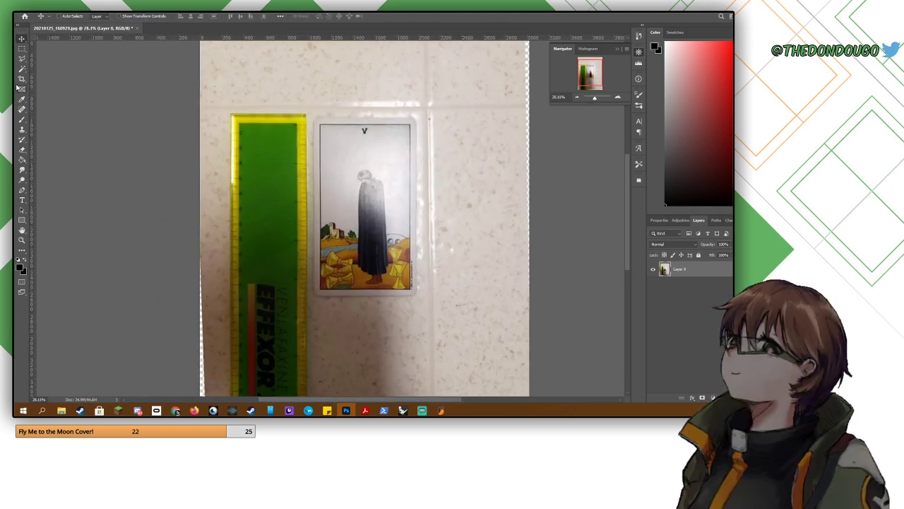
click(23, 80)
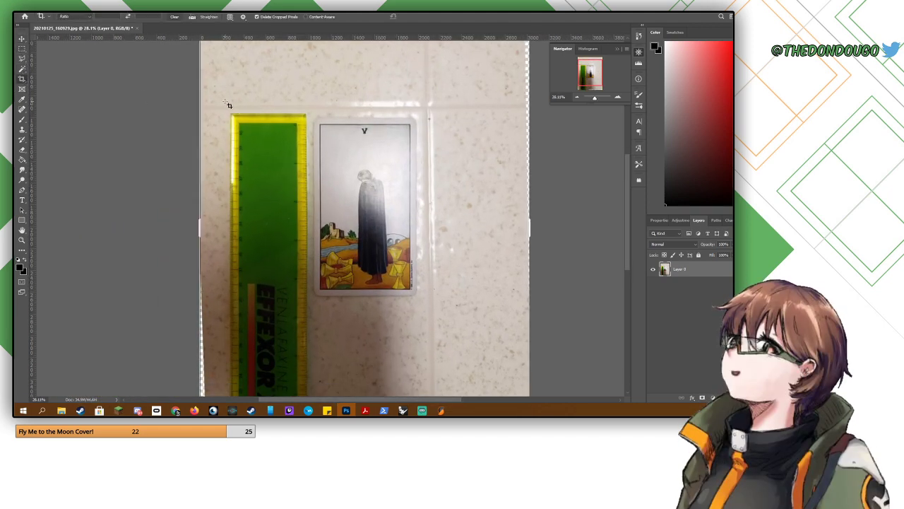
drag(224, 100, 421, 305)
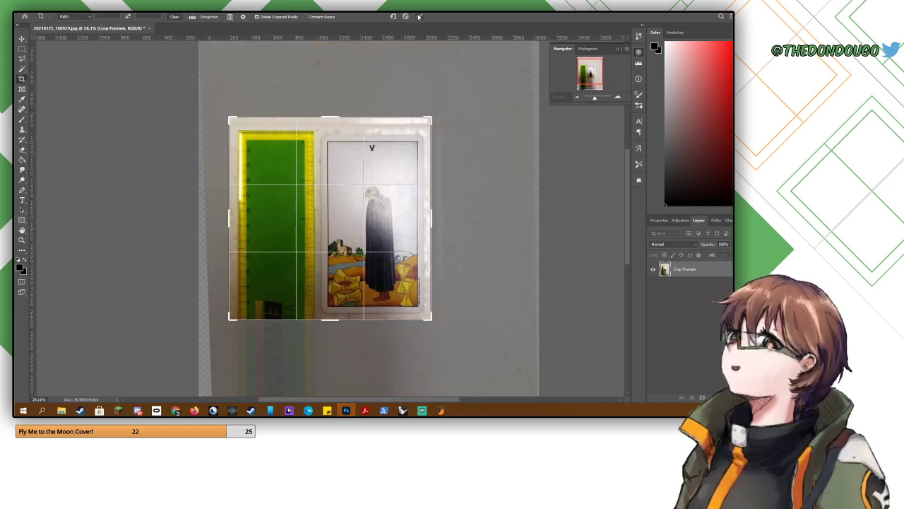
click(418, 16)
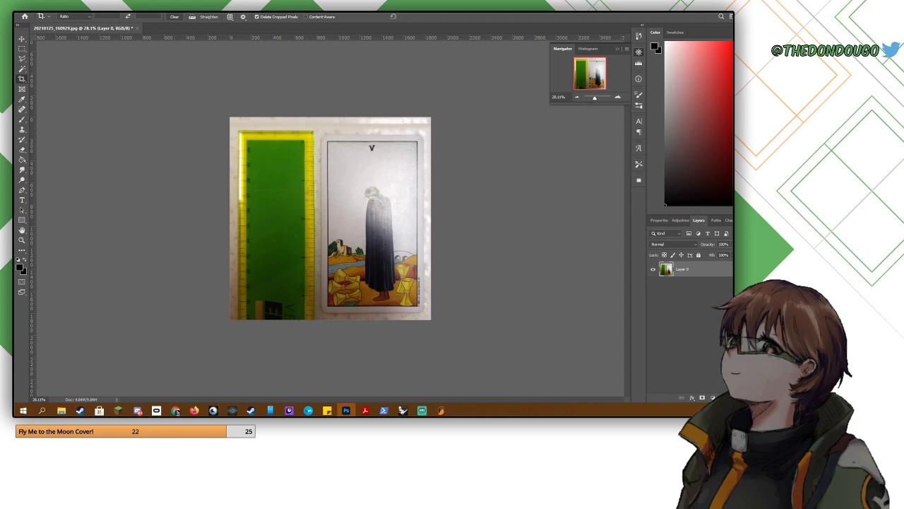
- Save the cropped photo through Save As as 20210125_160929.jpg
click(31, 8)
mouse_move(31, 8)
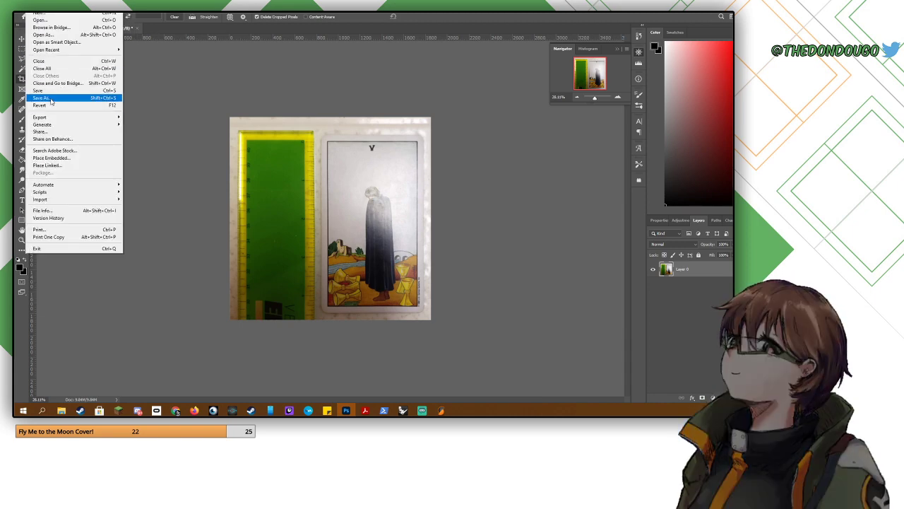
click(48, 97)
key(Escape)
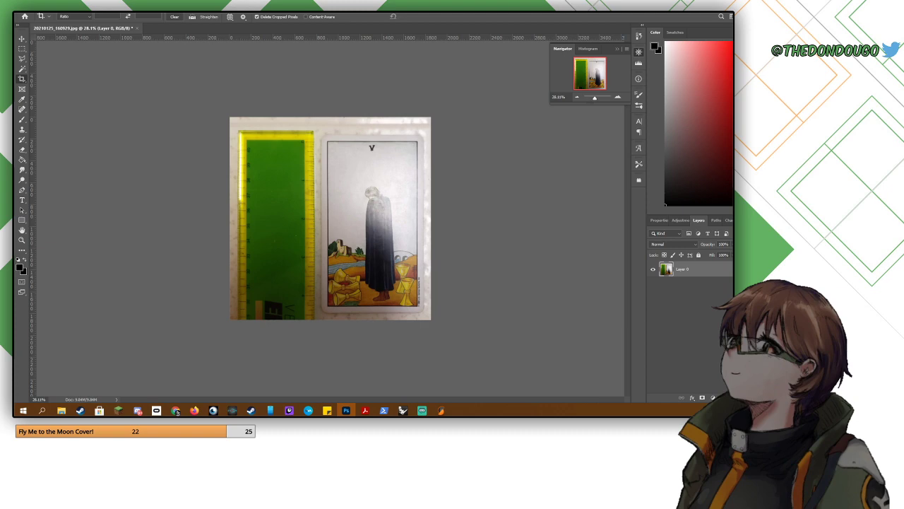
key(space)
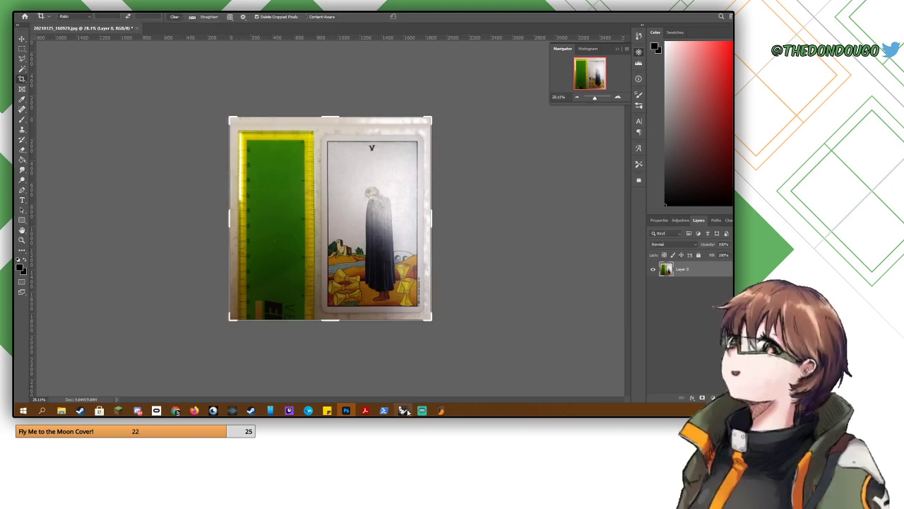
- Switch to Rhino, place the photo as a picture frame around the origin in the Top view, and maximize that view
click(404, 411)
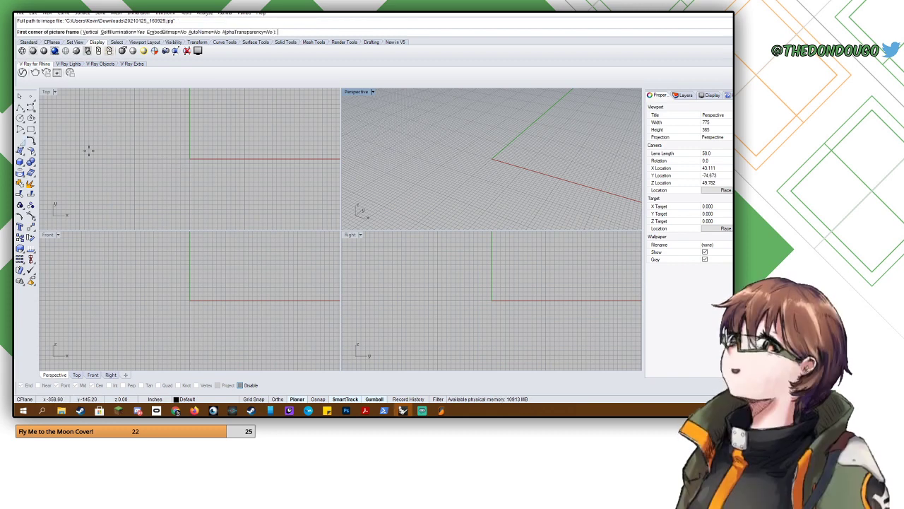
click(148, 183)
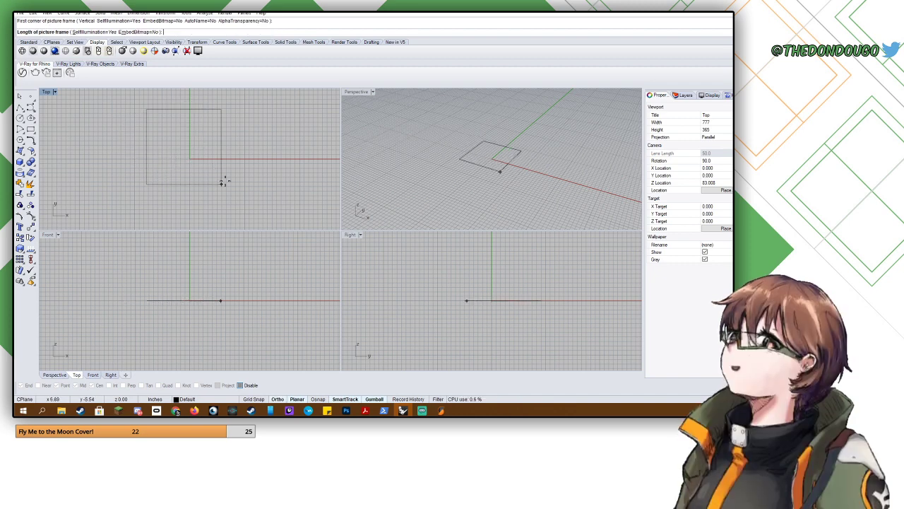
click(273, 185)
double_click(46, 92)
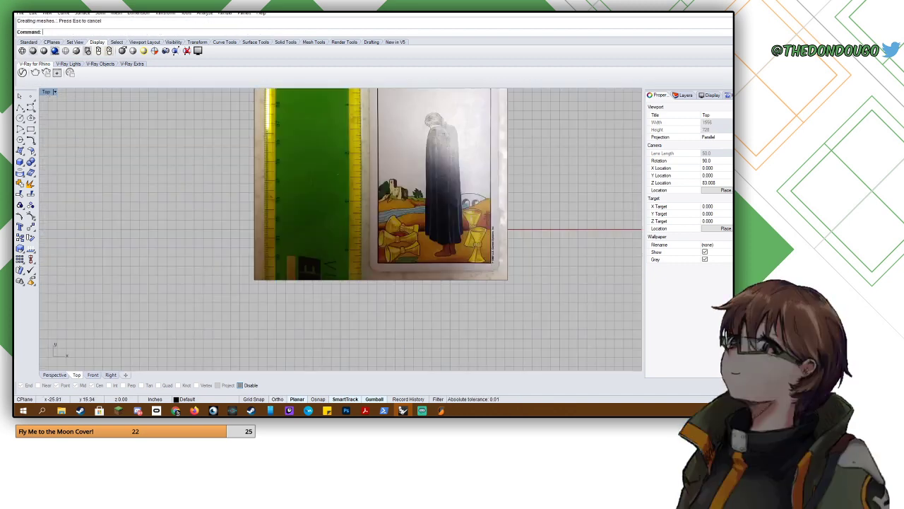
right_drag(317, 154, 258, 229)
right_drag(205, 126, 169, 132)
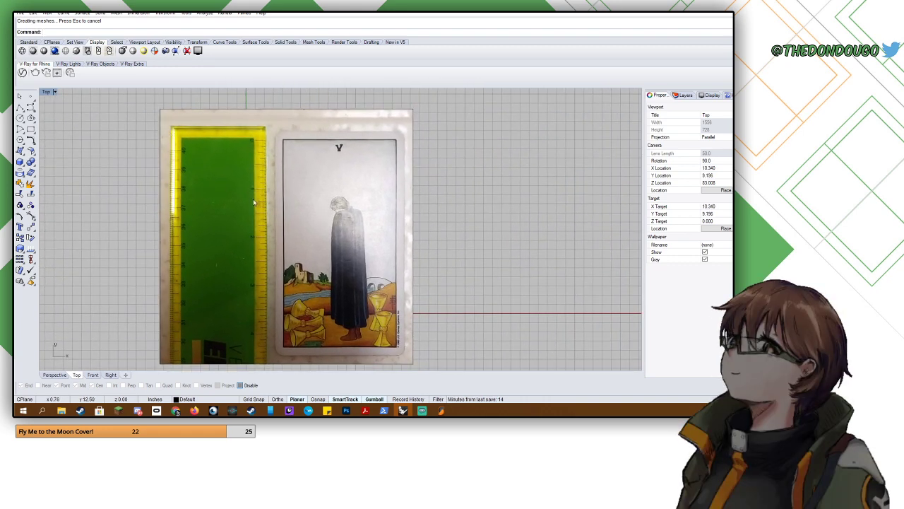
right_drag(254, 203, 214, 181)
right_drag(145, 135, 183, 138)
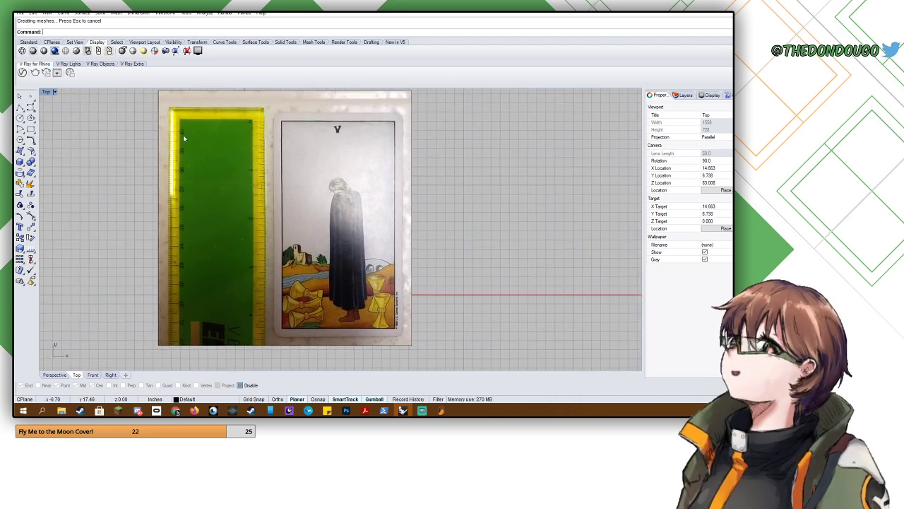
click(20, 106)
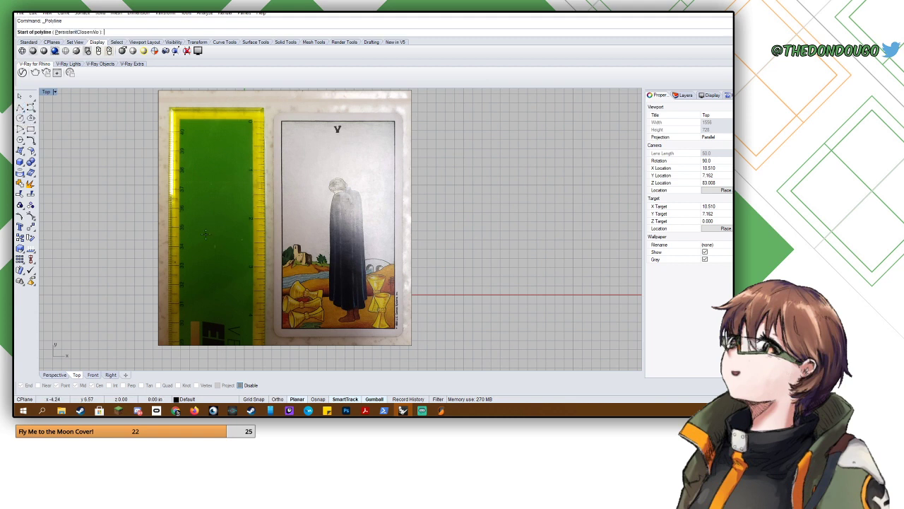
click(165, 245)
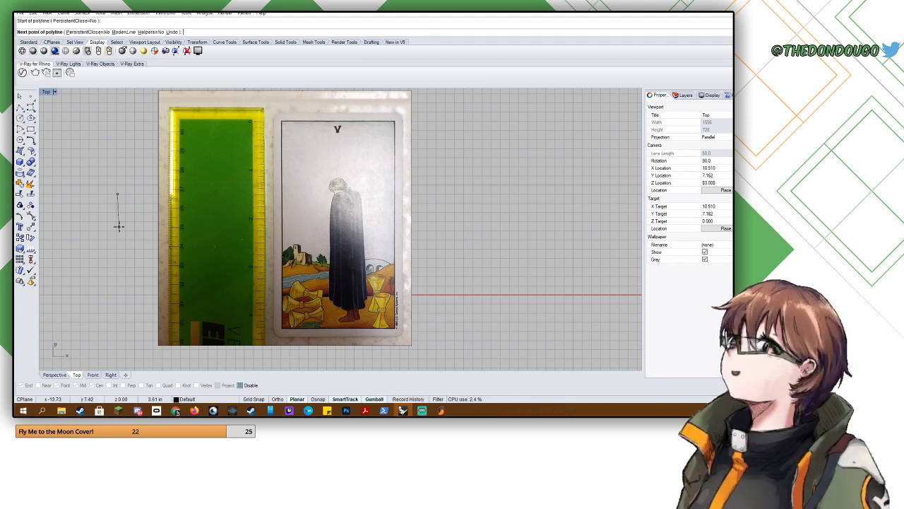
key(Escape)
- Draw a vertical 4.5-inch polyline down the ruler's inner edge, starting at the ruler's zero mark
key(Return)
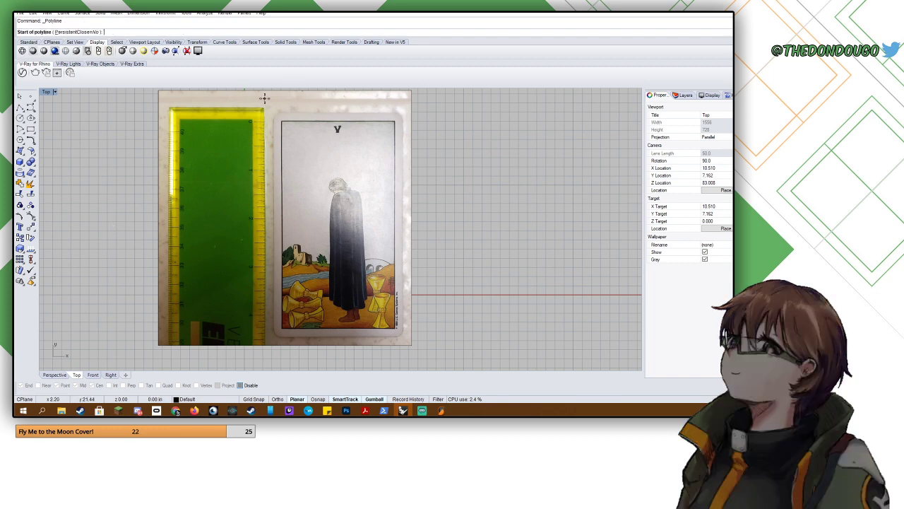
scroll(264, 99, up, 5)
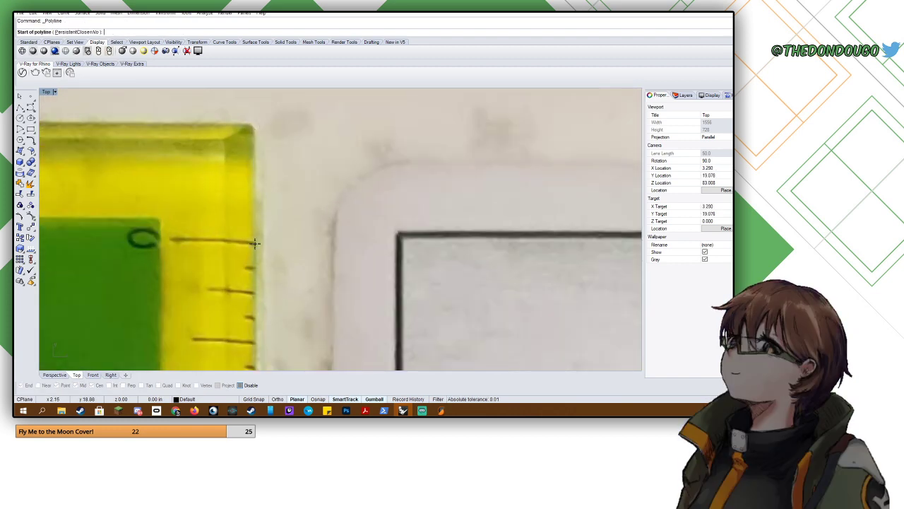
click(255, 243)
scroll(256, 243, down, 5)
text(4)
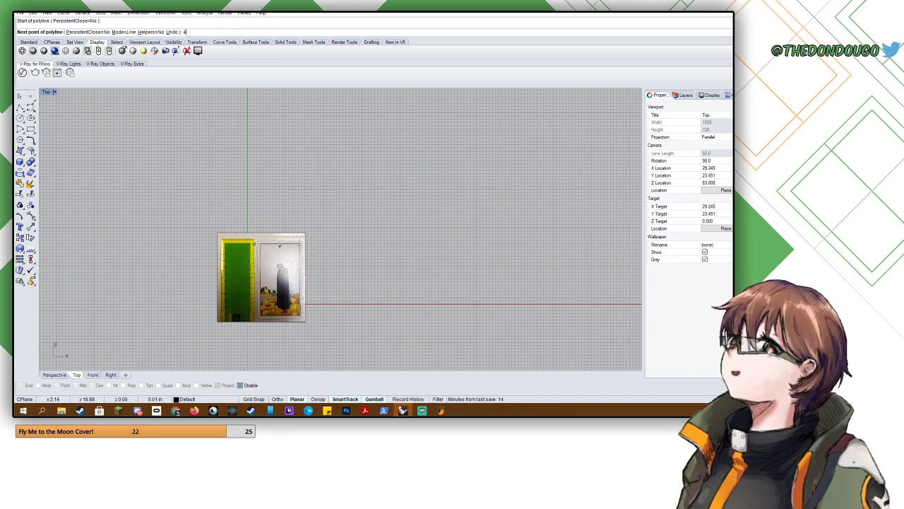
text(.5")
key(Return)
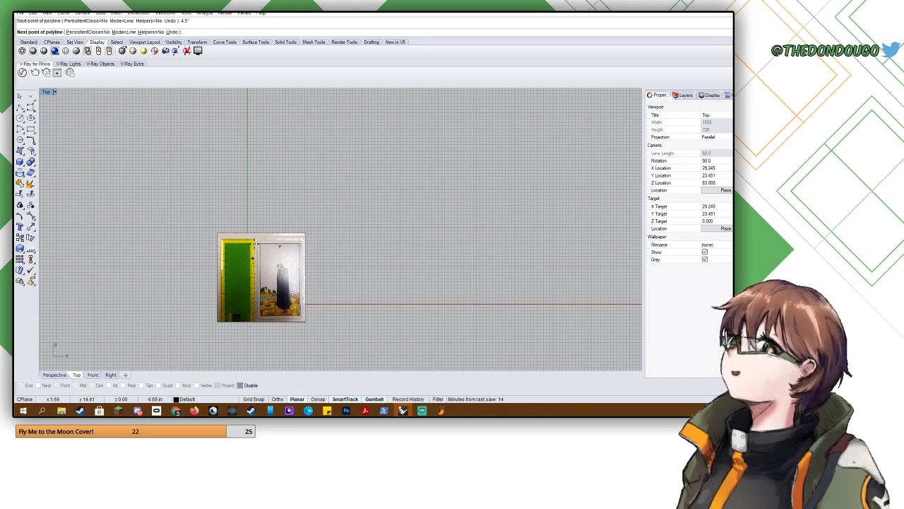
click(241, 322)
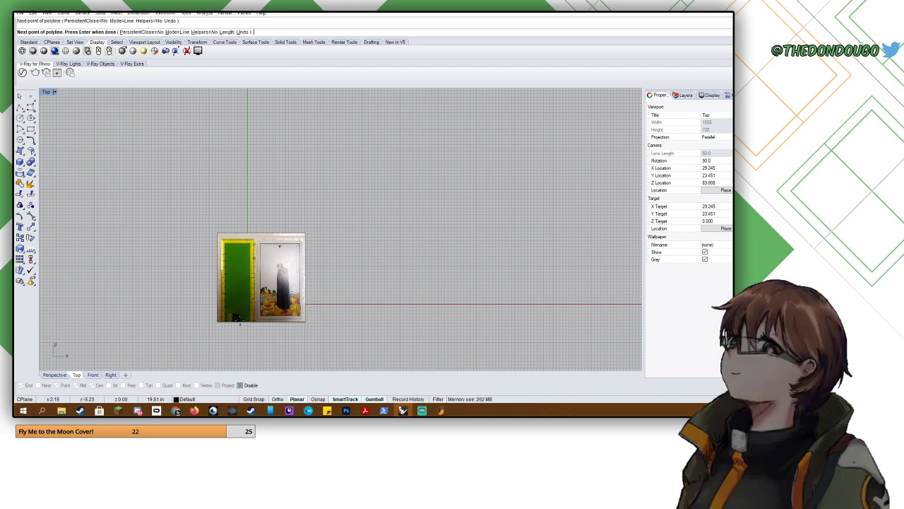
key(Return)
- Scale the photo from the ruler's zero mark so that its 4.5-inch mark meets the reference line's lower end
click(261, 265)
text(Sca)
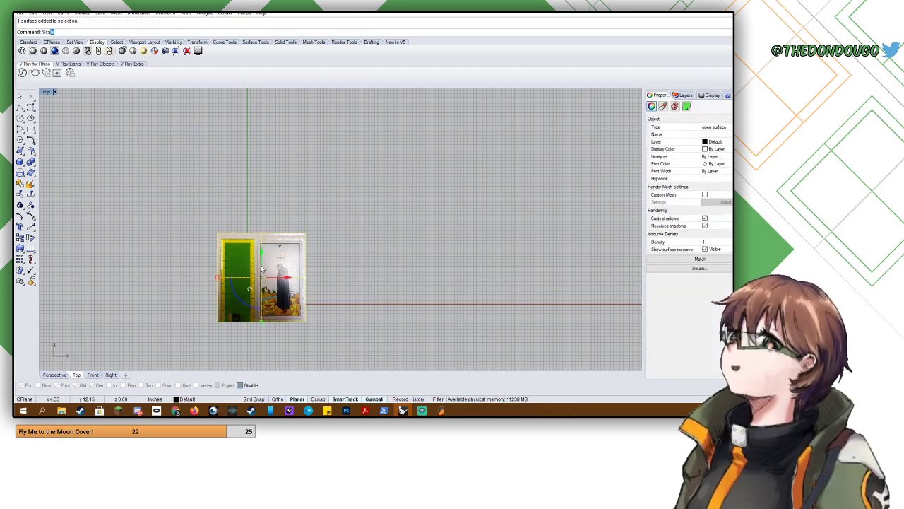
key(Return)
scroll(260, 265, up, 4)
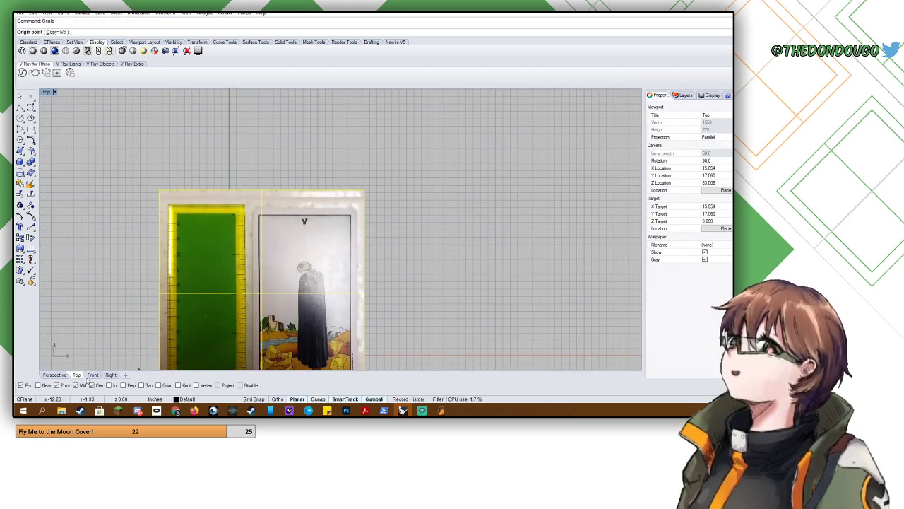
click(246, 214)
scroll(254, 244, down, 5)
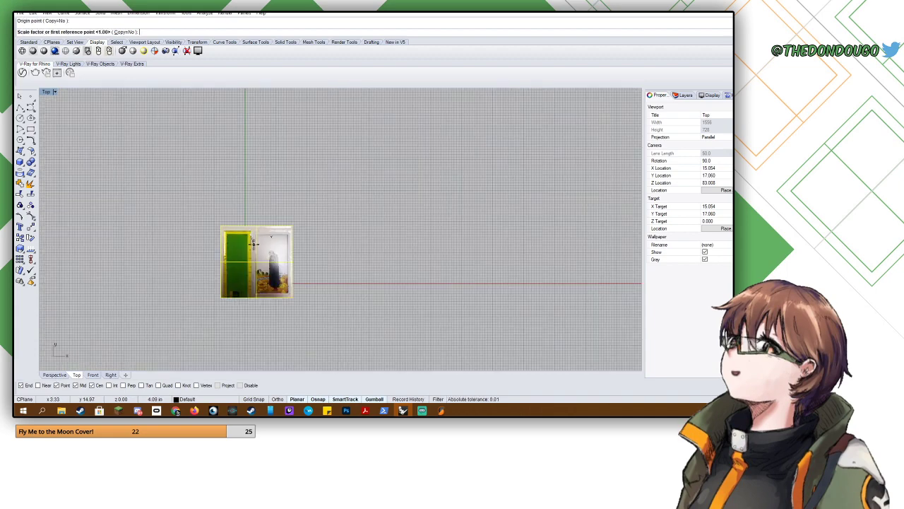
scroll(256, 244, up, 5)
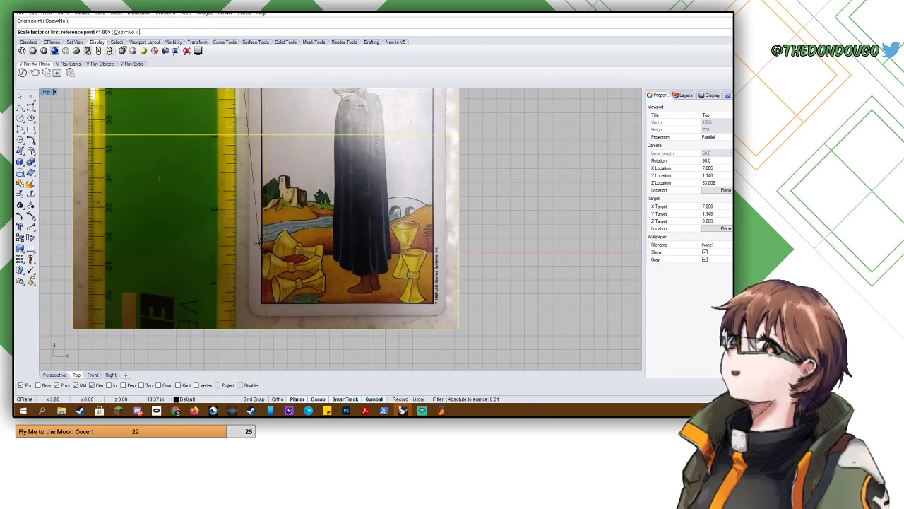
scroll(258, 243, up, 6)
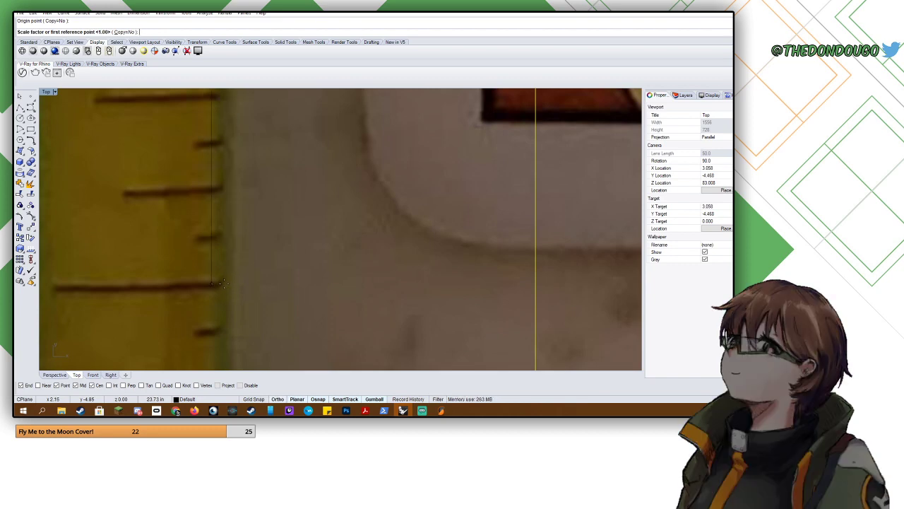
click(221, 284)
scroll(223, 275, down, 10)
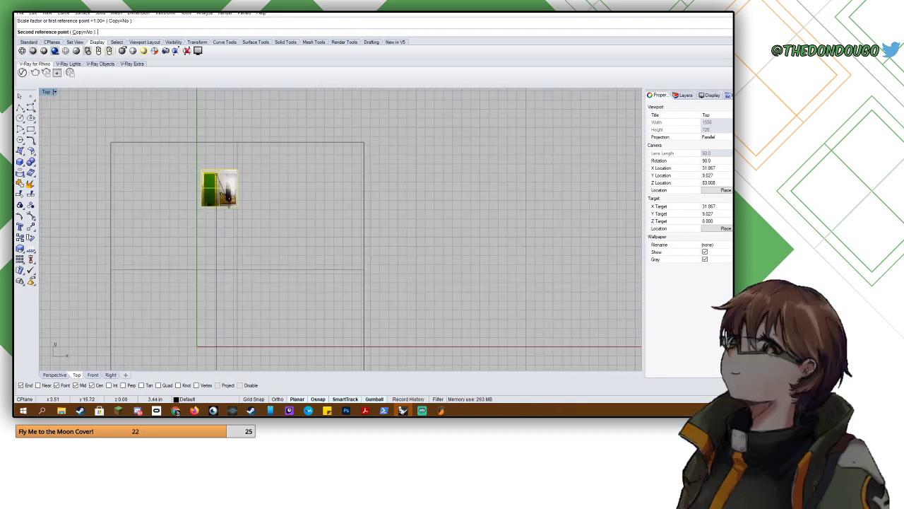
scroll(219, 191, down, 3)
scroll(219, 184, up, 7)
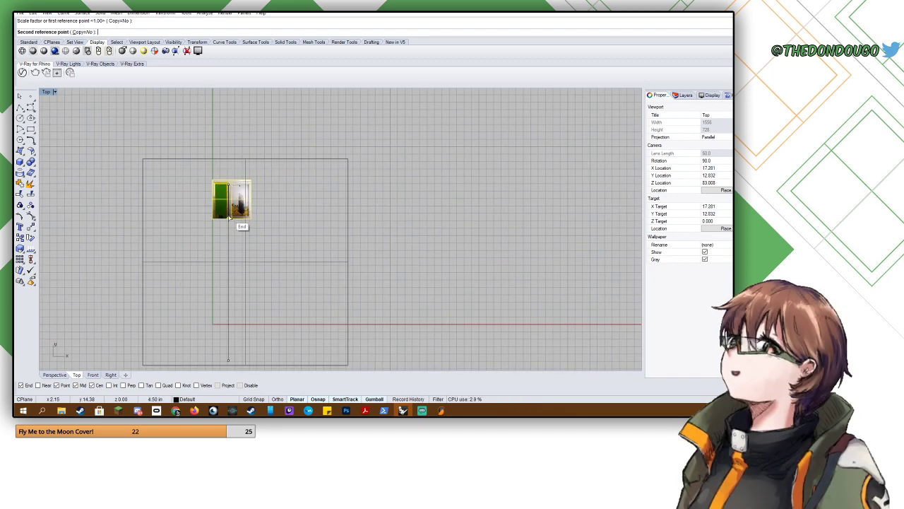
click(229, 219)
scroll(234, 211, up, 10)
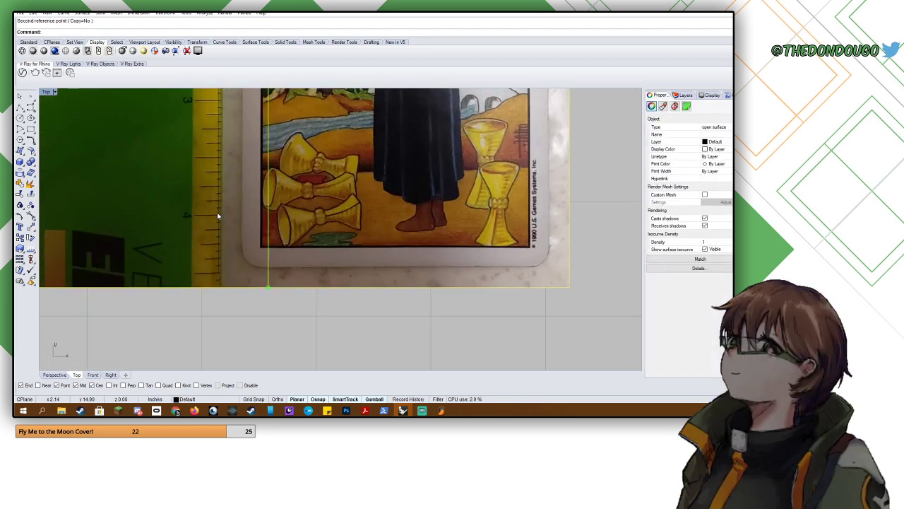
click(221, 217)
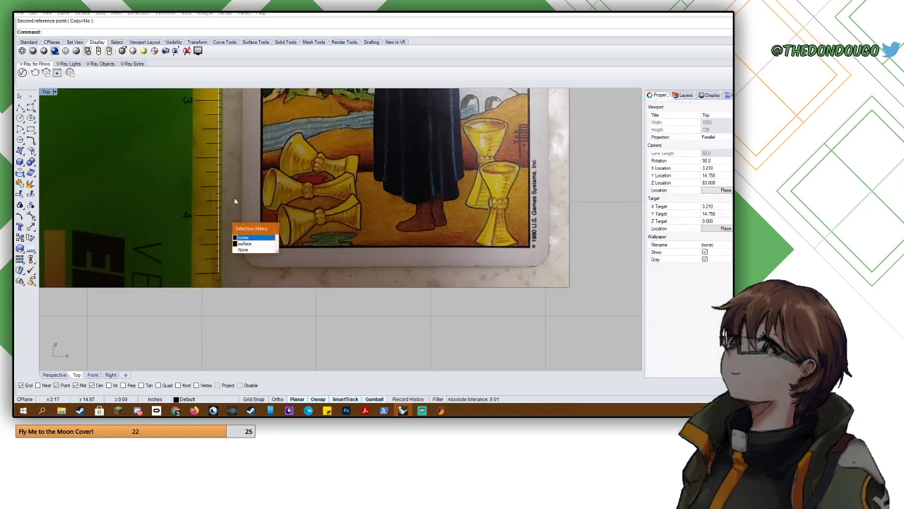
click(235, 201)
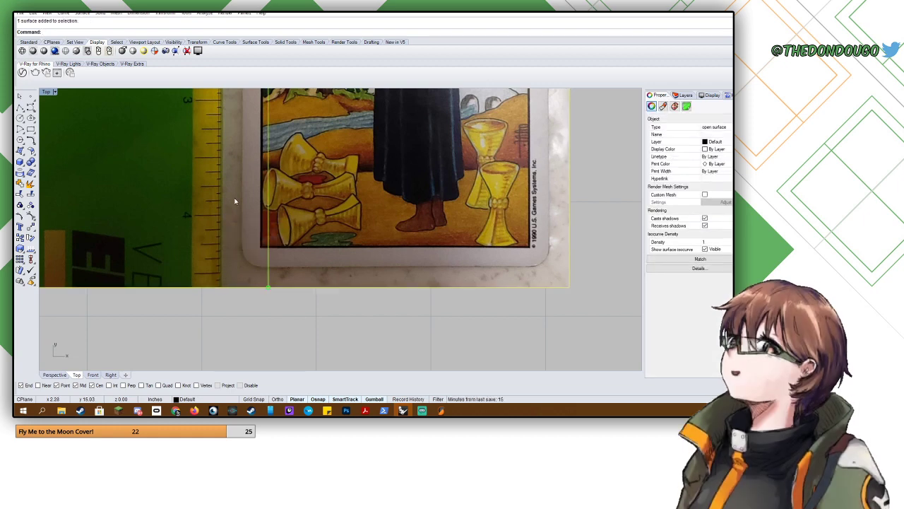
text(Sca)
key(Return)
scroll(235, 201, down, 4)
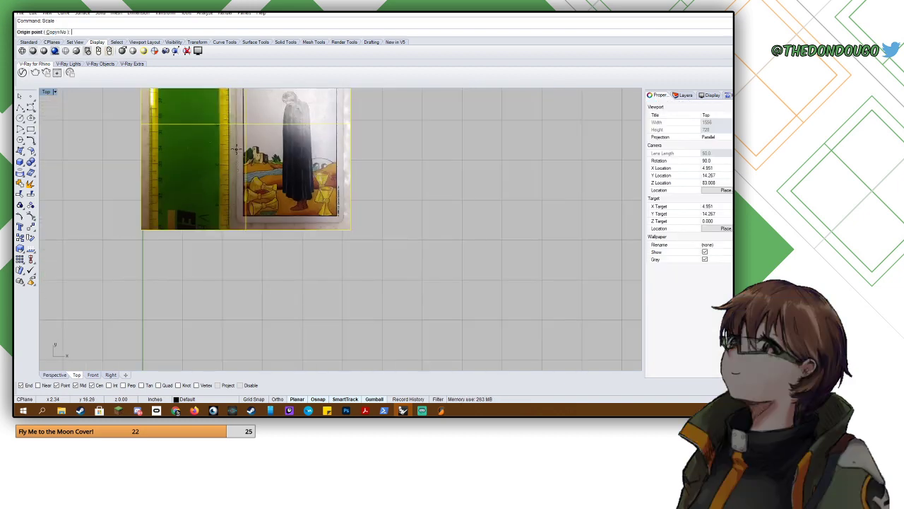
scroll(236, 149, down, 6)
key(Escape)
drag(236, 149, 236, 182)
key(Return)
key(Escape)
key(ctrl+z)
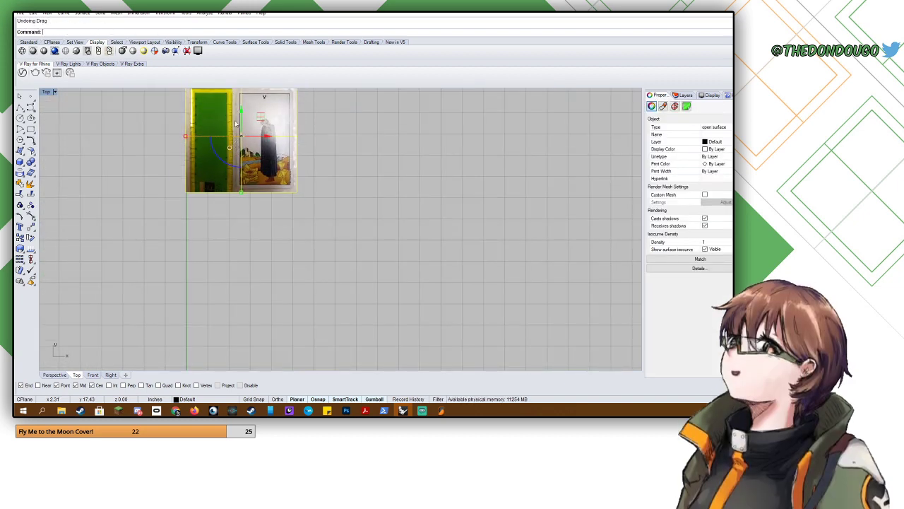
- Scale the photo again from the reference line's upper end, moving the ruler's 4-inch mark to the line's lower end
key(Return)
click(233, 94)
scroll(240, 153, up, 16)
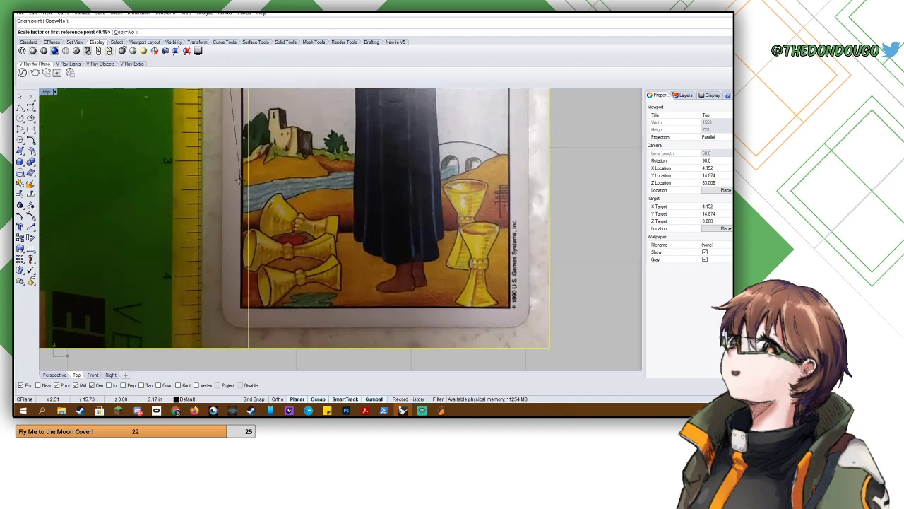
scroll(199, 274, up, 5)
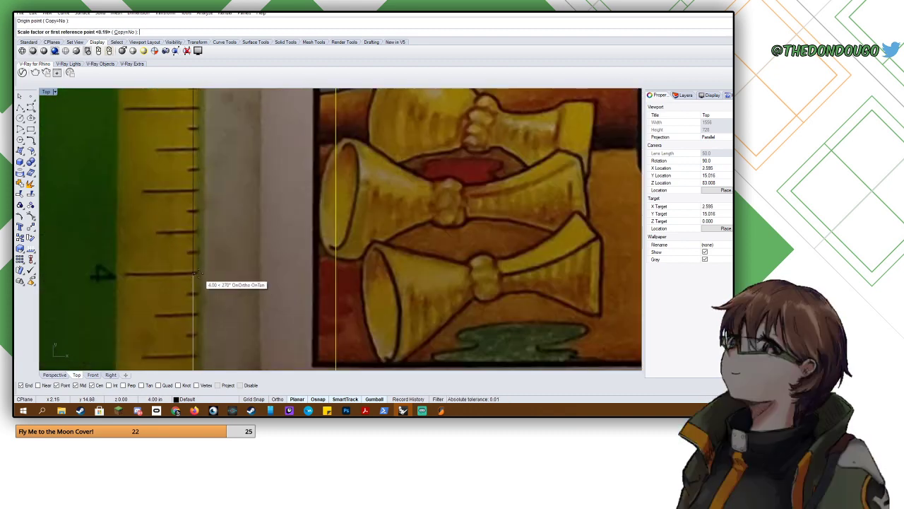
click(199, 274)
scroll(198, 273, down, 8)
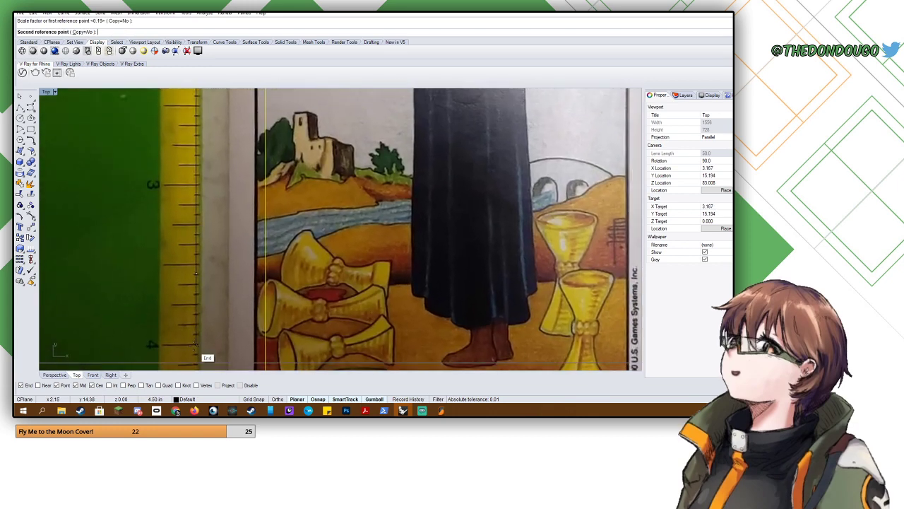
click(196, 344)
scroll(201, 339, down, 8)
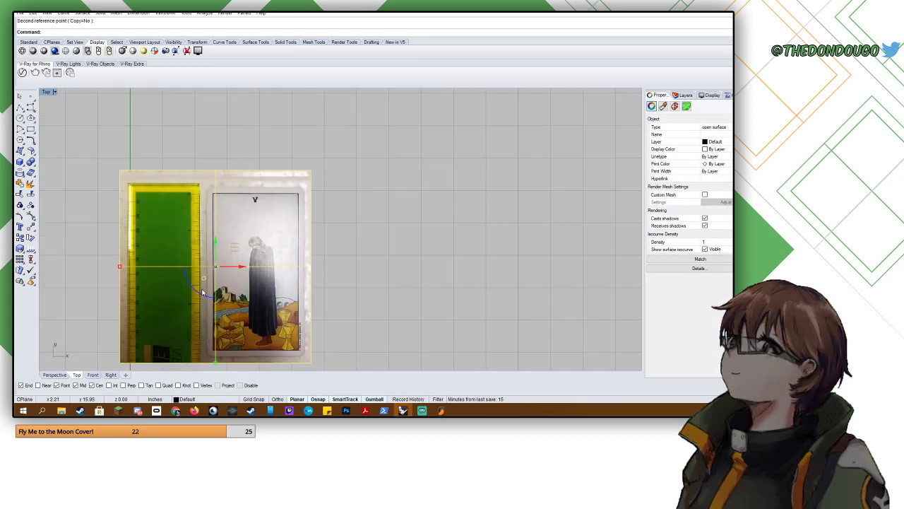
- Compare the vertical reference line's two ends with the ruler's zero and 4-inch marks
right_click(202, 290)
key(Escape)
key(Escape)
click(202, 291)
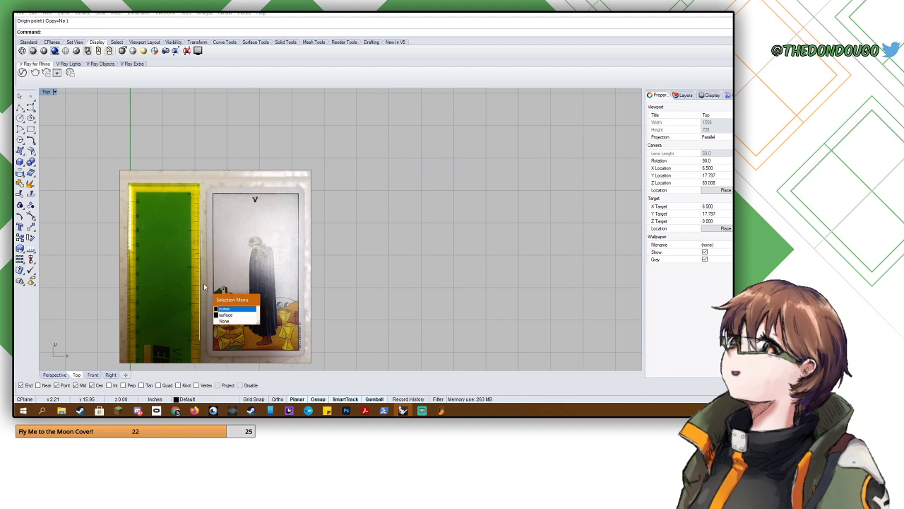
key(Return)
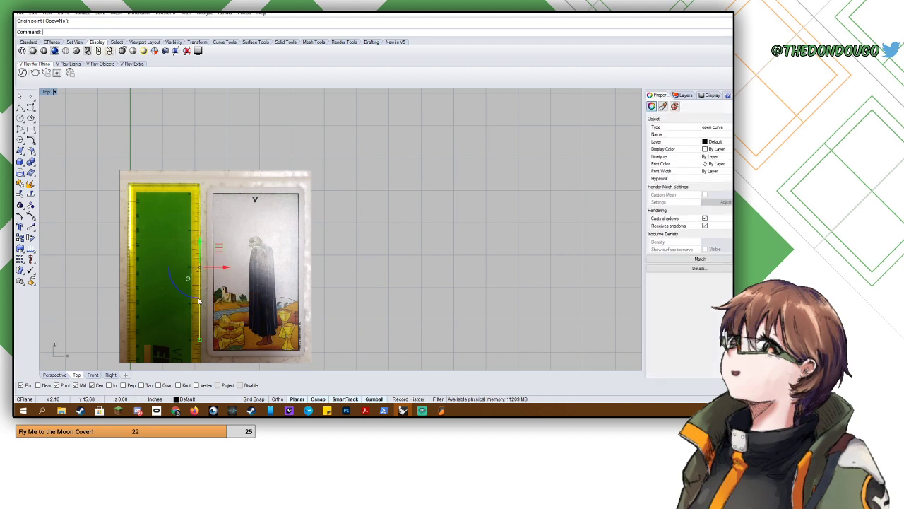
scroll(199, 212, up, 5)
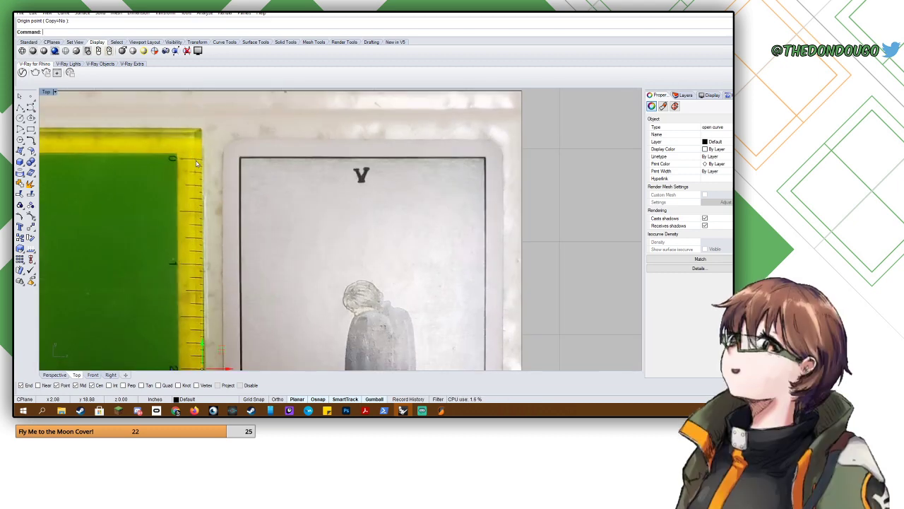
scroll(197, 164, down, 3)
scroll(187, 321, up, 5)
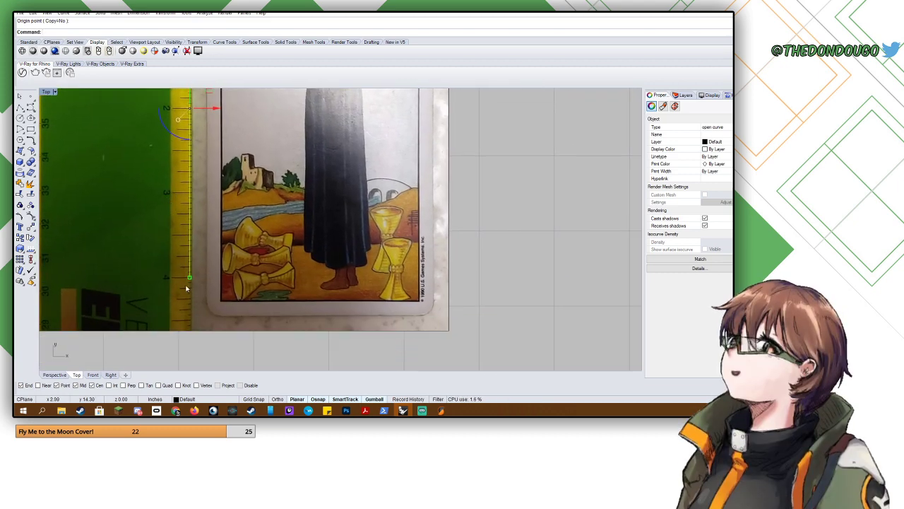
scroll(187, 288, up, 2)
- Undo the last scaling of the photo and delete the vertical reference line along the ruler
key(ctrl+z)
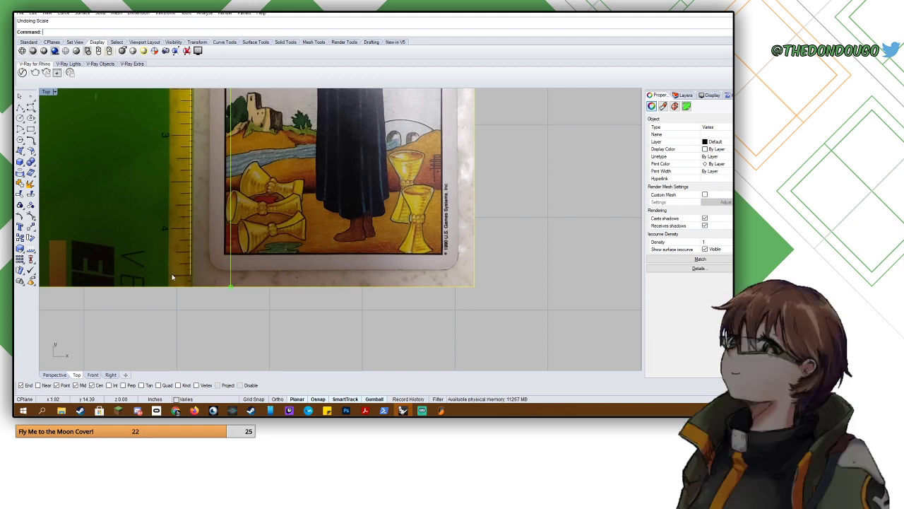
click(181, 294)
click(189, 260)
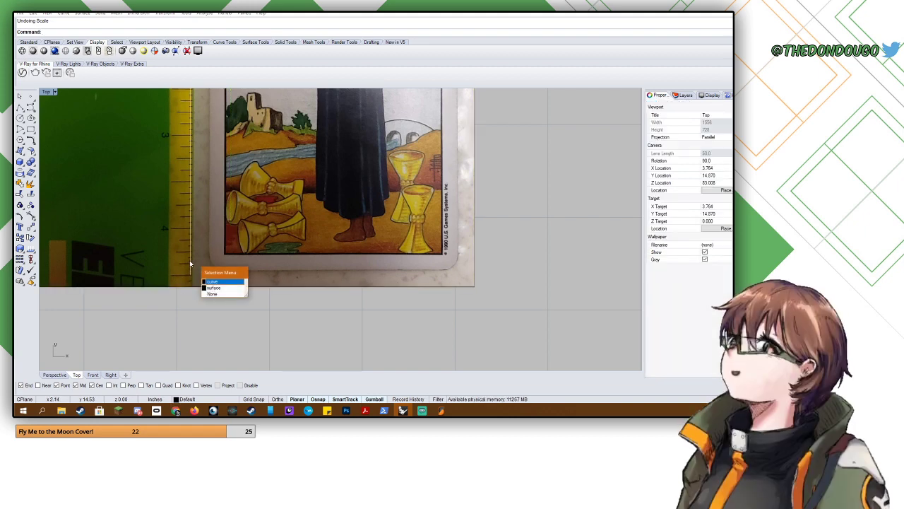
key(Delete)
scroll(189, 260, down, 5)
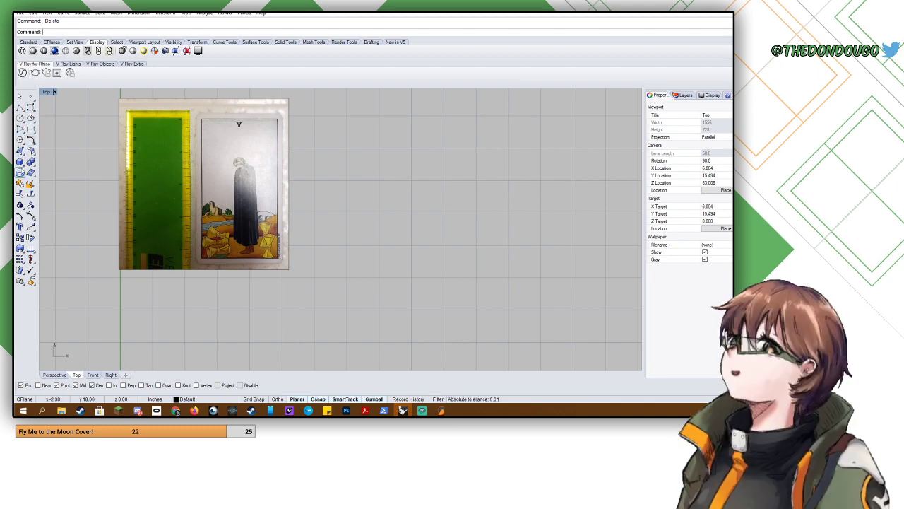
- Draw a corner-to-corner rectangle over the card's printed black border, from its upper-left corner to its lower-right corner
click(30, 129)
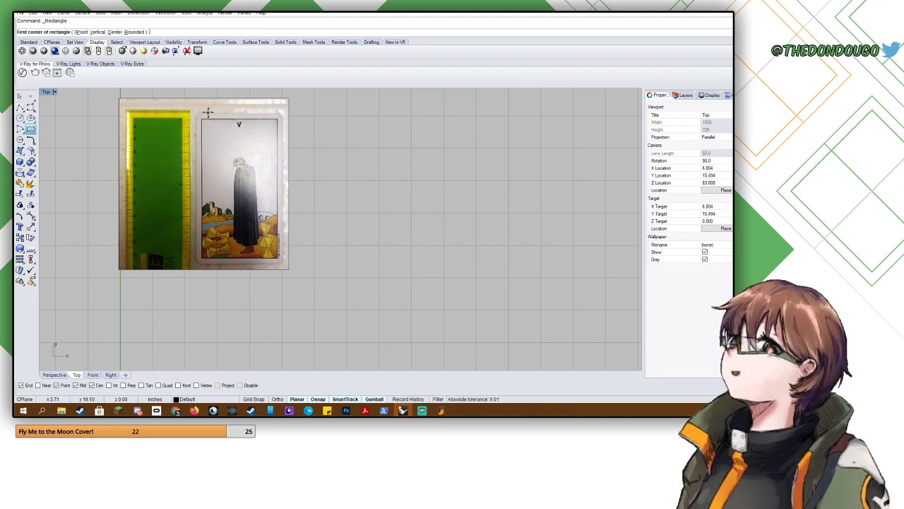
scroll(202, 115, up, 6)
scroll(166, 107, down, 2)
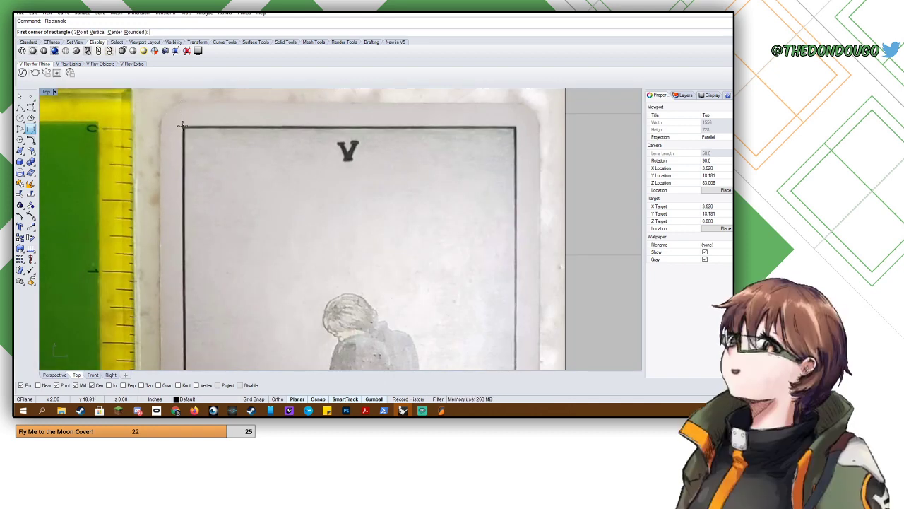
click(182, 126)
scroll(182, 125, down, 5)
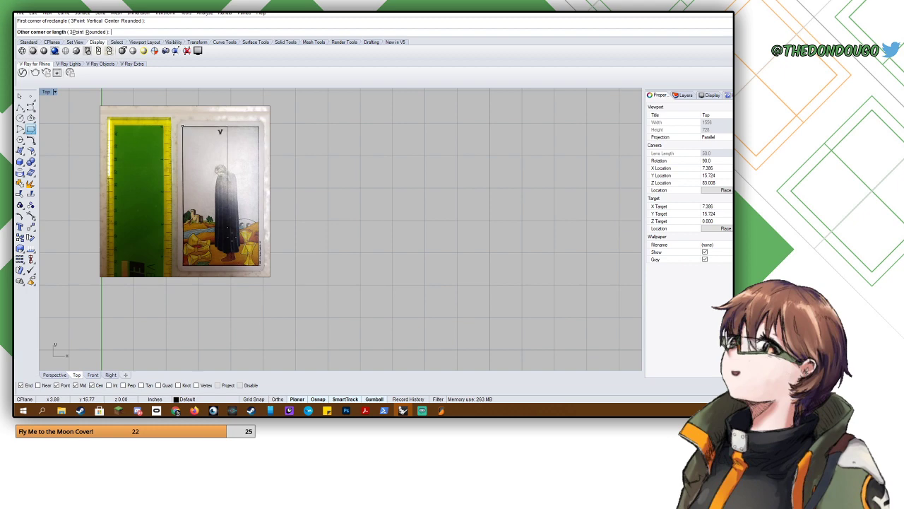
scroll(259, 266, up, 7)
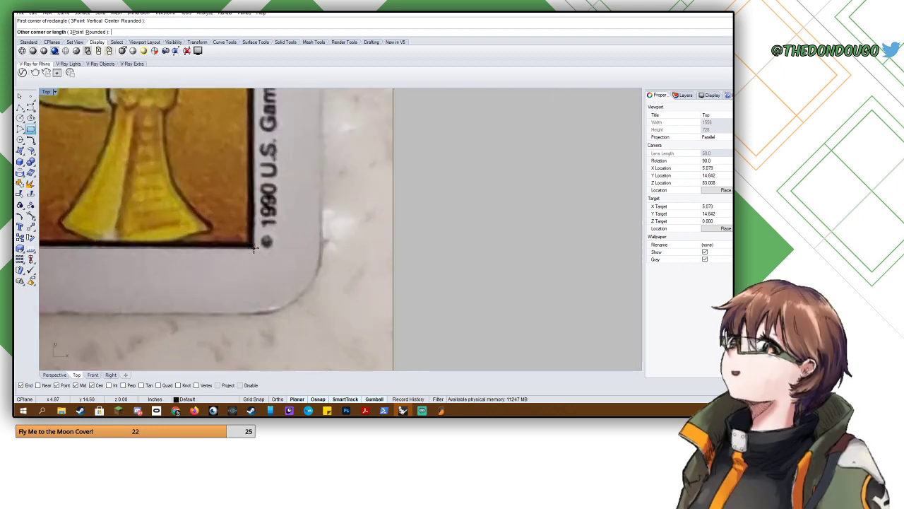
scroll(255, 246, up, 2)
click(253, 247)
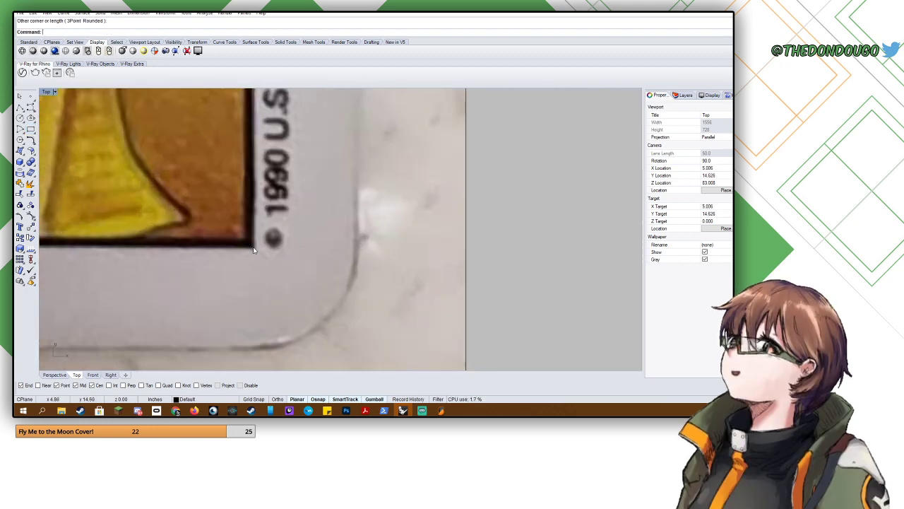
- Select the new rectangle and check how it fits the card's printed black border
click(253, 247)
right_click(253, 247)
scroll(253, 246, down, 7)
scroll(253, 247, down, 13)
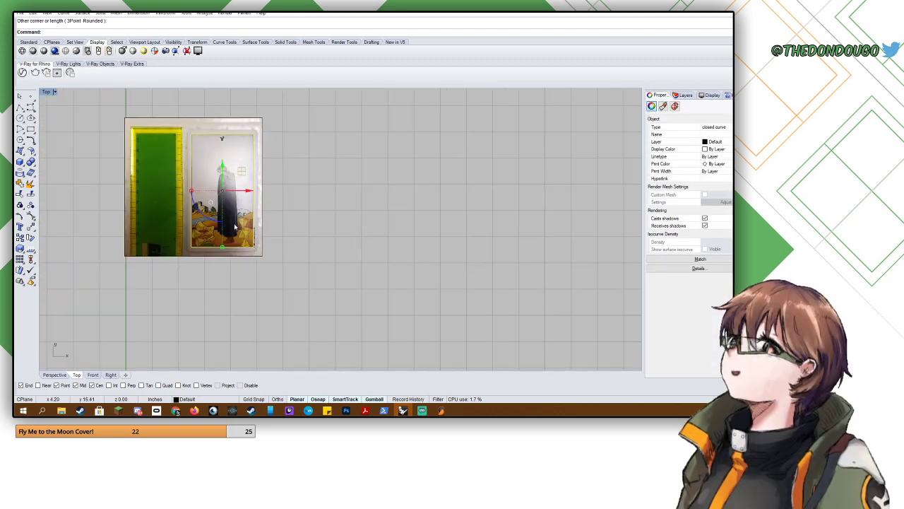
scroll(198, 130, up, 12)
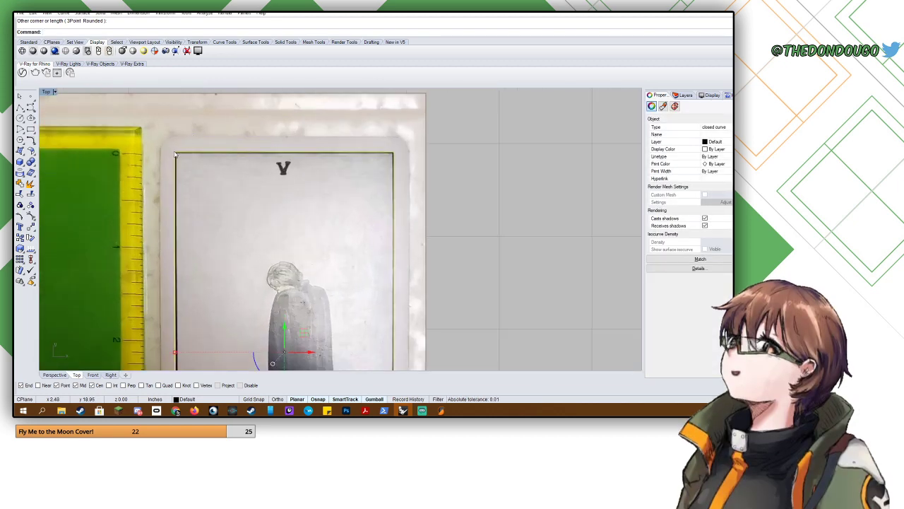
scroll(144, 147, up, 4)
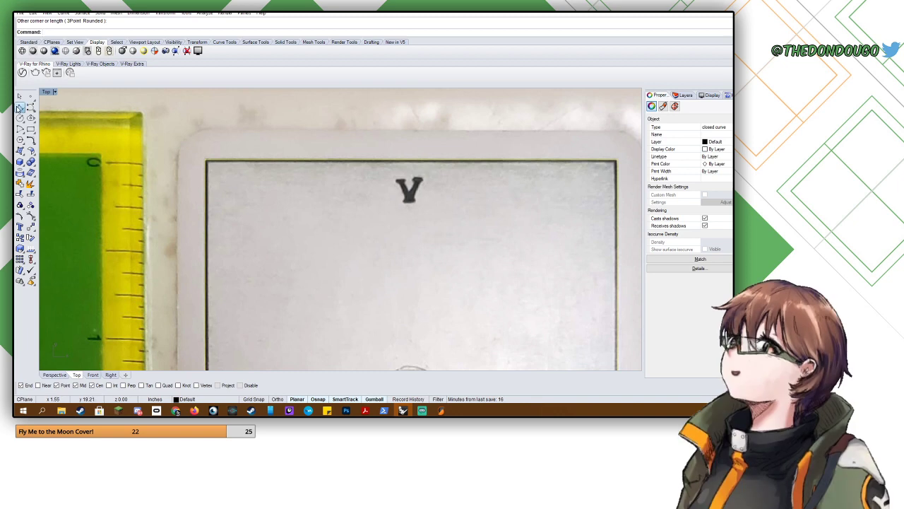
- Draw a straight horizontal polyline along the card's top edge, extending past both sides of the card
click(19, 108)
click(156, 127)
scroll(155, 127, down, 6)
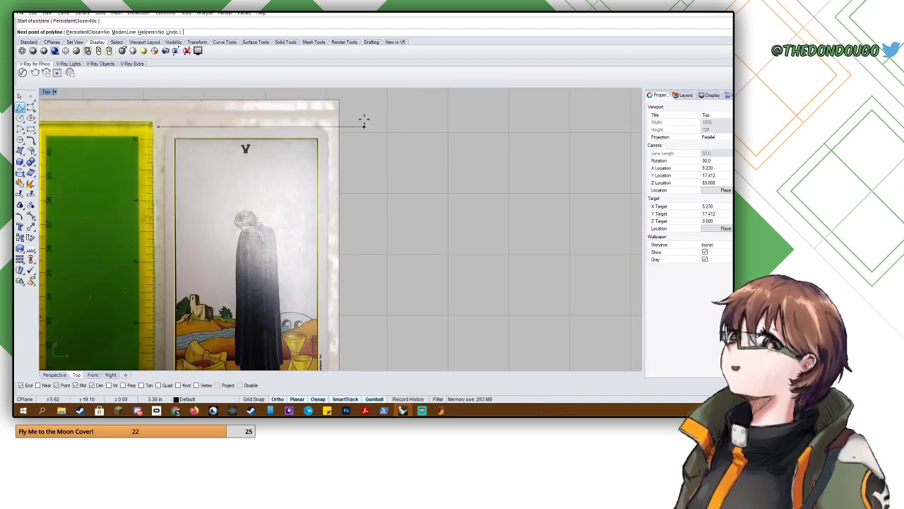
shift+click(373, 125)
key(Return)
- Move the horizontal guide line slightly so that it sits on the card's top edge
click(329, 128)
key(Return)
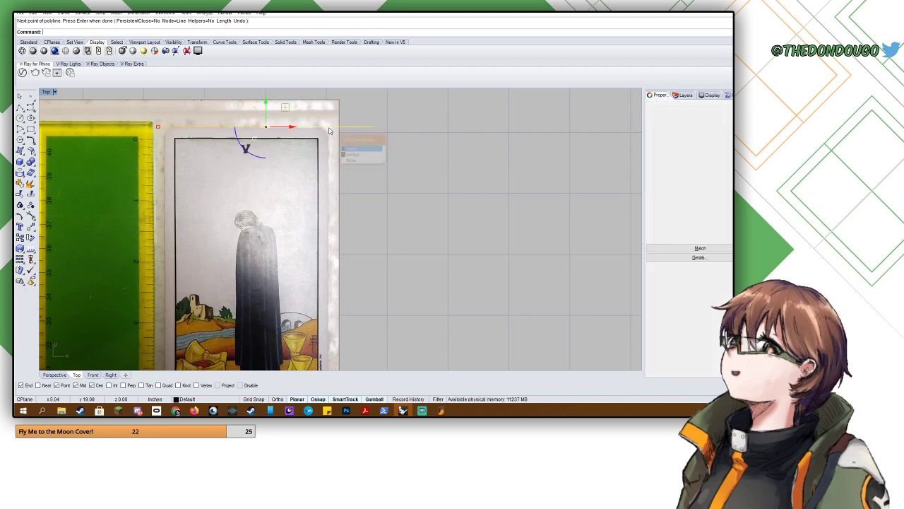
key(Return)
scroll(294, 117, up, 6)
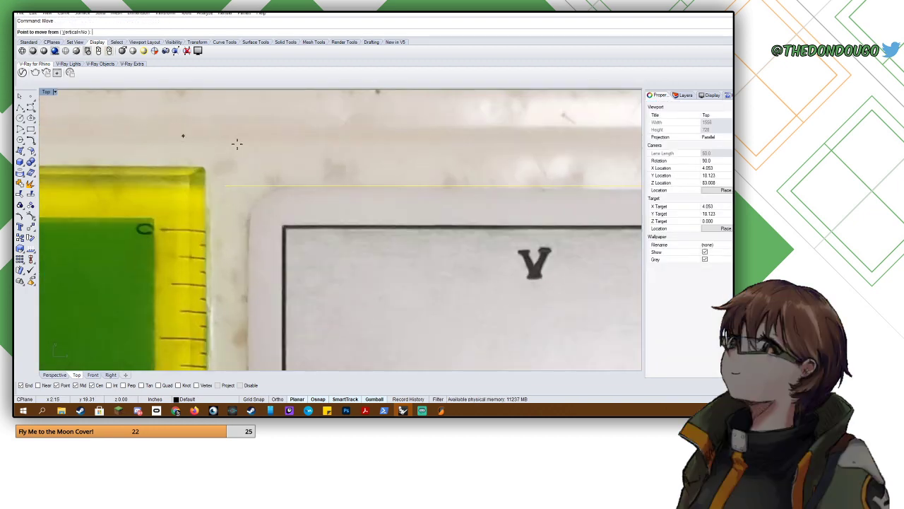
click(295, 211)
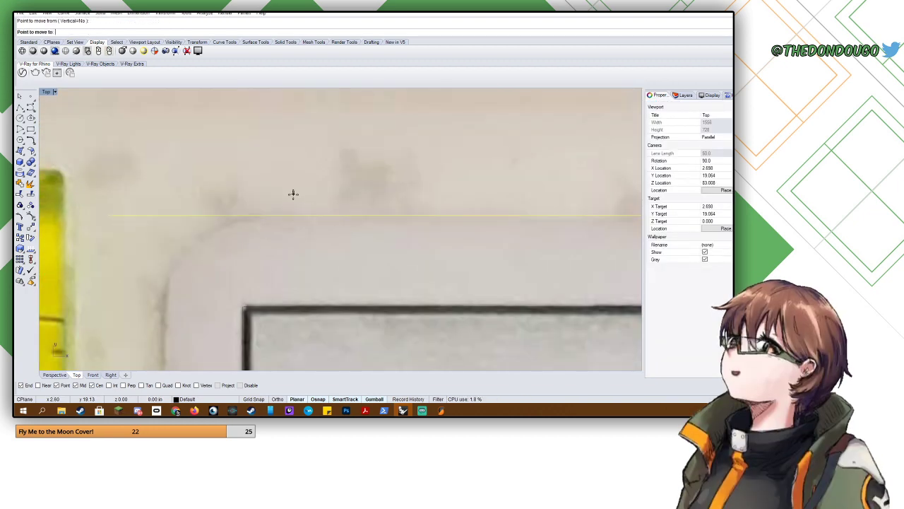
click(294, 199)
scroll(294, 199, down, 6)
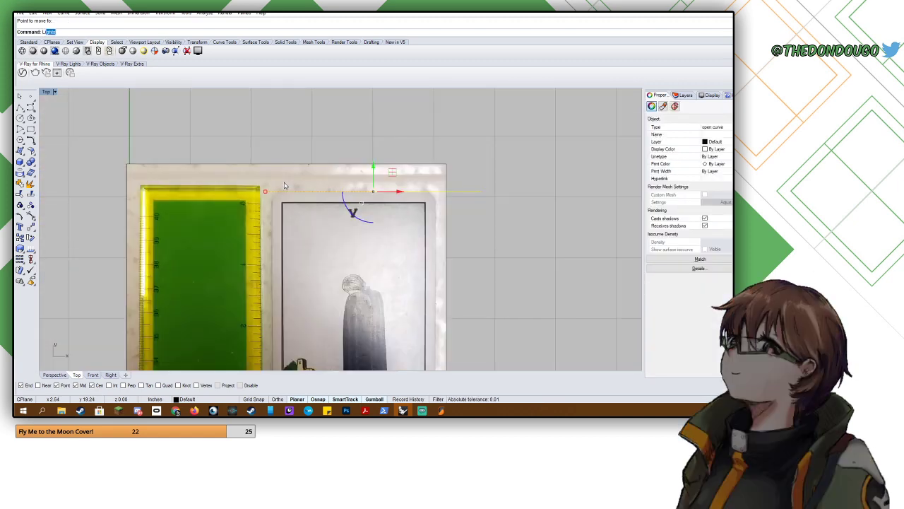
- Draw a vertical guide line about 8.6 inches long between ruler and card, starting above the photo and ending below it
key(Return)
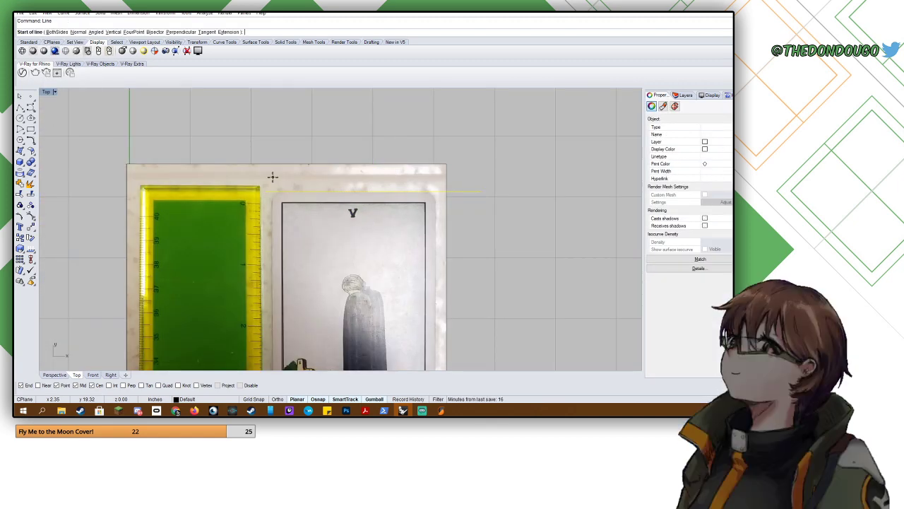
scroll(268, 176, up, 1)
click(253, 142)
scroll(252, 142, down, 4)
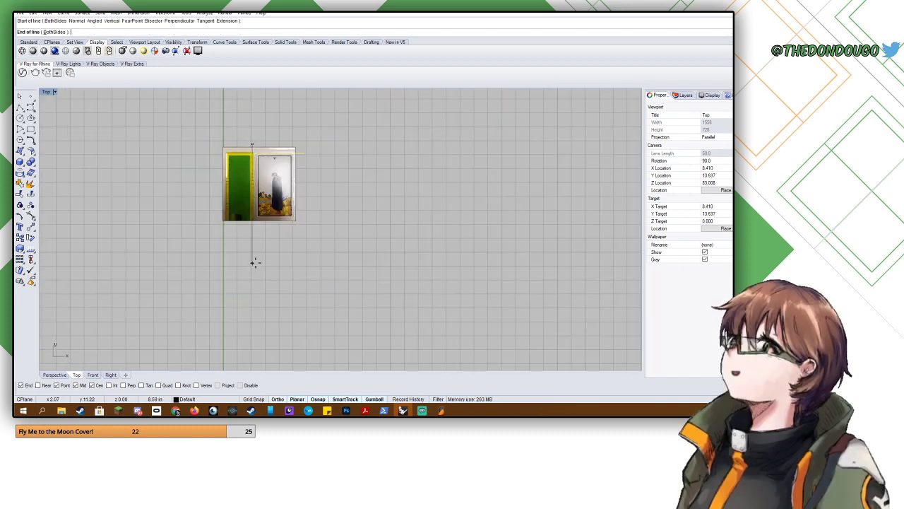
click(253, 261)
- Move the vertical guide line onto the card's left edge and check its alignment
scroll(252, 233, up, 4)
text(m)
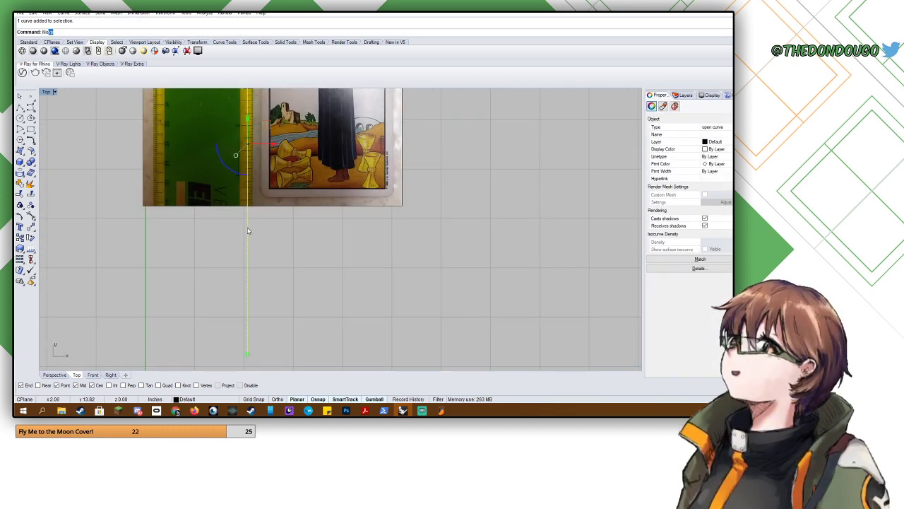
key(Return)
scroll(247, 227, up, 6)
key(Escape)
right_drag(273, 224, 228, 327)
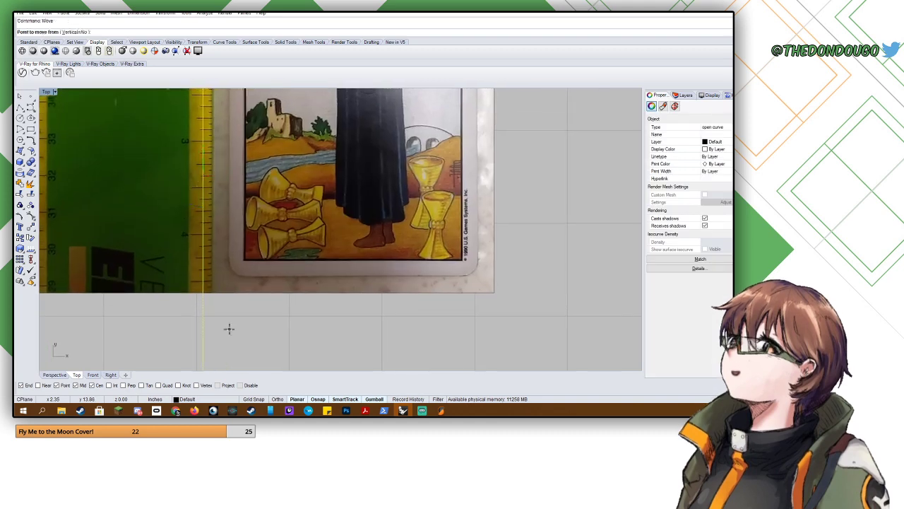
click(217, 324)
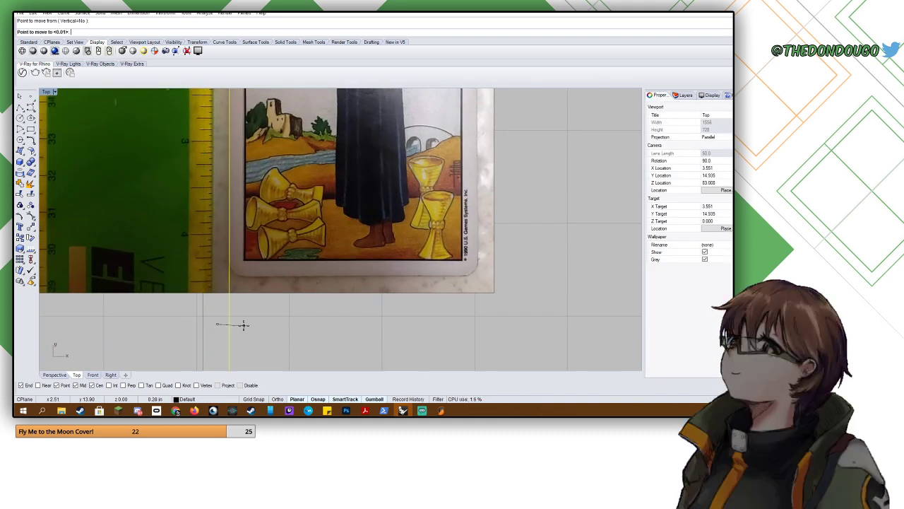
scroll(243, 318, up, 4)
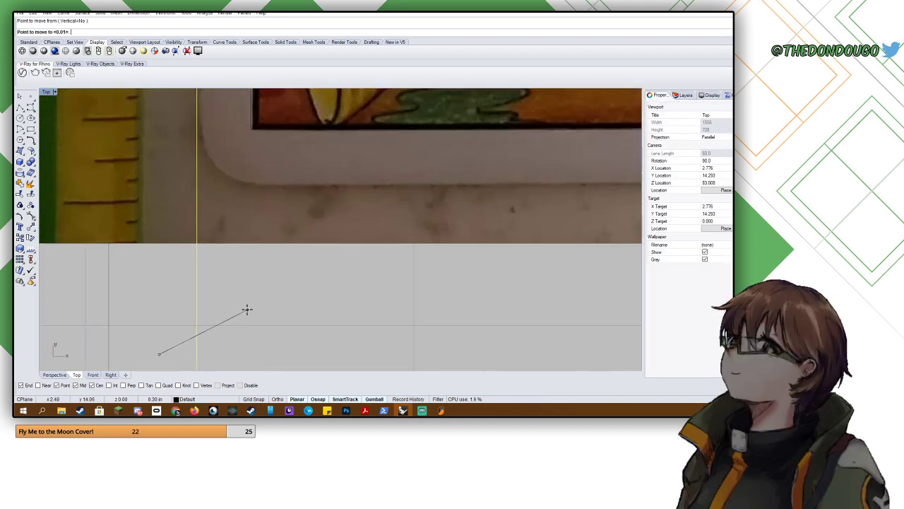
click(248, 310)
scroll(248, 312, down, 8)
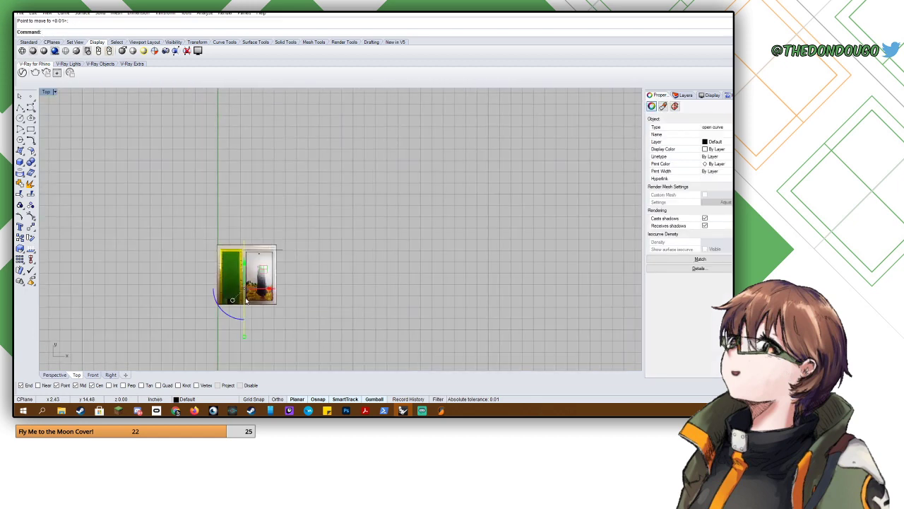
scroll(248, 259, up, 8)
scroll(235, 277, down, 9)
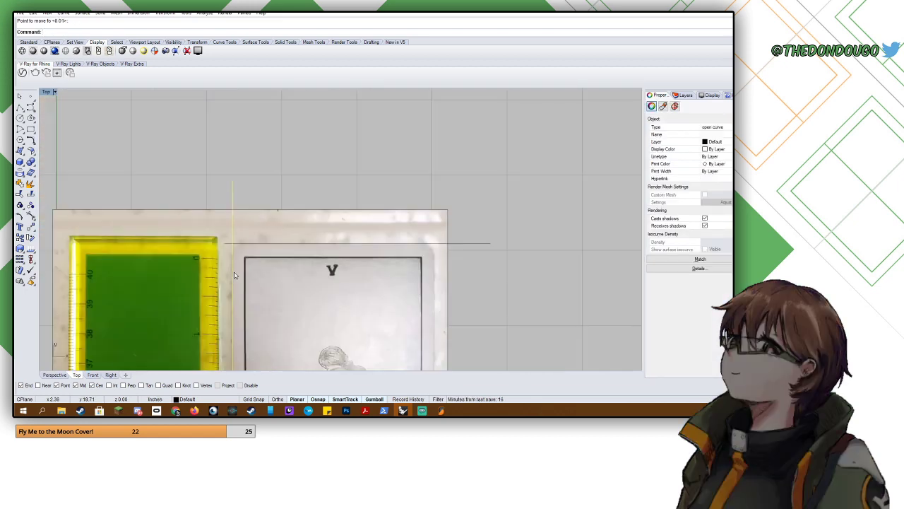
- Enable intersection snapping and place the first corner of a three-point rectangle where the two guide lines cross at the card's upper-left corner
click(236, 285)
right_drag(236, 285, 171, 156)
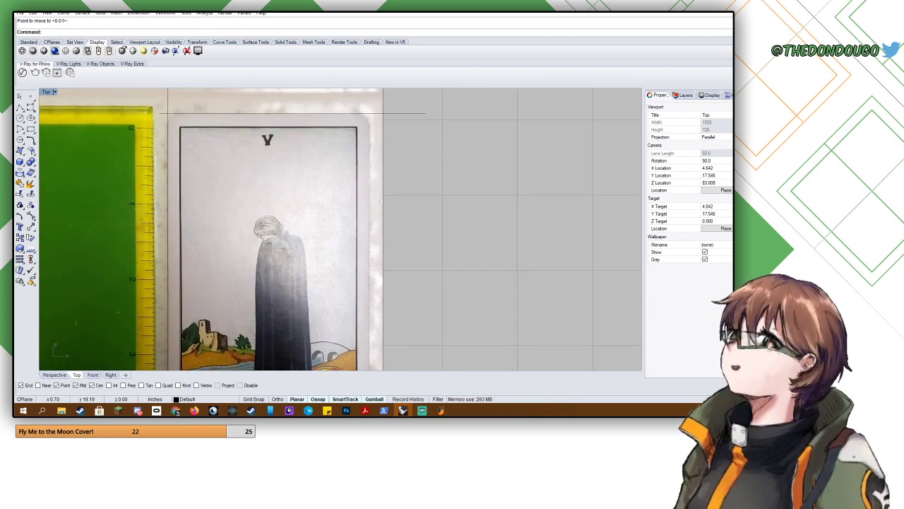
click(31, 130)
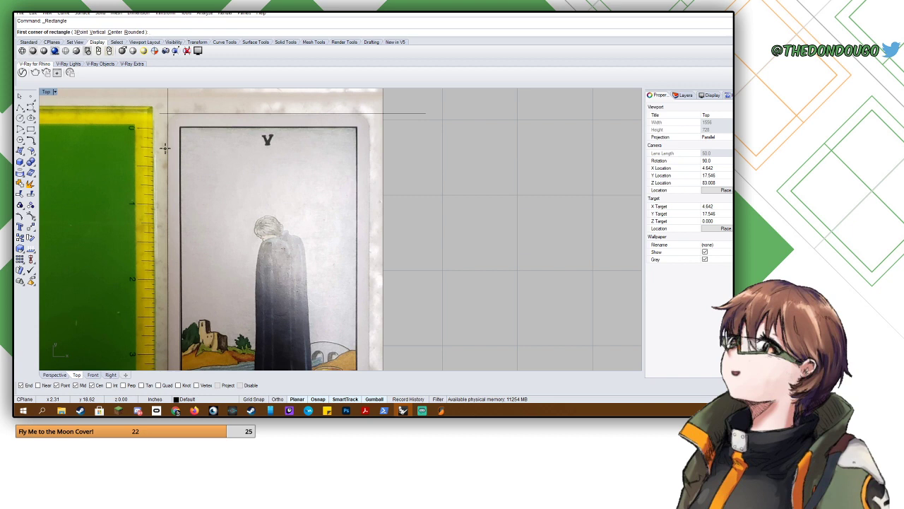
text(p)
key(Return)
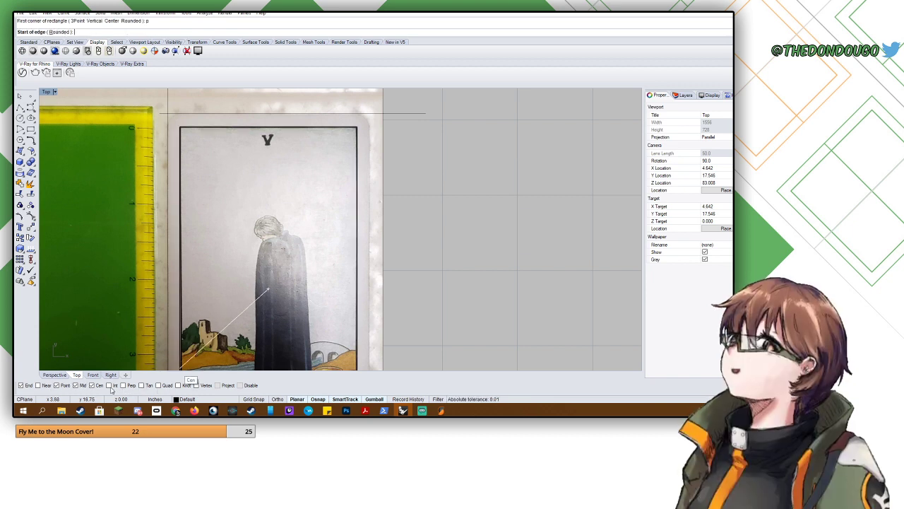
click(109, 385)
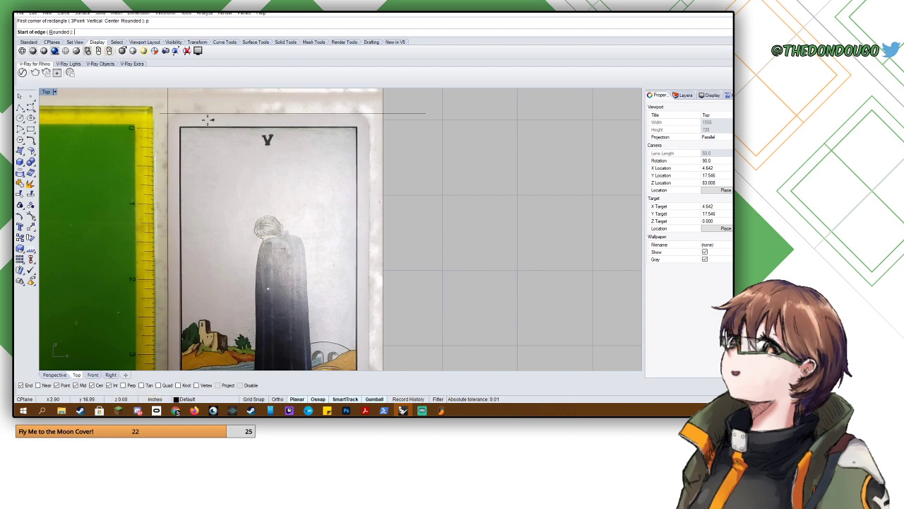
click(168, 111)
- Run the rectangle's first edge down to the card's bottom edge and extend its width to the card's right edge
scroll(168, 111, down, 3)
scroll(185, 102, up, 1)
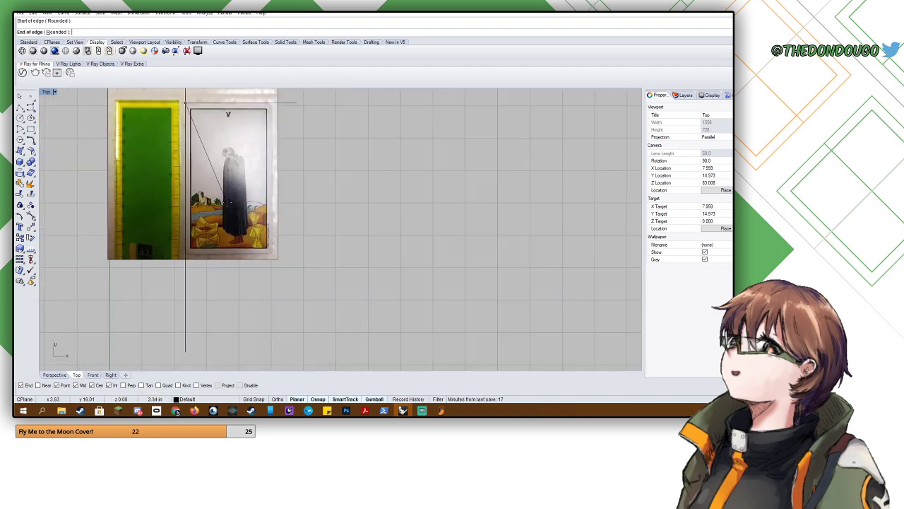
scroll(189, 248, up, 10)
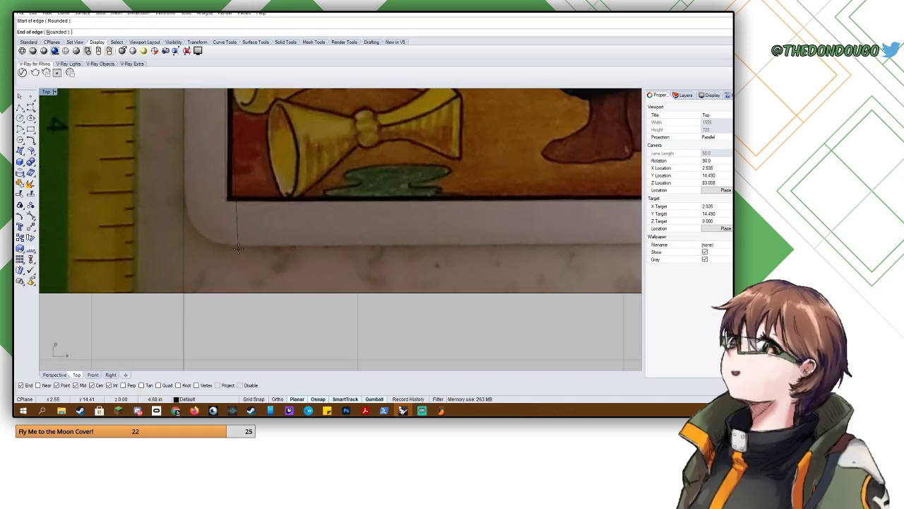
click(238, 245)
scroll(238, 246, down, 10)
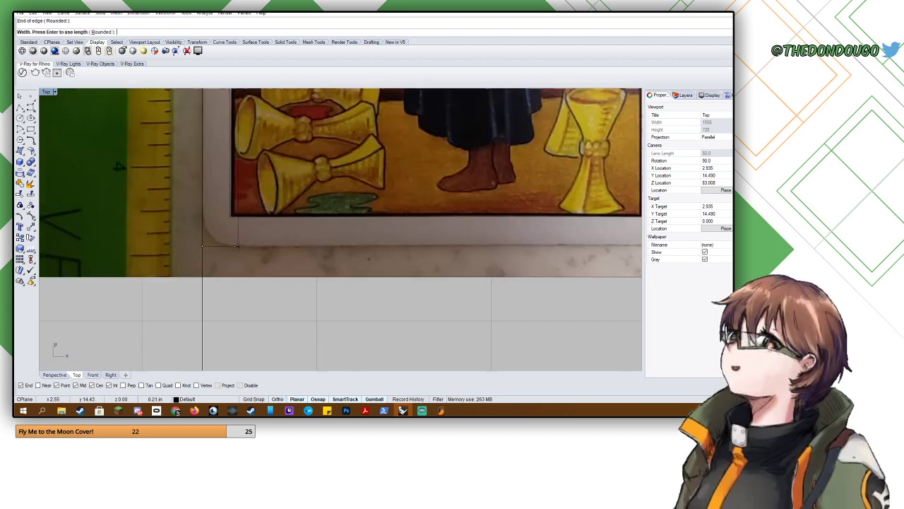
scroll(465, 243, up, 6)
scroll(470, 242, up, 1)
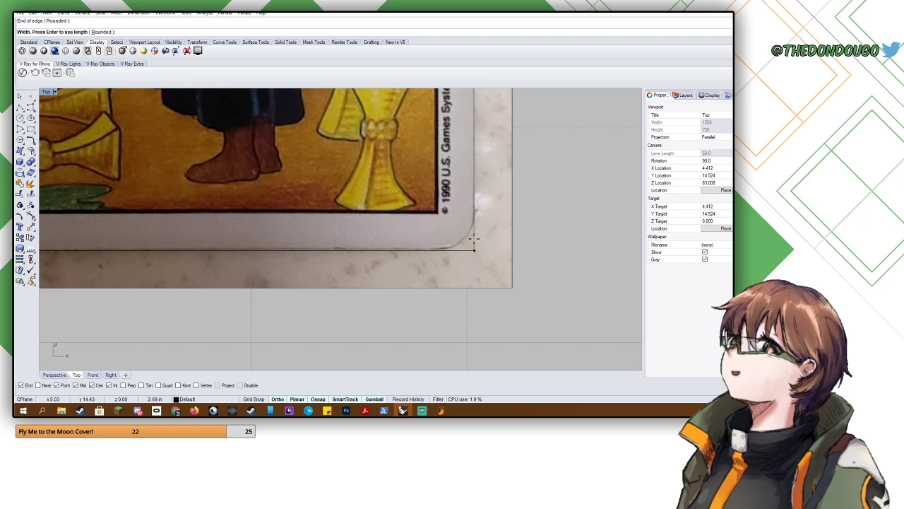
click(474, 238)
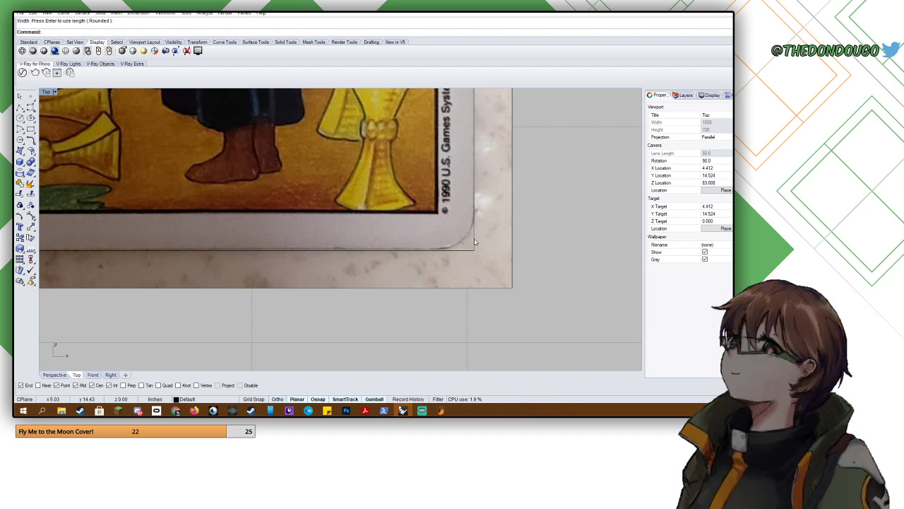
scroll(474, 238, down, 5)
scroll(473, 227, up, 2)
scroll(473, 225, up, 3)
click(457, 244)
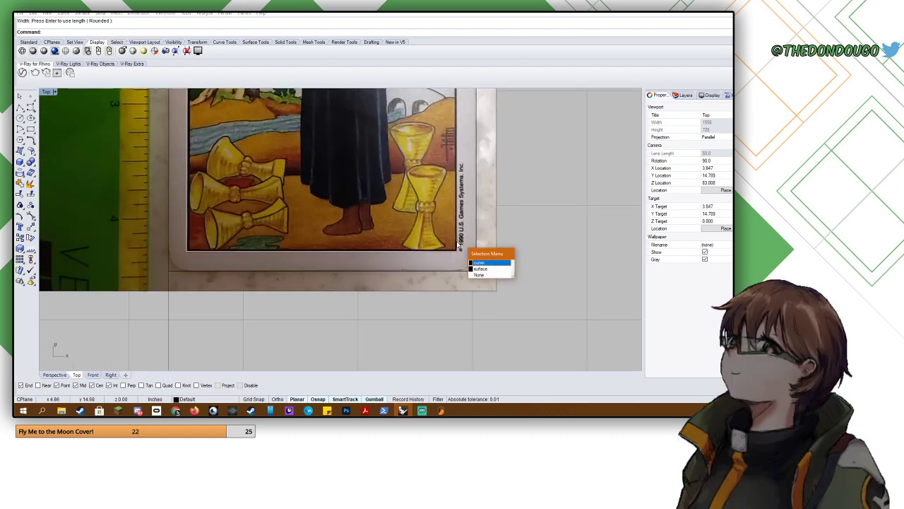
click(458, 244)
scroll(457, 242, down, 6)
click(224, 292)
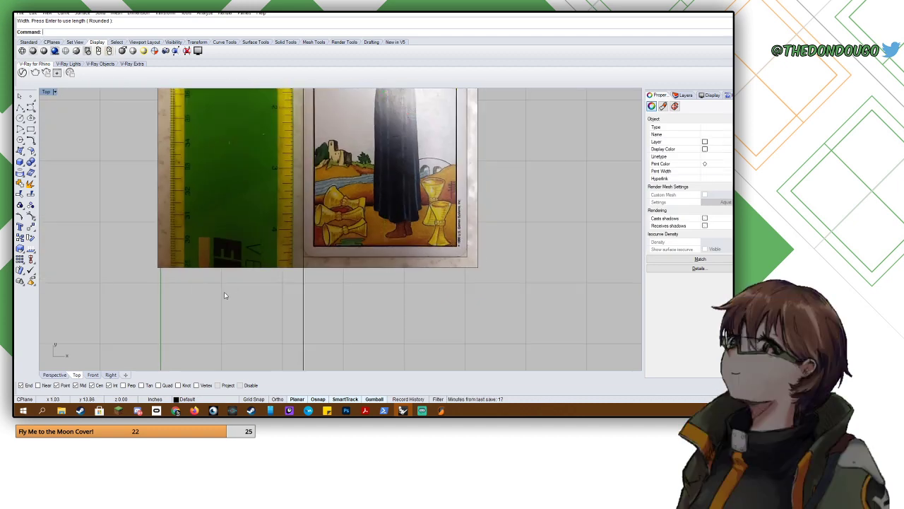
- Copy the card's outer and inner rectangles and move the duplicates horizontally into the empty space to the right of the photo
click(357, 266)
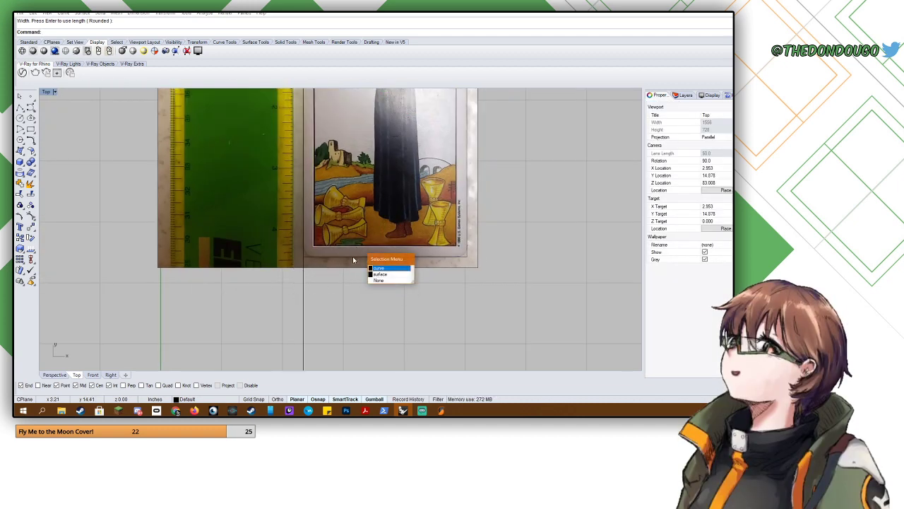
click(353, 259)
shift+click(353, 257)
click(354, 258)
scroll(344, 260, down, 2)
right_drag(342, 260, 212, 260)
scroll(216, 245, down, 5)
key(ctrl+v)
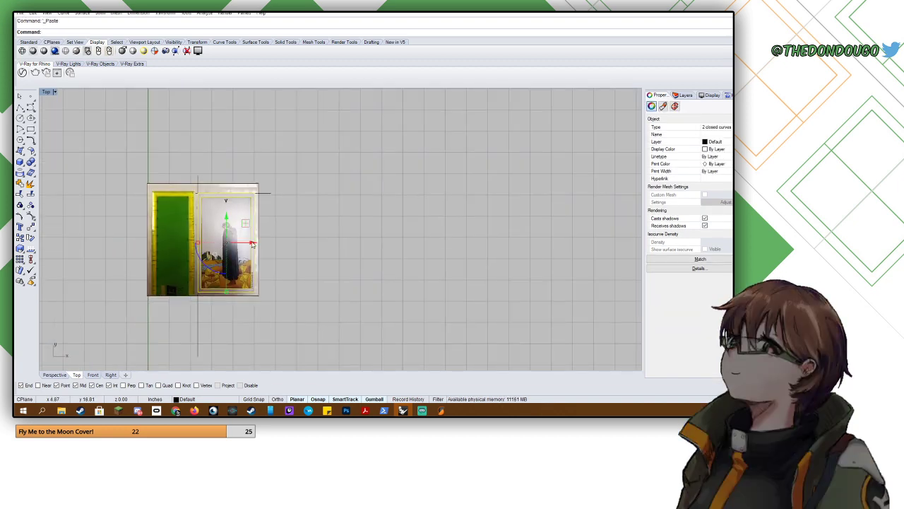
drag(253, 244, 364, 243)
key(alt)
click(252, 175)
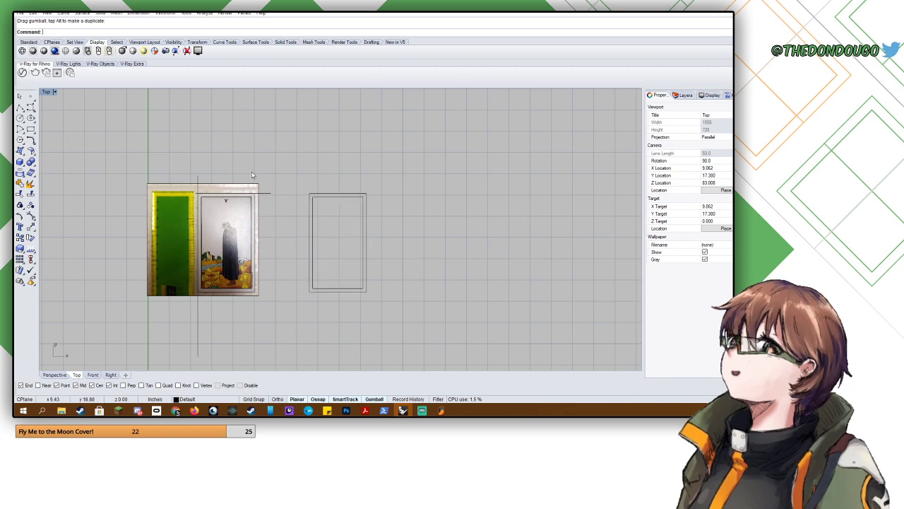
- Maximize the Perspective viewport and frame the copied rectangles in it
double_click(47, 92)
shift+right_drag(460, 158, 419, 182)
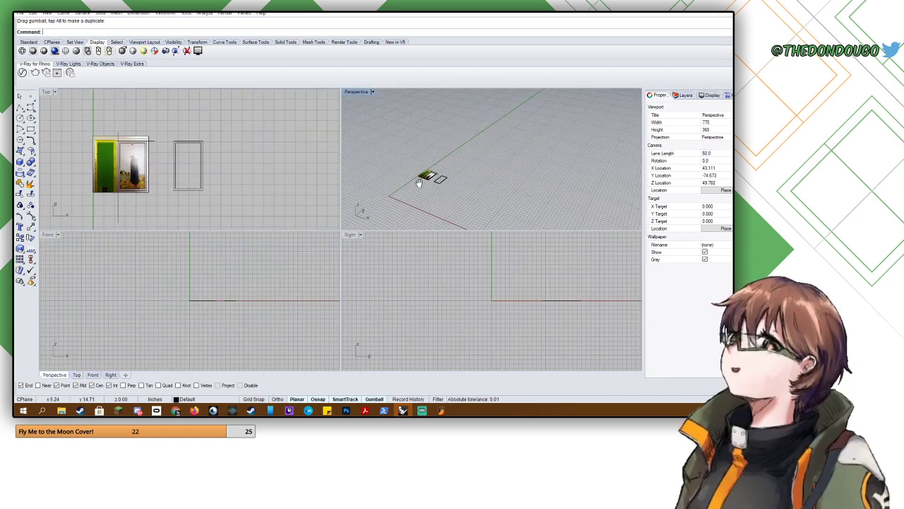
scroll(427, 182, up, 8)
scroll(480, 180, up, 8)
right_drag(484, 182, 579, 218)
shift+right_drag(434, 185, 561, 220)
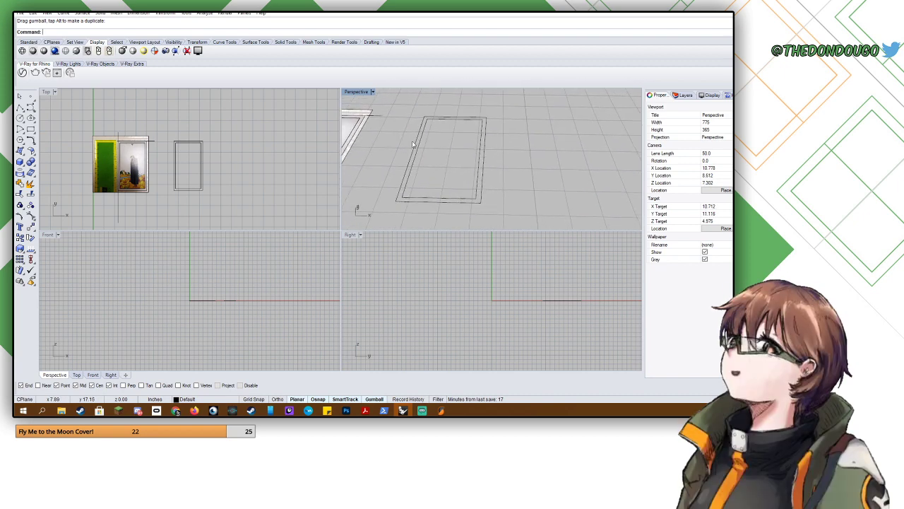
double_click(355, 93)
shift+right_drag(299, 158, 333, 174)
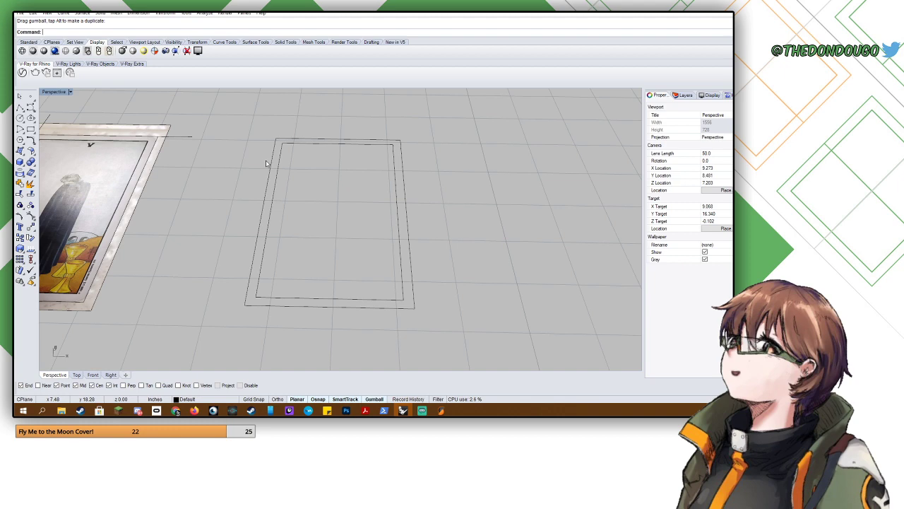
shift+right_drag(169, 150, 324, 164)
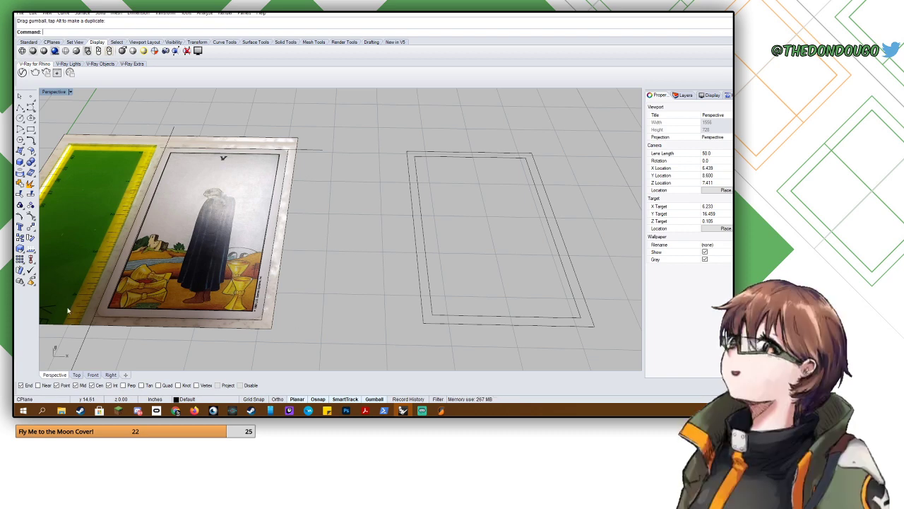
shift+right_drag(288, 293, 245, 249)
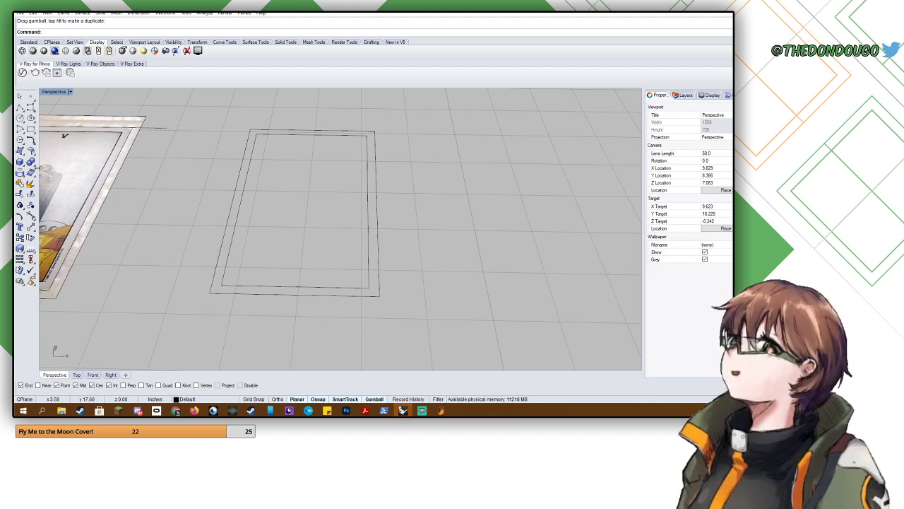
- Create a shallow box whose base spans opposite corners of the copied outer rectangle
click(20, 162)
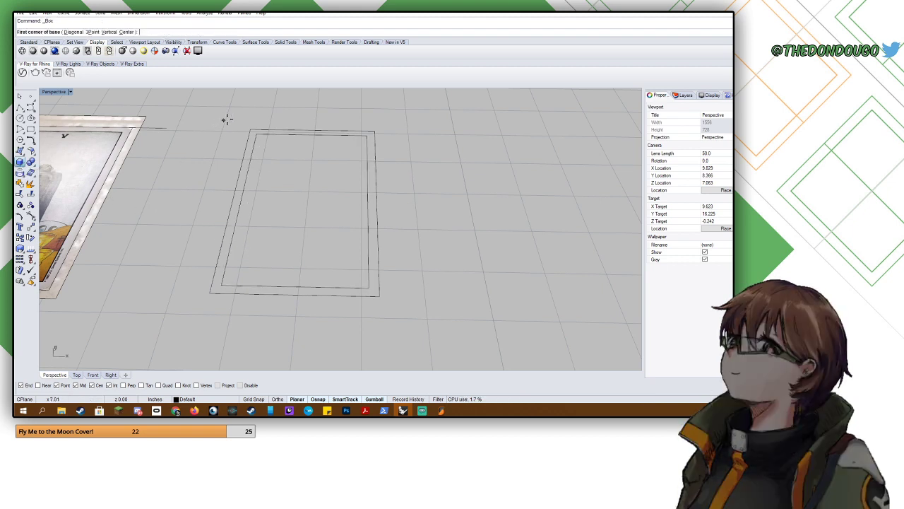
click(249, 130)
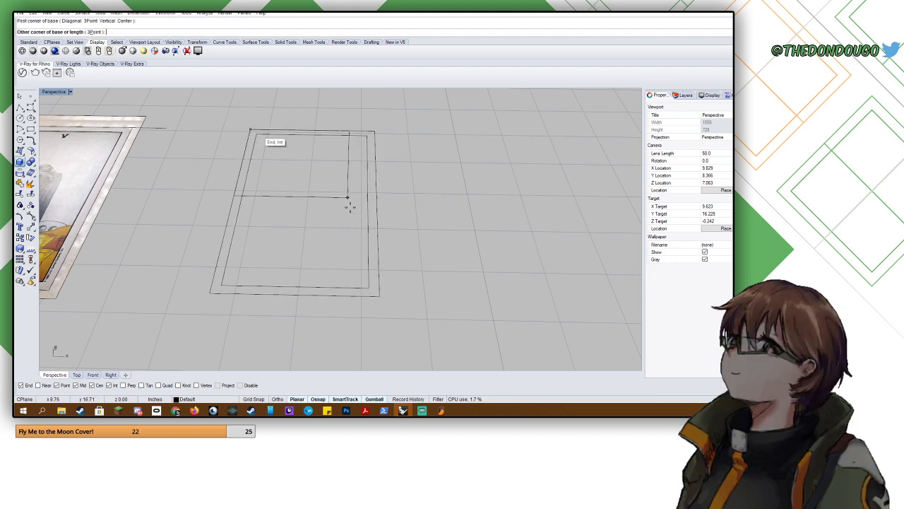
click(379, 296)
right_drag(388, 302, 384, 268)
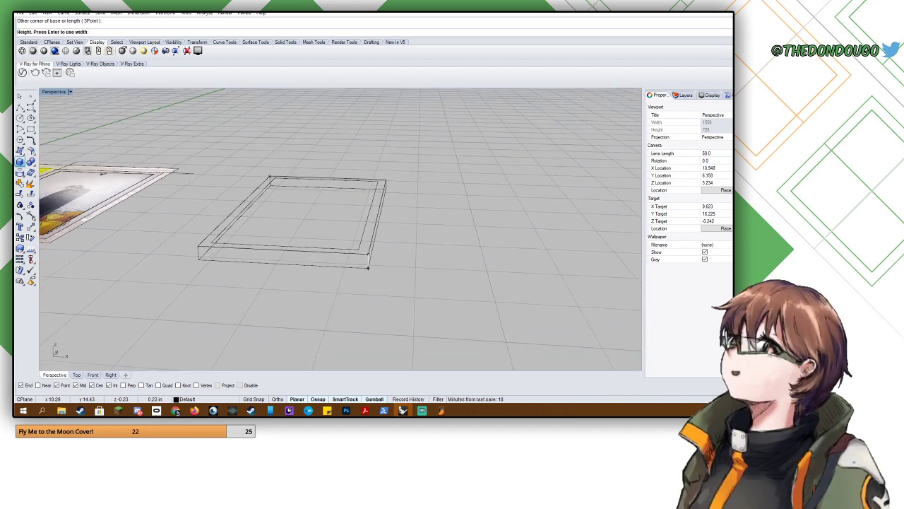
key(Return)
click(369, 252)
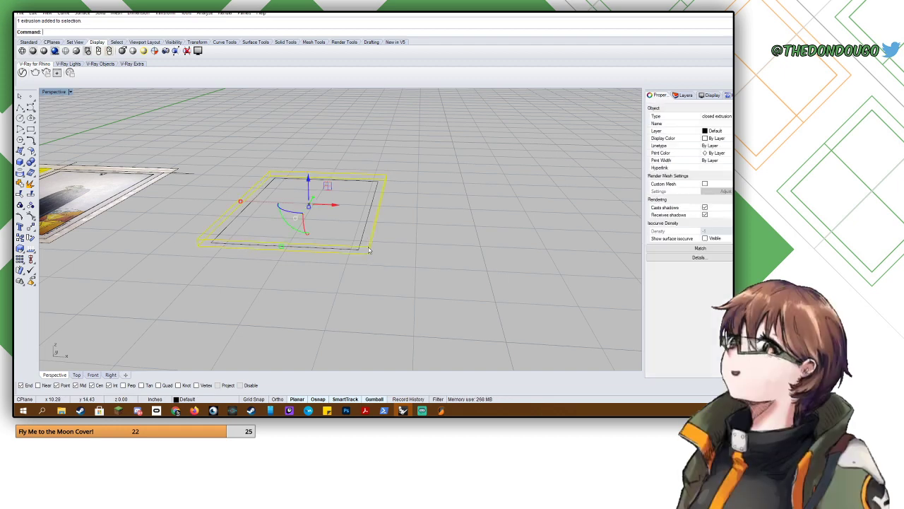
text(Move)
key(Return)
scroll(369, 249, up, 8)
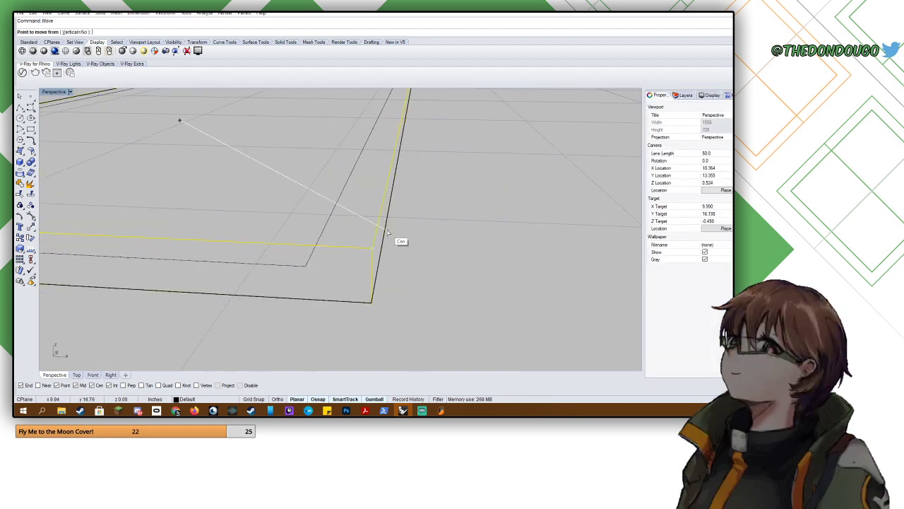
key(Escape)
- Set the Perspective view to Shaded and move the box down by its own height, from its top corner to the corner below
click(63, 94)
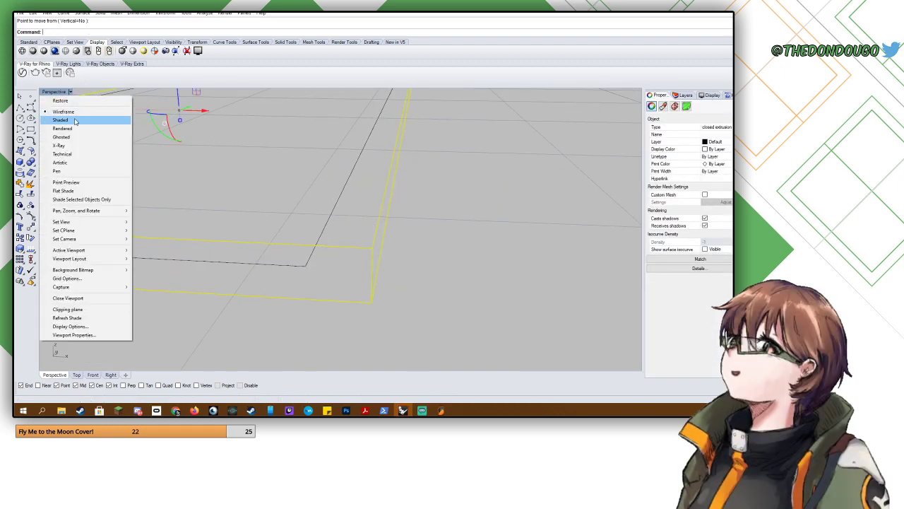
click(71, 119)
scroll(353, 221, down, 6)
scroll(352, 221, down, 2)
text(M)
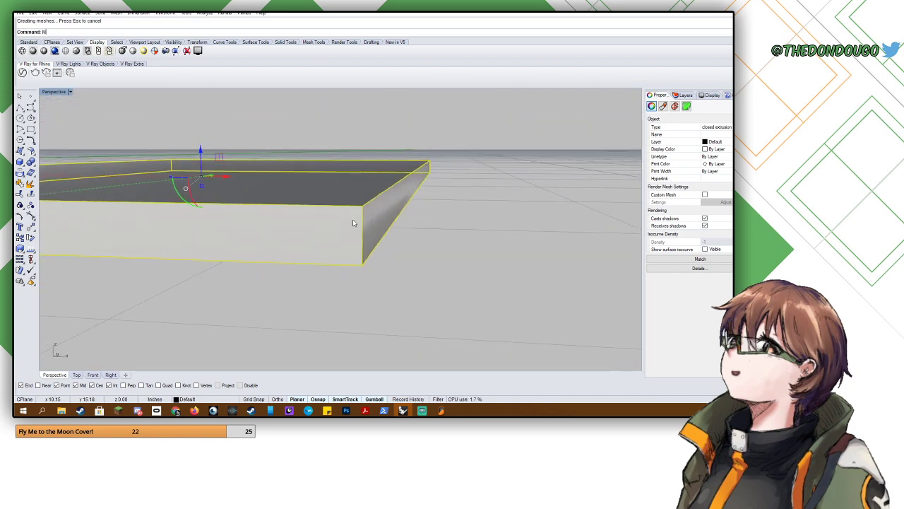
text(ove)
key(Return)
click(363, 207)
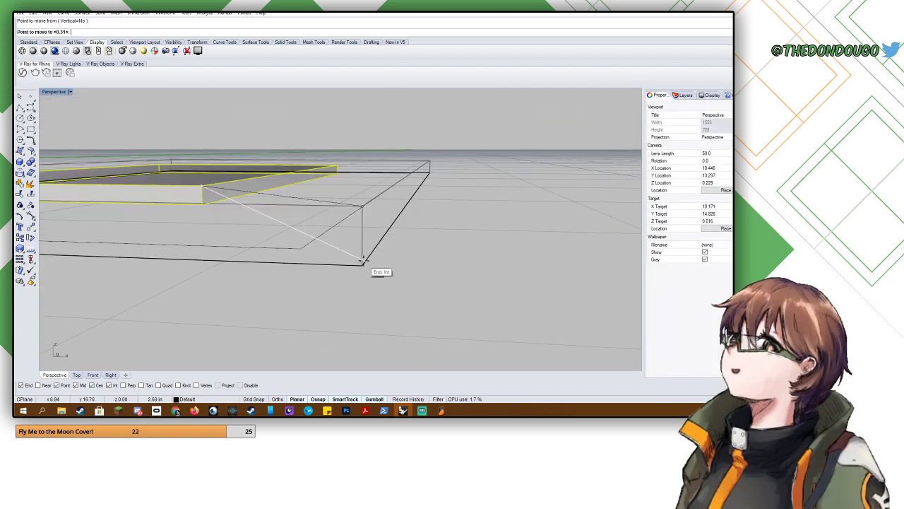
click(363, 264)
key(Escape)
- Set the Perspective view's display mode to Ghosted and inspect the box from another side
scroll(392, 231, down, 8)
right_drag(392, 231, 458, 279)
click(70, 91)
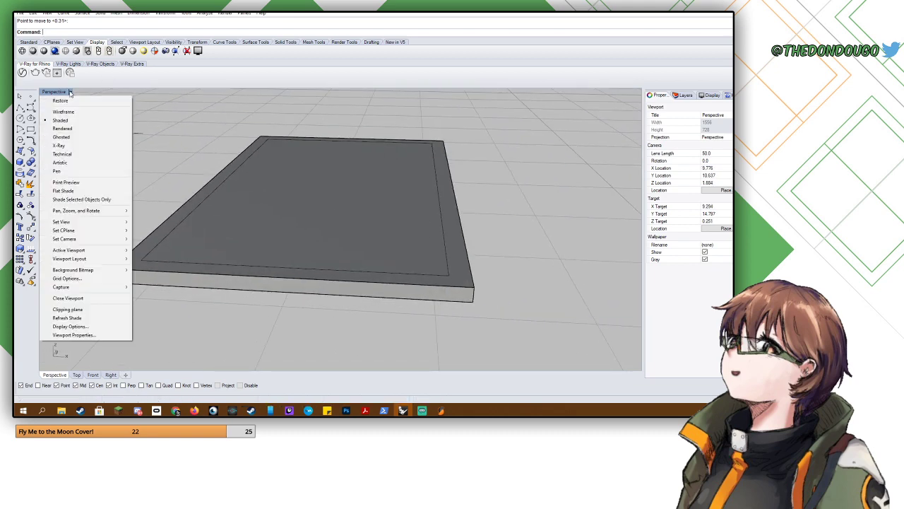
click(74, 135)
right_drag(404, 202, 270, 215)
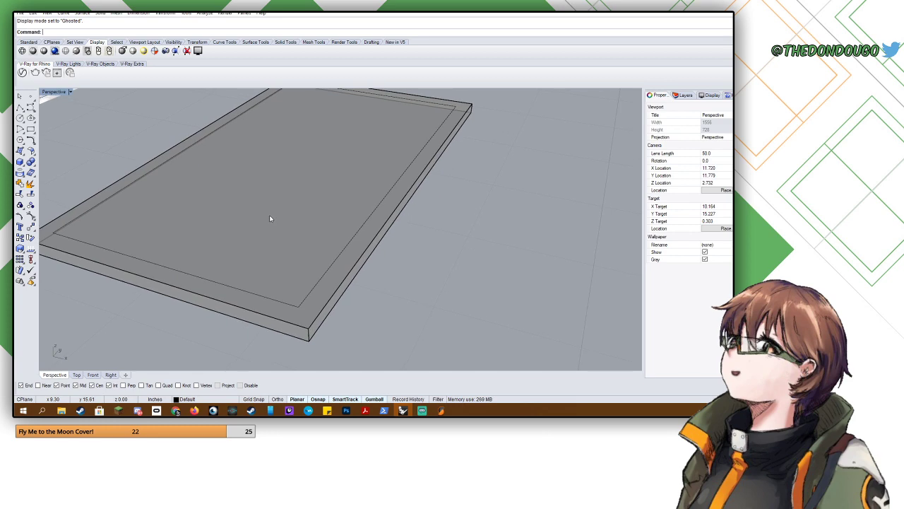
- Delete the box beneath the copied rectangles, keeping both curves
click(325, 318)
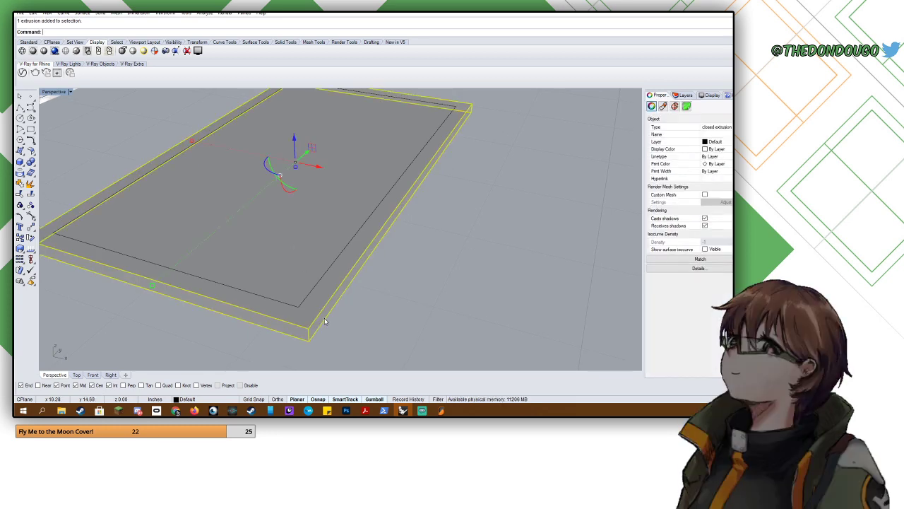
right_drag(324, 319, 358, 327)
scroll(318, 284, down, 4)
shift+right_drag(318, 286, 337, 276)
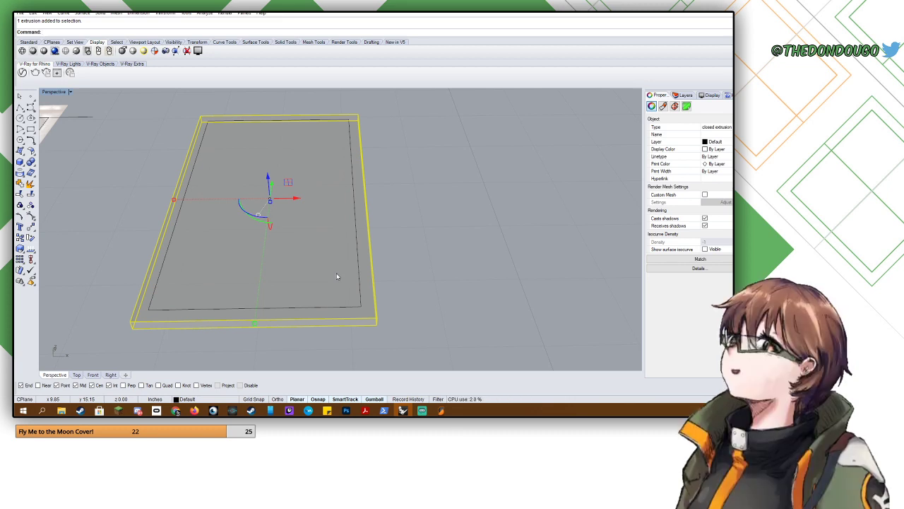
key(Delete)
- Offset the copied outer rectangle outward by 3 mm
click(375, 304)
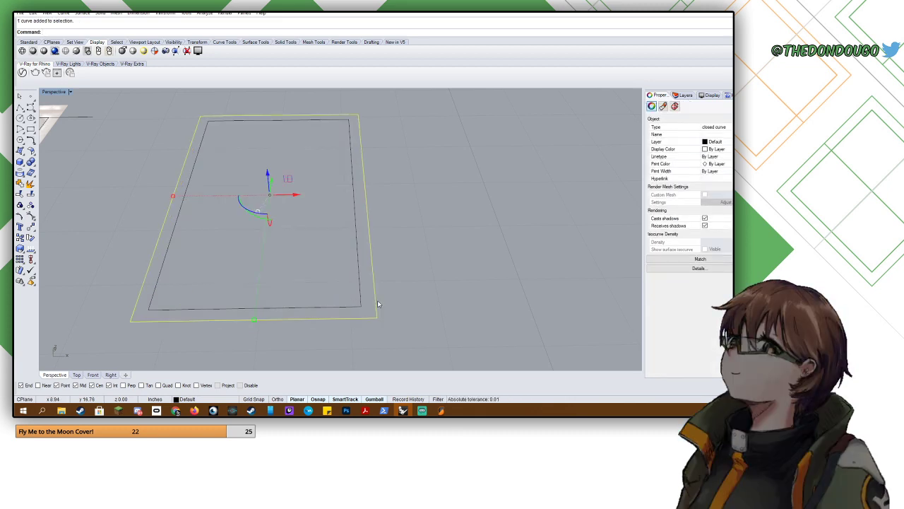
text(offset)
key(Return)
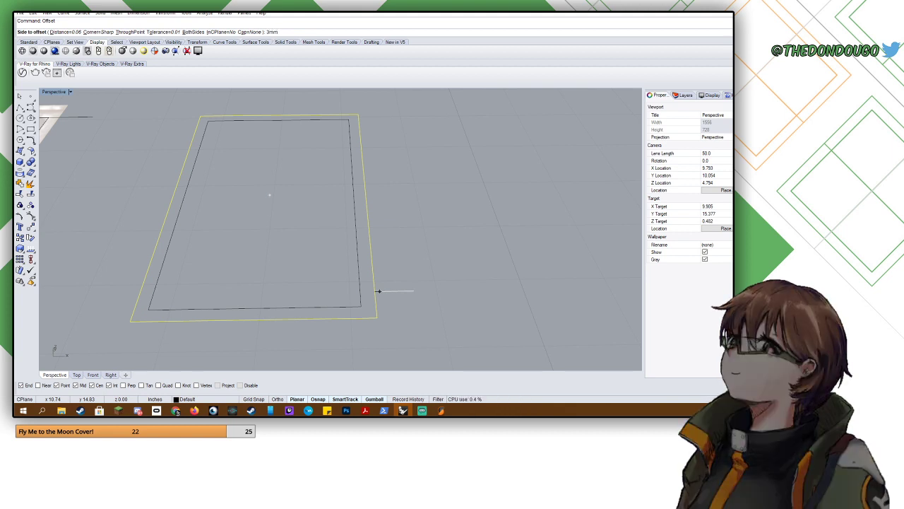
key(BackSpace)
key(BackSpace)
key(BackSpace)
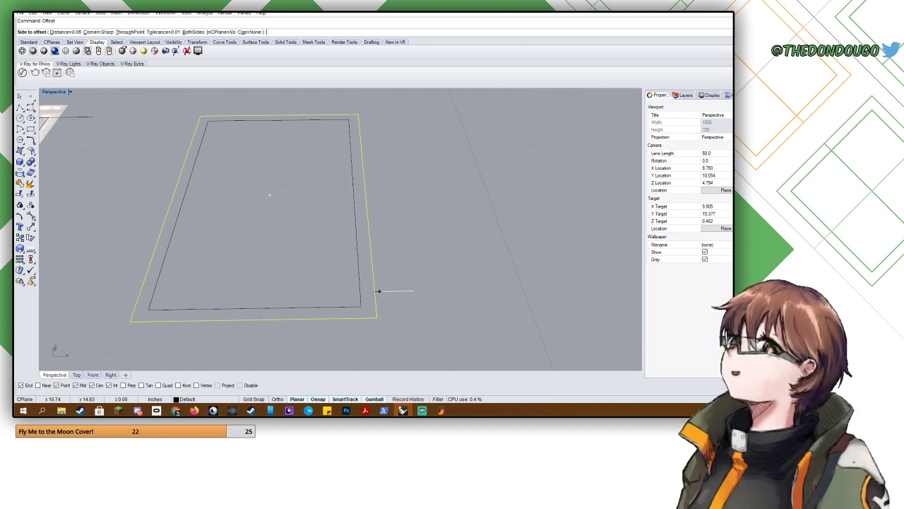
text(d)
key(Return)
text(3)
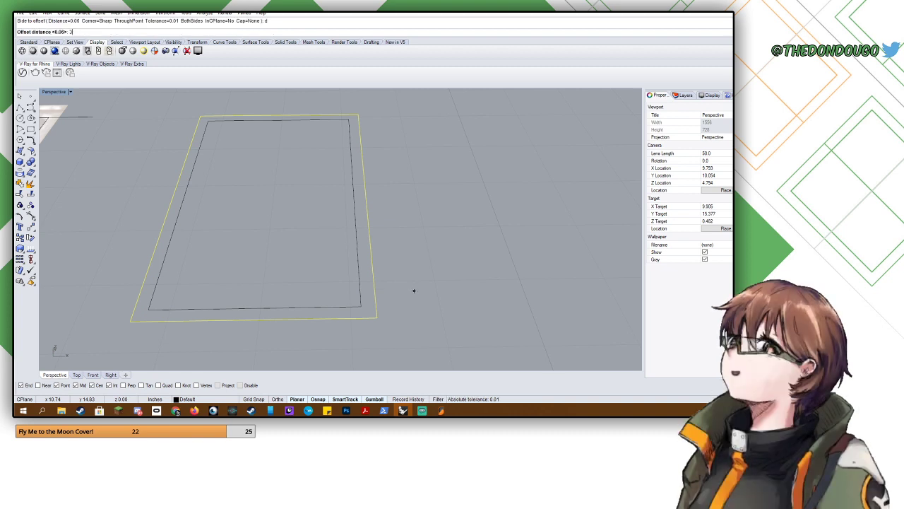
text(mm)
key(Return)
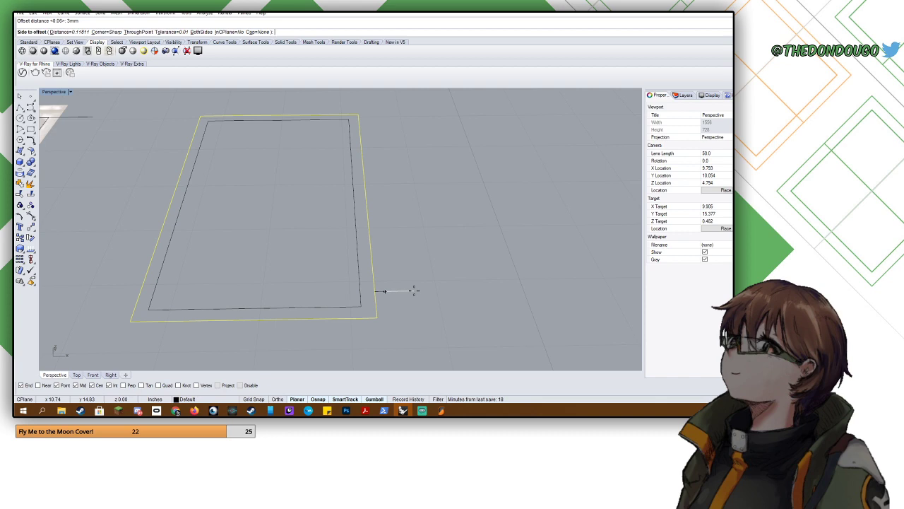
click(414, 290)
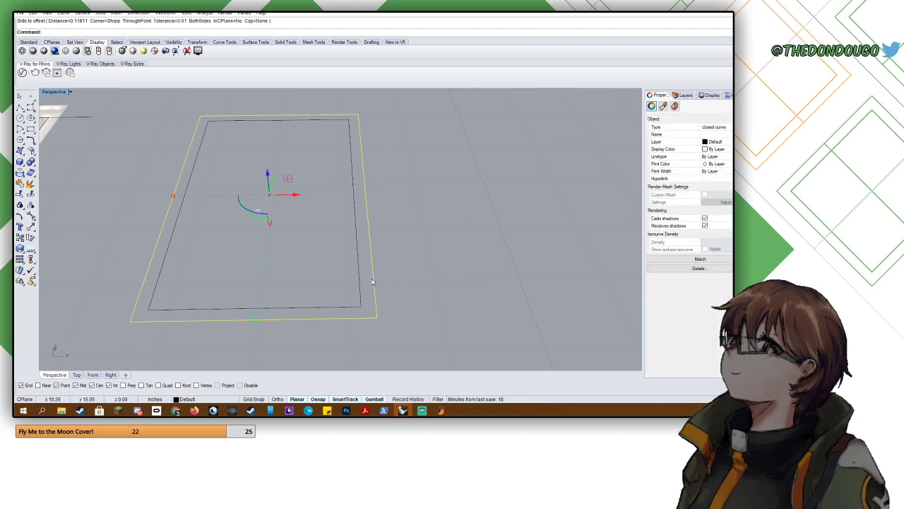
right_click(373, 282)
click(399, 273)
- Create a box about 0.12 inches high whose base spans opposite corners of the offset rectangle
click(386, 288)
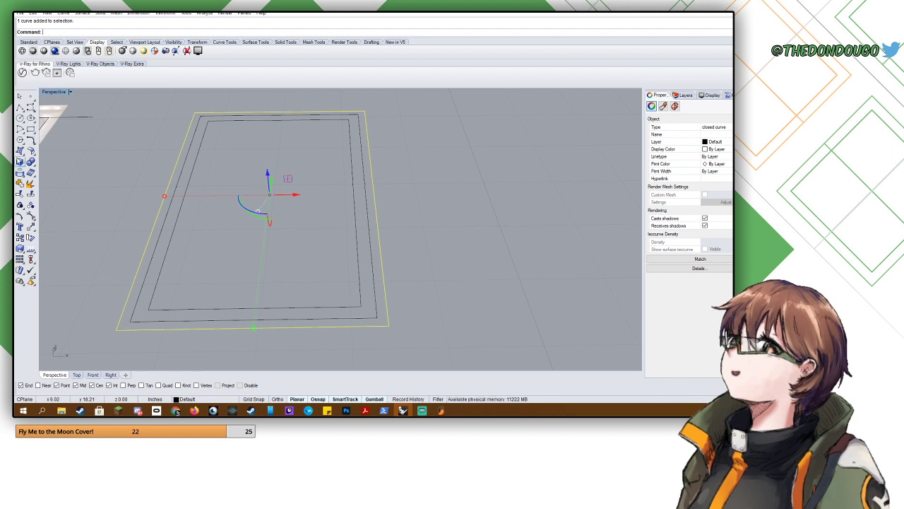
click(192, 112)
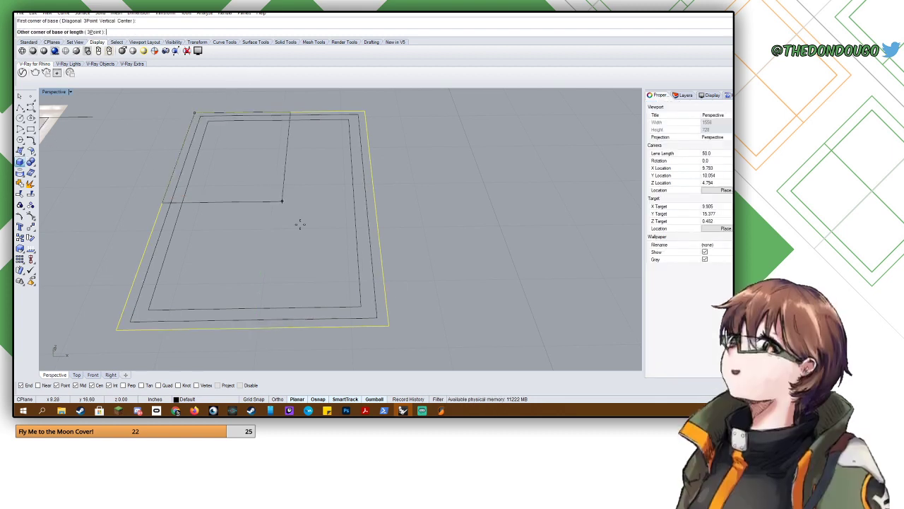
click(388, 326)
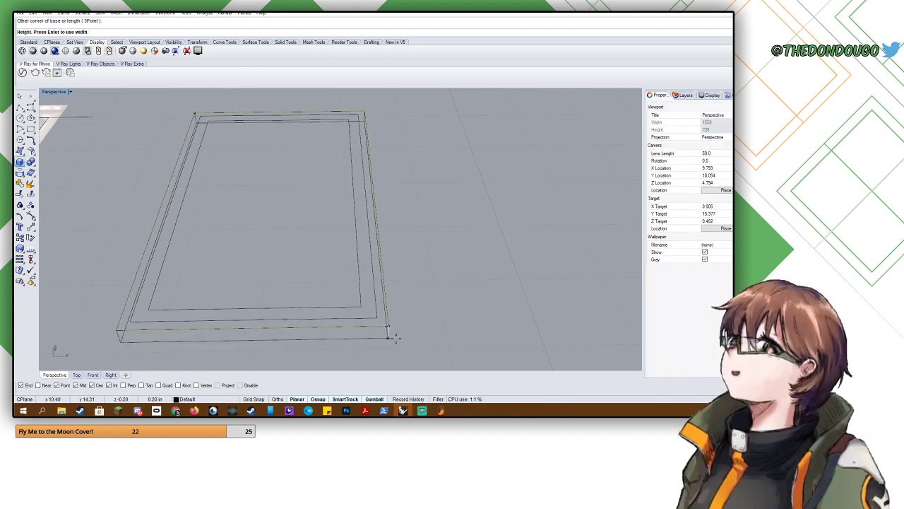
key(Return)
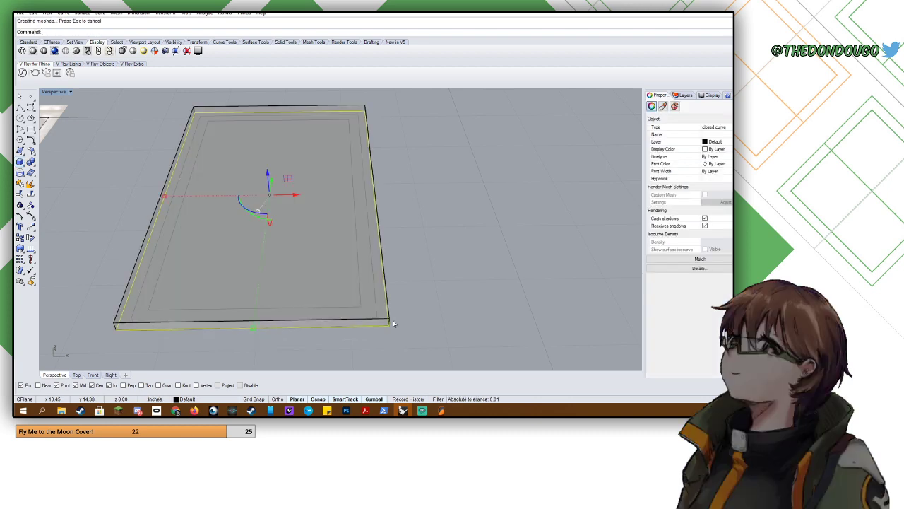
- Move the new box down by its own height, from its top corner to the corner directly below
right_drag(393, 323, 410, 293)
click(409, 289)
key(Return)
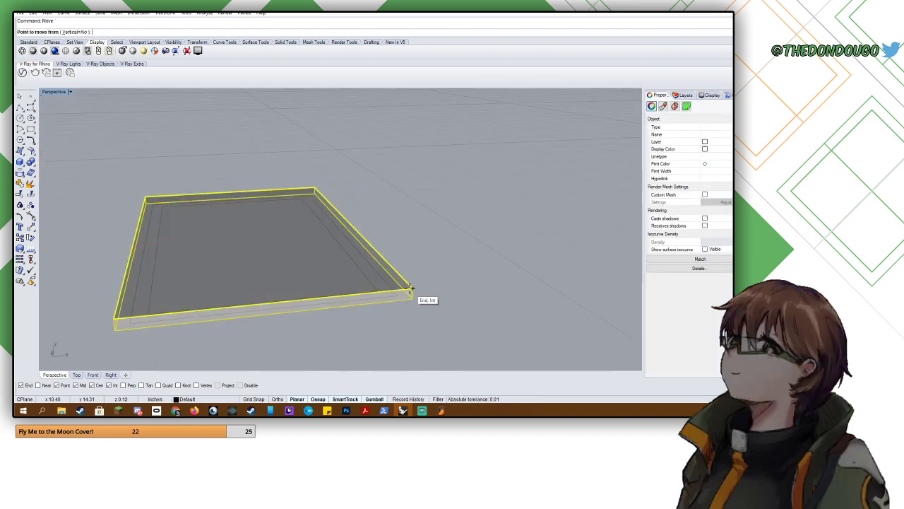
click(412, 289)
click(412, 298)
key(Escape)
- Move the two inner rectangle curves on the box's top face to Layer 01
right_drag(449, 304, 335, 315)
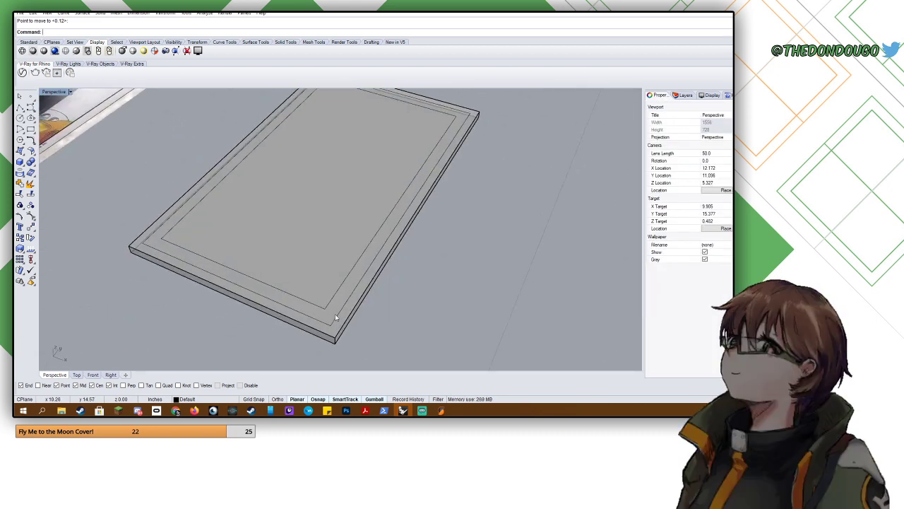
click(335, 317)
shift+click(332, 299)
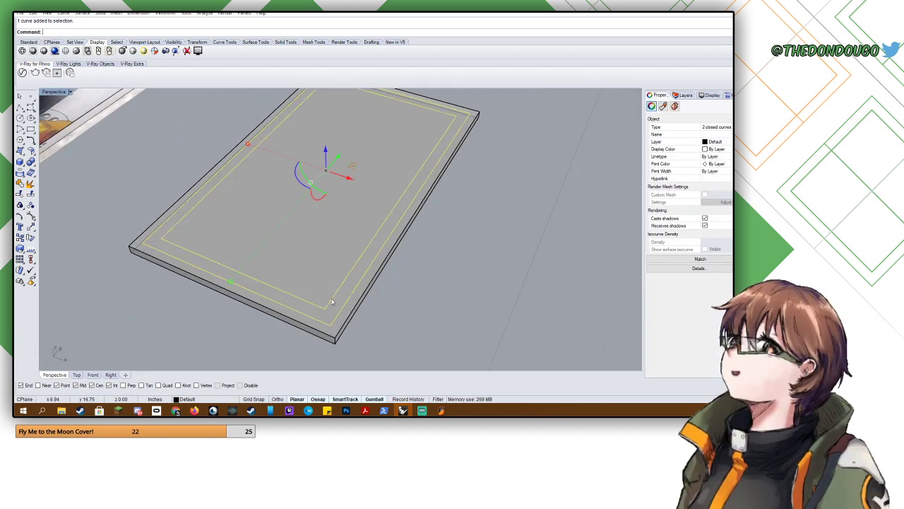
click(684, 96)
right_click(675, 127)
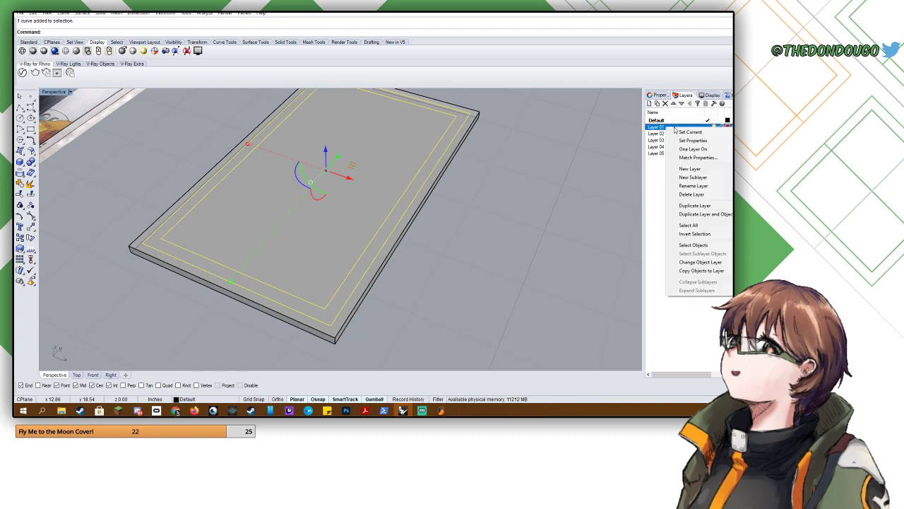
click(706, 262)
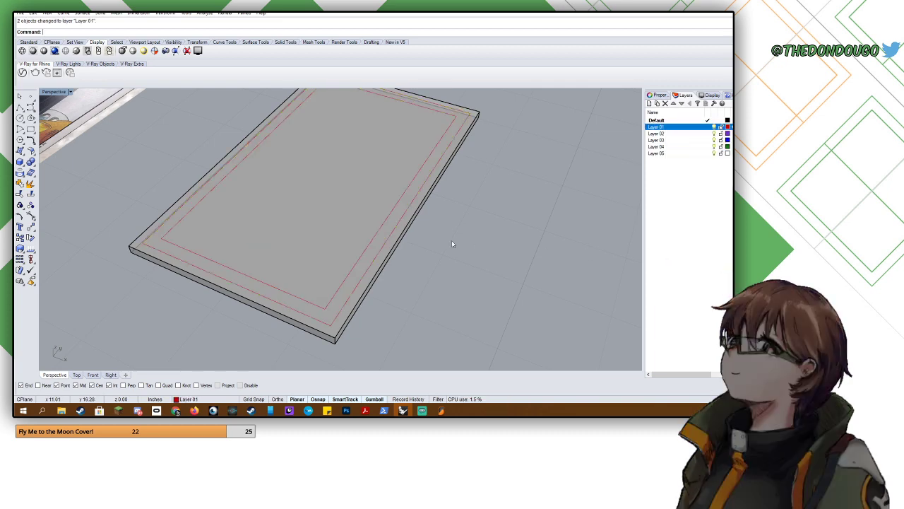
right_drag(452, 243, 463, 212)
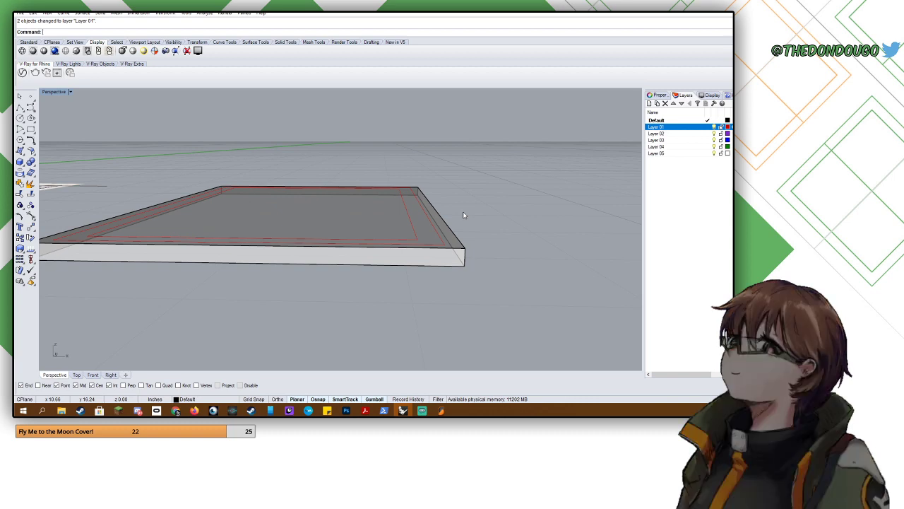
right_click(463, 212)
right_drag(463, 212, 475, 259)
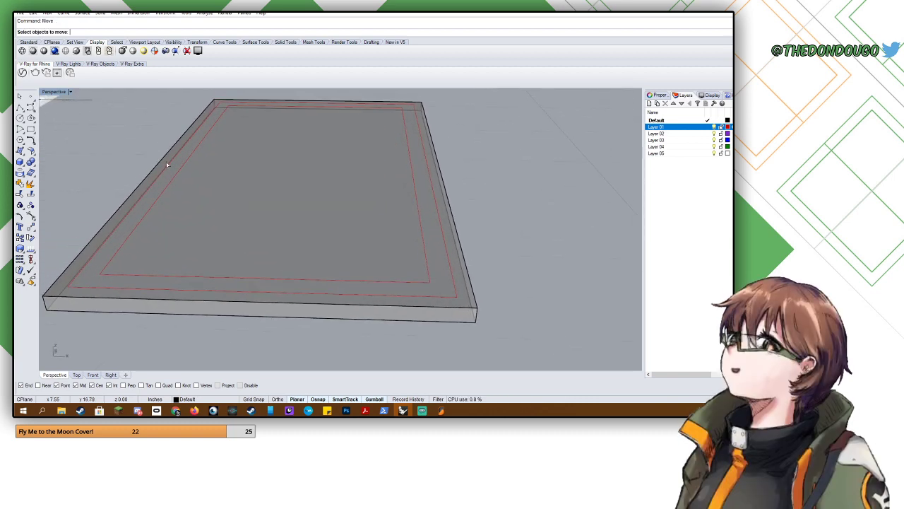
click(20, 162)
scroll(229, 167, down, 5)
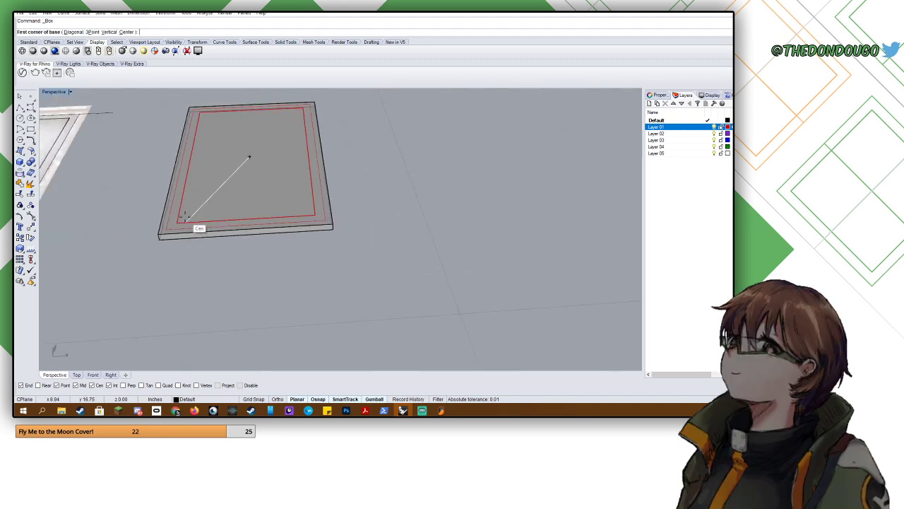
click(159, 234)
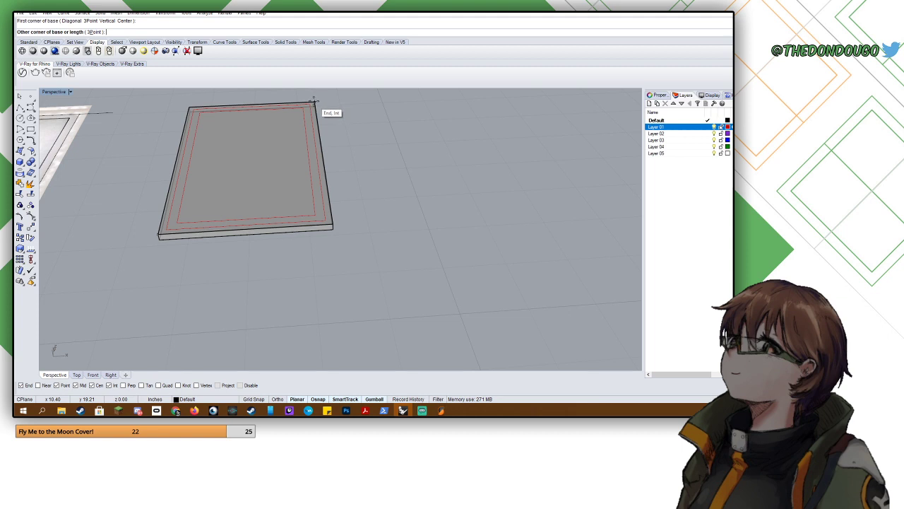
key(Escape)
- Create a box 0.125 inches high on top of the base, spanning opposite corners of the larger red rectangle
key(Return)
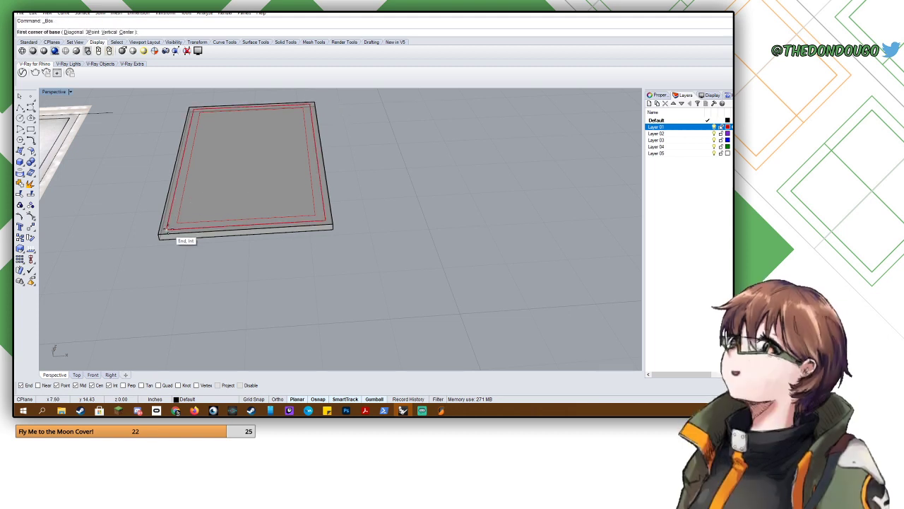
click(167, 230)
click(308, 104)
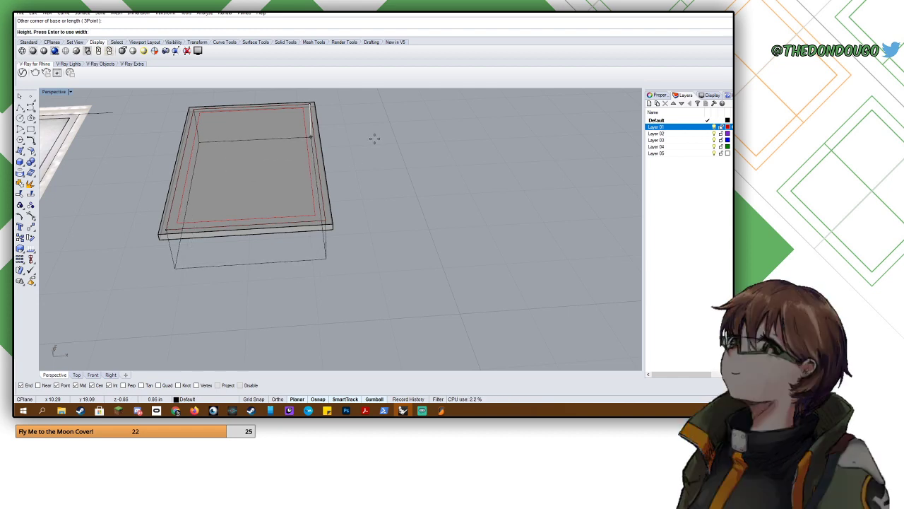
text(0.125)
key(Return)
- Create a second upper box spanning the base's full footprint, snapped to the same height as the smaller upper box
shift+right_drag(350, 162, 481, 161)
scroll(387, 203, up, 6)
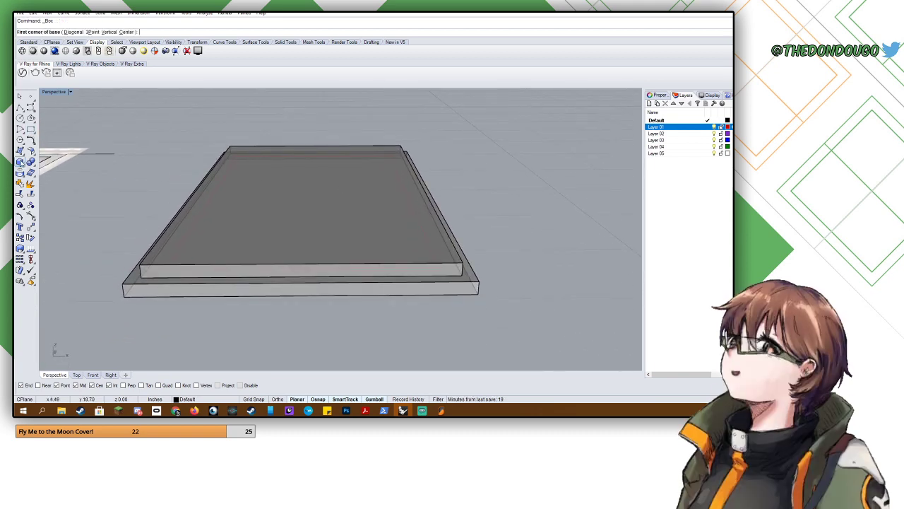
click(122, 283)
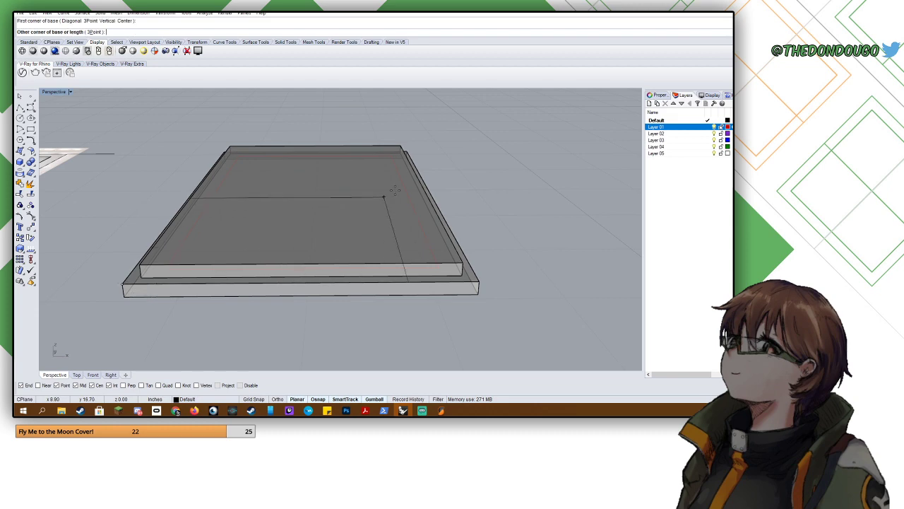
right_drag(475, 161, 414, 167)
click(506, 154)
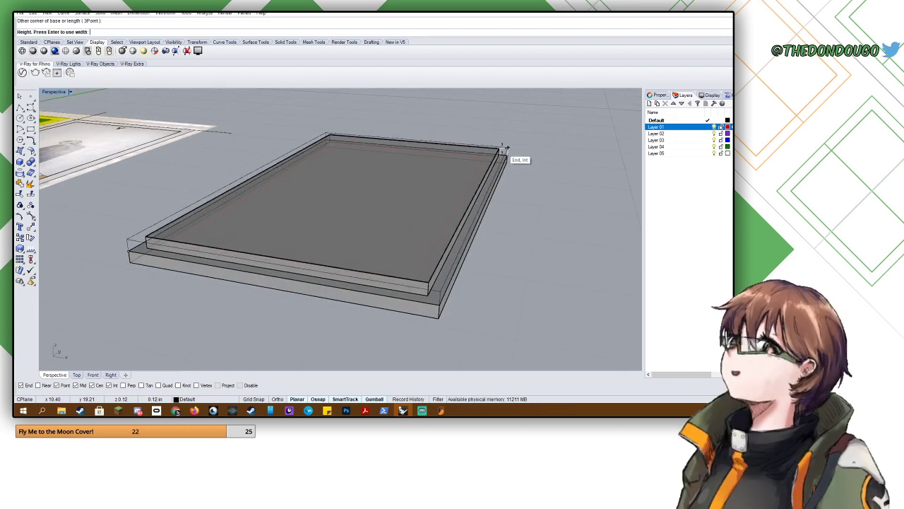
click(500, 149)
- Stretch the smaller upper box lengthwise with Scale1D from its far corner until it extends past the base's near end
right_drag(463, 200, 472, 220)
click(445, 218)
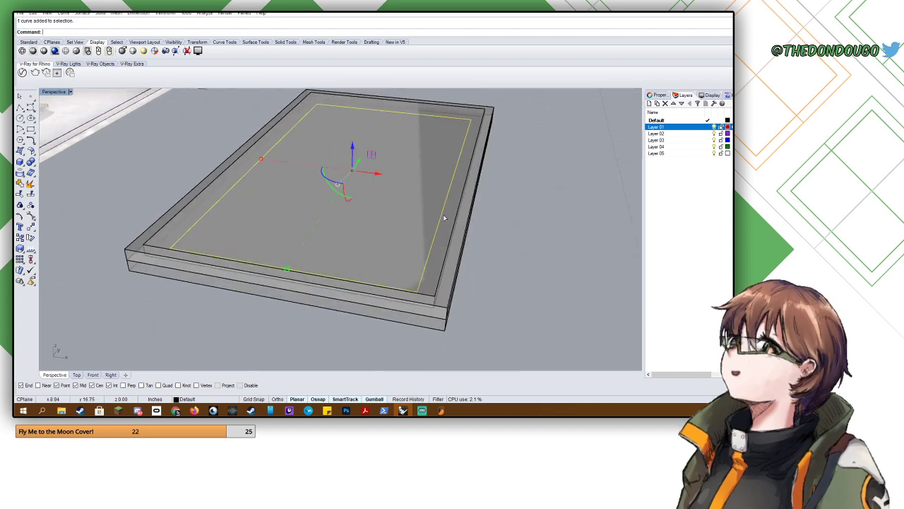
click(449, 213)
right_click(450, 213)
text(Scale)
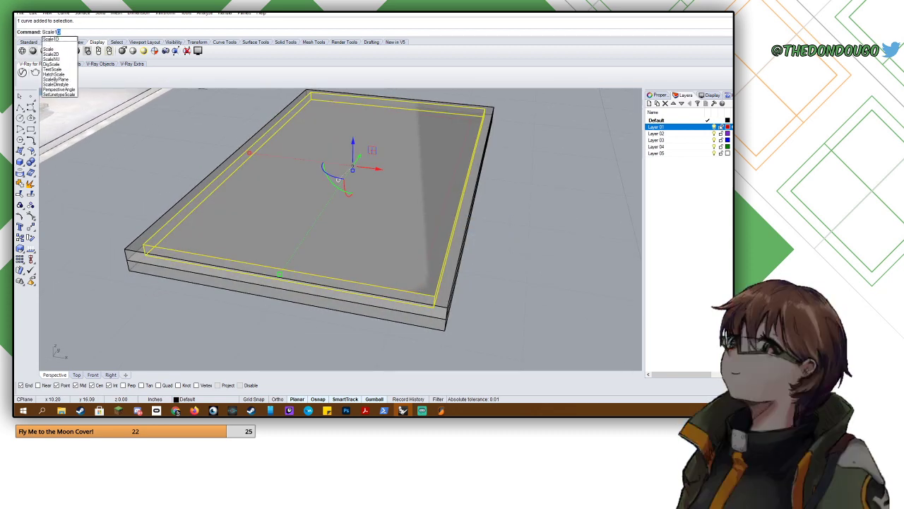
key(Return)
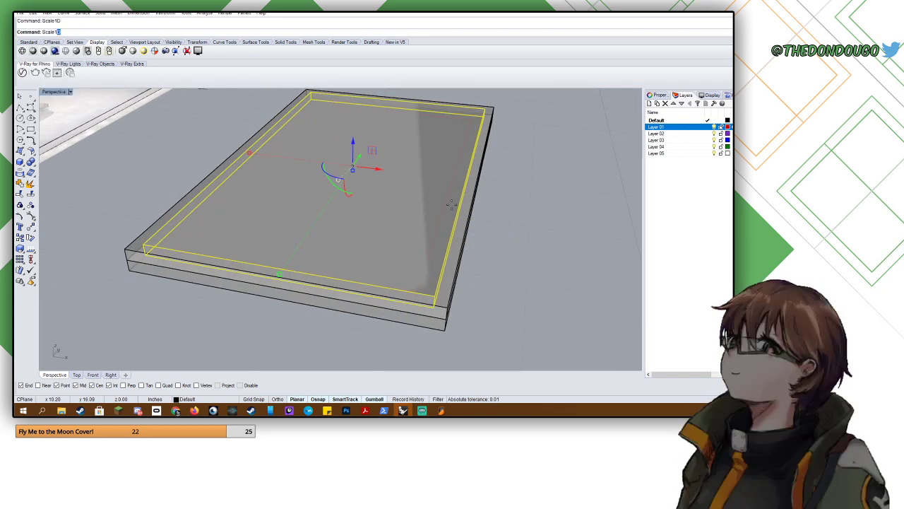
click(486, 110)
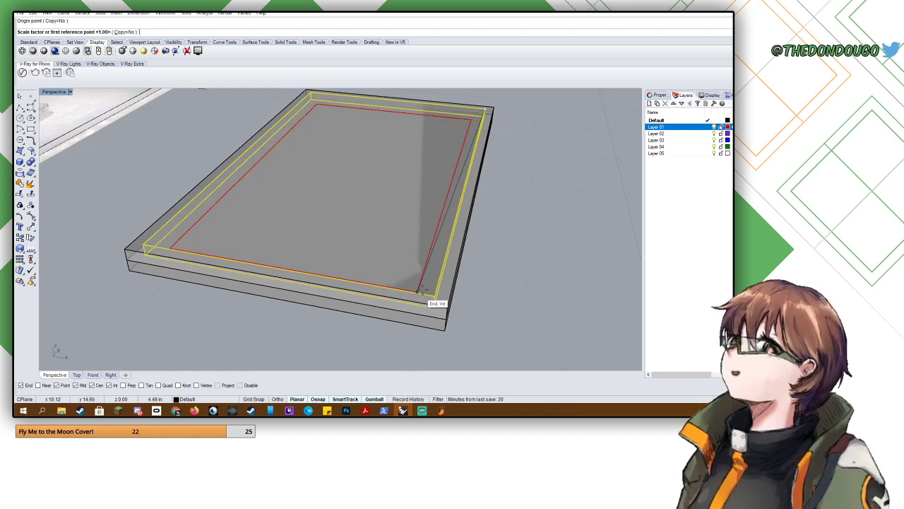
click(447, 307)
click(403, 345)
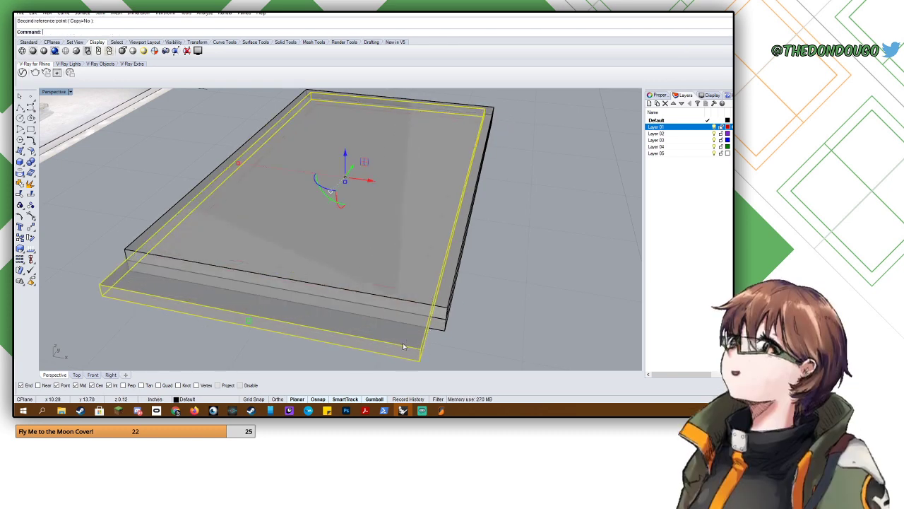
- Subtract the stretched box from the full-footprint upper box with BooleanDifference
click(487, 318)
text(Boo)
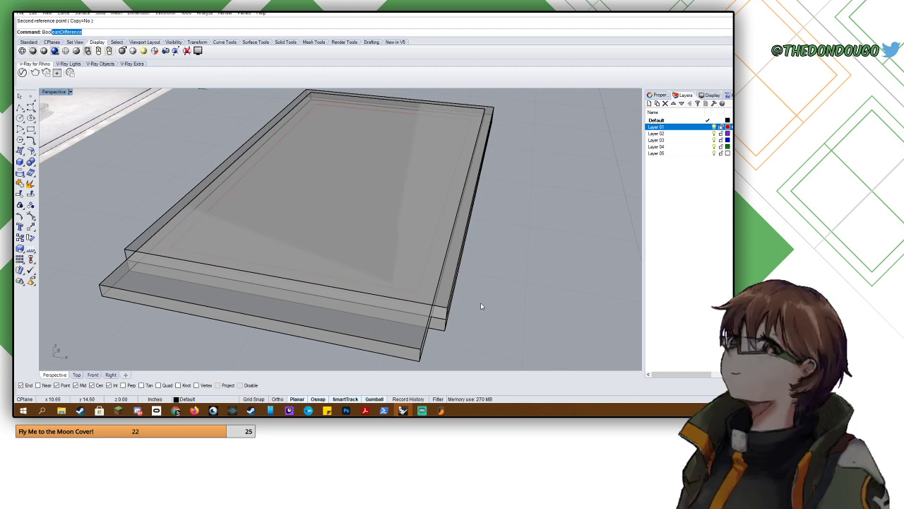
key(Return)
click(443, 293)
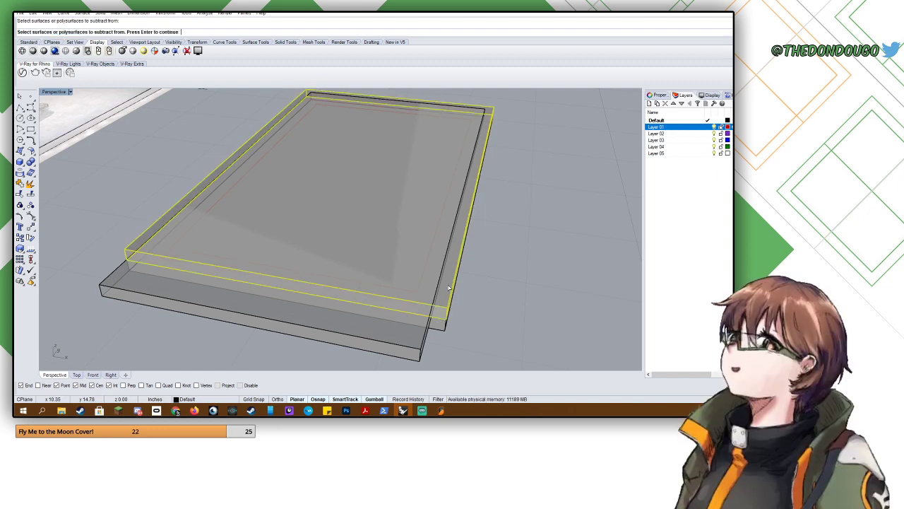
key(Return)
click(344, 328)
key(Return)
- Delete the stretched cutting box and look over the open-ended rim on the base
click(317, 324)
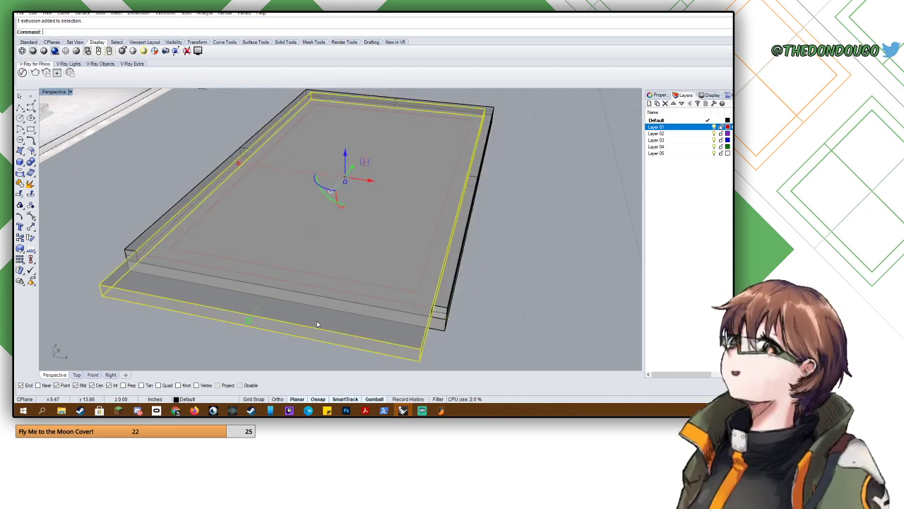
key(Delete)
right_drag(317, 324, 332, 298)
right_drag(202, 297, 248, 260)
scroll(233, 255, up, 3)
- Delete the innermost rectangle curve, and undo that deletion along with the deletion of the stretched cutting box
click(252, 264)
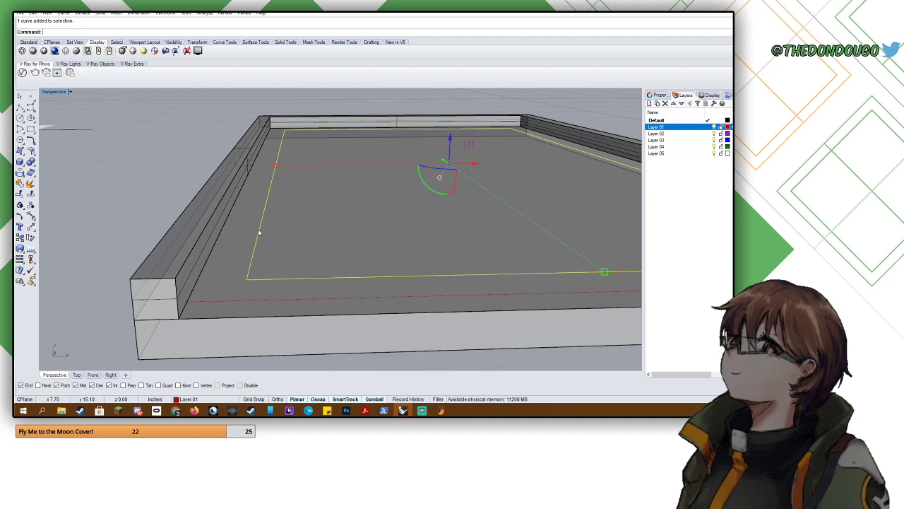
scroll(276, 237, down, 5)
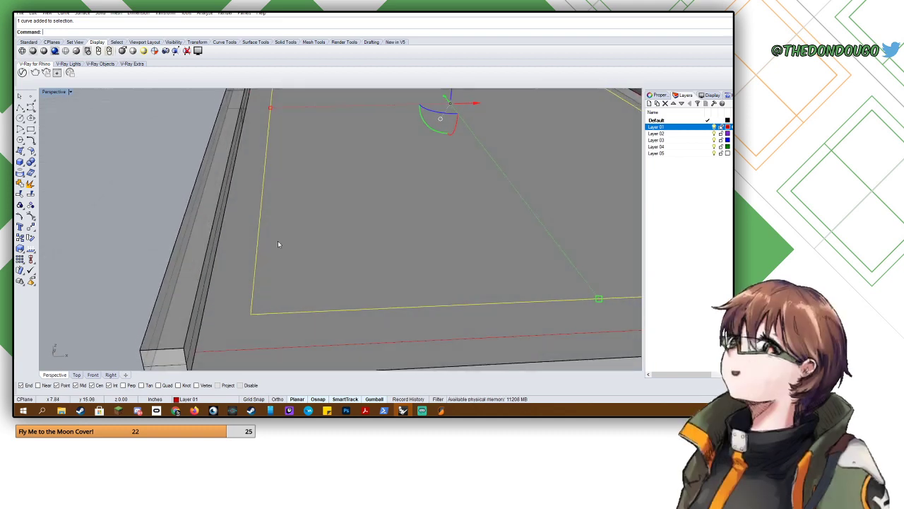
key(Delete)
key(ctrl+z)
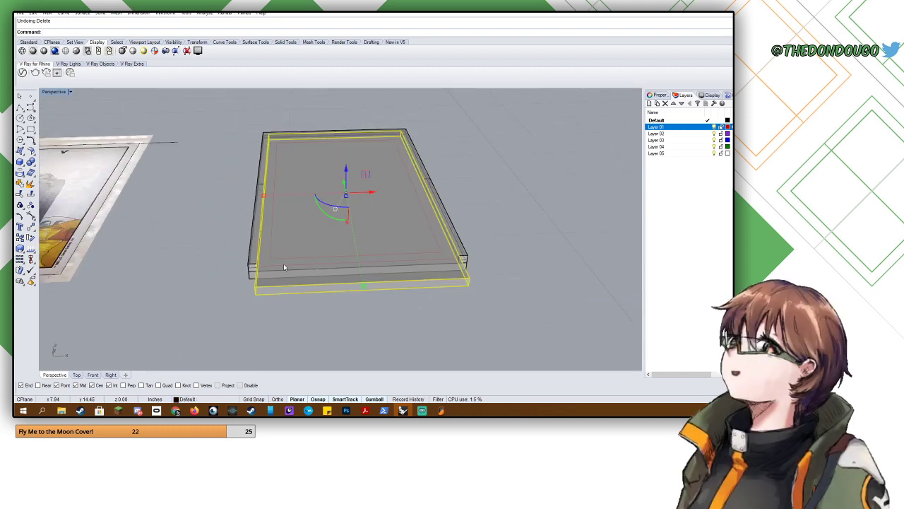
- Narrow the stretched cutting box widthwise with Scale1D from the midpoint of its near end, leaving a gap beside the rim
key(Return)
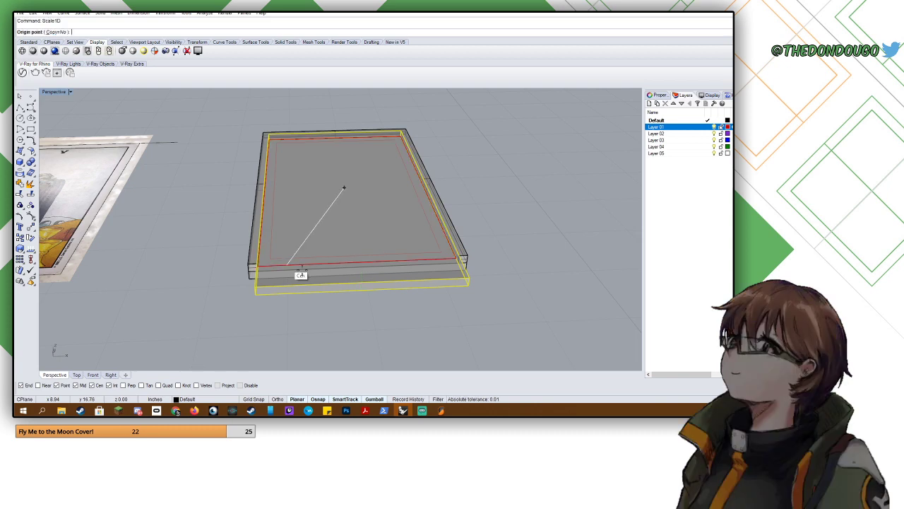
click(363, 289)
click(467, 267)
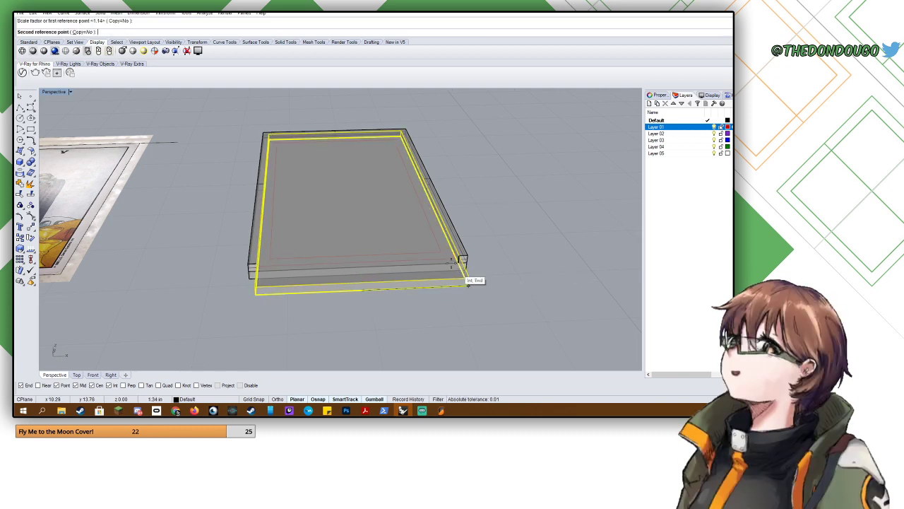
click(443, 255)
click(485, 300)
right_drag(483, 299, 466, 264)
scroll(459, 293, up, 8)
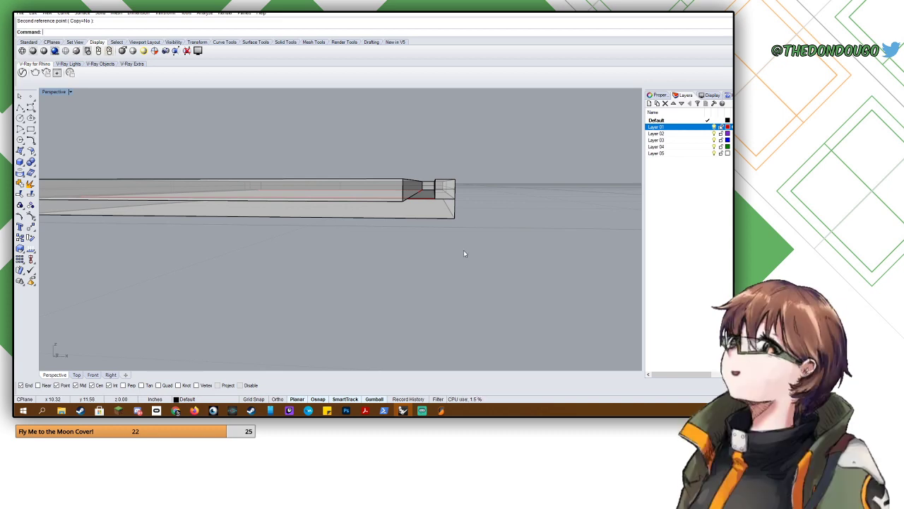
right_drag(464, 253, 467, 255)
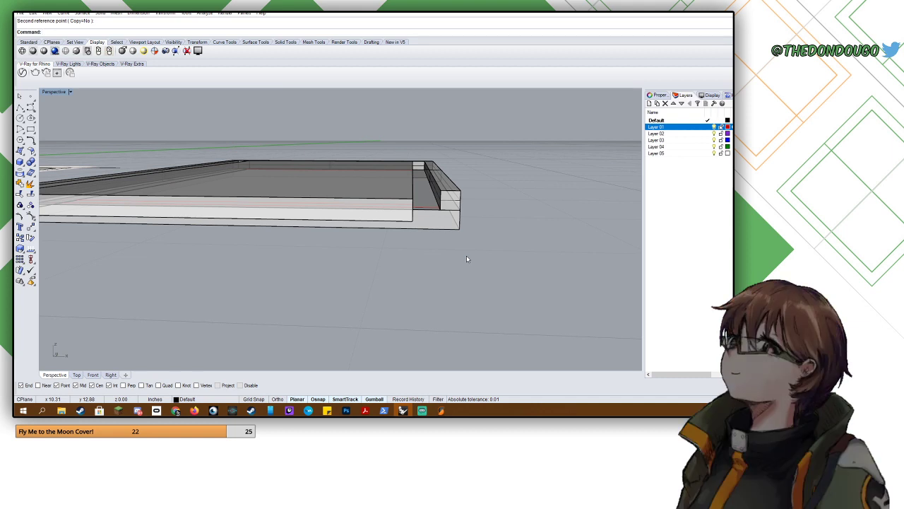
right_drag(466, 255, 462, 256)
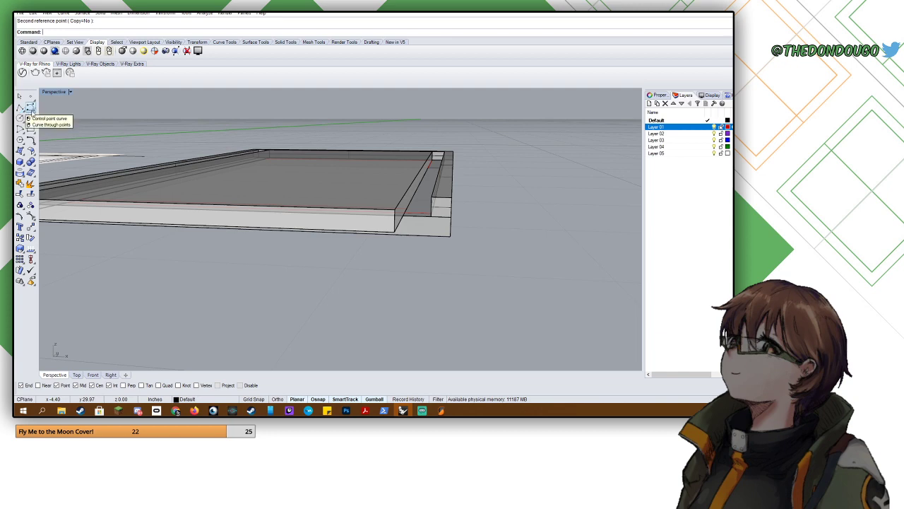
click(33, 110)
scroll(502, 205, up, 4)
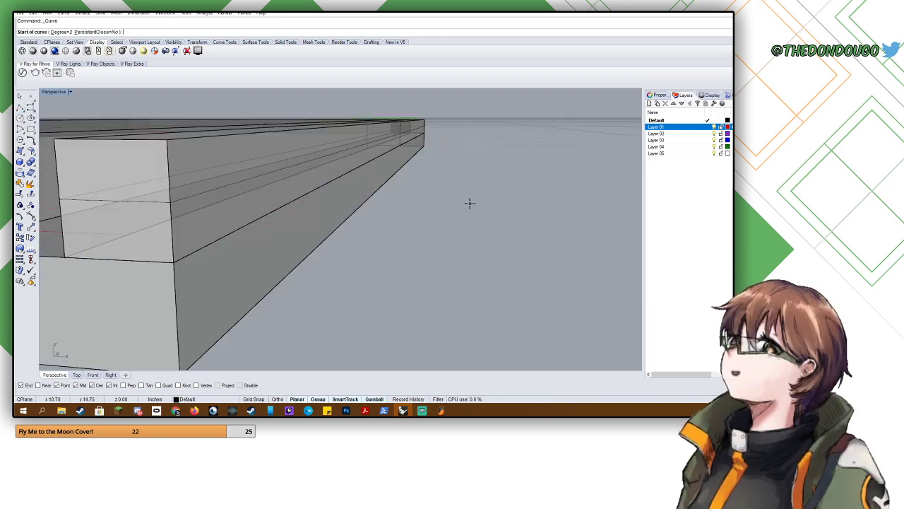
scroll(470, 204, down, 1)
scroll(309, 188, up, 3)
key(Escape)
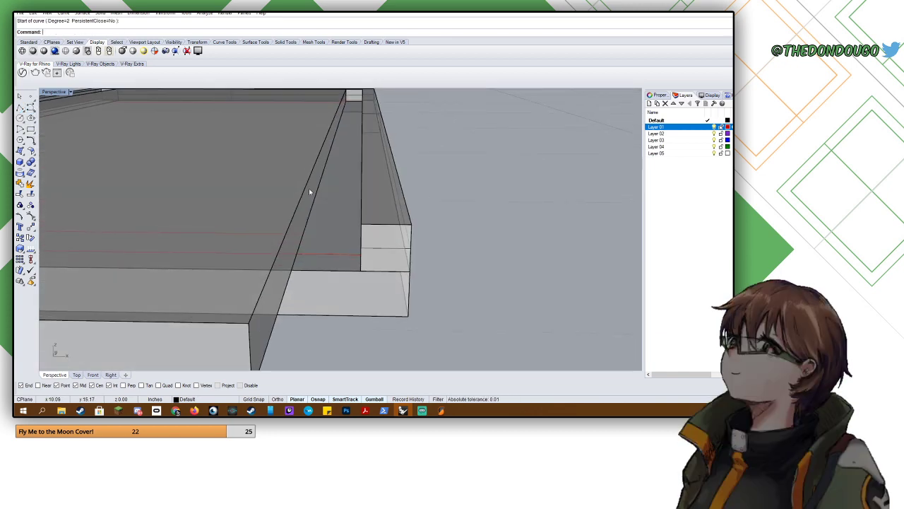
- Draw a straight line across the gap from the rim end's top inner corner to the cutting box's side, and select it
text(Line)
key(Return)
click(359, 224)
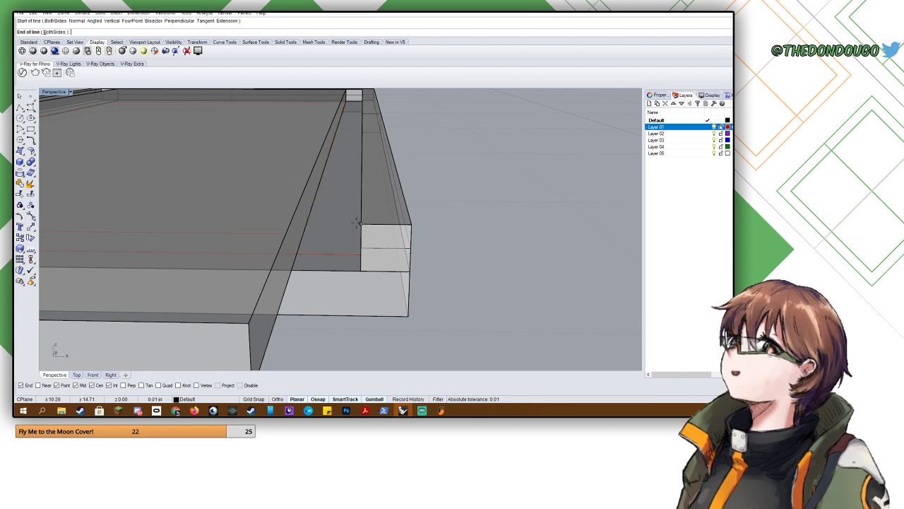
click(304, 225)
right_drag(314, 225, 337, 231)
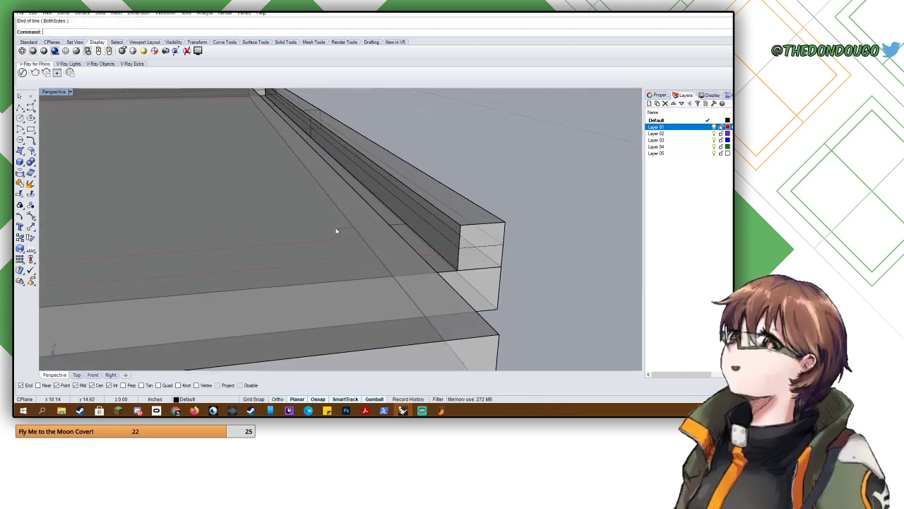
key(Return)
click(459, 225)
right_drag(459, 224, 299, 222)
click(252, 233)
click(281, 243)
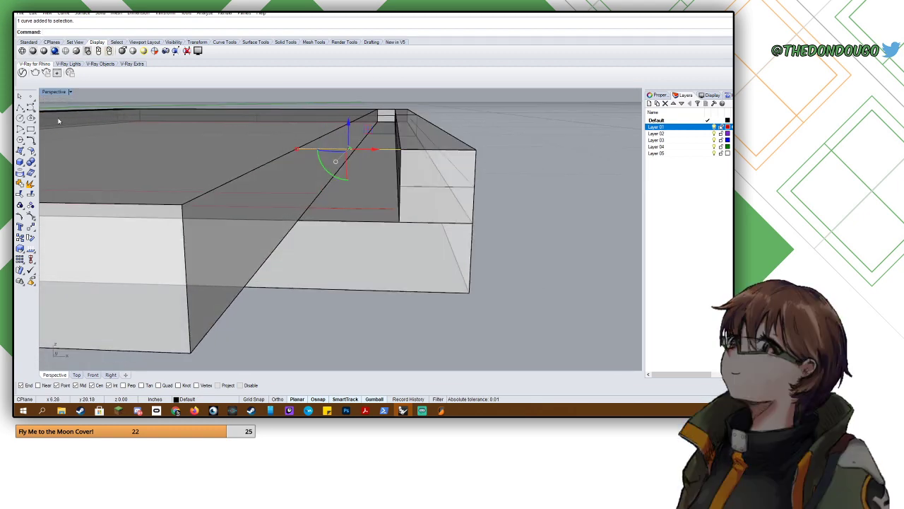
click(30, 108)
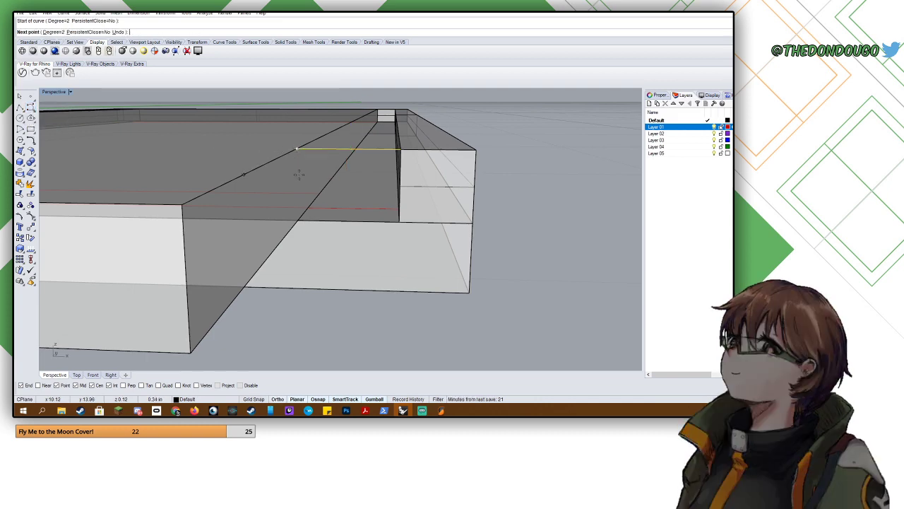
right_drag(299, 168, 277, 176)
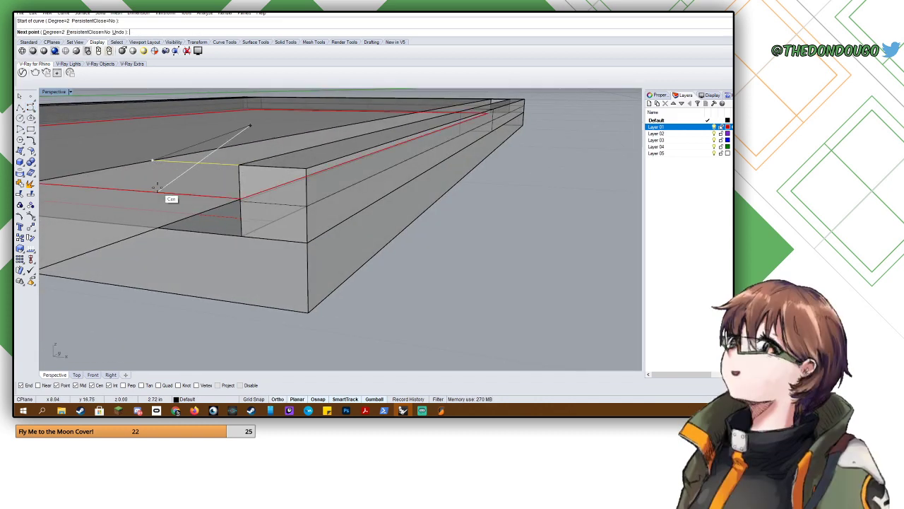
click(157, 227)
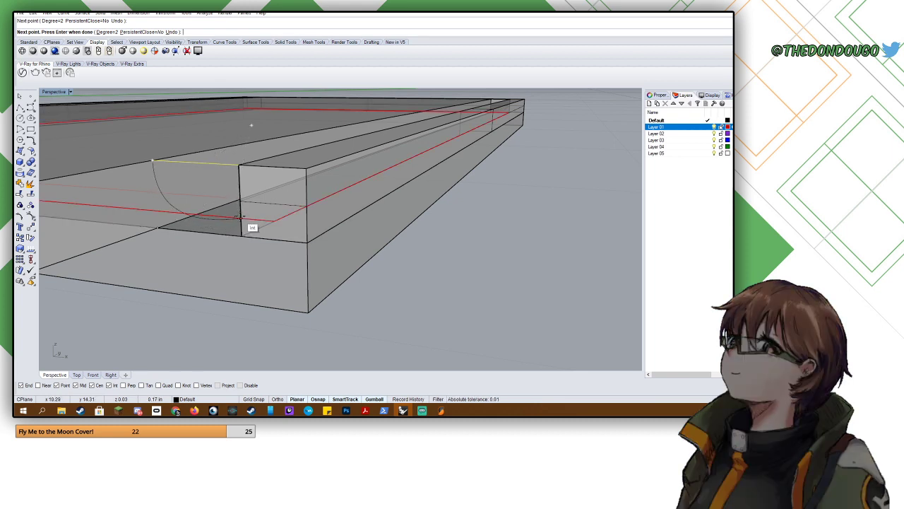
click(241, 236)
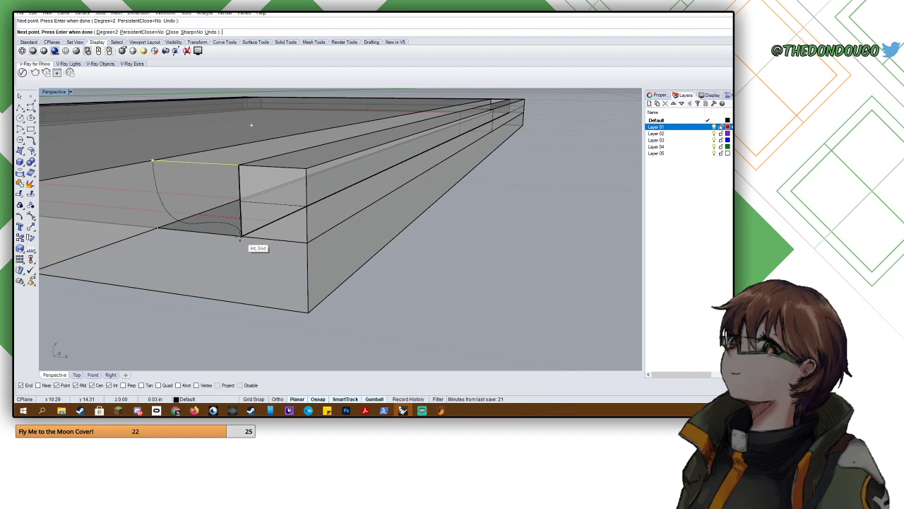
key(Escape)
right_click(163, 190)
click(152, 161)
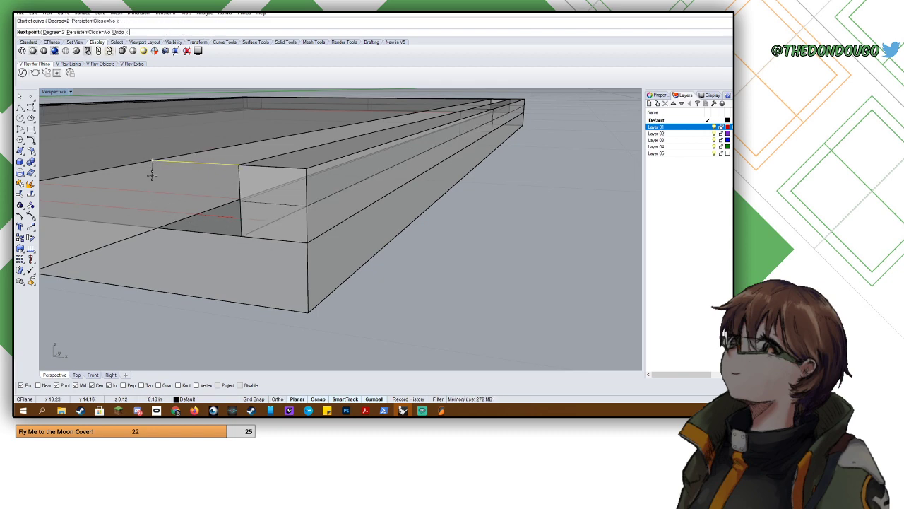
key(Escape)
- Draw a vertical line from the top gap line's free end down to the base, and a horizontal line from its midpoint to the rim
text(Lin)
key(Return)
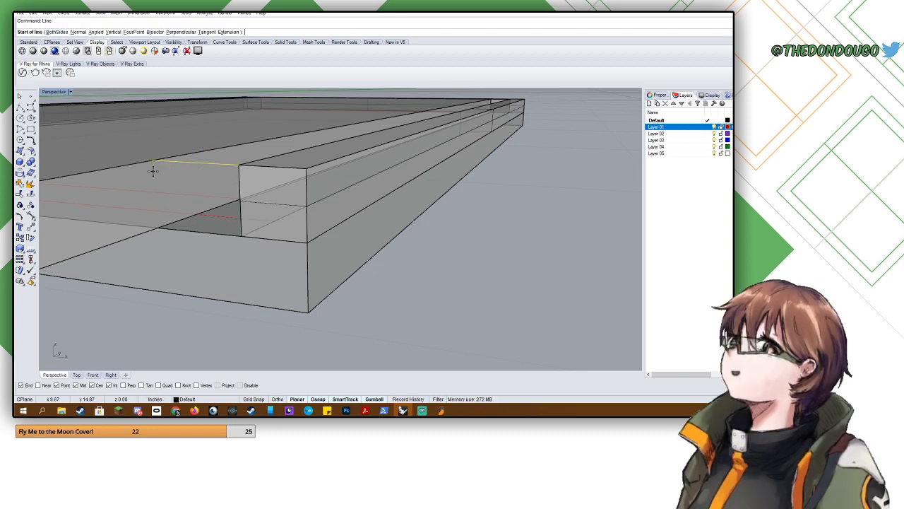
click(152, 161)
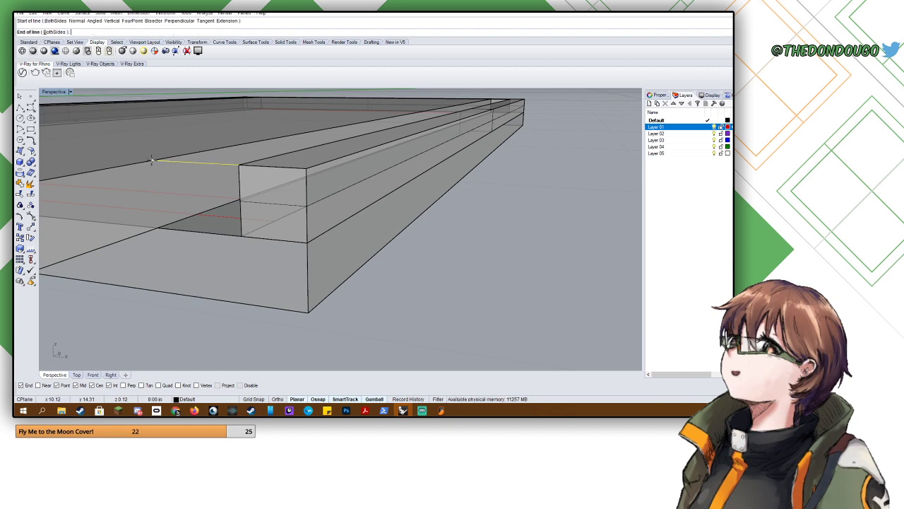
click(157, 227)
right_click(157, 201)
click(154, 200)
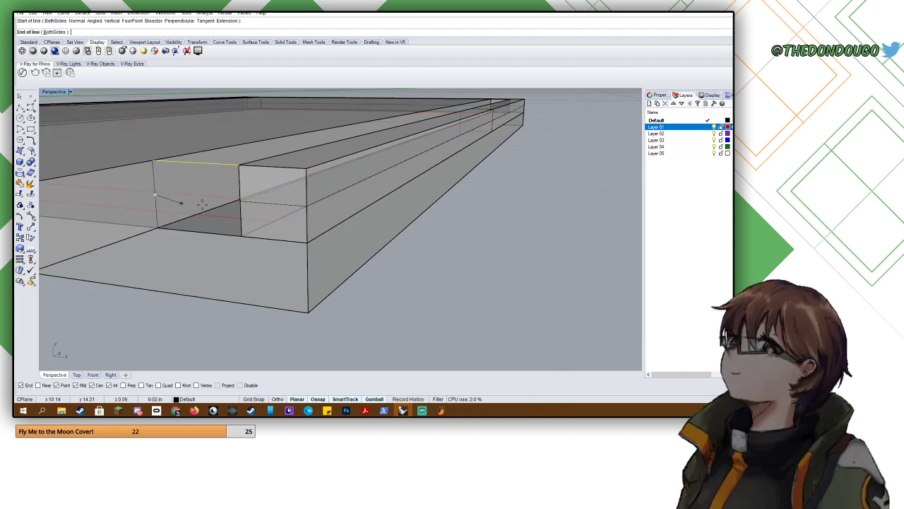
click(240, 202)
- Try a degree-2 S-shaped curve from the top gap line's free end along the middle guide to the rim's bottom corner, and undo it
scroll(270, 219, up, 3)
right_drag(271, 219, 258, 221)
click(30, 107)
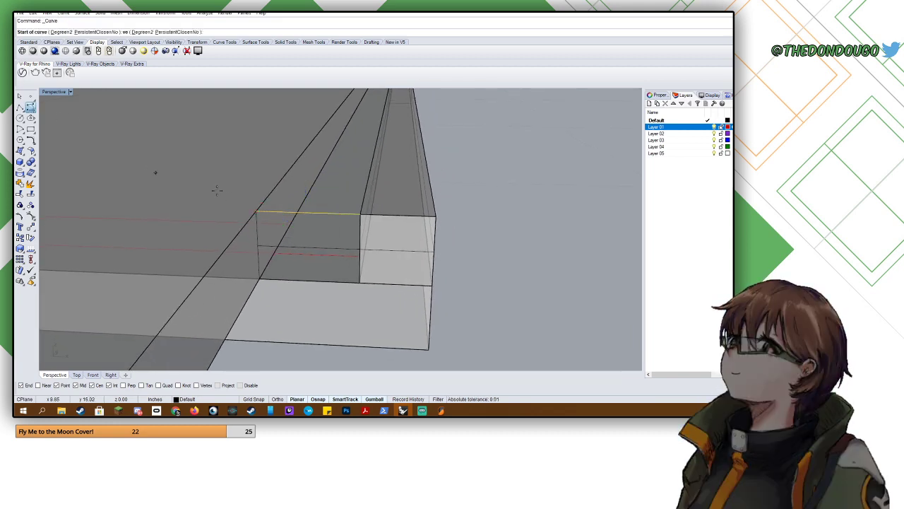
click(258, 226)
click(258, 245)
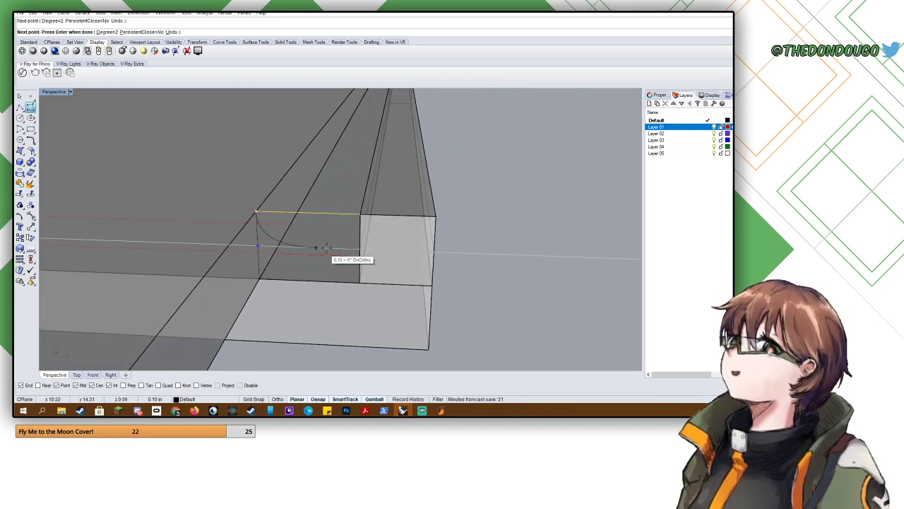
click(358, 250)
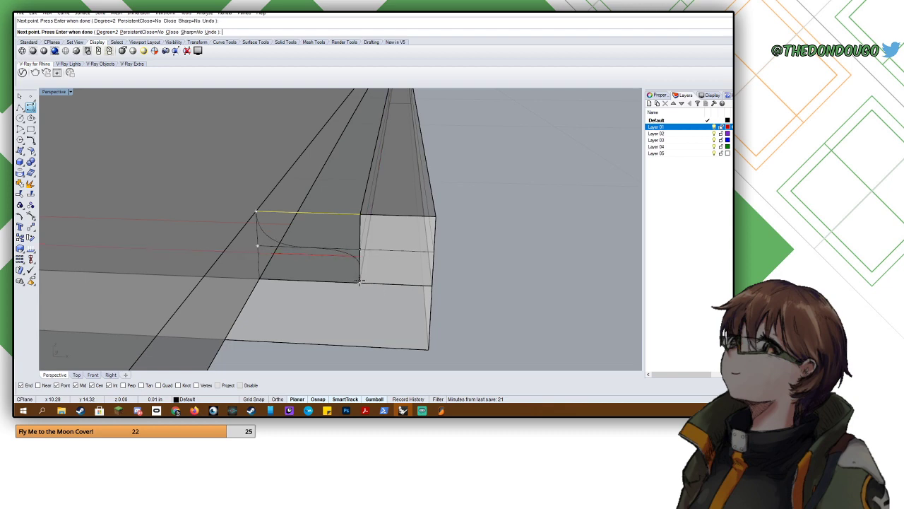
key(Return)
scroll(360, 282, down, 5)
right_drag(359, 282, 352, 262)
scroll(363, 260, up, 4)
key(ctrl+z)
right_drag(315, 220, 303, 218)
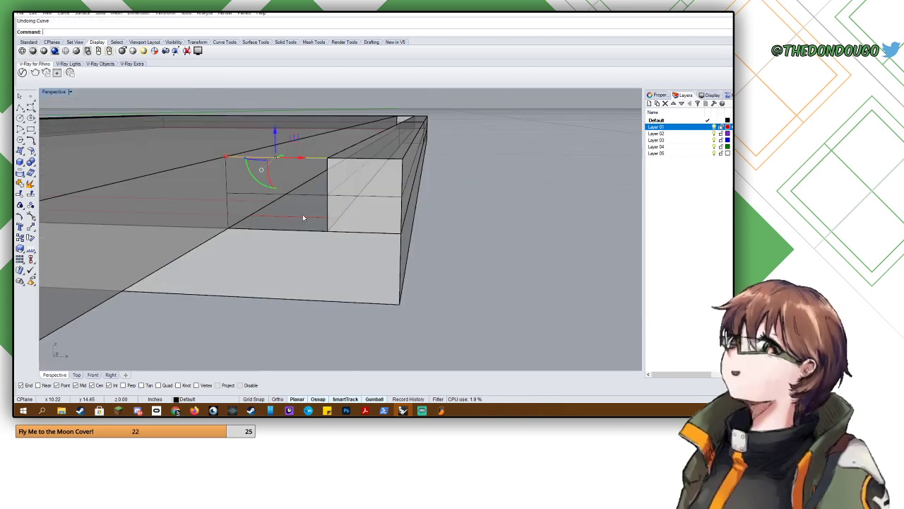
click(31, 118)
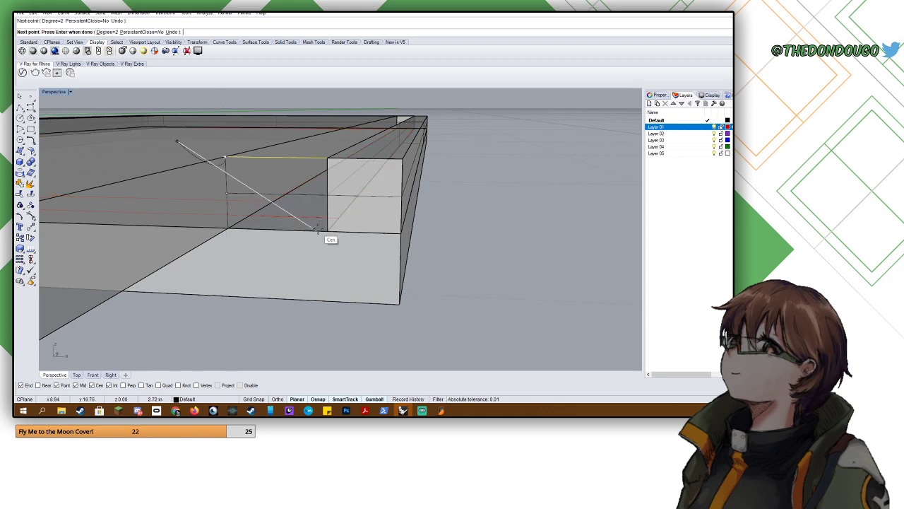
key(Escape)
right_click(225, 196)
scroll(225, 196, up, 6)
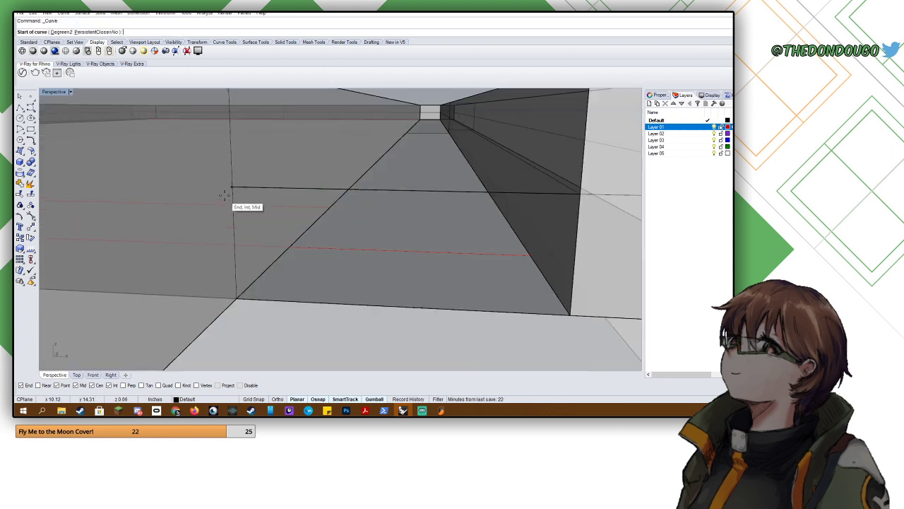
click(232, 187)
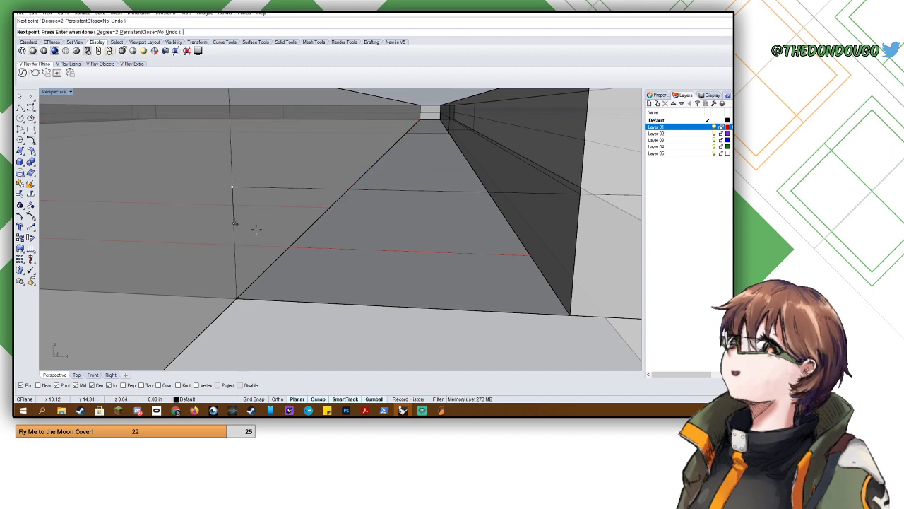
click(166, 128)
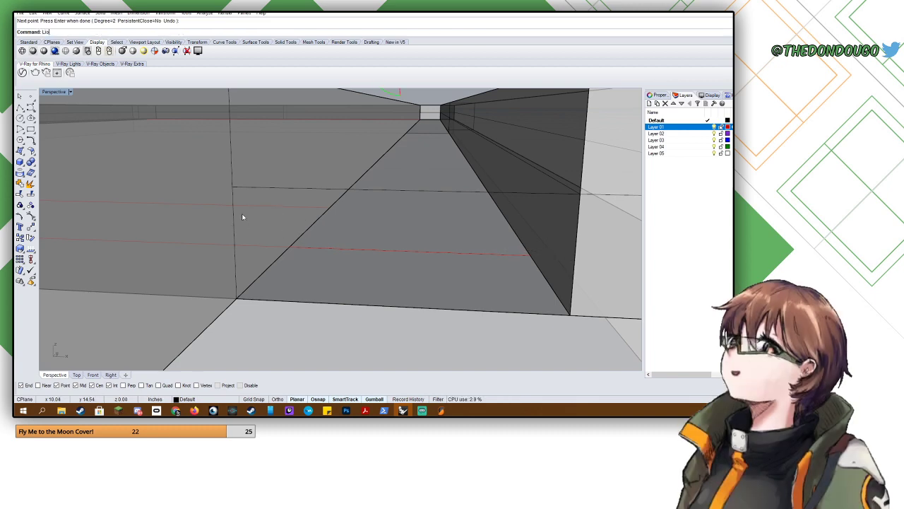
- Draw a line over the vertical guide's lower half, and a straight horizontal line from that line's midpoint across to the rim
key(BackSpace)
key(BackSpace)
key(BackSpace)
text(Li)
key(Return)
click(232, 187)
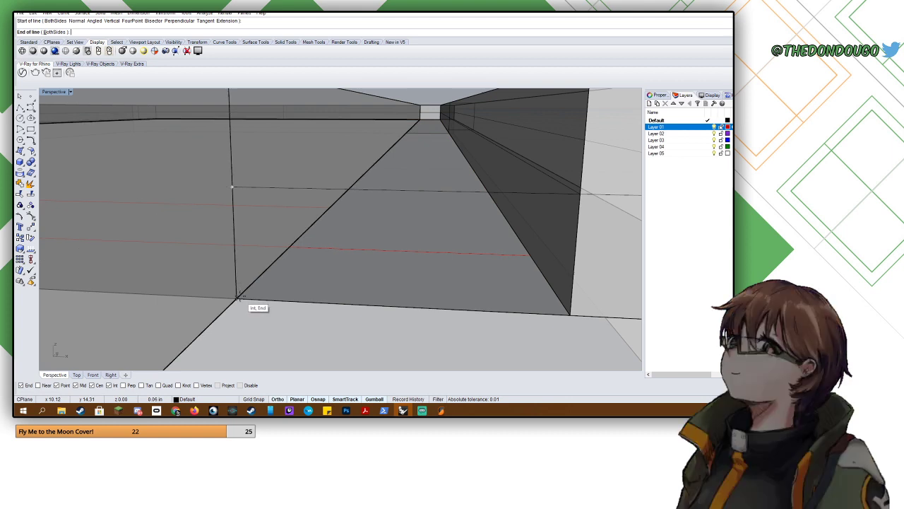
click(238, 296)
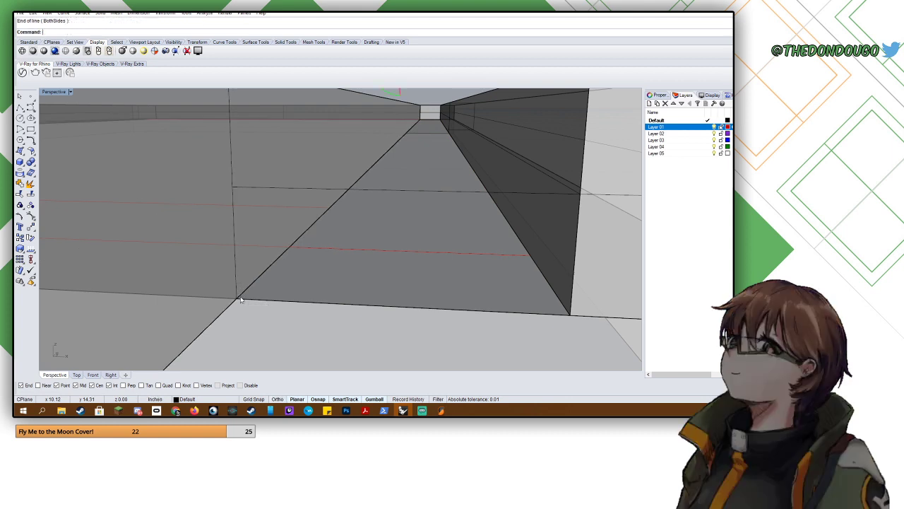
click(234, 243)
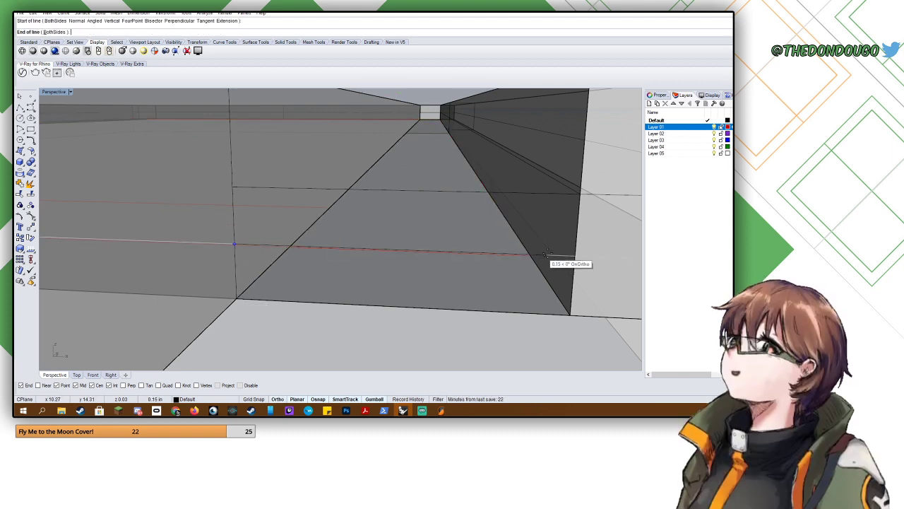
shift+click(579, 255)
right_drag(578, 256, 452, 238)
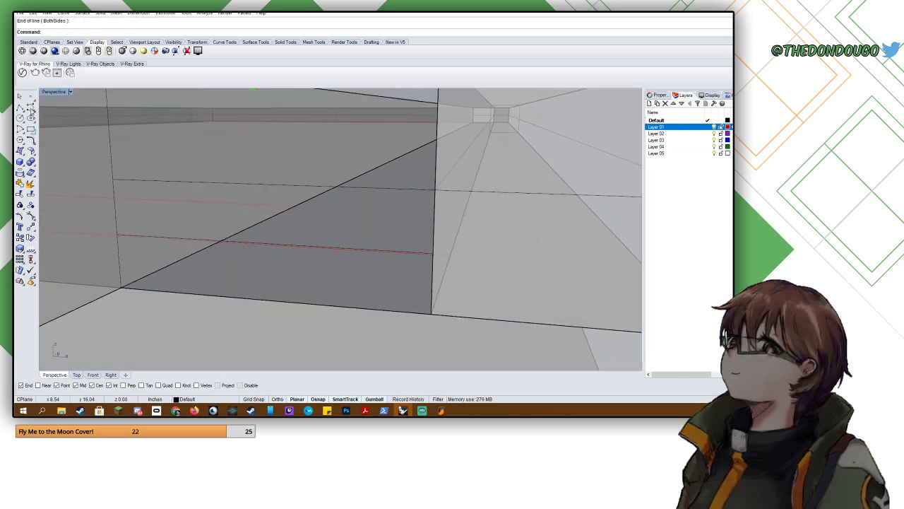
- Draw a degree-2 S-shaped curve from the vertical guide's midpoint along the lower horizontal guide to the rim's bottom inner corner, and select it
click(31, 110)
click(113, 180)
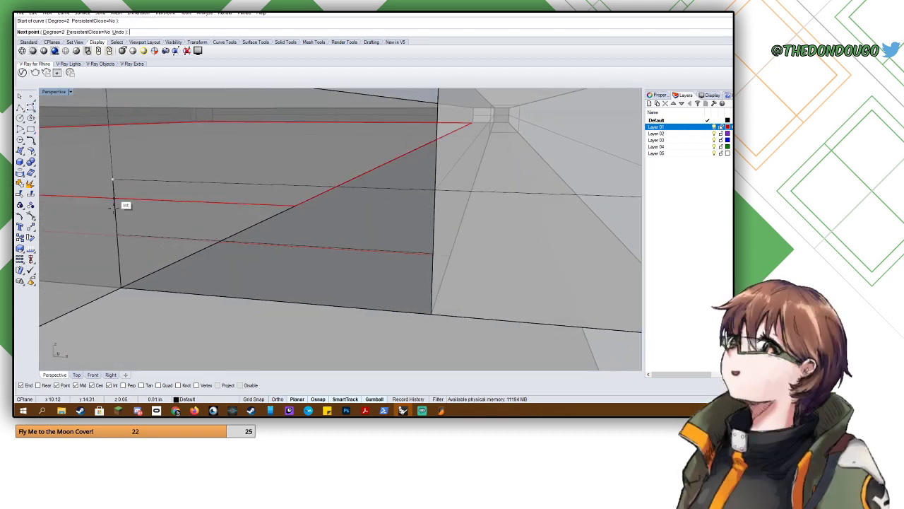
click(117, 234)
click(212, 131)
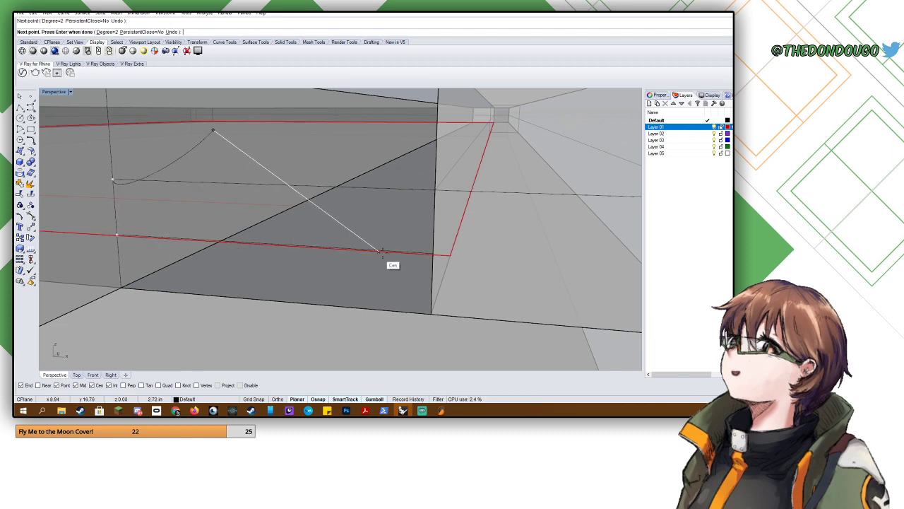
click(431, 253)
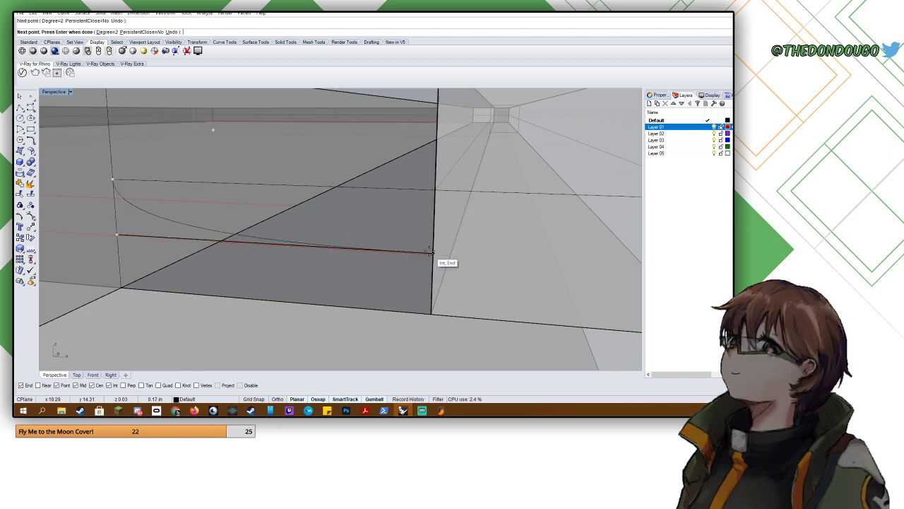
click(432, 316)
key(Return)
scroll(332, 300, down, 6)
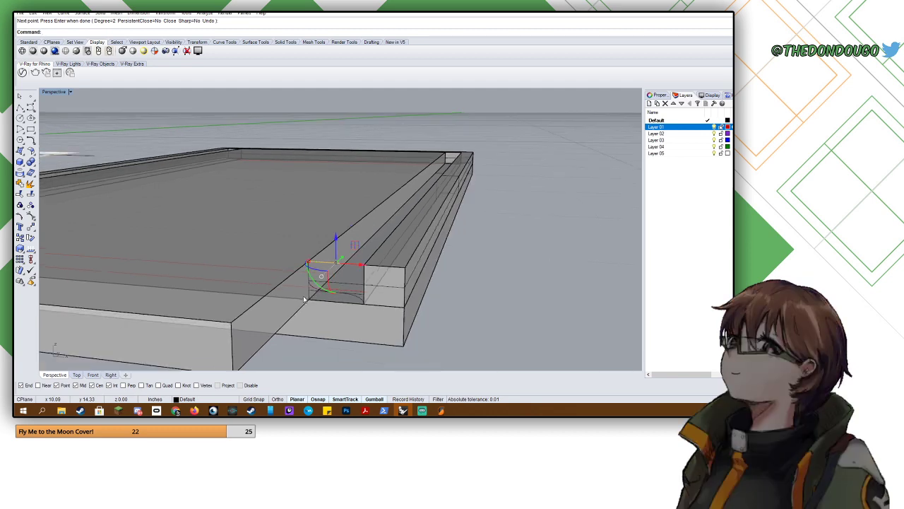
scroll(303, 300, up, 3)
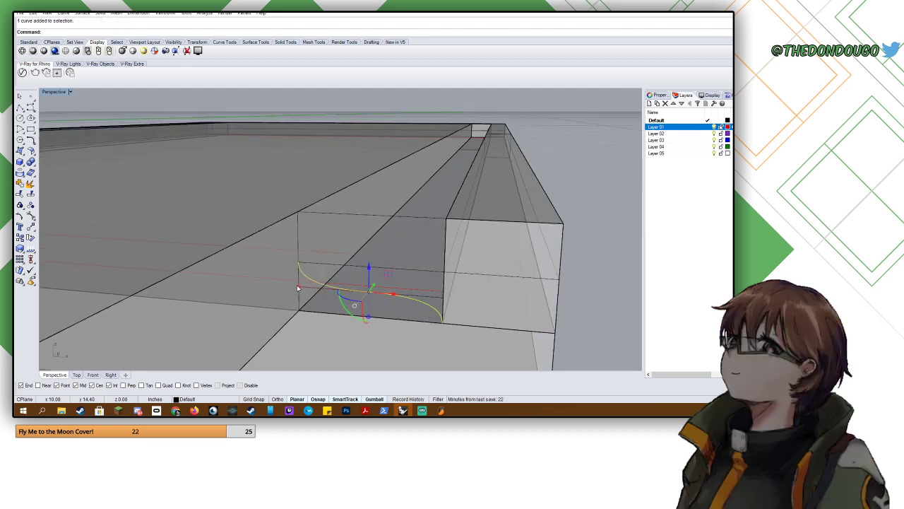
- Trim away the part of the vertical guide below the S-shaped curve's upper end, using the curve as the cutting object
key(Escape)
click(298, 281)
key(Escape)
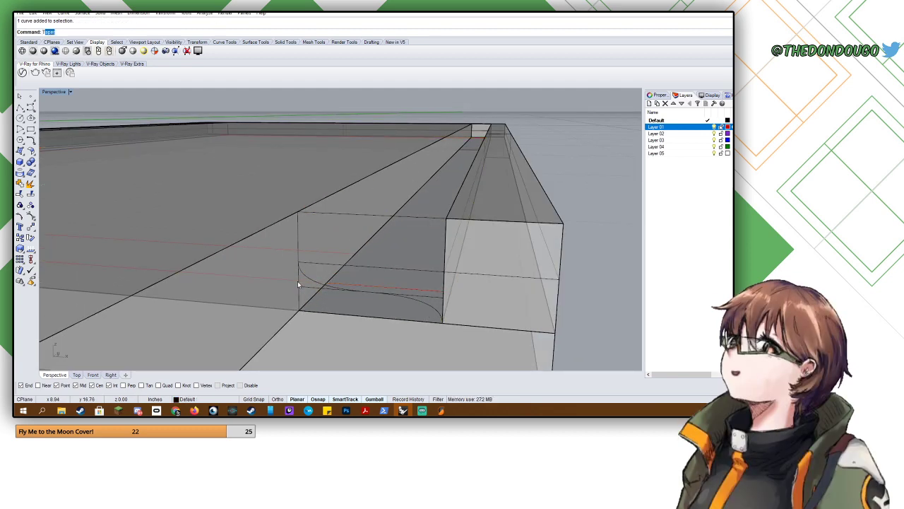
text(Trim)
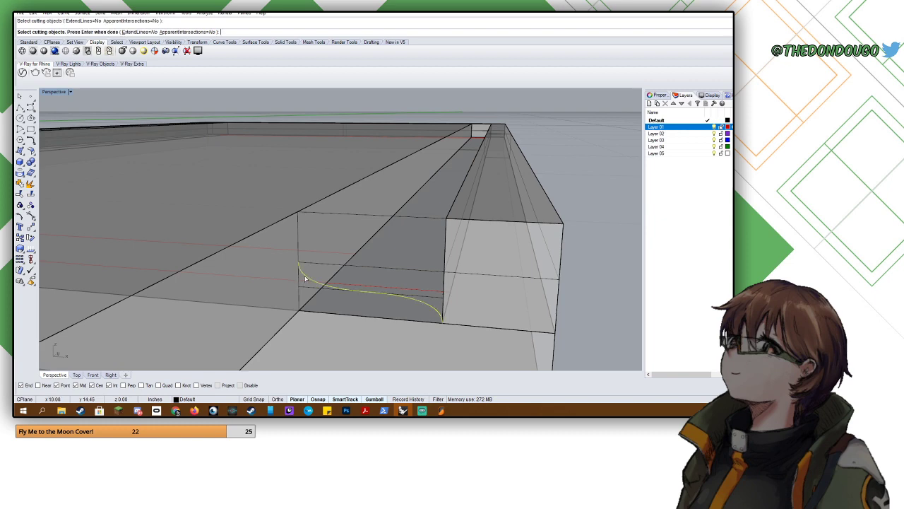
key(Return)
click(298, 276)
click(298, 277)
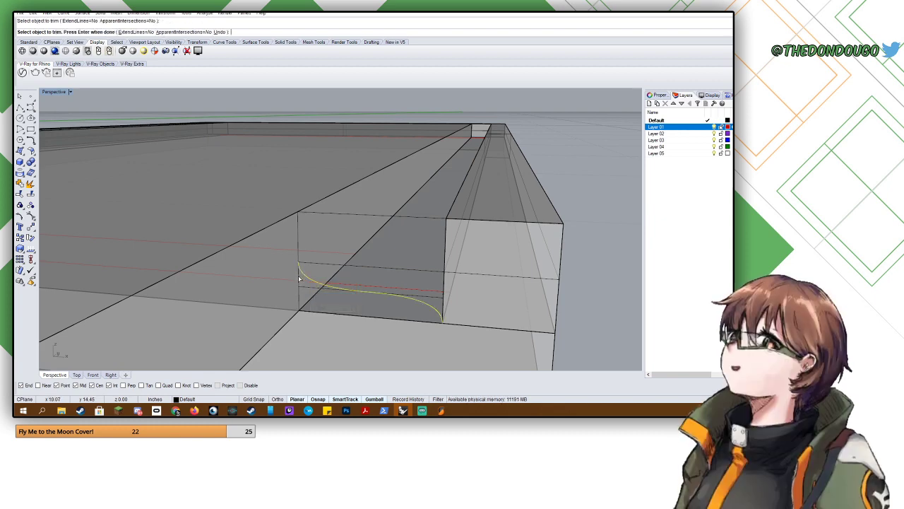
click(298, 279)
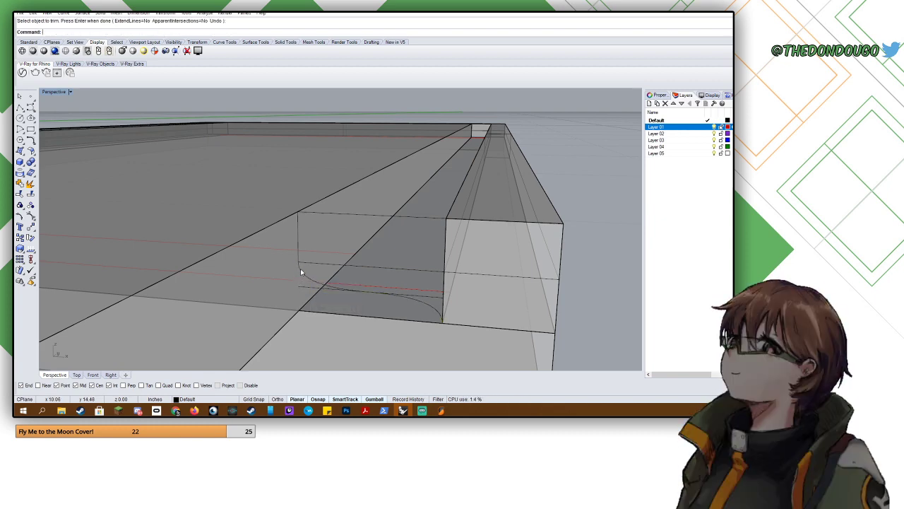
click(300, 268)
shift+click(298, 257)
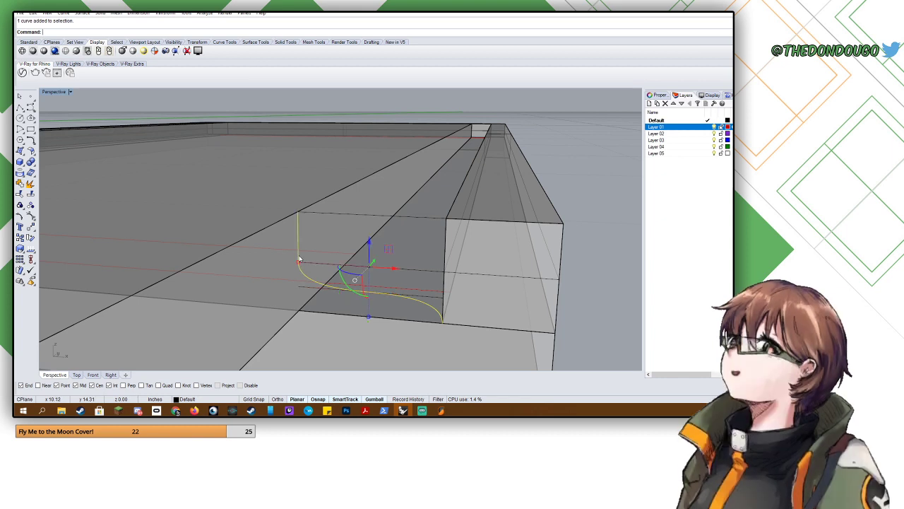
text(Join)
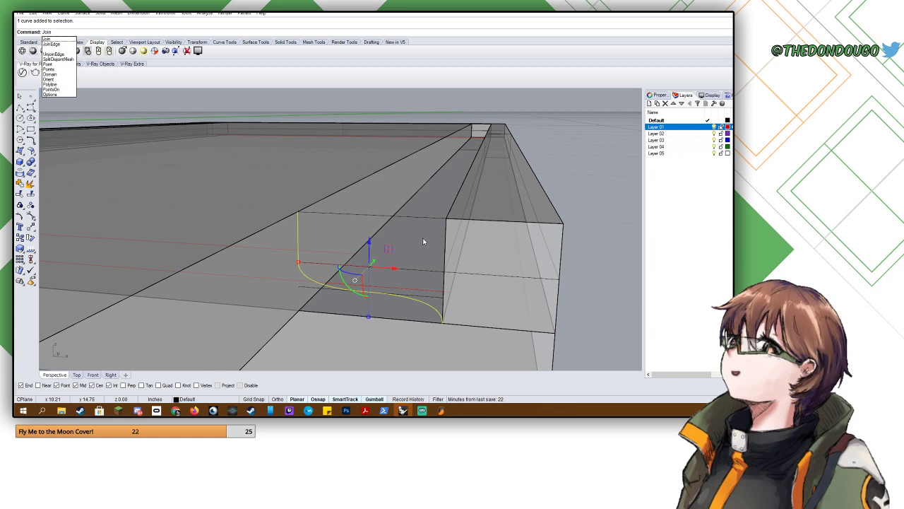
key(Escape)
key(Escape)
- Draw a vertical line from the S-shaped curve's bottom end up to the rim's top inner corner
text(Line)
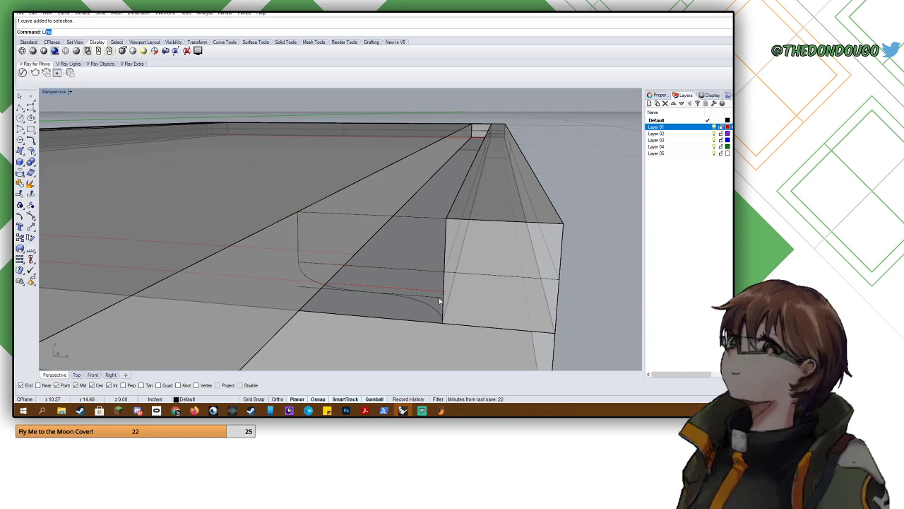
key(Return)
click(442, 325)
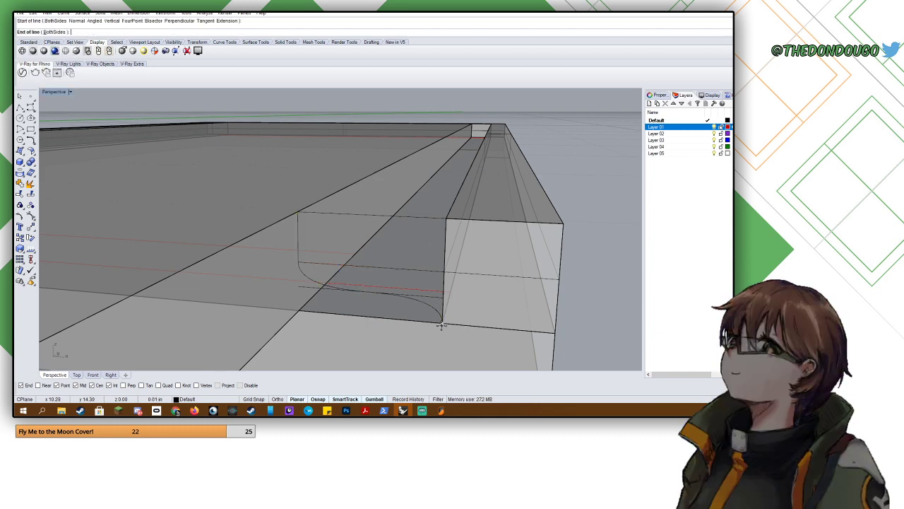
click(446, 221)
click(481, 243)
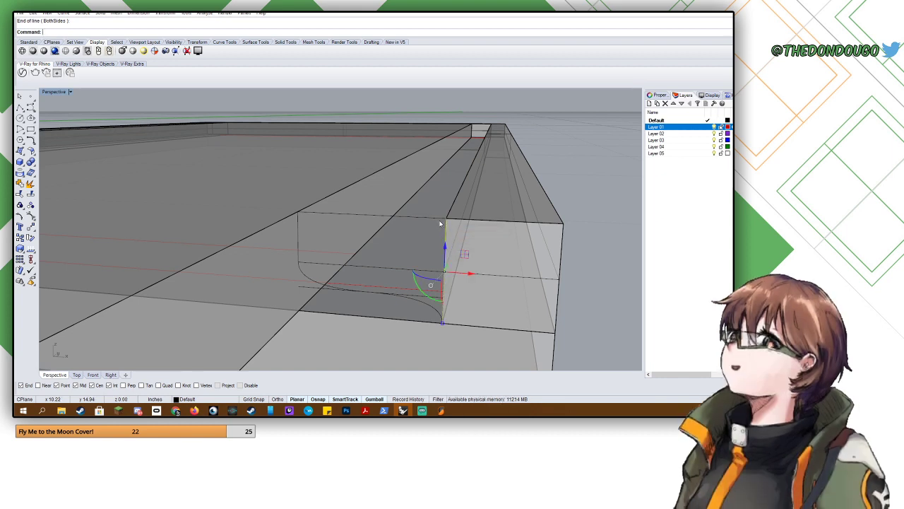
- Join the new vertical line, the top gap line, the trimmed vertical guide and the S-shaped curve into one closed profile
shift+click(426, 218)
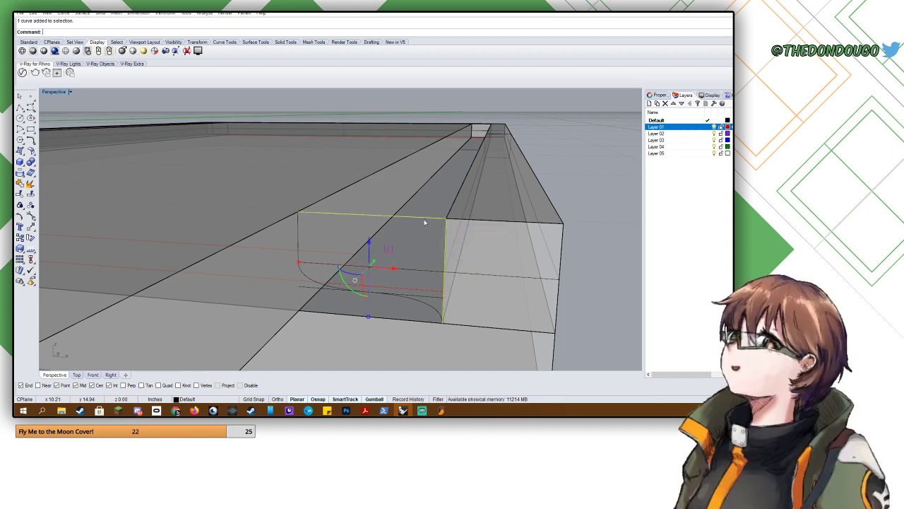
shift+click(308, 278)
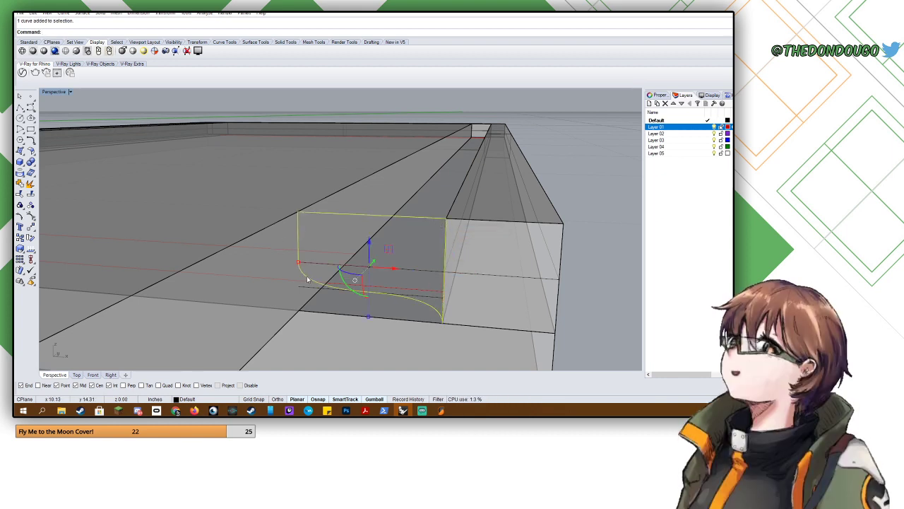
text(Jo)
key(Return)
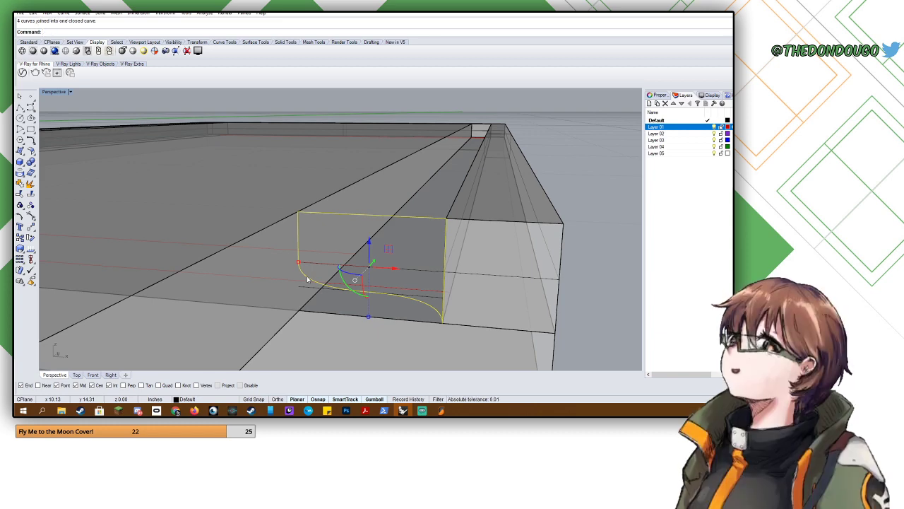
- Extrude the closed profile as a solid along the long side rim up to the inner corner at its closed end
text(ExtrudeCrv)
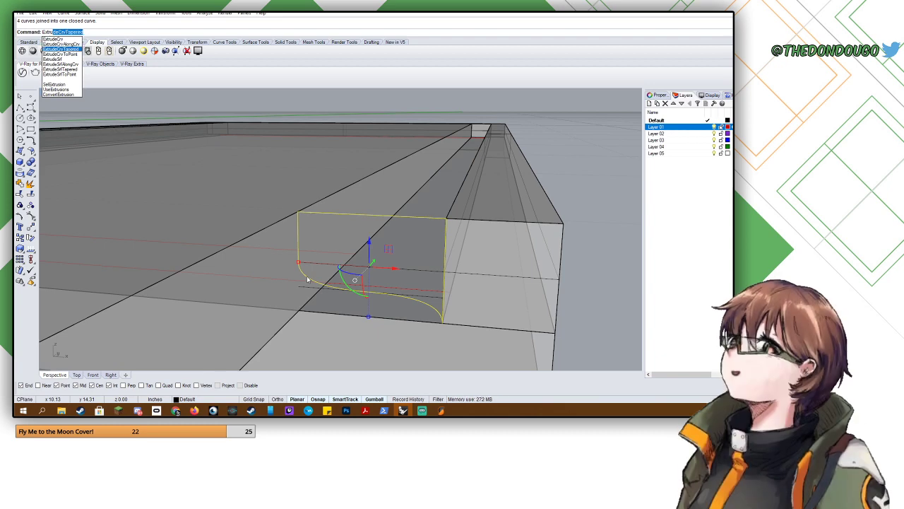
key(Return)
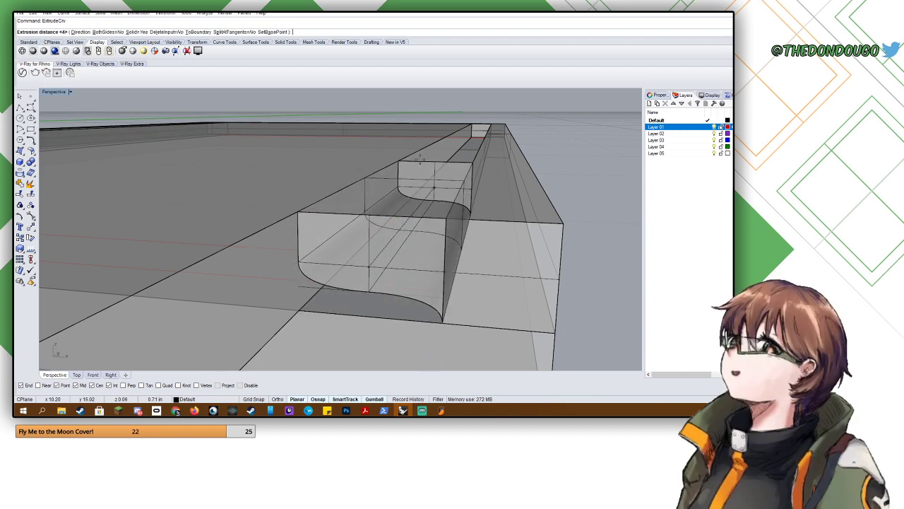
right_drag(432, 161, 338, 187)
scroll(338, 187, down, 9)
shift+right_drag(452, 163, 236, 200)
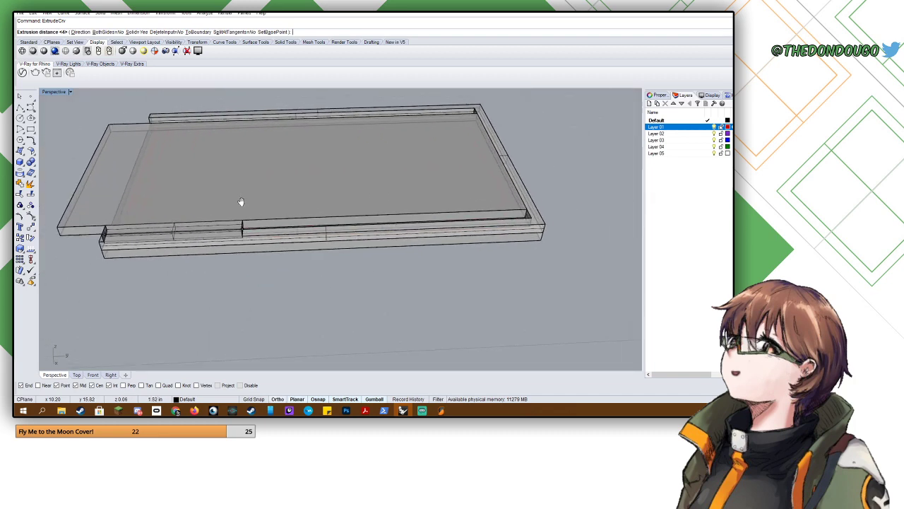
scroll(531, 206, up, 3)
scroll(531, 218, up, 2)
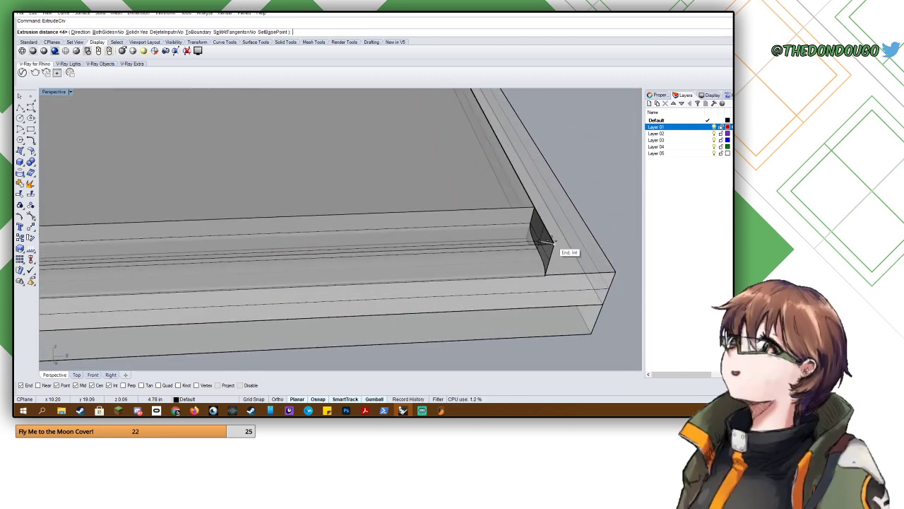
click(550, 245)
- Mirror a copy of the extruded profile strip across the base's lengthwise centre line to the opposite long rim
scroll(495, 242, down, 5)
right_drag(317, 244, 480, 220)
scroll(330, 246, down, 5)
right_drag(275, 219, 381, 233)
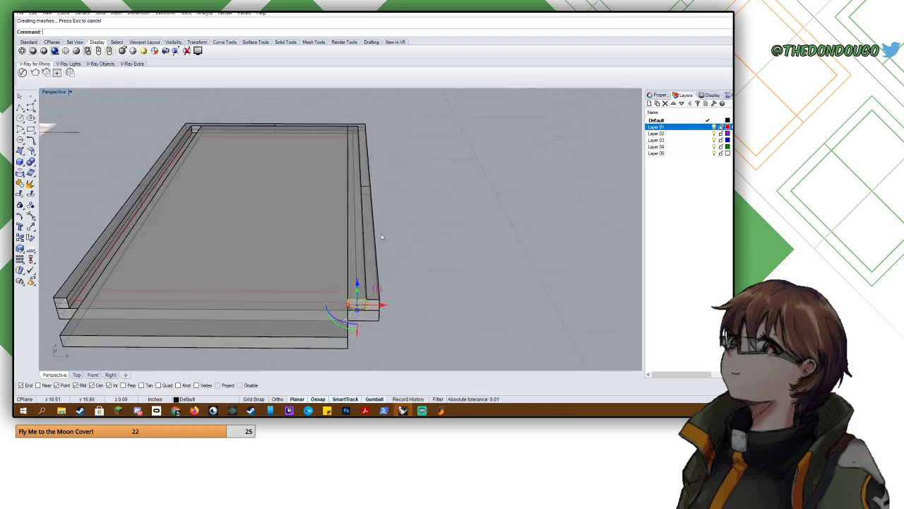
scroll(356, 309, up, 6)
click(357, 263)
text(mi)
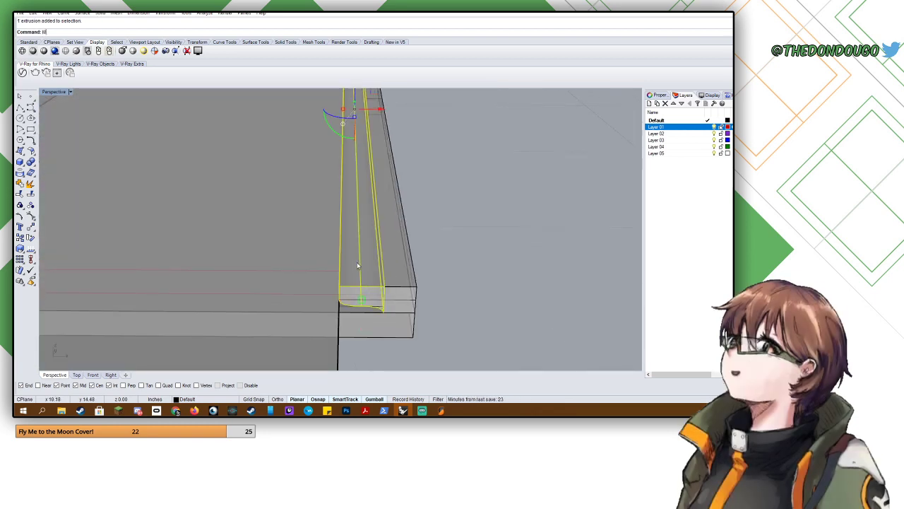
key(Return)
scroll(357, 262, down, 7)
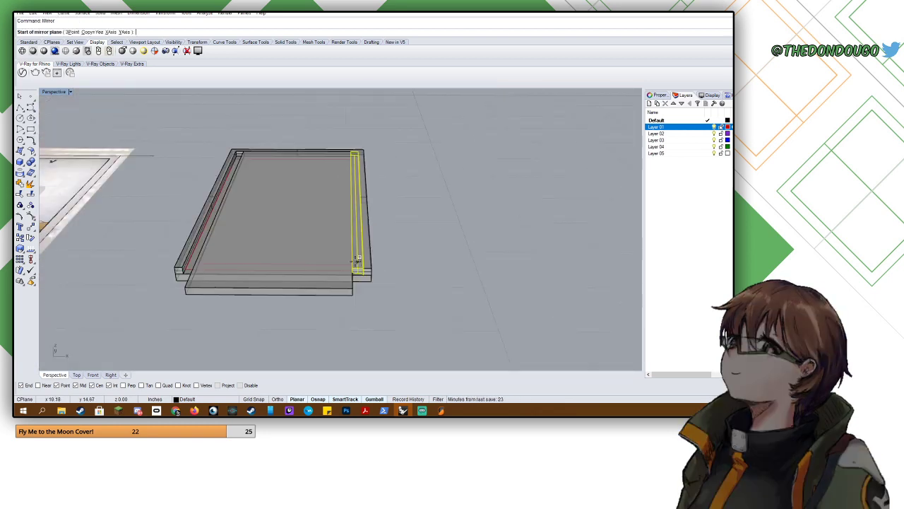
click(268, 284)
click(266, 320)
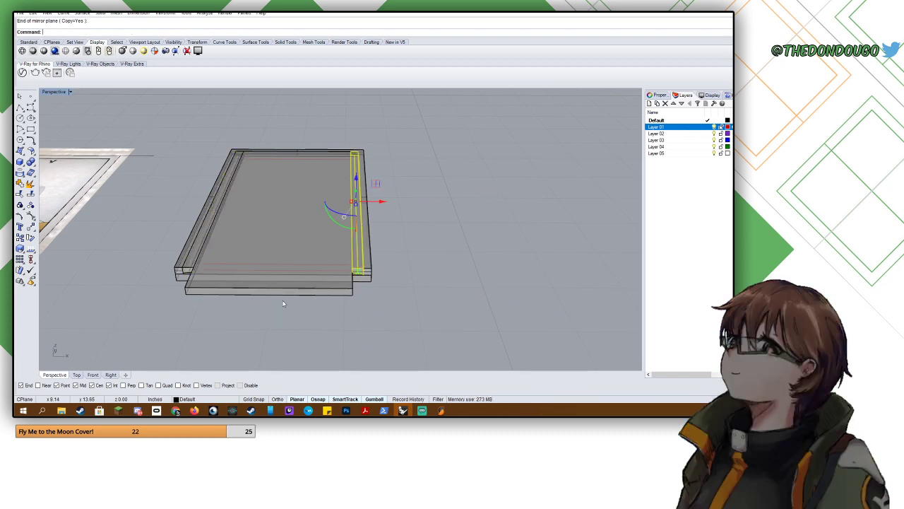
- Copy the original profile strip lengthwise from its open-end corner to the inner corner at the rim's closed end
right_drag(337, 279, 276, 275)
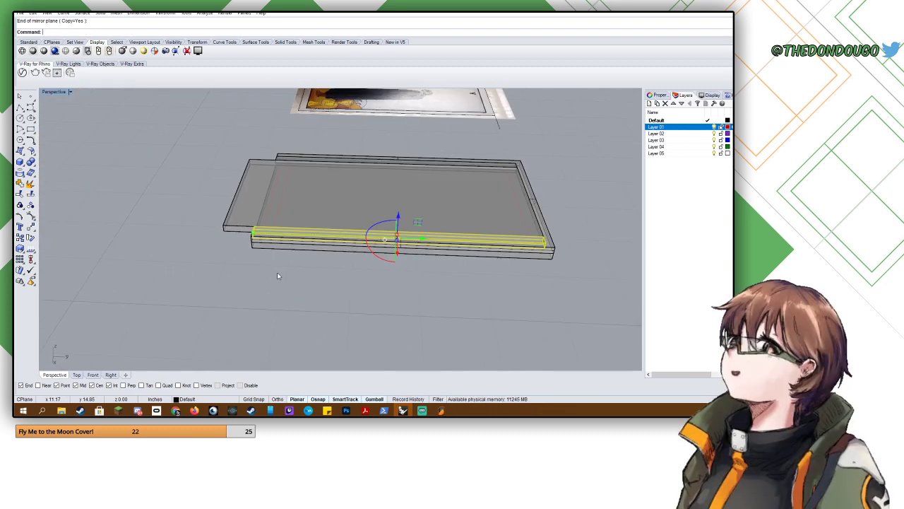
text(pyToClipboard)
key(Return)
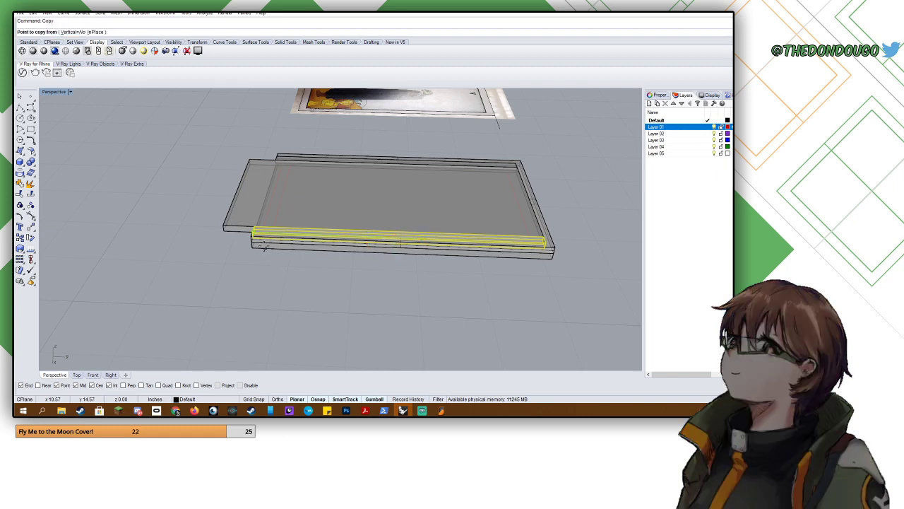
click(253, 234)
scroll(373, 226, up, 6)
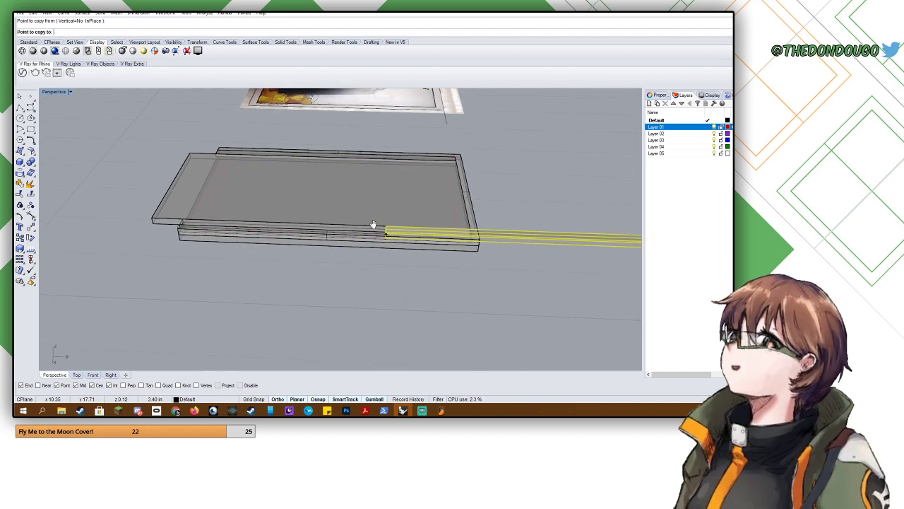
scroll(342, 256, up, 2)
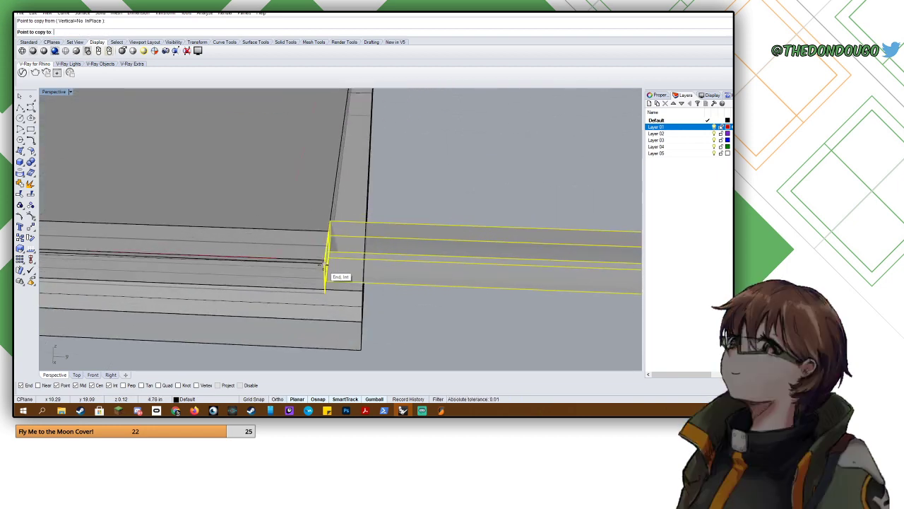
right_drag(324, 266, 220, 226)
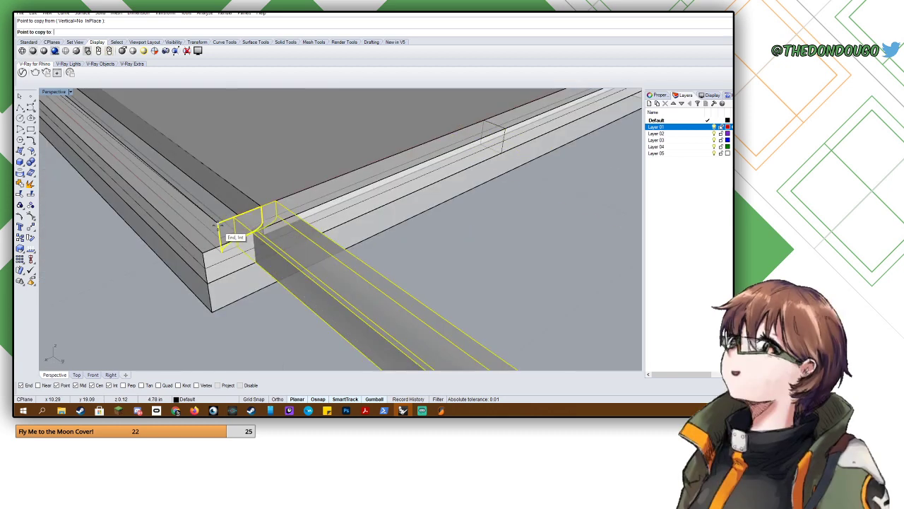
click(234, 236)
key(Return)
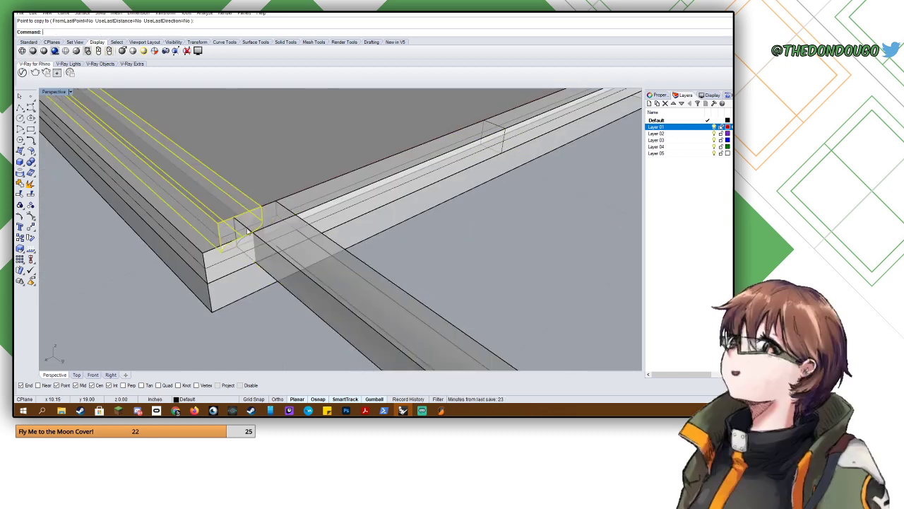
- Move the copied strip by its top end corner onto the matching end corner of the original strip
click(321, 267)
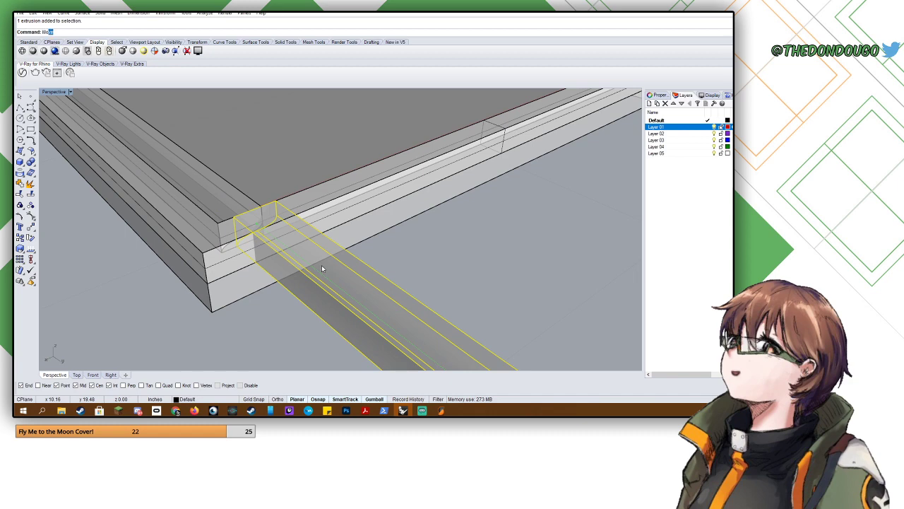
text(Mo)
key(Return)
click(234, 215)
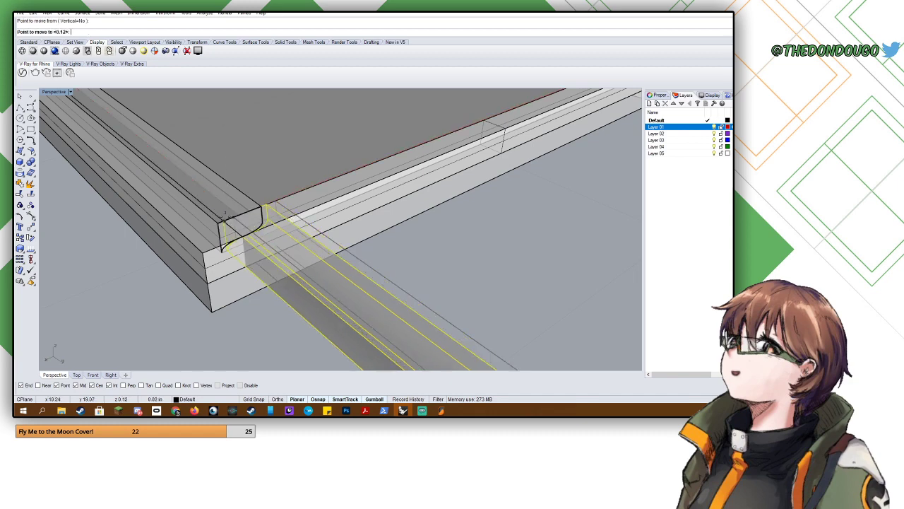
click(226, 228)
- Rotate the copied strip about its top corner at the rim so that it runs along the closed end rim
text(ro)
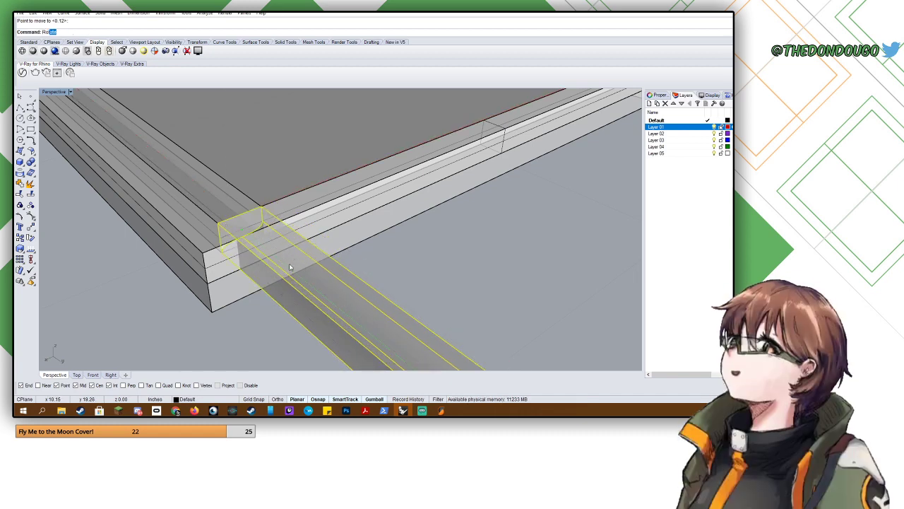
key(Return)
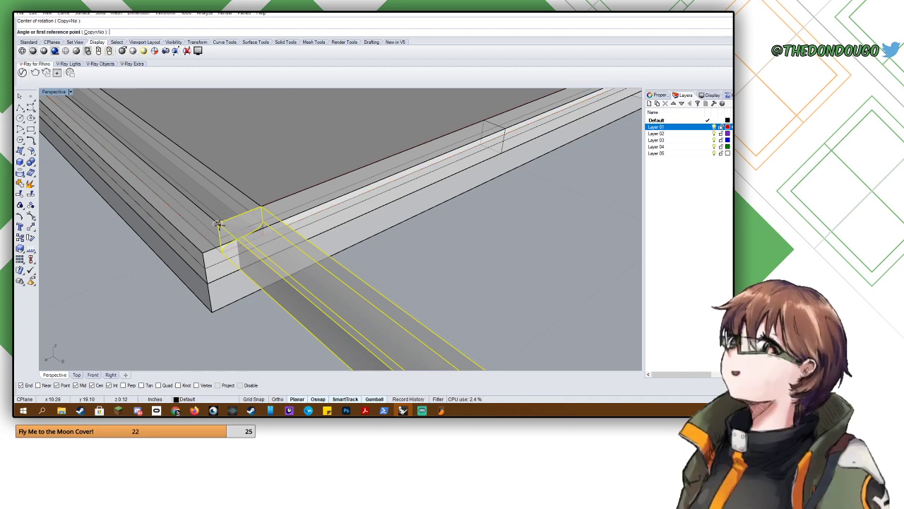
click(286, 330)
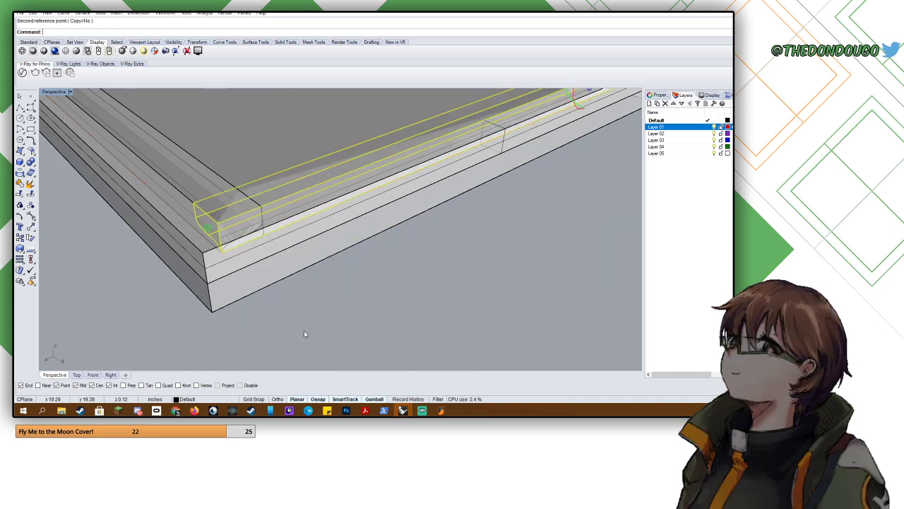
- Scale the rotated strip in one direction from its corner so its far end meets the opposite long rim's inner corner
scroll(311, 318, down, 6)
right_drag(323, 295, 370, 270)
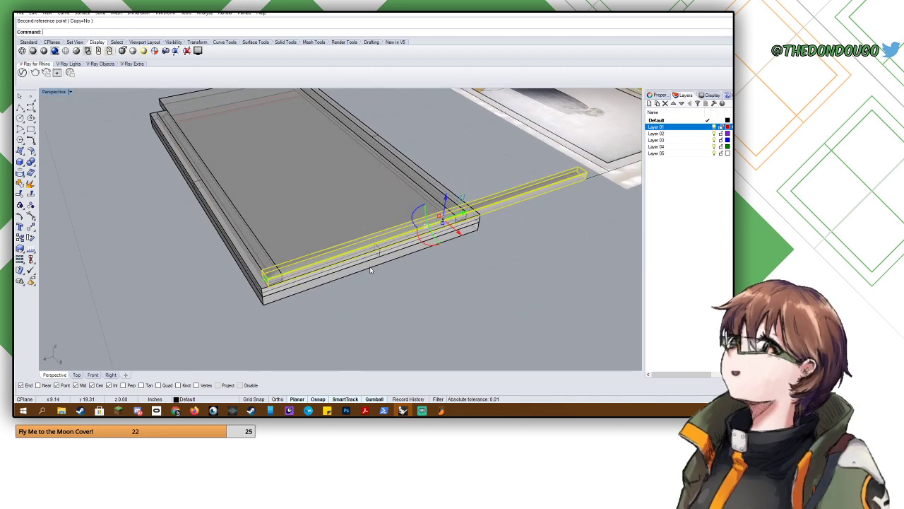
text(scale1d)
key(Return)
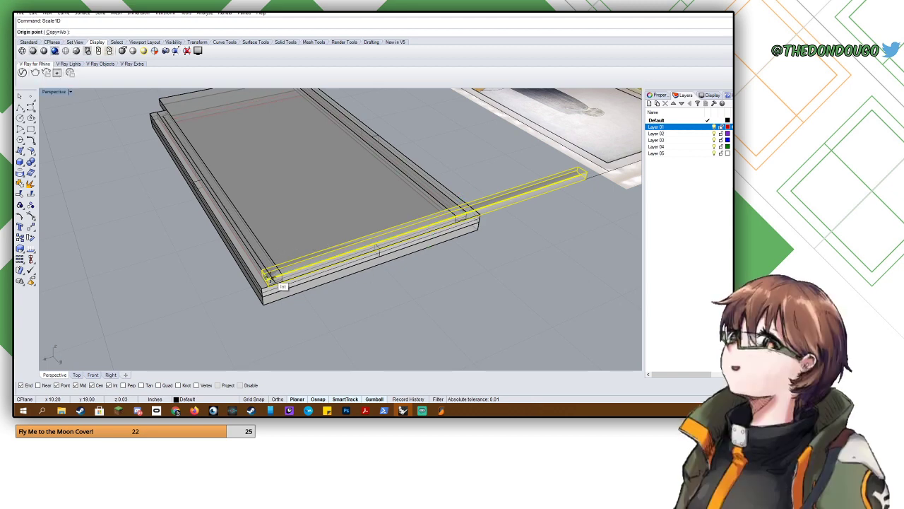
right_drag(266, 277, 210, 268)
click(224, 219)
shift+right_drag(308, 228, 169, 220)
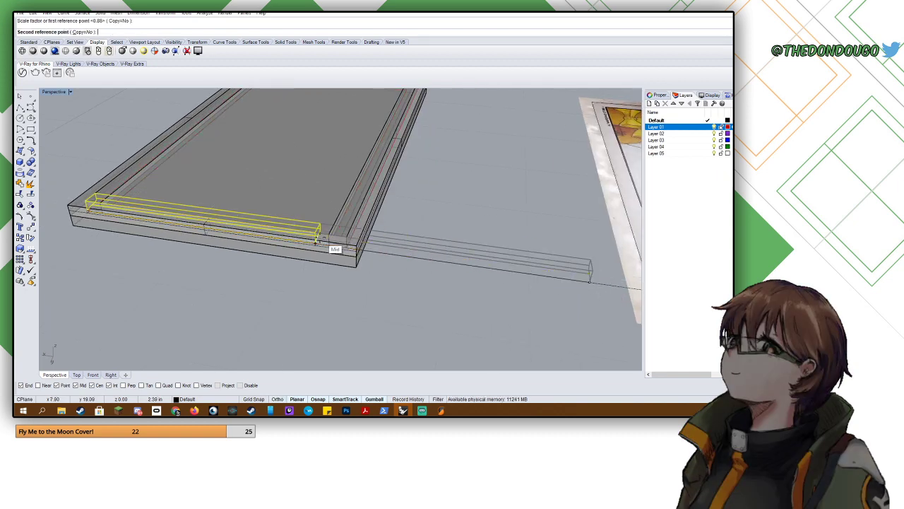
scroll(373, 252, up, 5)
click(390, 267)
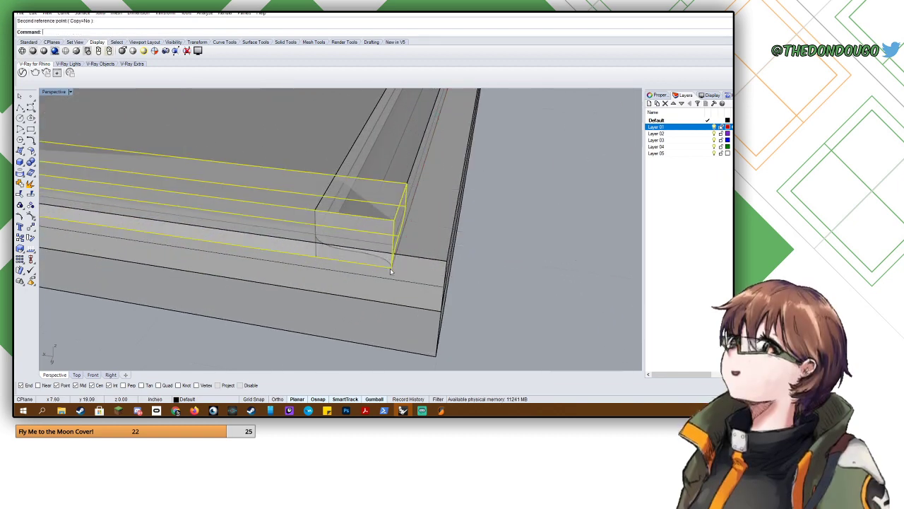
- Hide the flat card panel lying inside the raised rim
scroll(389, 267, down, 8)
right_drag(177, 247, 367, 198)
click(344, 225)
text(Hide)
key(Return)
- Examine how the curved profile strips sit against the base and rim, from the open end and from above
scroll(321, 221, up, 5)
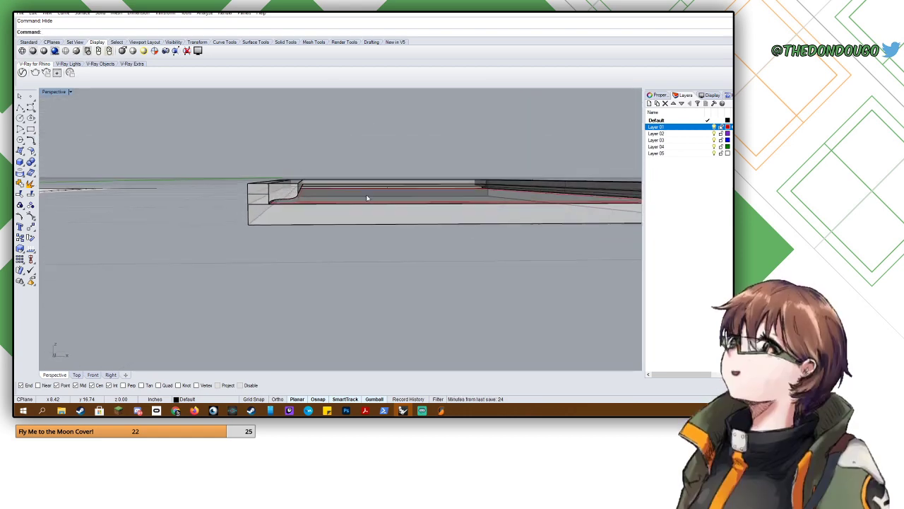
right_drag(301, 194, 392, 221)
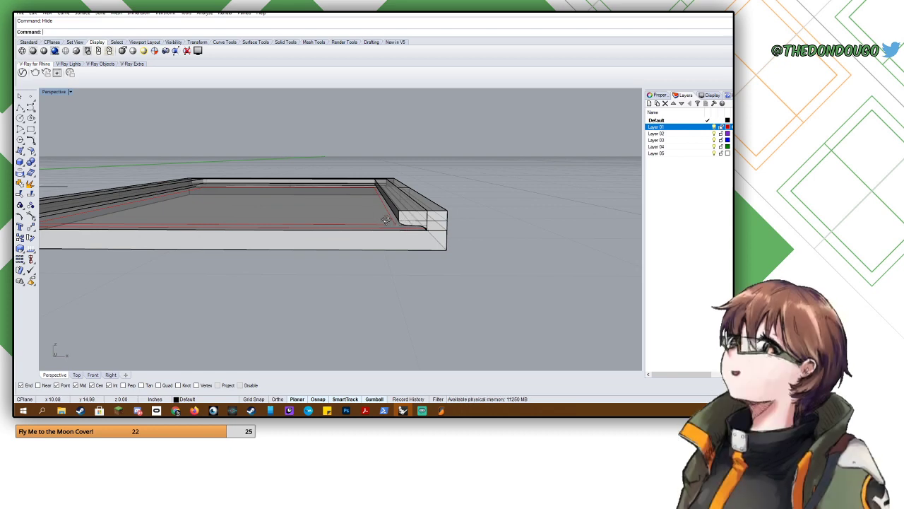
right_drag(387, 220, 401, 277)
right_drag(385, 204, 301, 164)
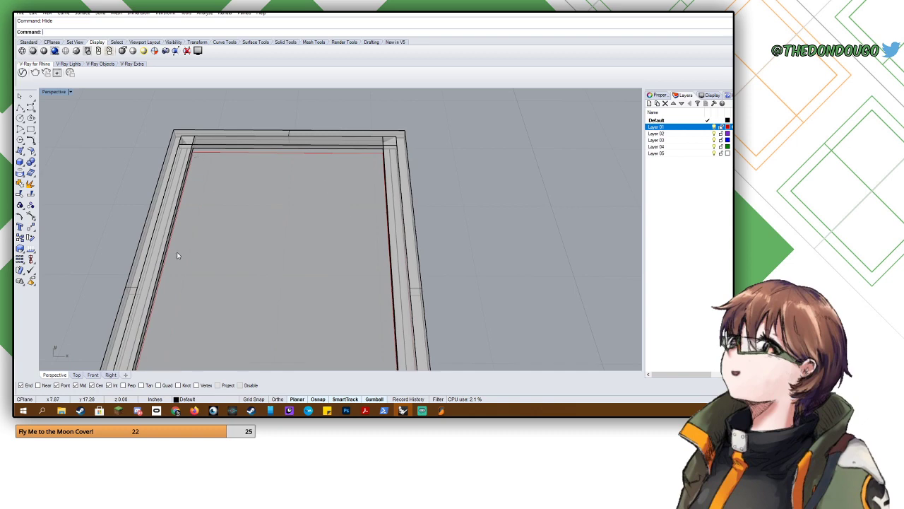
right_drag(178, 255, 189, 212)
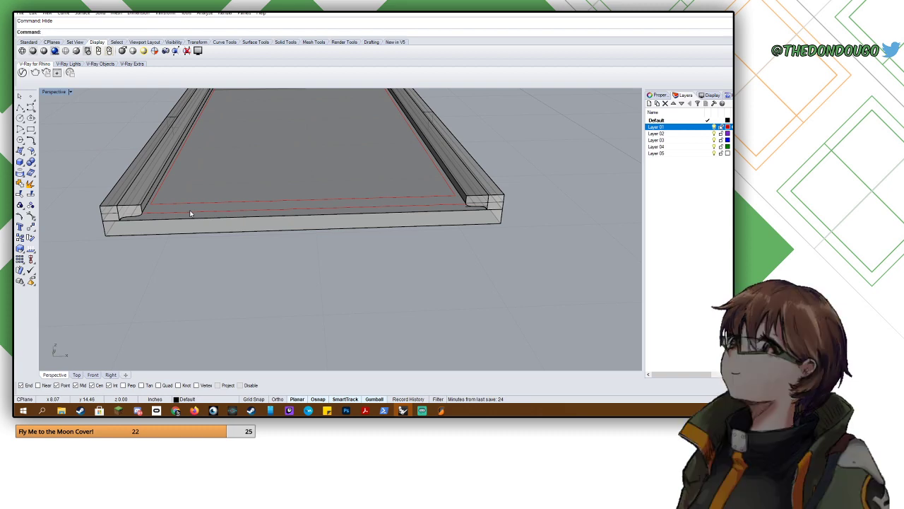
right_drag(190, 213, 165, 228)
scroll(164, 217, down, 5)
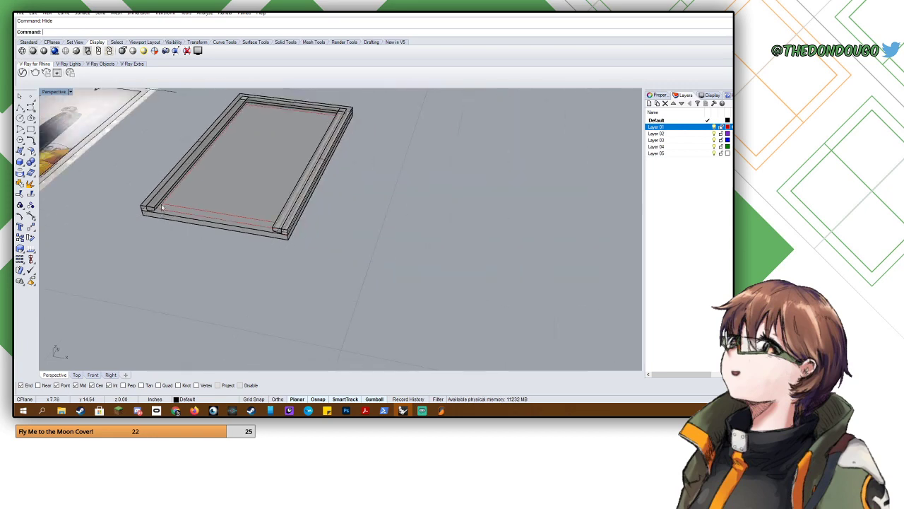
scroll(159, 205, up, 5)
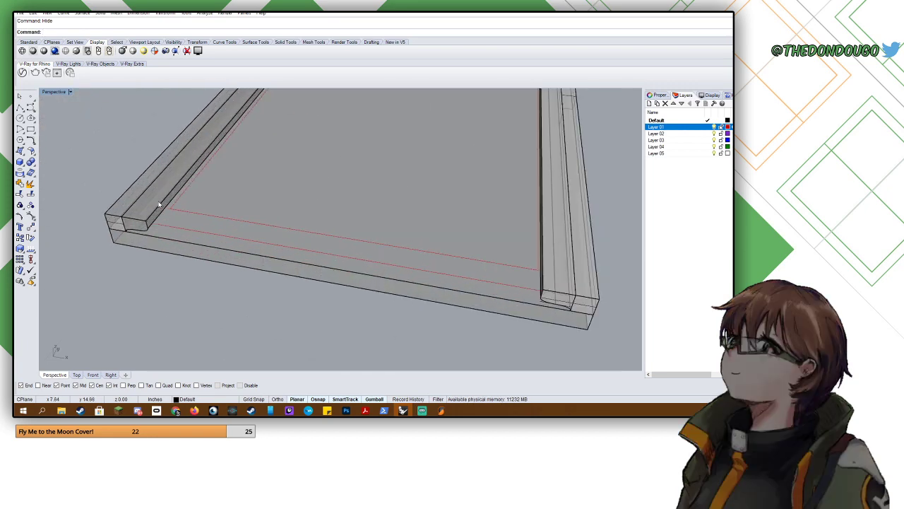
click(160, 205)
click(132, 191)
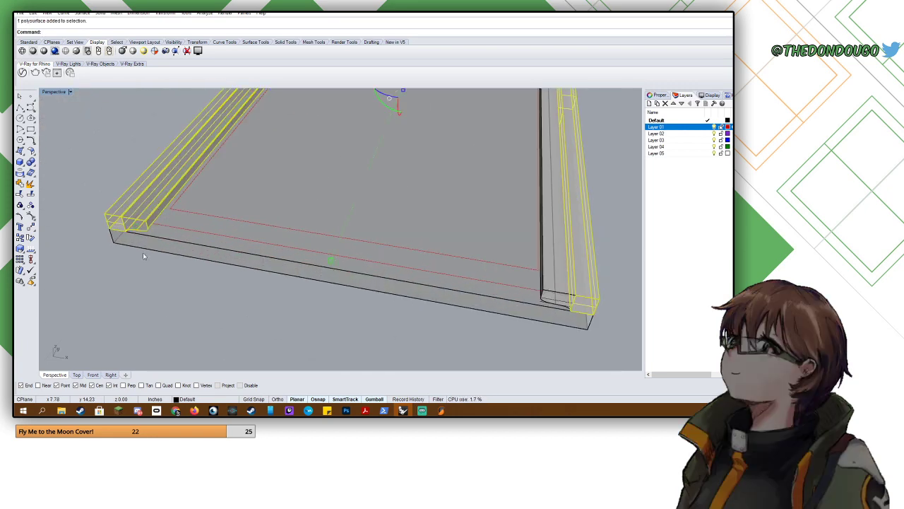
right_drag(143, 252, 185, 225)
scroll(169, 211, up, 7)
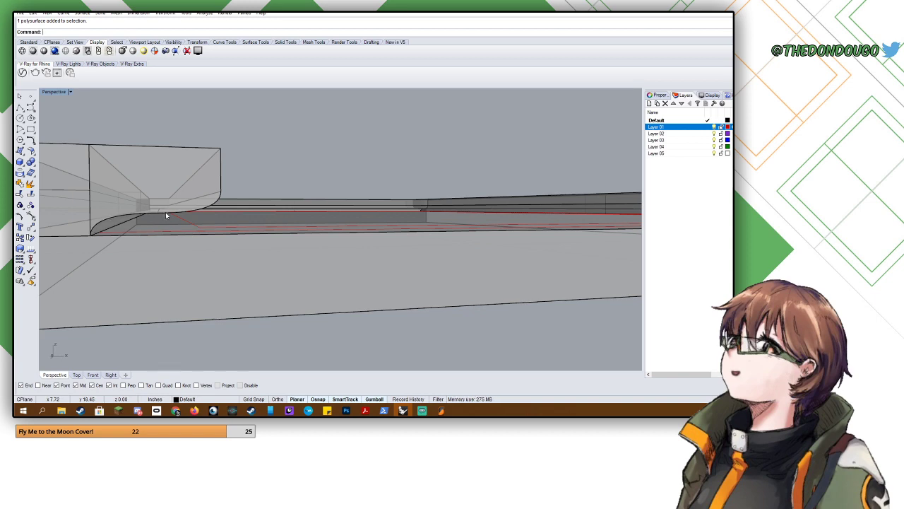
mouse_move(199, 212)
right_down()
mouse_move(178, 213)
mouse_move(228, 212)
mouse_move(232, 222)
mouse_move(216, 210)
mouse_move(212, 219)
right_up()
scroll(211, 221, down, 3)
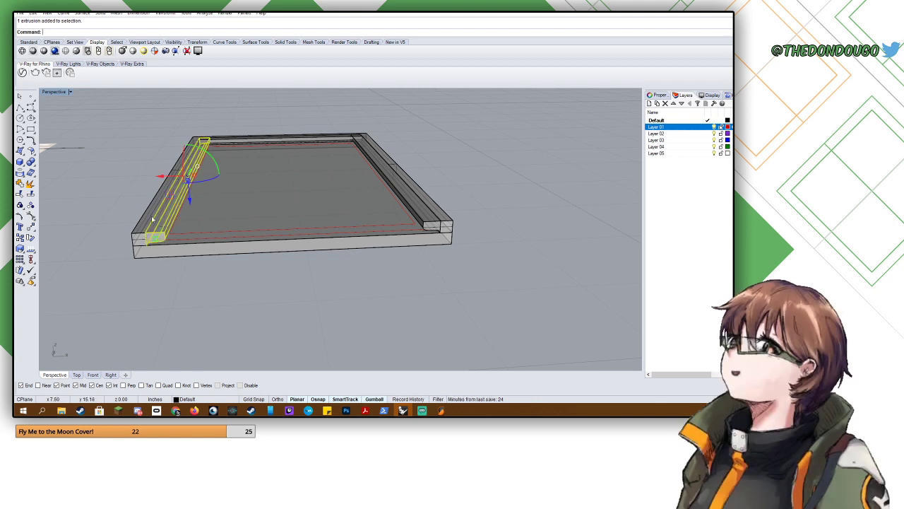
- Combine the larger base and the open-ended raised rim into one solid
click(152, 220)
click(169, 240)
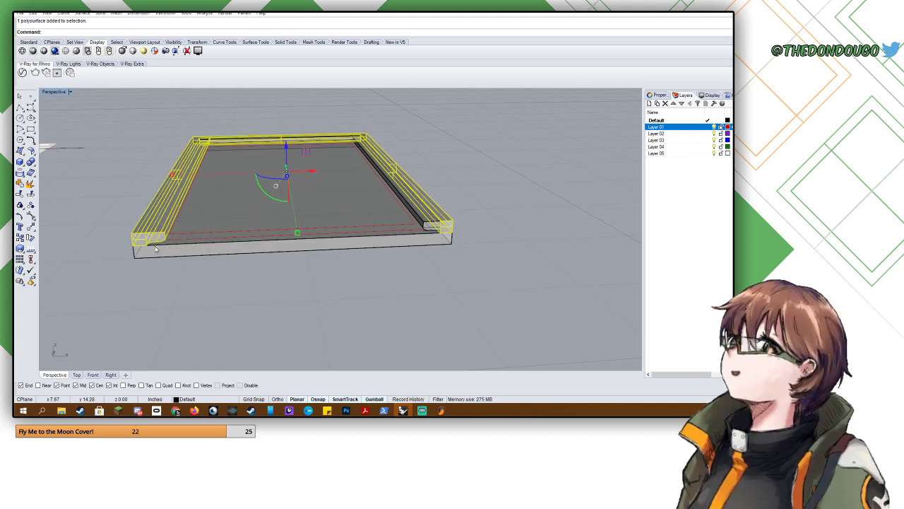
click(165, 240)
click(184, 255)
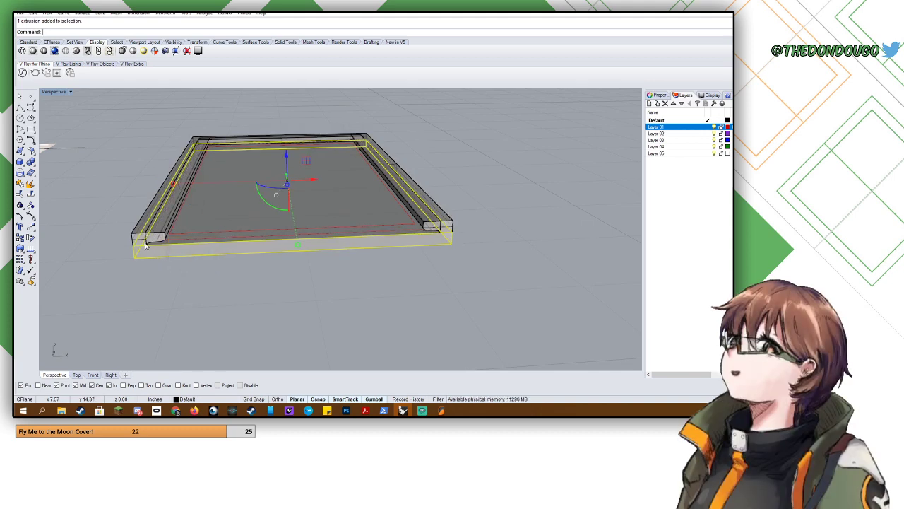
shift+click(140, 237)
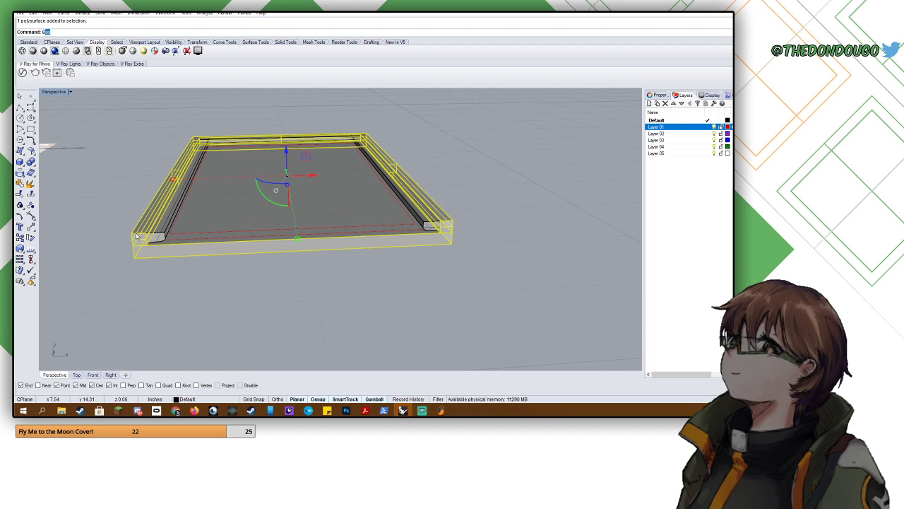
key(Return)
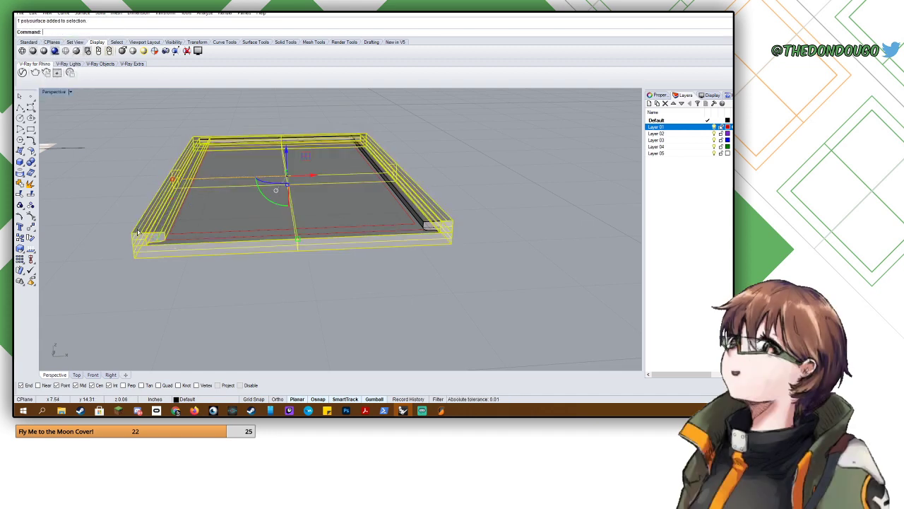
- Unite the profile strips along both long sides with the combined base and rim
shift+click(426, 223)
click(452, 230)
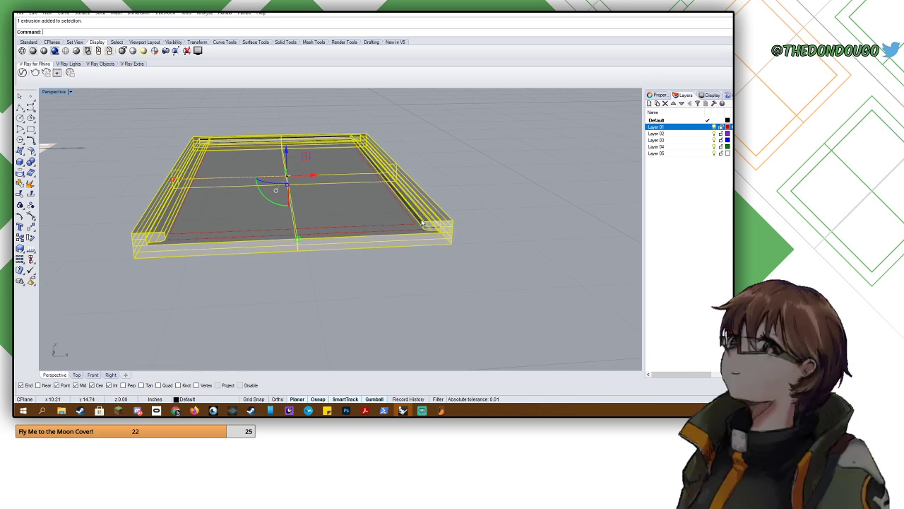
key(Return)
right_drag(450, 191, 357, 195)
click(506, 238)
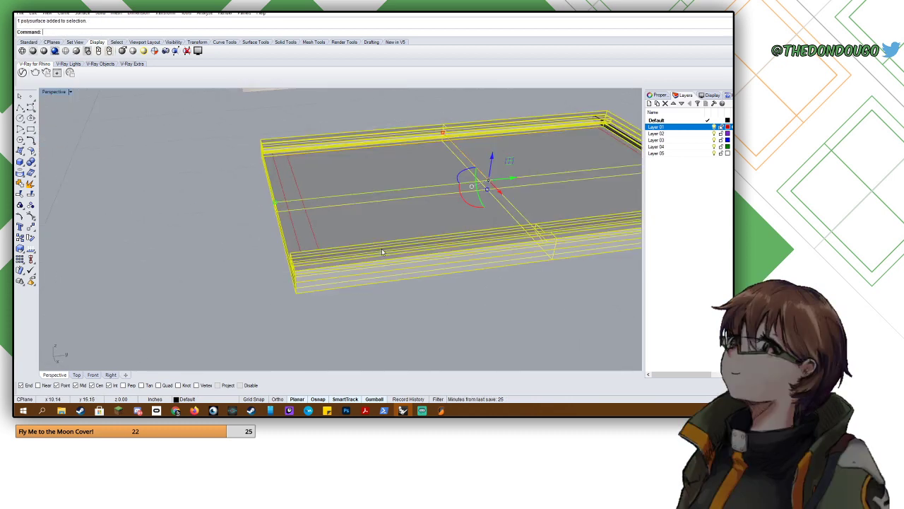
- Unite the closed-end profile strip with the rest of the holder and clear the selection
shift+right_drag(505, 238, 280, 234)
scroll(486, 196, up, 8)
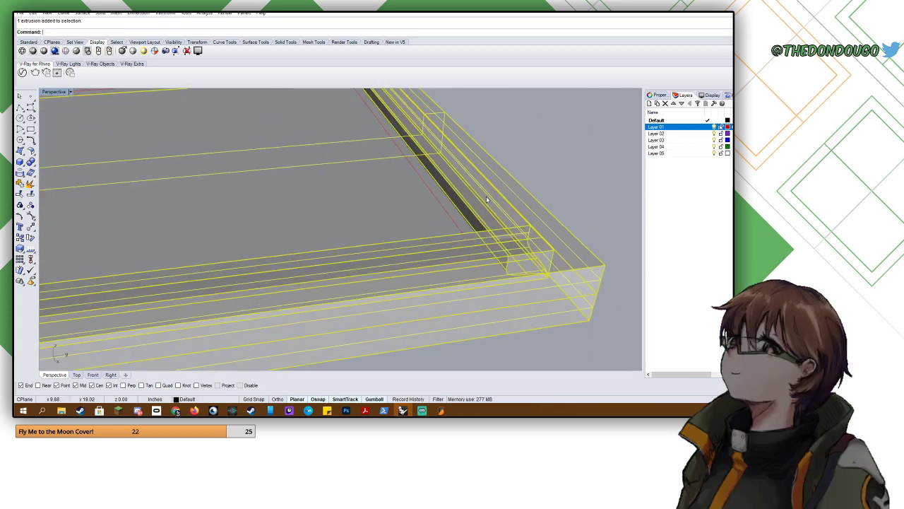
key(ctrl+z)
click(486, 197)
click(519, 181)
right_drag(519, 181, 325, 172)
scroll(318, 176, down, 11)
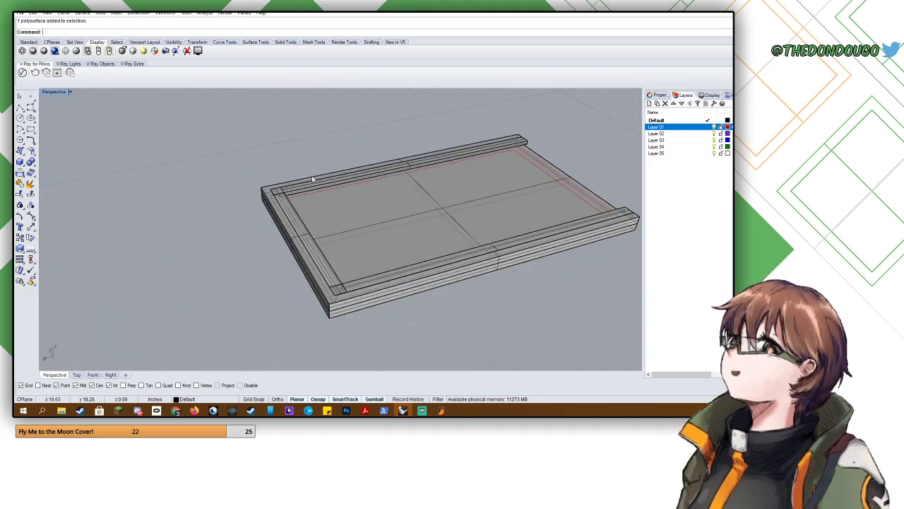
- Show the hidden card panel again
shift+right_drag(453, 195, 332, 200)
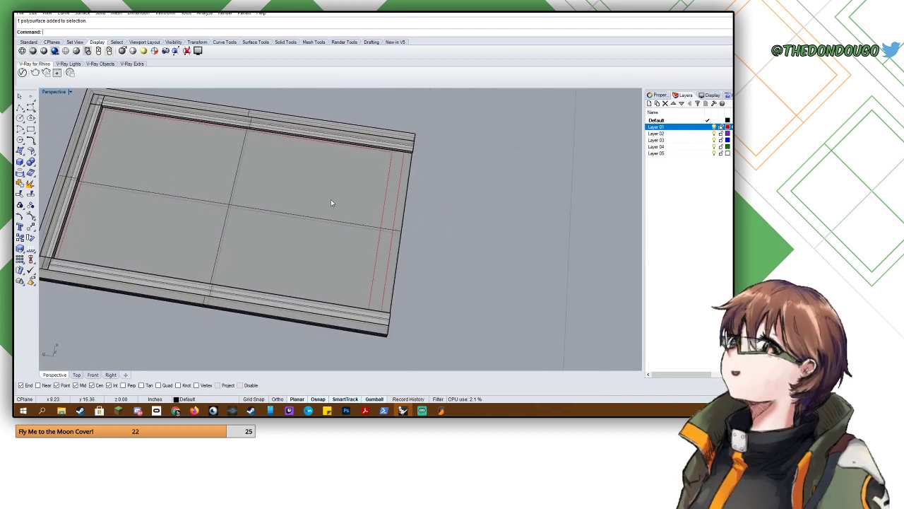
scroll(398, 165, up, 5)
scroll(433, 229, down, 5)
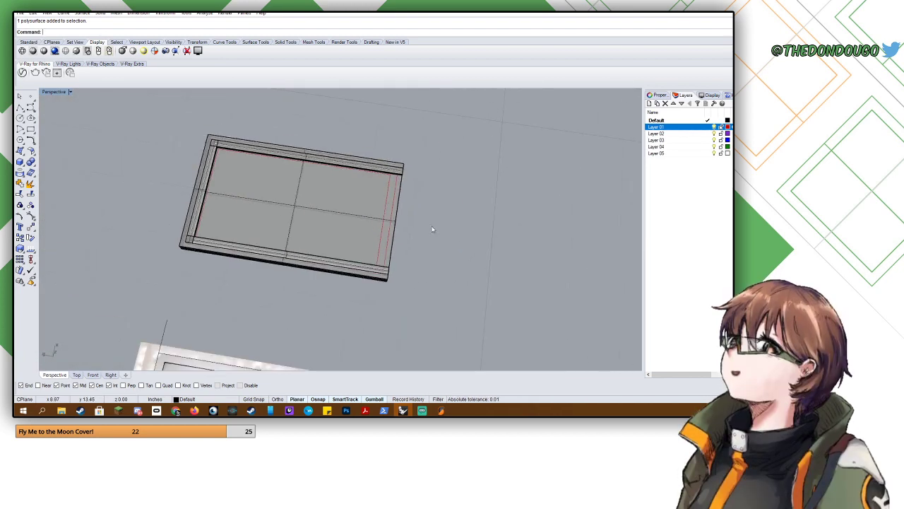
key(Return)
scroll(416, 223, up, 3)
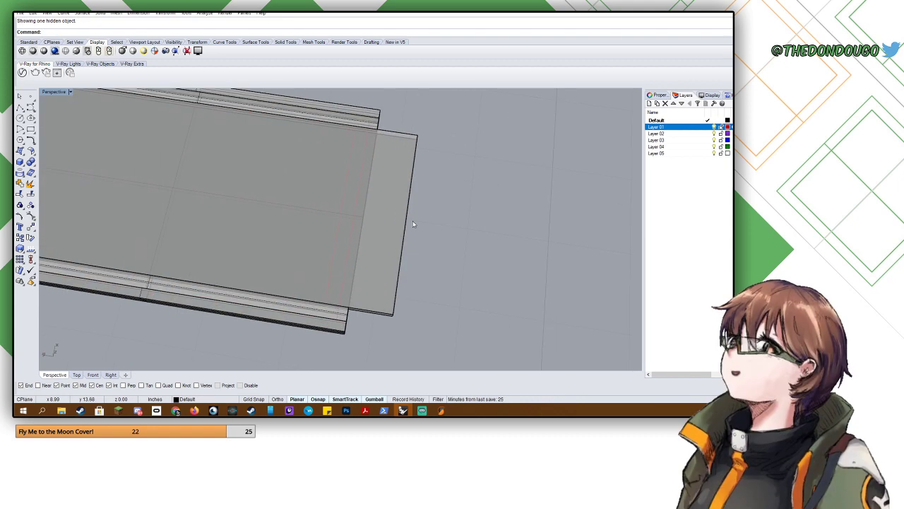
- Try to scale the card panel in one direction from its closed-end corner to the inner red outline near the open end, and undo it
click(402, 218)
shift+right_drag(402, 218, 514, 231)
text(Sc)
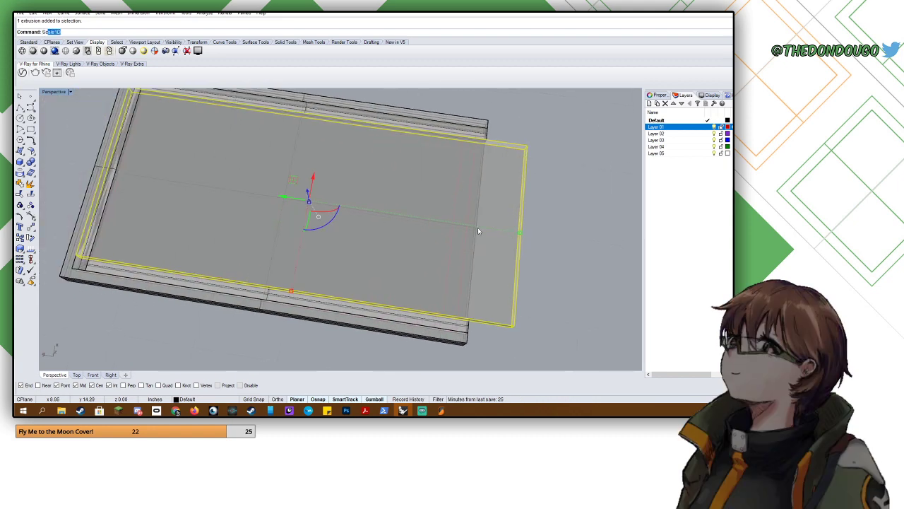
text(ale1D)
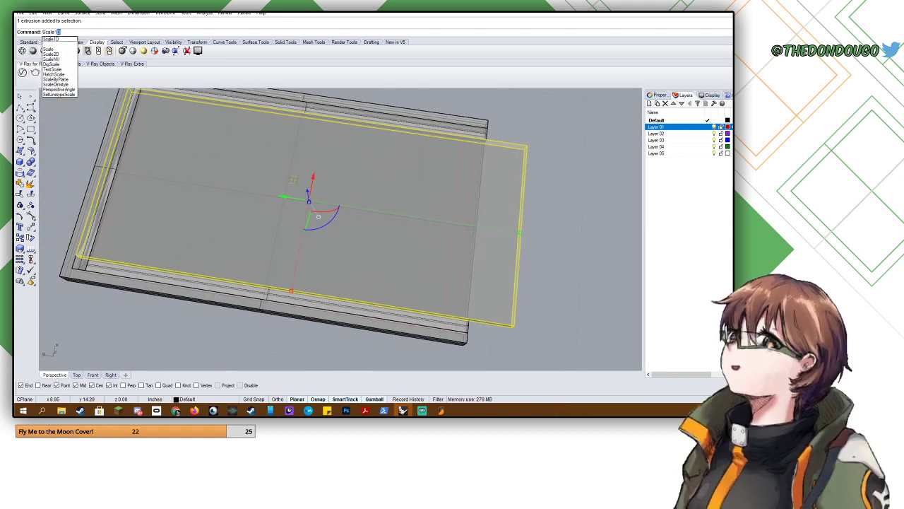
key(Return)
click(77, 258)
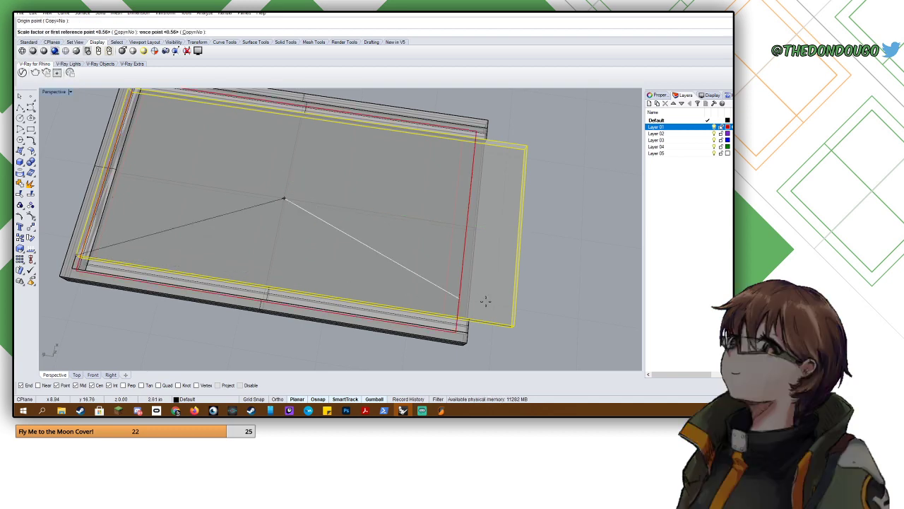
click(515, 325)
scroll(445, 314, up, 5)
click(443, 313)
scroll(443, 315, down, 5)
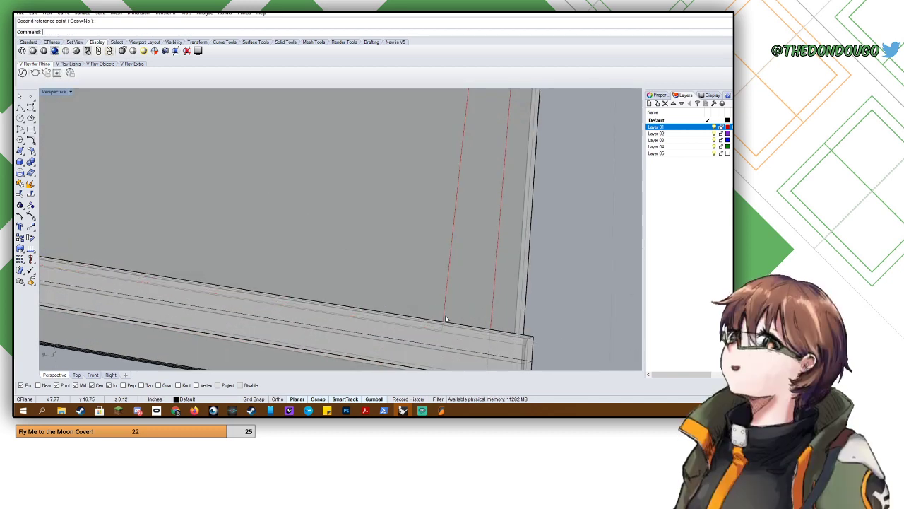
key(ctrl+z)
- Scale the card panel in one direction from its opposite closed-end corner so its open end meets the inner red outline
right_drag(365, 238, 363, 231)
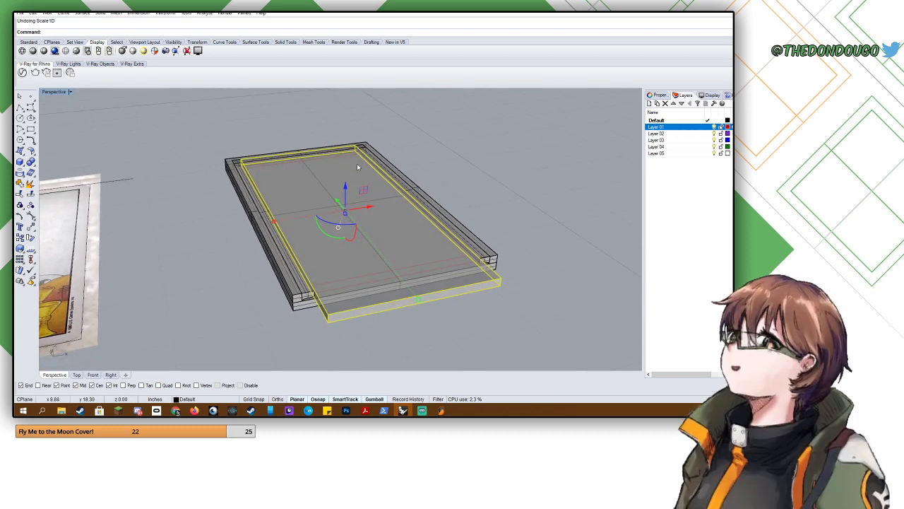
right_click(357, 163)
click(354, 151)
scroll(487, 278, up, 2)
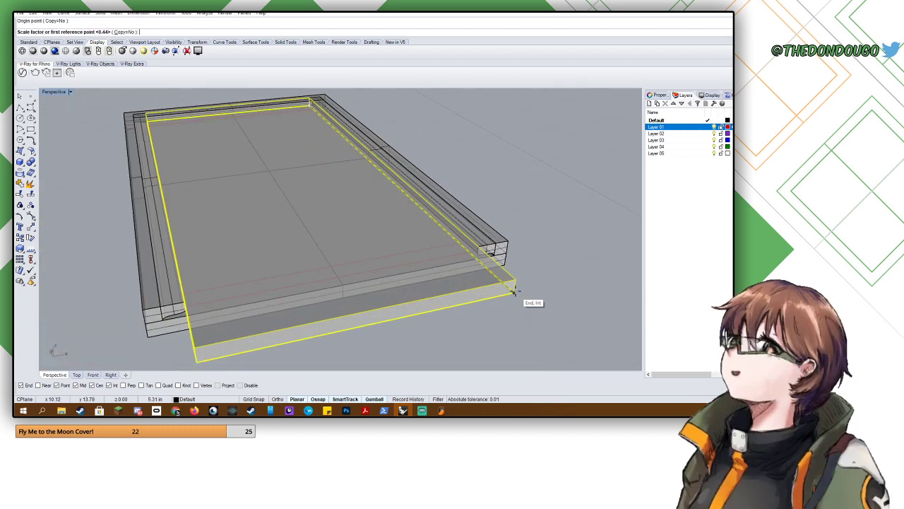
click(507, 288)
scroll(506, 287, up, 5)
click(428, 254)
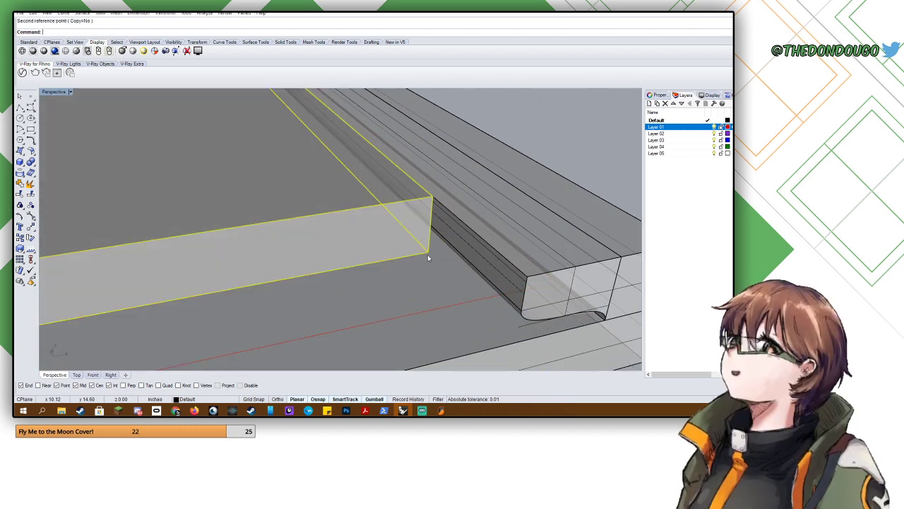
scroll(428, 254, down, 5)
scroll(419, 277, up, 2)
right_drag(517, 291, 537, 292)
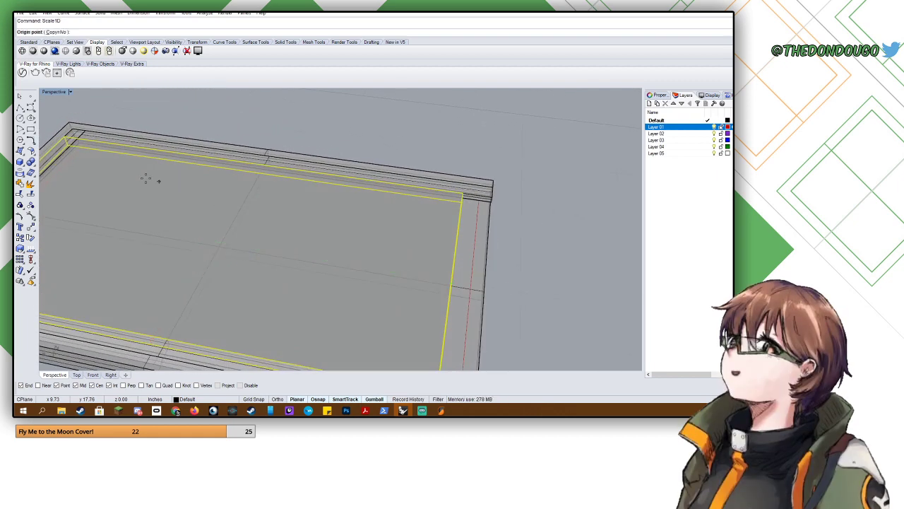
right_drag(87, 149, 136, 154)
key(Escape)
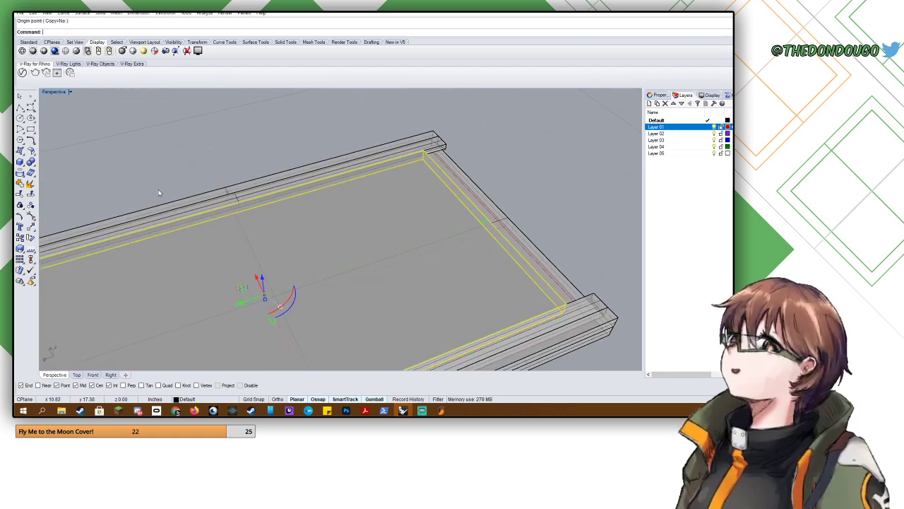
- Move the card panel by its closed-end corner onto the inner corner where the side and closed-end profile strips meet
shift+right_drag(160, 193, 366, 121)
right_drag(328, 183, 298, 172)
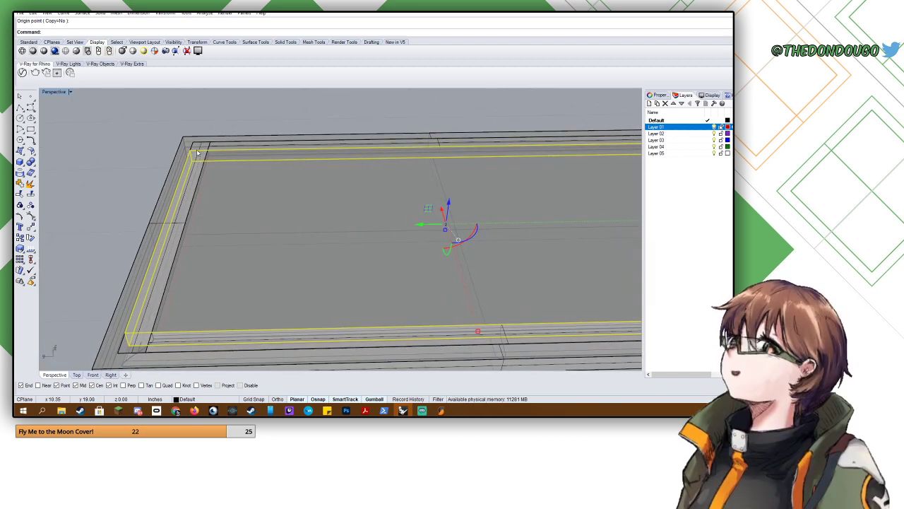
scroll(187, 150, up, 5)
text(move)
key(Return)
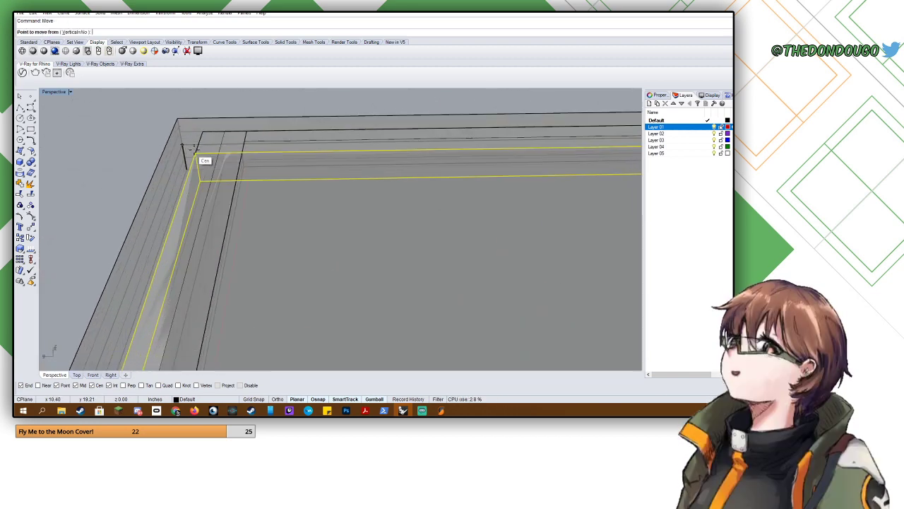
click(196, 153)
click(242, 159)
scroll(242, 159, down, 6)
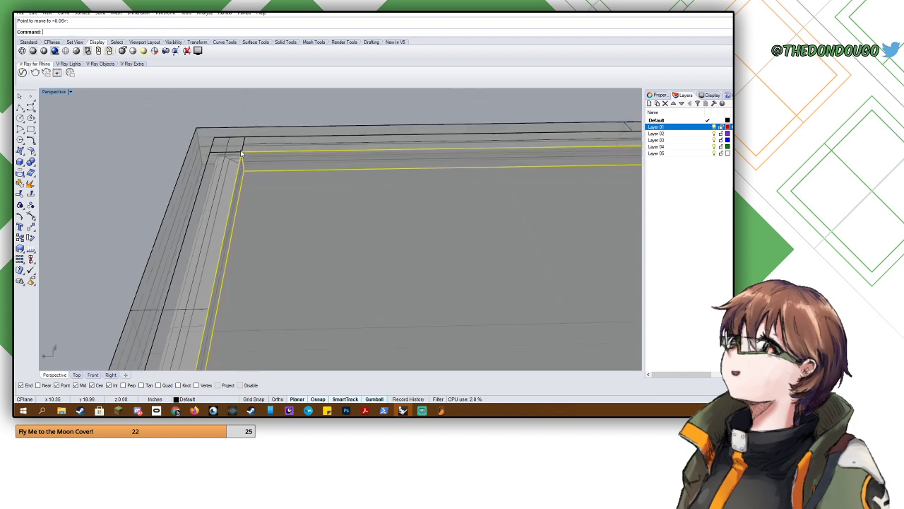
- Scale the moved card panel in one direction from its closed-end corner so its open end meets the inner red outline again
text(S)
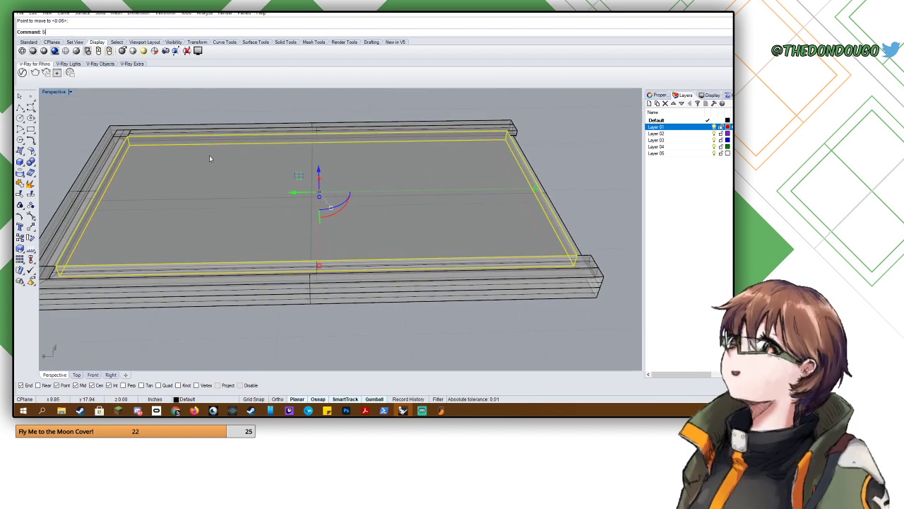
text(ca)
key(Return)
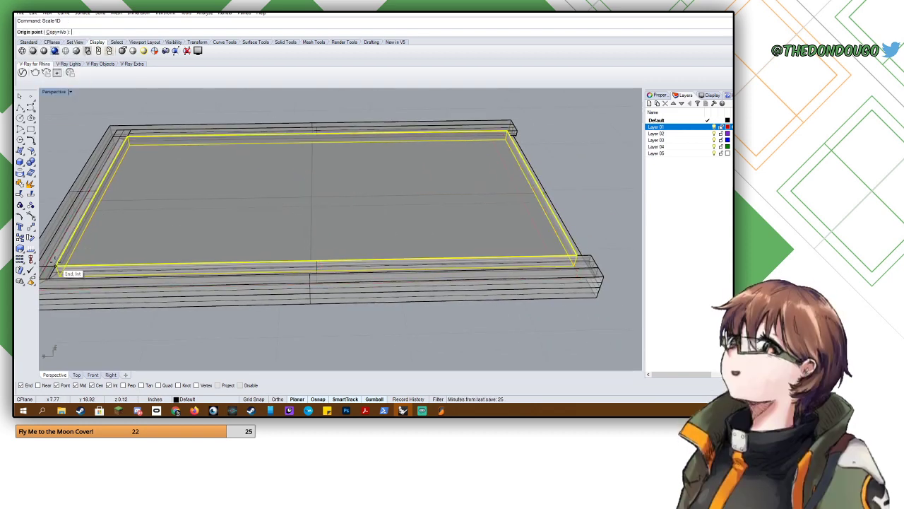
click(58, 266)
click(591, 262)
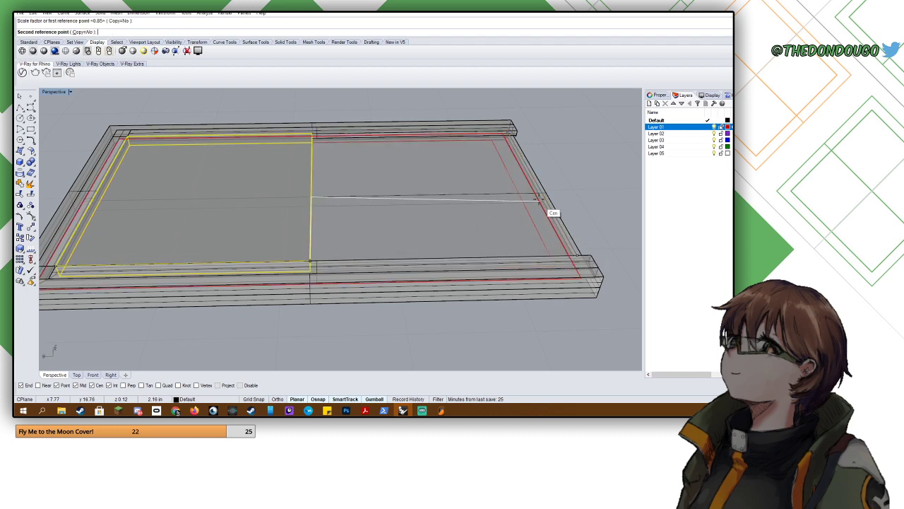
click(516, 190)
scroll(528, 197, down, 4)
right_drag(528, 198, 456, 195)
key(Escape)
- Copy the resized card panel and undo the model changes back to before the holder parts' Boolean union
right_drag(347, 264, 440, 243)
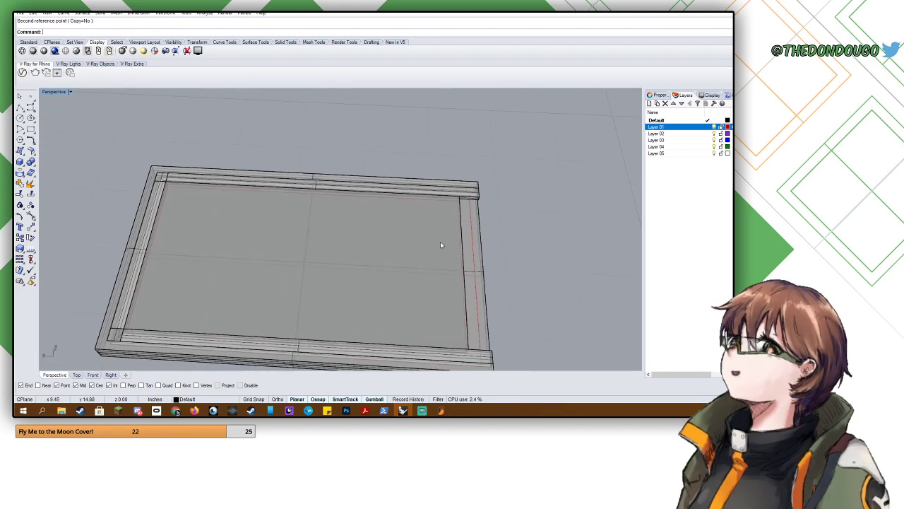
scroll(365, 205, up, 6)
scroll(366, 206, down, 5)
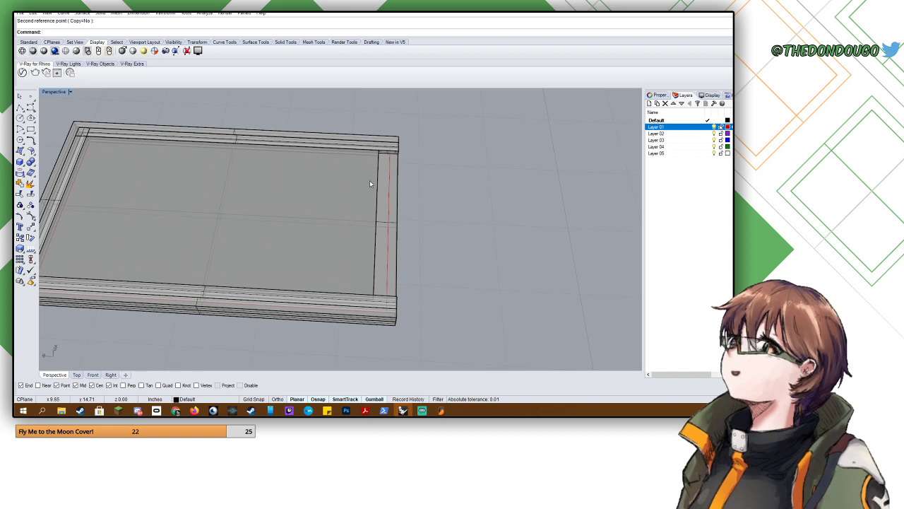
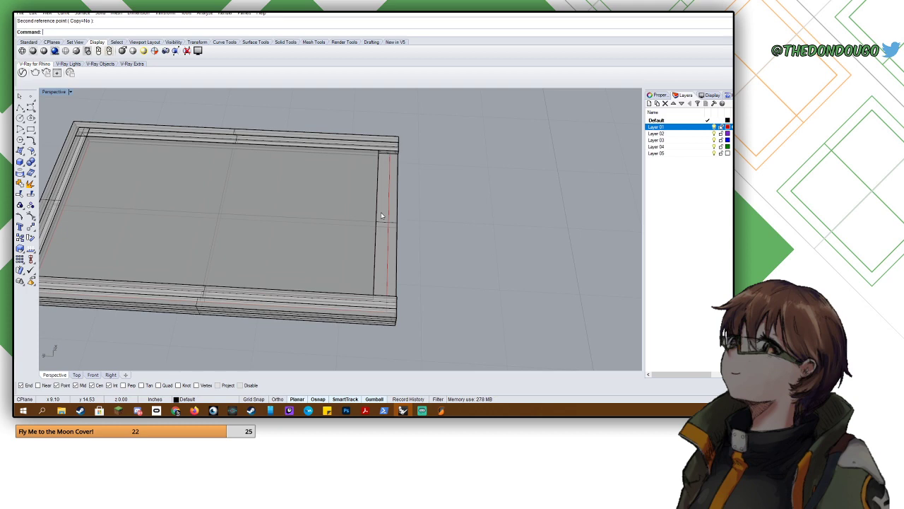
right_drag(381, 216, 360, 214)
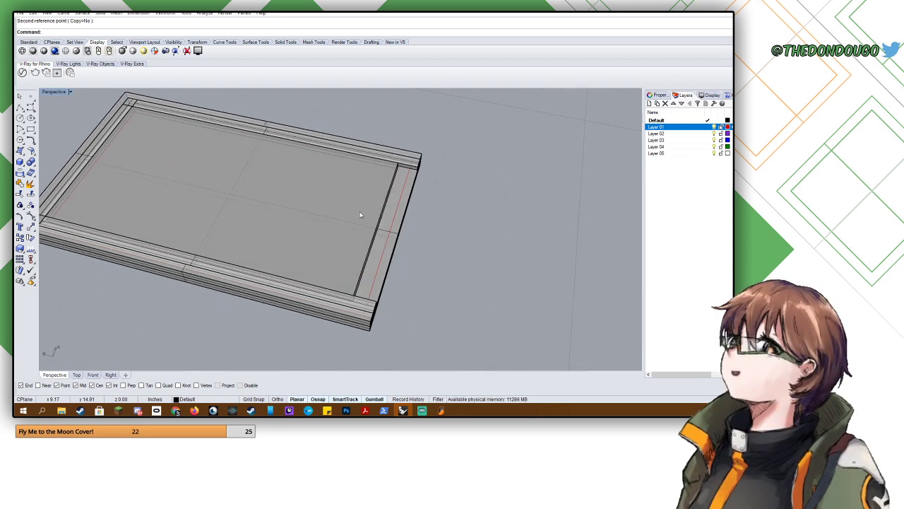
click(355, 216)
key(ctrl+z)
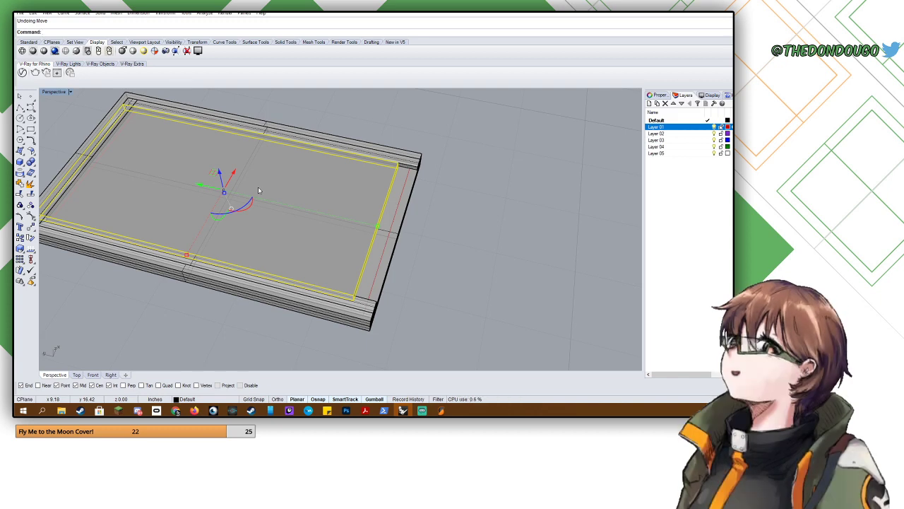
key(ctrl+y)
key(ctrl+y)
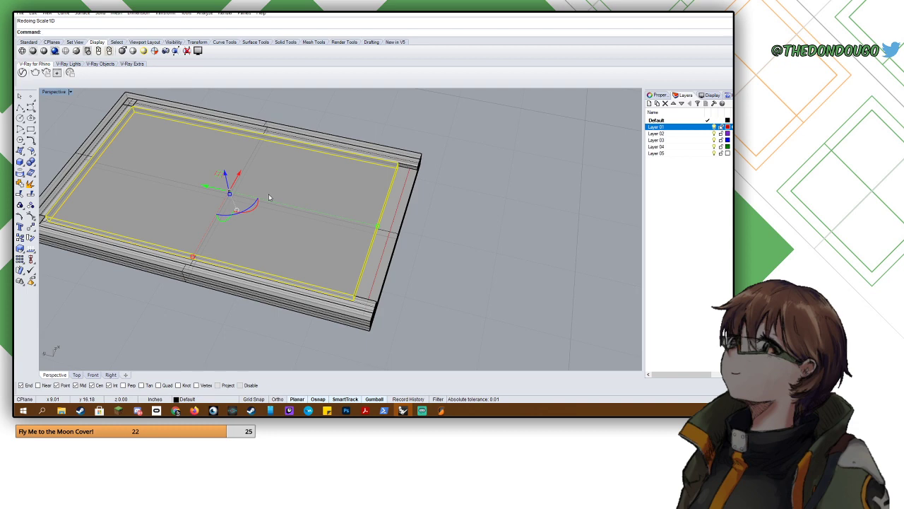
key(ctrl+z)
key(ctrl+z)
key(ctrl+z)
key(ctrl+z)
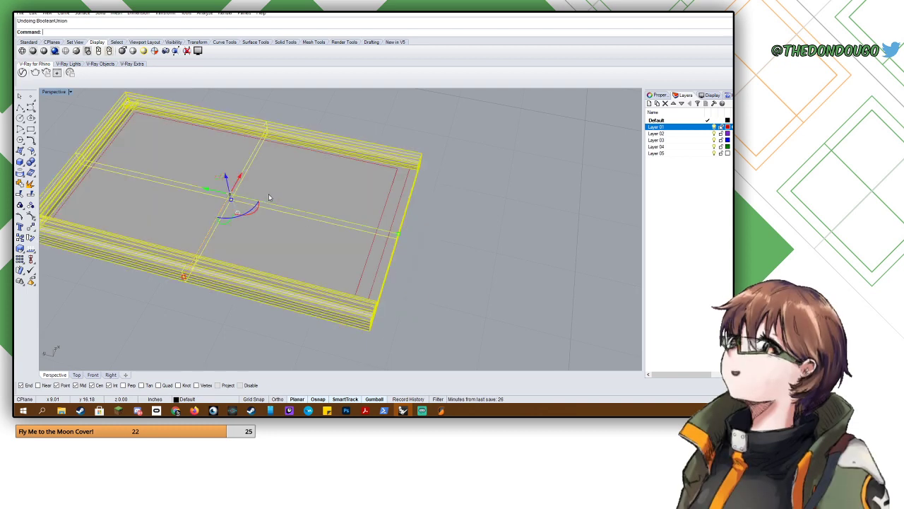
- Paste the copied card panel back into the holder
click(498, 211)
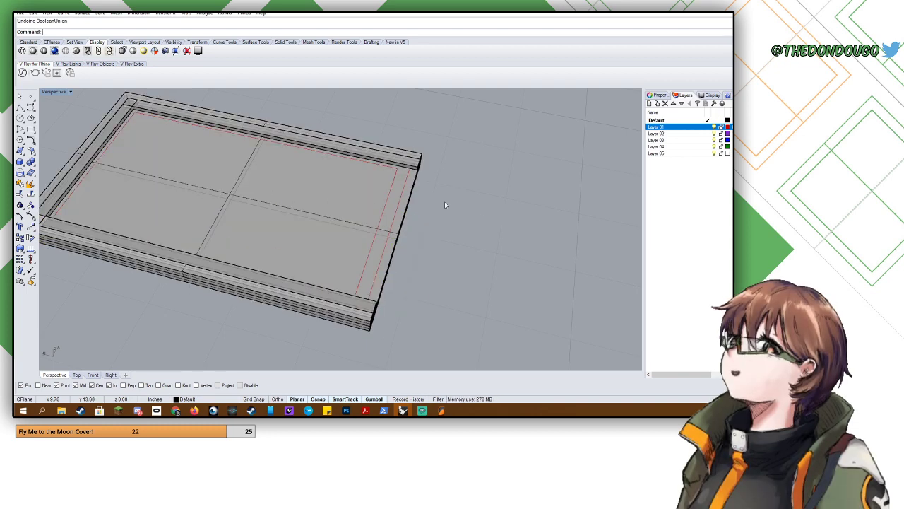
click(105, 135)
click(109, 137)
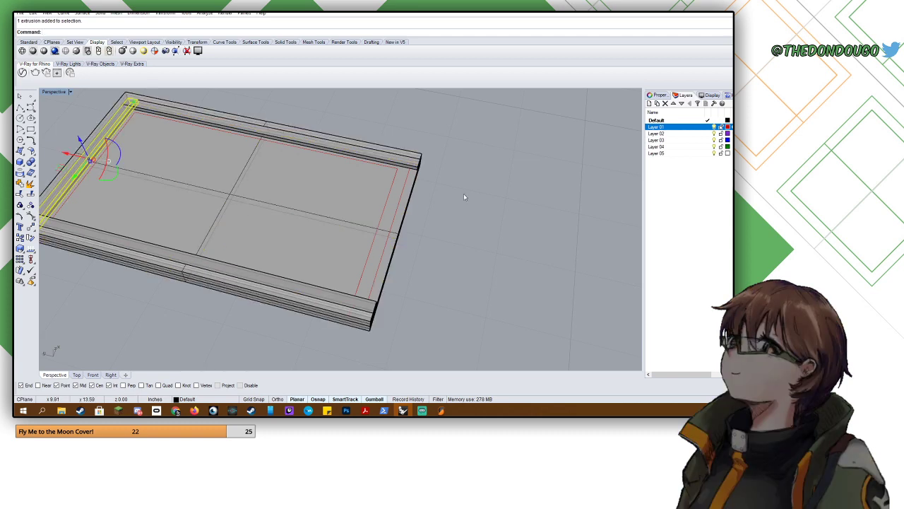
key(ctrl+v)
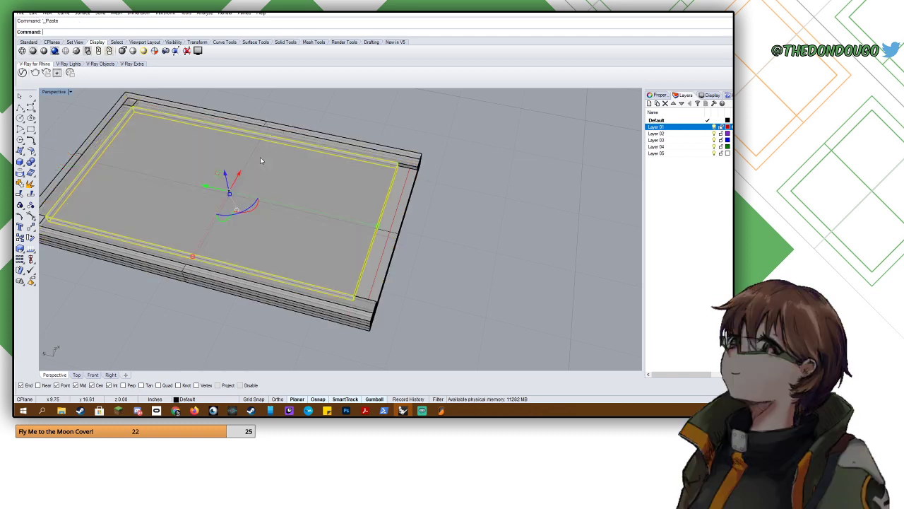
- Duplicate the closed-end profile strip, placing the copy just outside the holder's open end, and hide the card panel
shift+click(120, 119)
click(120, 122)
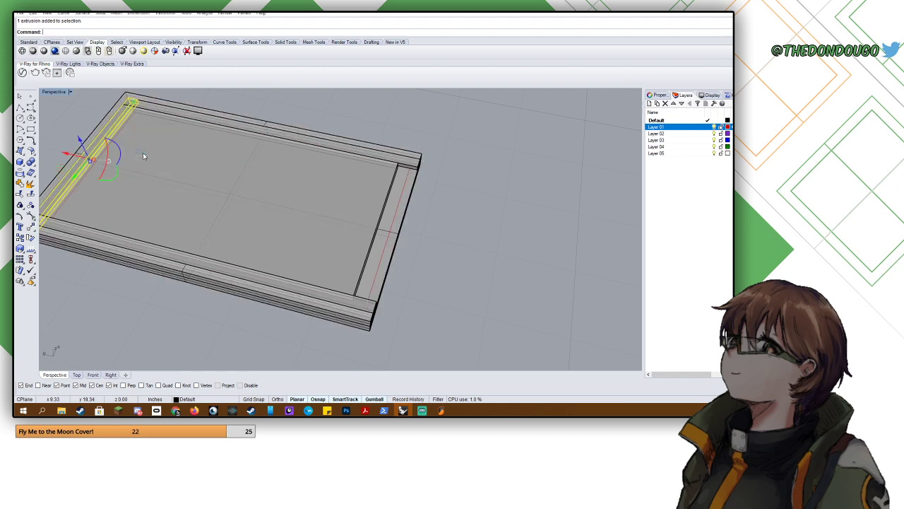
key(ctrl+v)
drag(72, 154, 413, 234)
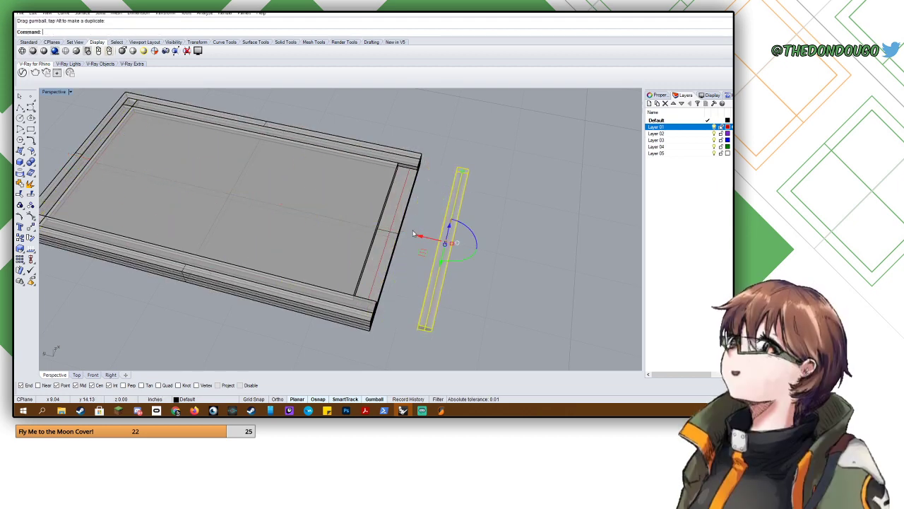
click(368, 210)
key(ctrl+h)
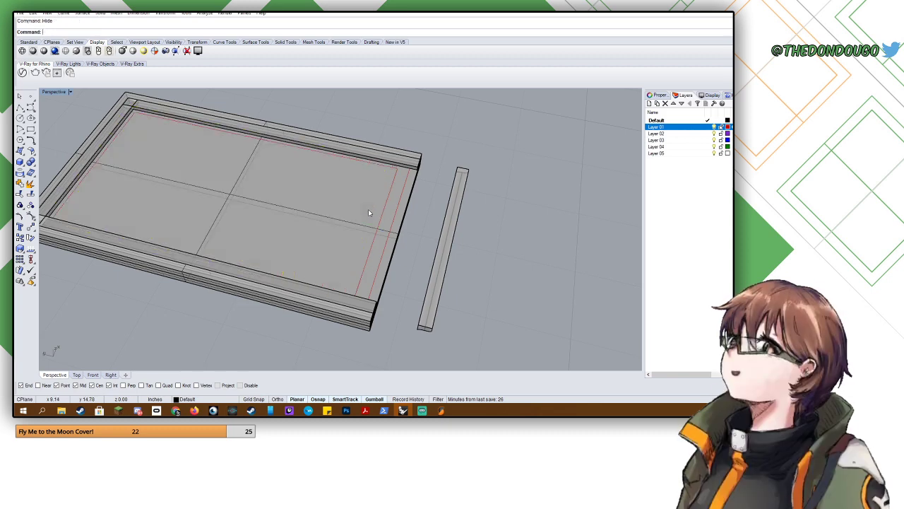
- Turn the copied profile strip around horizontally so its profile faces the opposite way
click(454, 243)
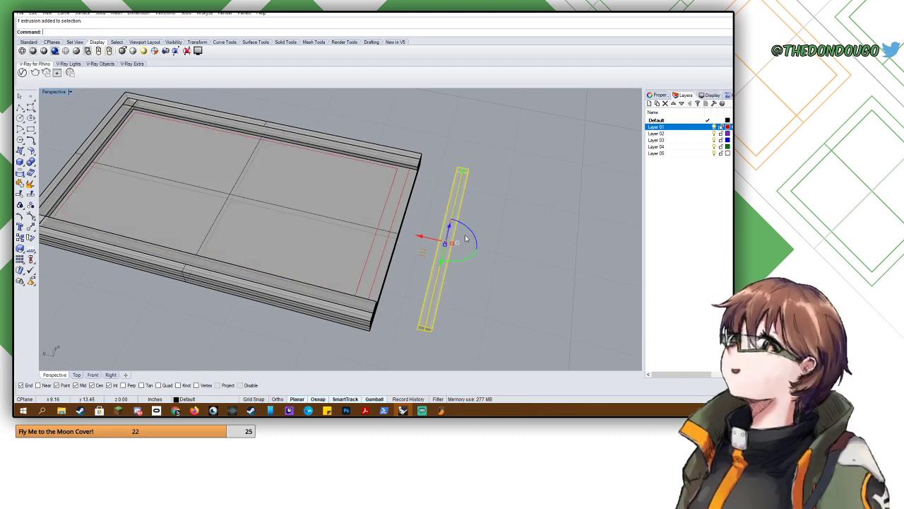
drag(452, 260, 356, 269)
right_drag(375, 258, 386, 268)
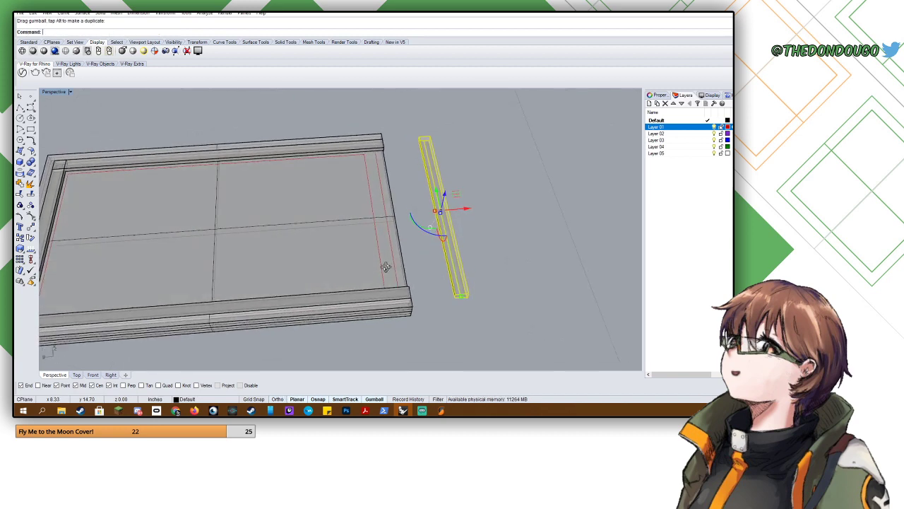
scroll(426, 233, up, 4)
right_drag(426, 233, 372, 168)
- Move the copied strip by its inner end corner to the side strip, aligned with the red outline near the open end
text(m)
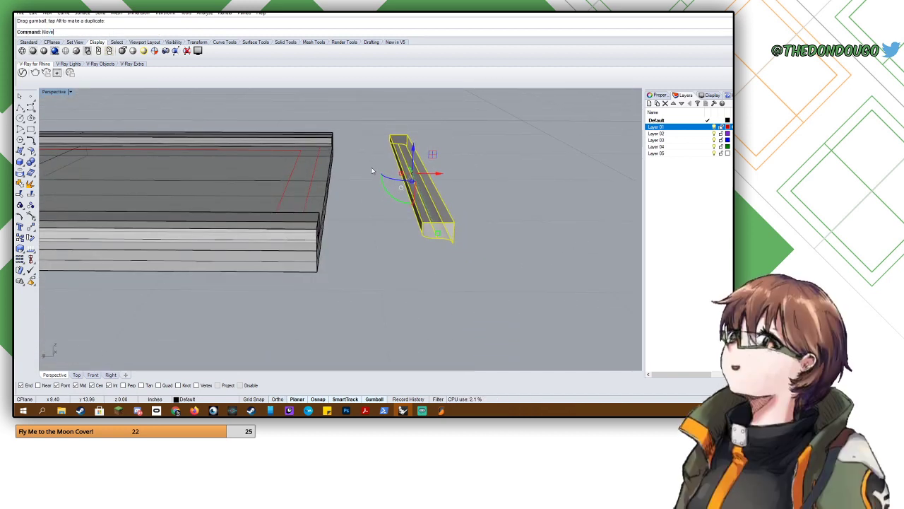
key(Return)
click(421, 224)
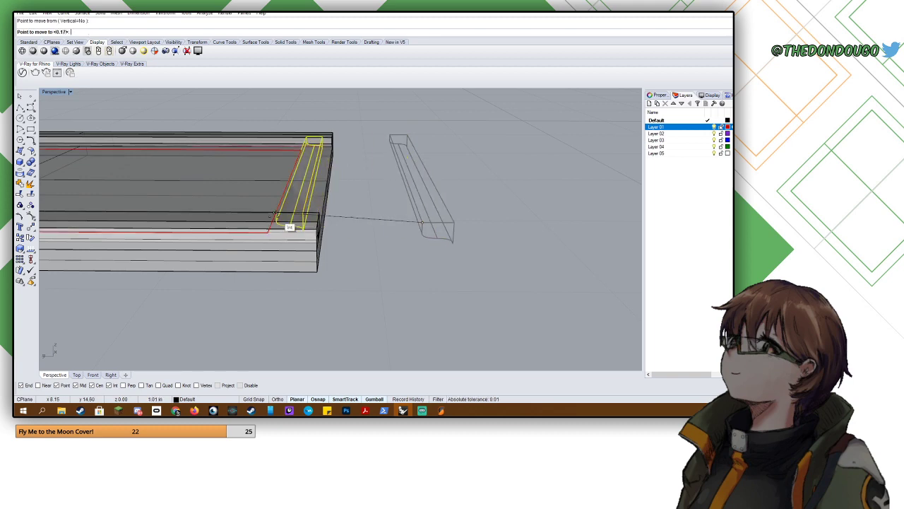
right_drag(276, 214, 406, 235)
scroll(500, 221, up, 4)
click(469, 240)
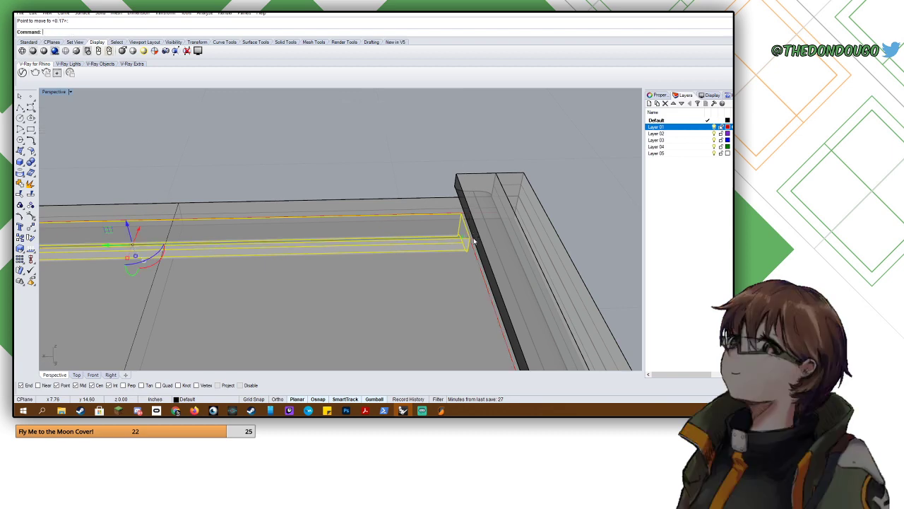
- Raise the open-end strip by the base's thickness, using the base's lower and upper outer corners as reference points
right_drag(468, 240, 383, 203)
right_drag(310, 210, 237, 197)
right_click(237, 198)
click(170, 202)
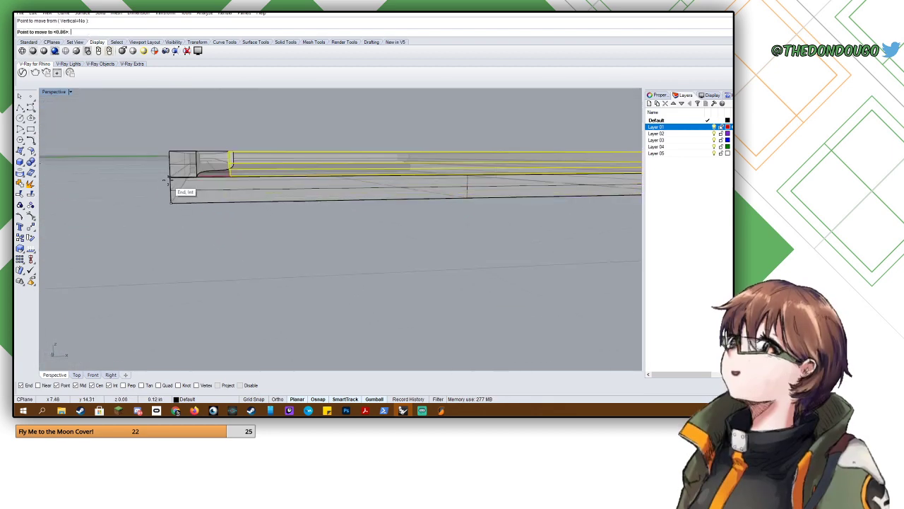
click(172, 201)
- Rotate the open-end strip 180 degrees horizontally about its centre
right_drag(140, 168, 284, 234)
scroll(282, 211, up, 5)
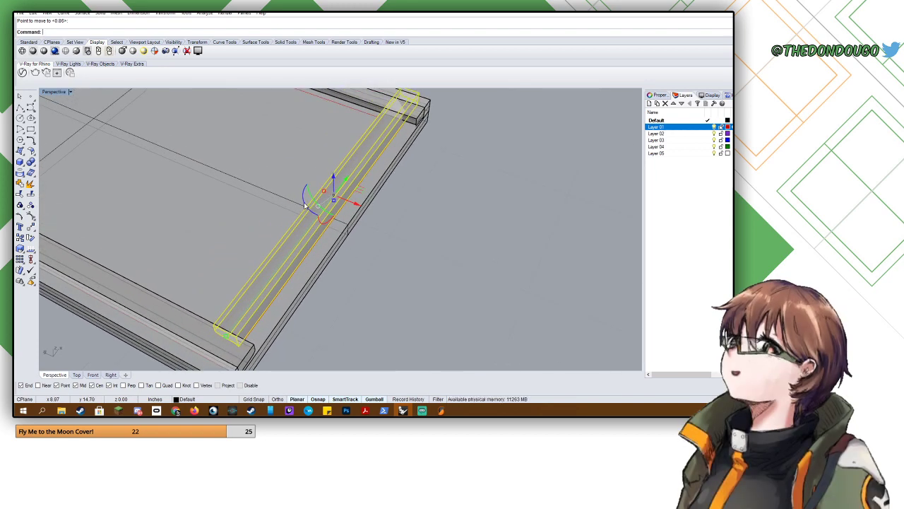
drag(305, 205, 304, 216)
key(ctrl+z)
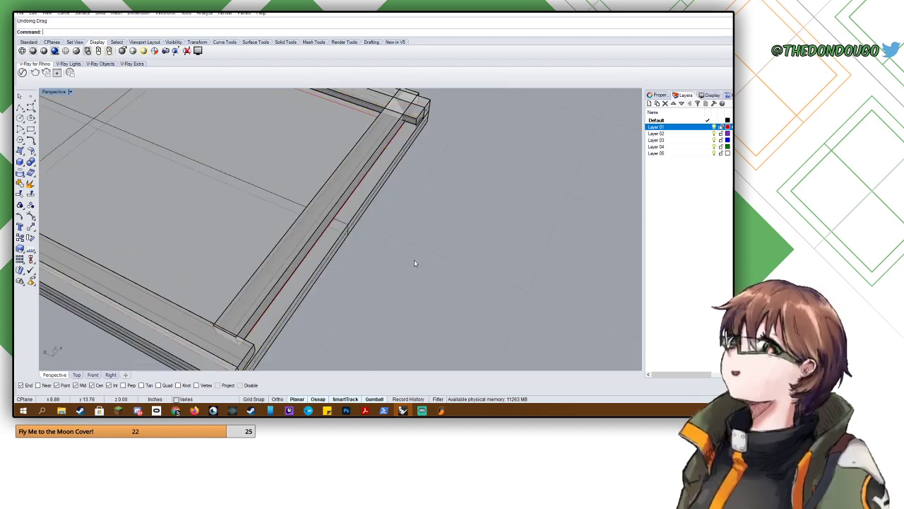
scroll(414, 263, down, 5)
click(233, 238)
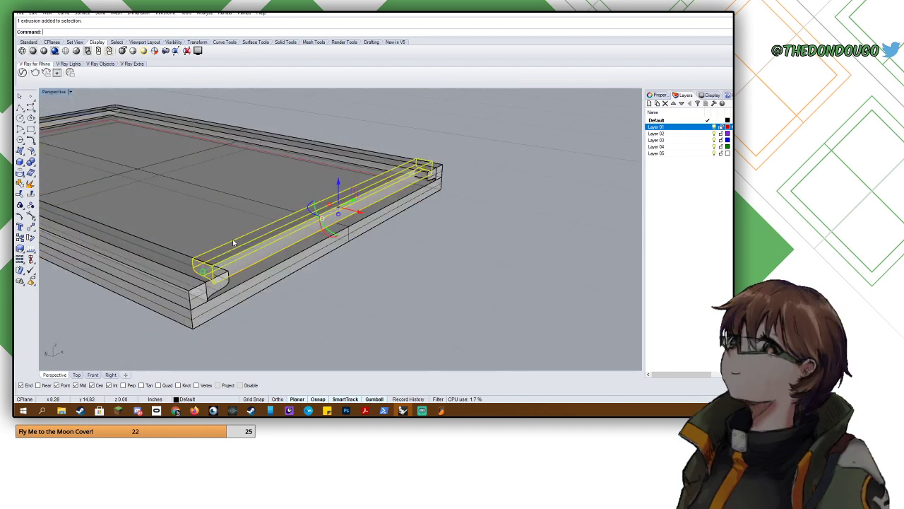
drag(311, 215, 421, 233)
key(ctrl+z)
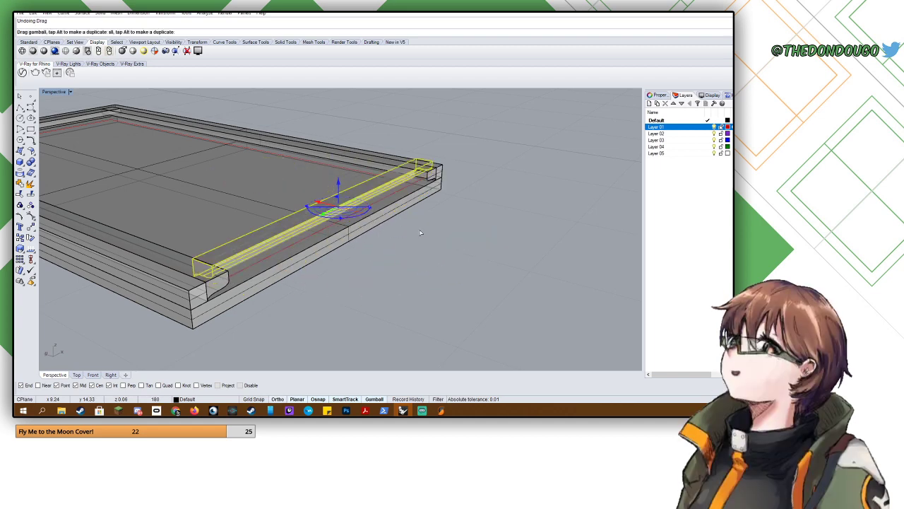
click(444, 262)
right_drag(444, 261, 336, 235)
scroll(220, 218, up, 3)
scroll(191, 210, up, 2)
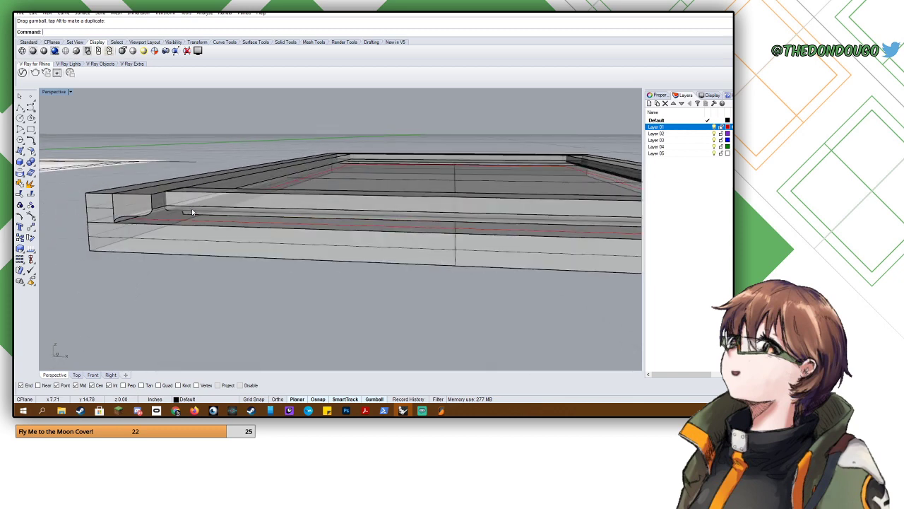
key(Return)
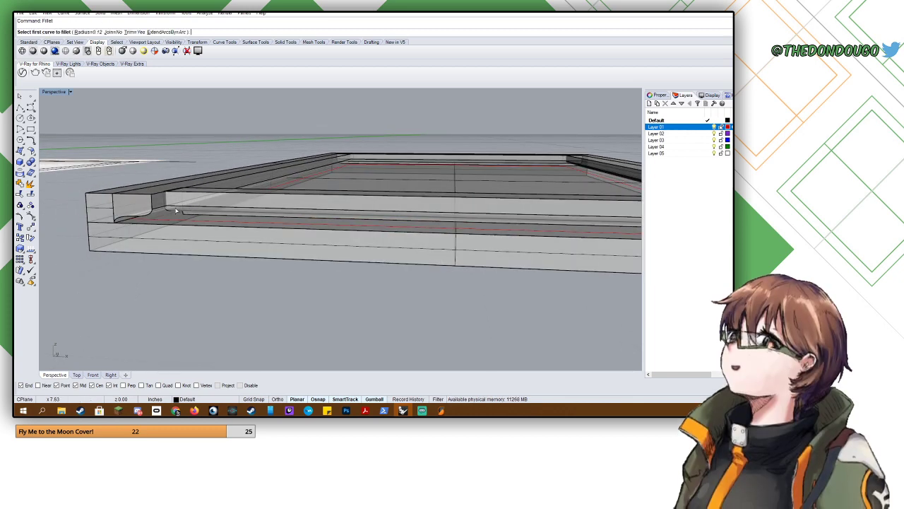
scroll(147, 197, up, 2)
key(Escape)
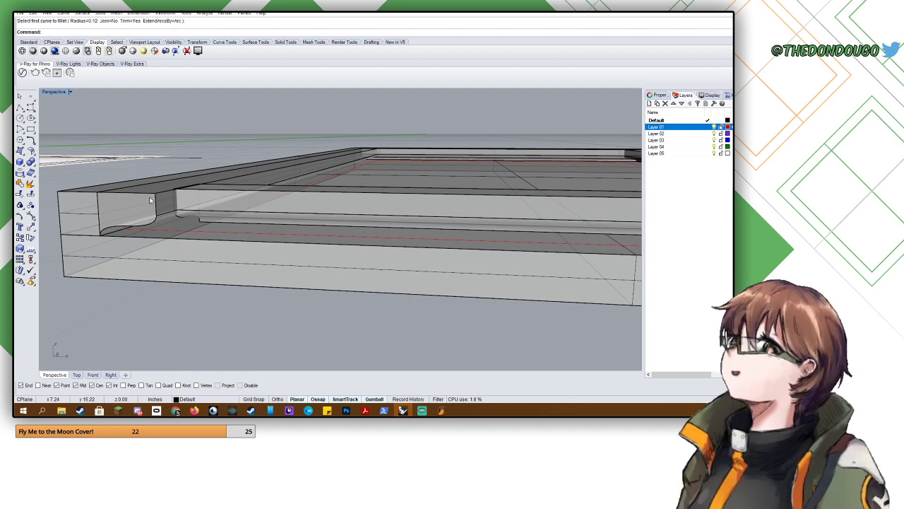
- Try to fillet the inner vertical edge of the side strip's open end with a radius of 1
text(FilletEdge)
key(Return)
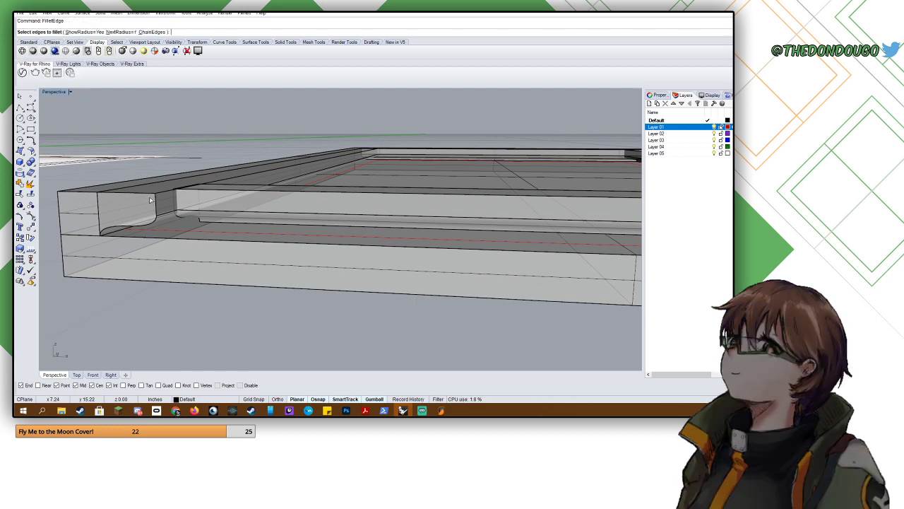
scroll(155, 202, down, 5)
right_drag(160, 200, 168, 242)
scroll(103, 228, up, 2)
scroll(161, 264, up, 9)
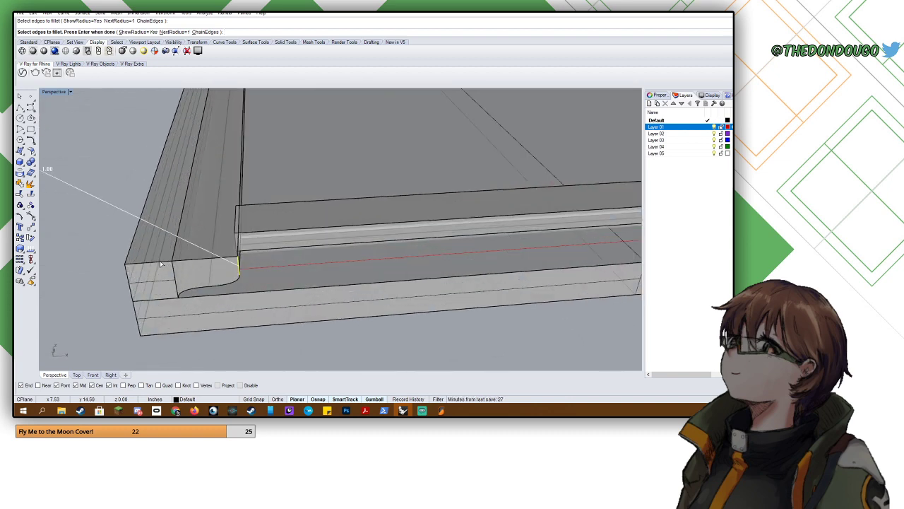
scroll(160, 261, down, 6)
scroll(200, 231, down, 3)
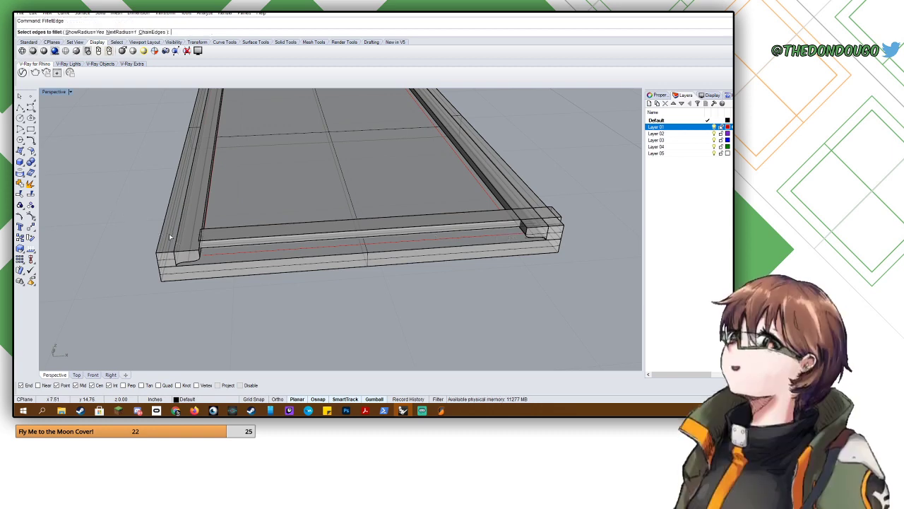
- Fillet the inner vertical edges at the open ends of both side strips with a radius of 0.05
scroll(168, 247, up, 3)
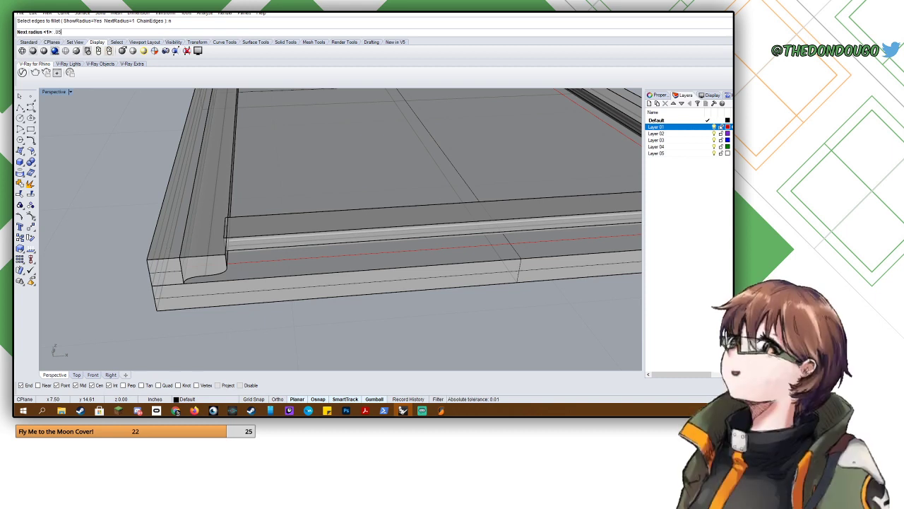
click(227, 266)
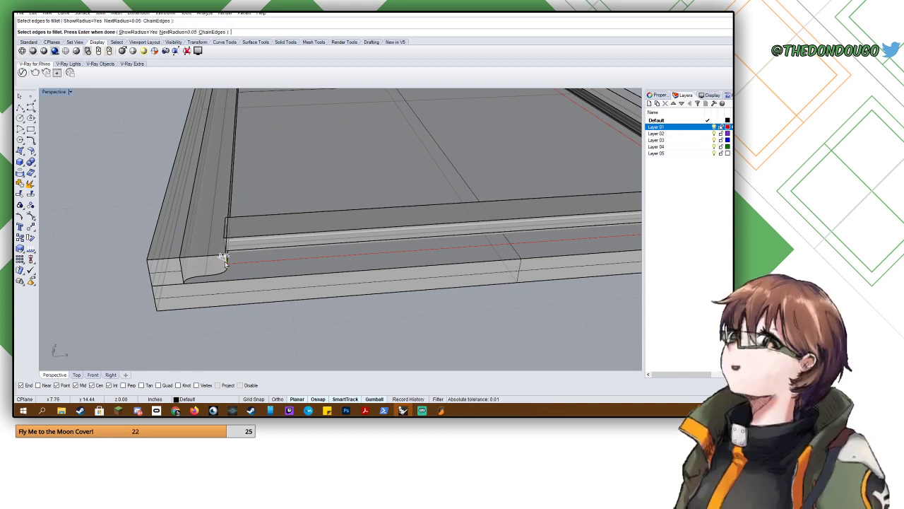
scroll(228, 266, down, 5)
scroll(276, 271, up, 6)
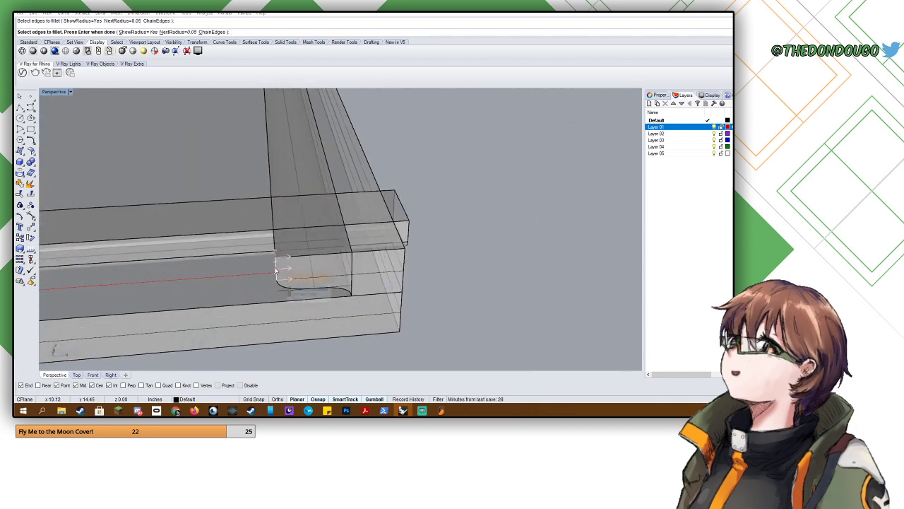
click(276, 269)
key(Return)
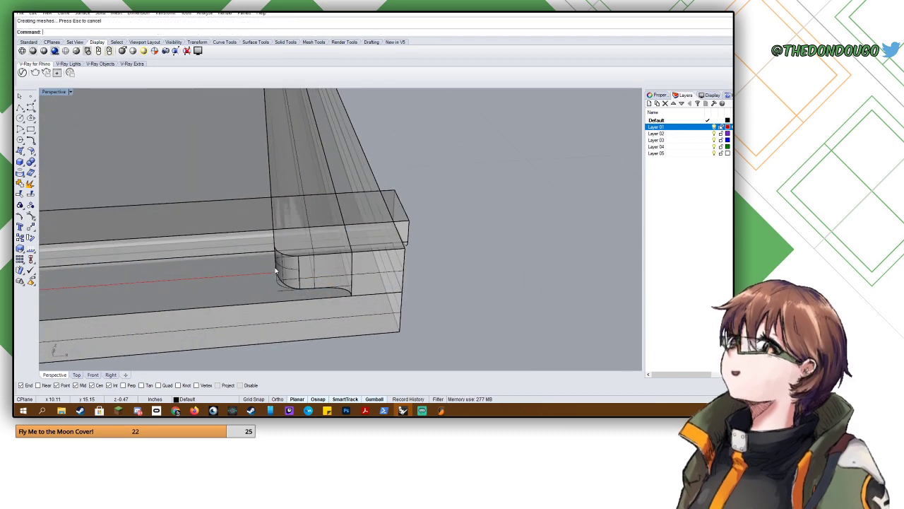
- Examine the rounded side strip ends and the profile strip across the open end from several angles
right_drag(276, 271, 282, 248)
click(297, 184)
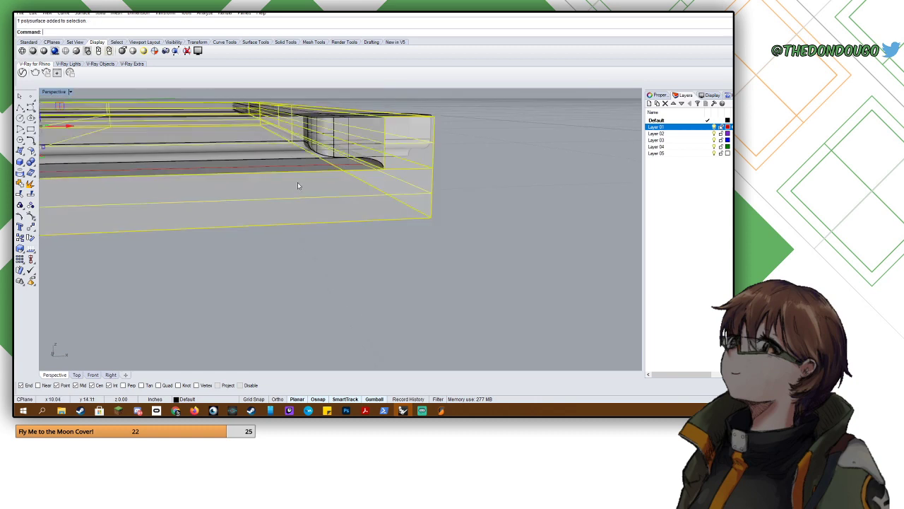
click(338, 138)
click(386, 243)
right_drag(386, 243, 382, 261)
scroll(394, 251, down, 4)
scroll(432, 245, down, 2)
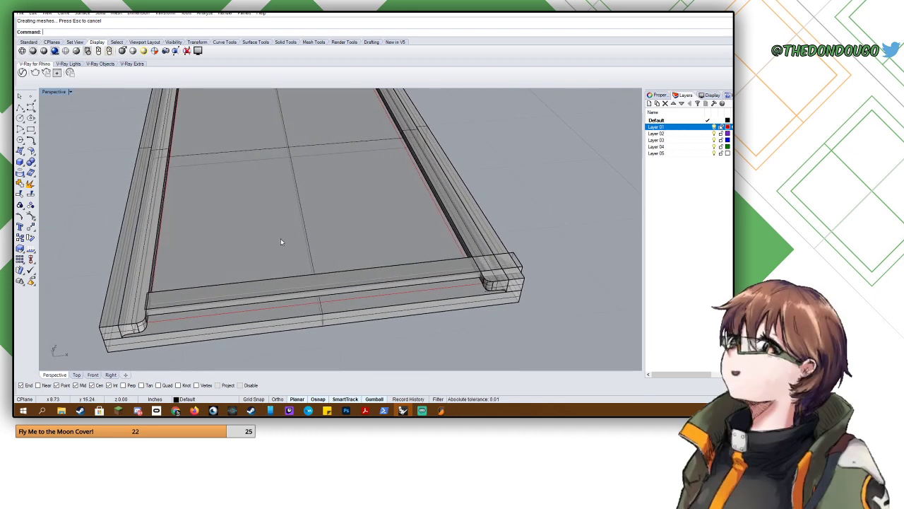
right_drag(280, 238, 225, 209)
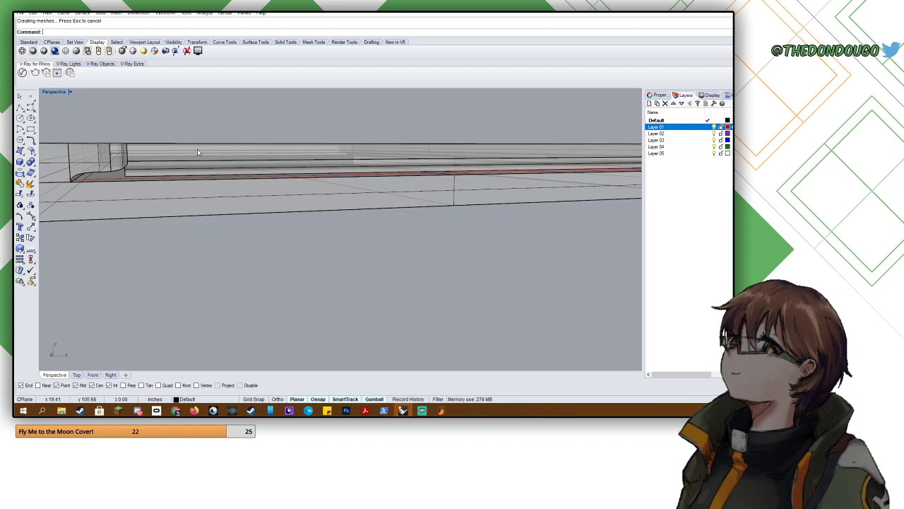
mouse_move(198, 152)
right_down()
mouse_move(169, 167)
mouse_move(64, 164)
mouse_move(170, 176)
mouse_move(194, 196)
mouse_move(188, 162)
right_up()
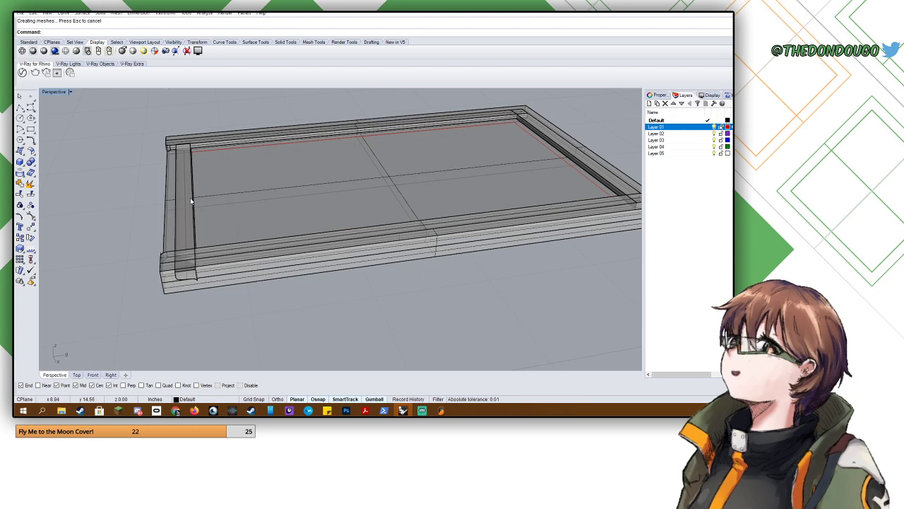
right_drag(237, 193, 140, 223)
scroll(180, 188, up, 5)
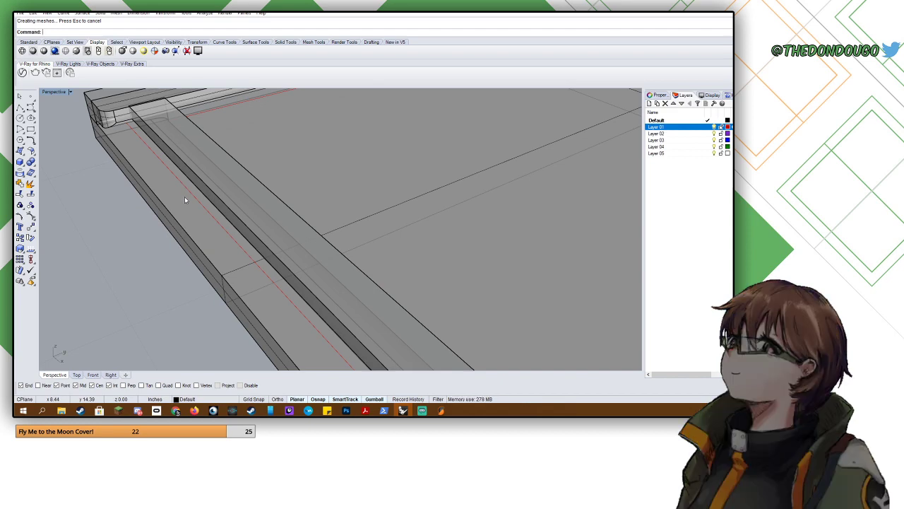
scroll(184, 197, down, 5)
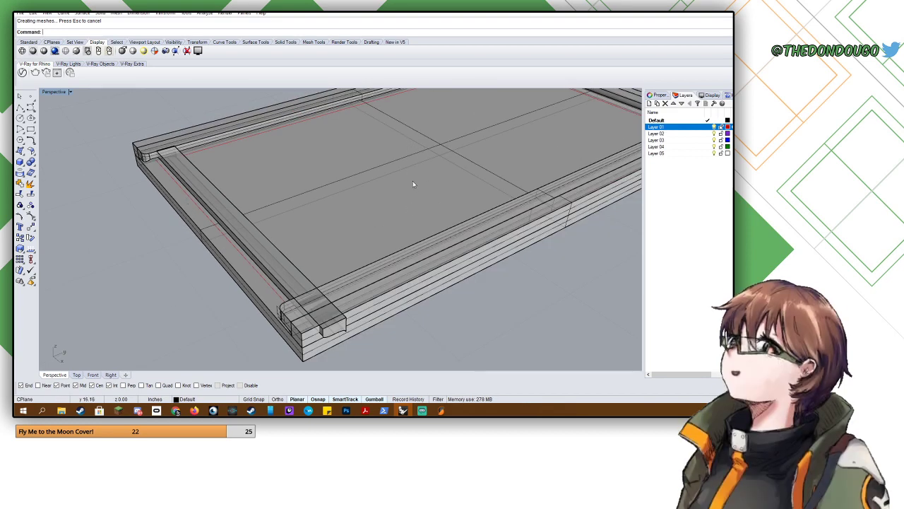
scroll(228, 222, up, 4)
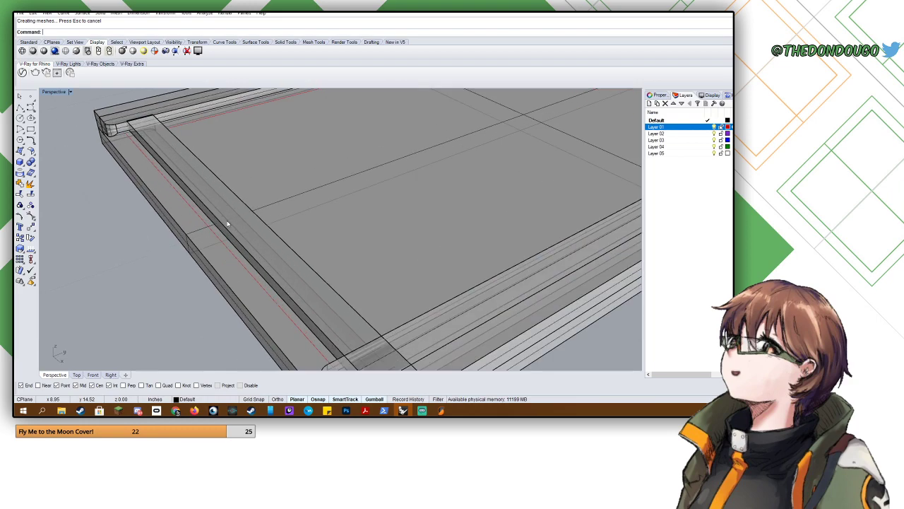
- Delete the profile strip across the holder's open end
right_drag(186, 207, 329, 200)
click(317, 209)
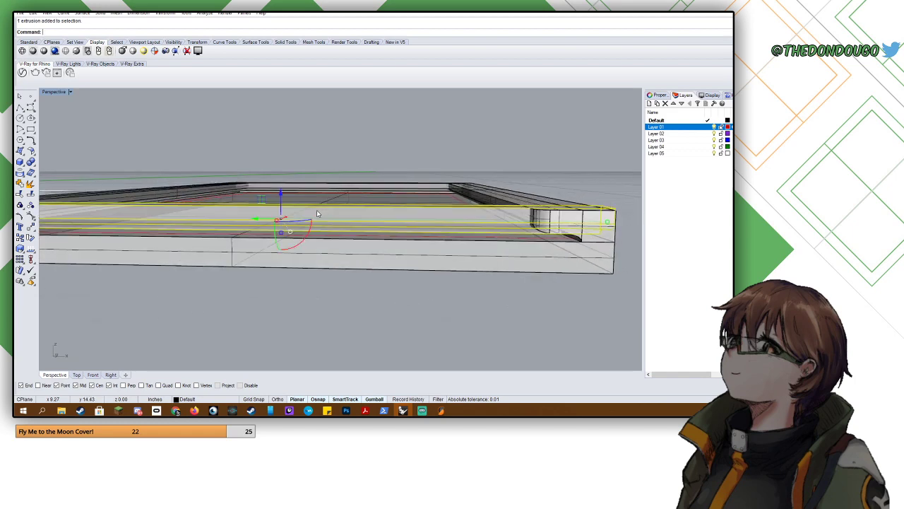
key(Delete)
- Create a three-point box across the open end, spanning the two red outlines in width and reaching the height of the side strips
right_drag(256, 247, 81, 156)
scroll(202, 169, up, 5)
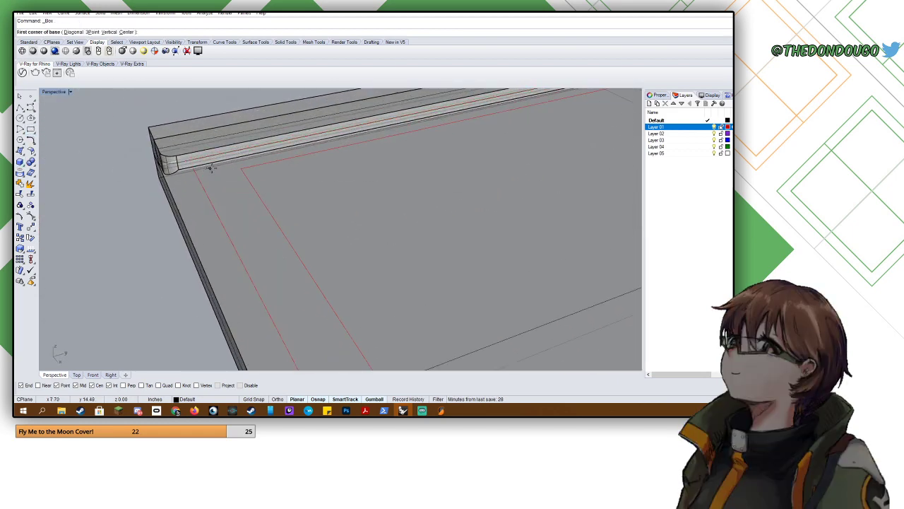
scroll(238, 168, down, 6)
right_drag(238, 168, 335, 198)
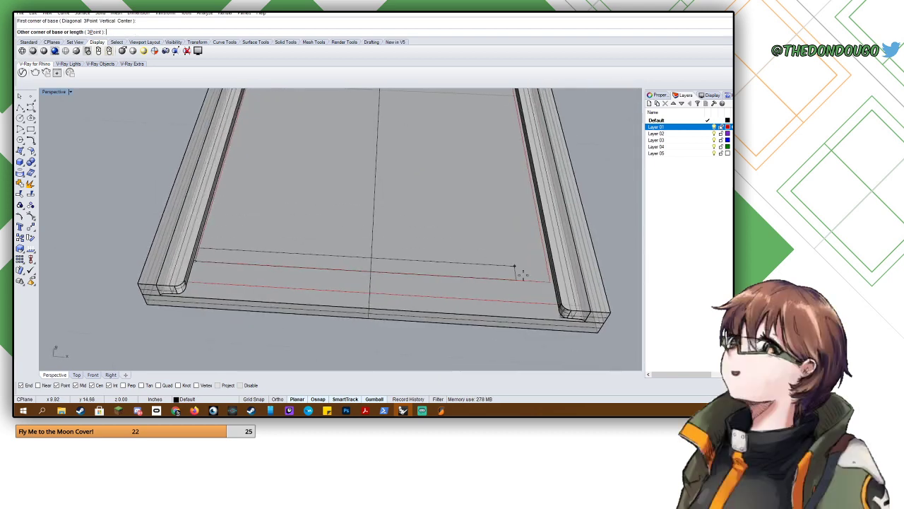
scroll(530, 272, up, 5)
shift+right_drag(556, 281, 527, 229)
text(p)
key(Return)
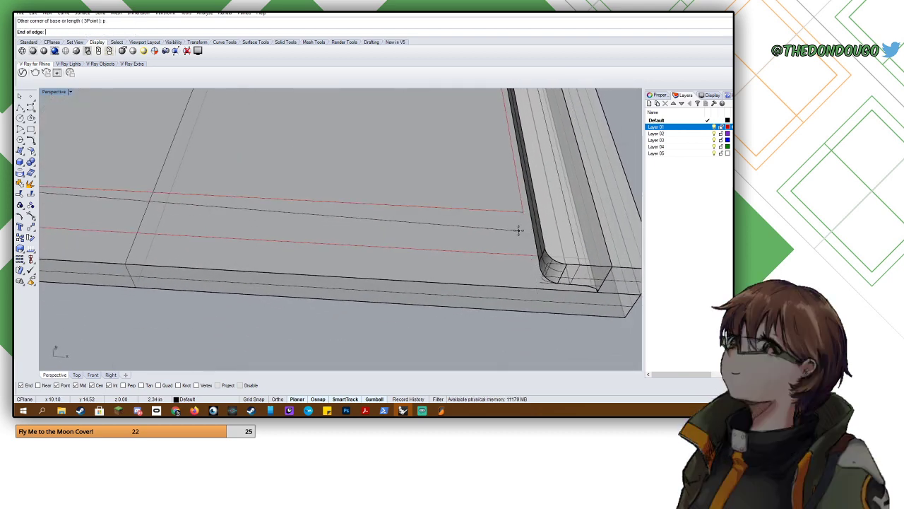
click(524, 212)
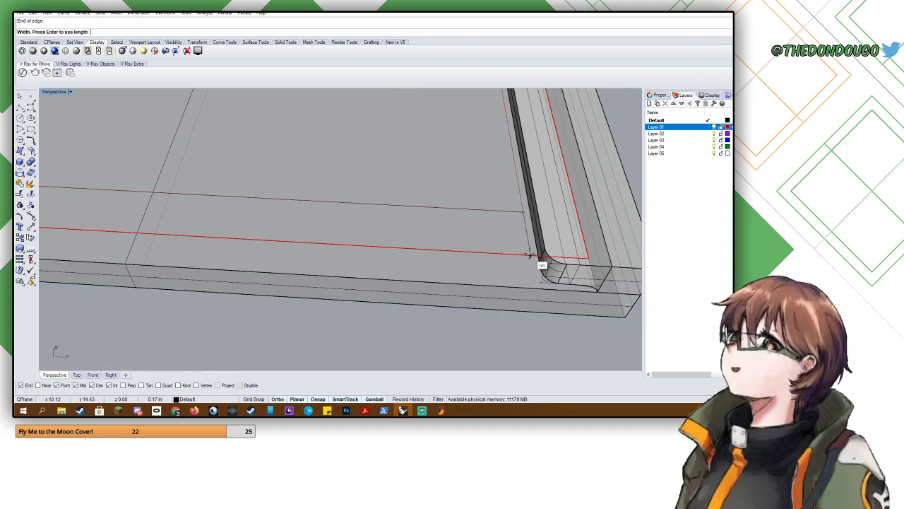
click(541, 258)
click(542, 238)
right_drag(542, 241, 515, 182)
- Reduce the open-end box to half its height with Scale1D, using its upper corner as the origin
click(514, 181)
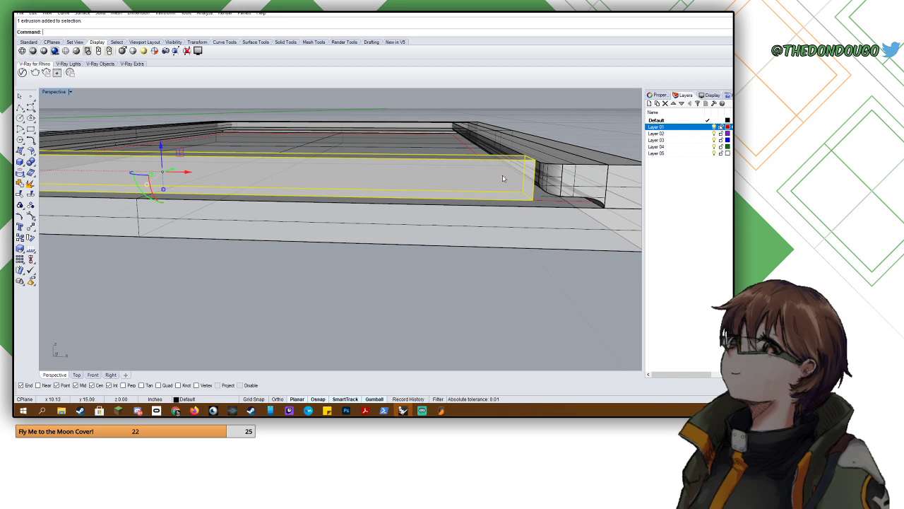
shift+right_drag(403, 172, 430, 161)
shift+right_drag(354, 165, 516, 199)
mouse_move(297, 178)
shift+right_down()
mouse_move(426, 185)
mouse_move(335, 169)
shift+right_up()
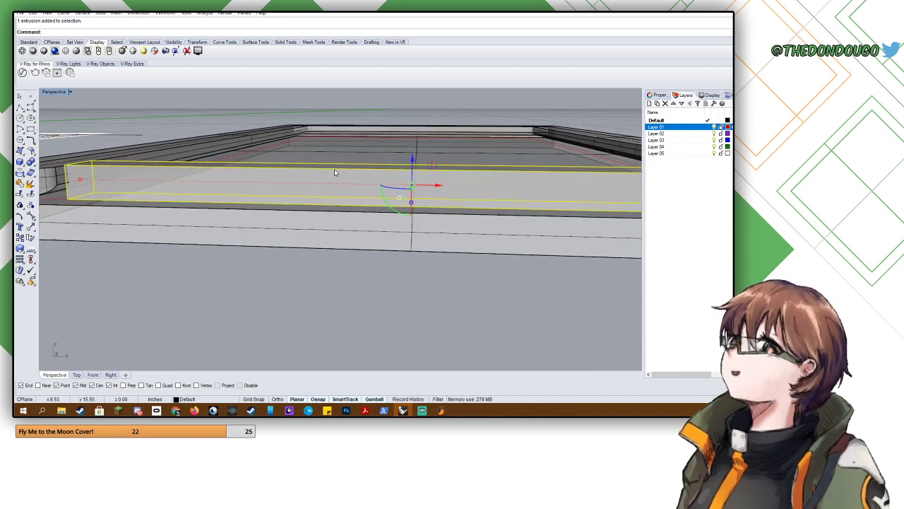
text(Scale1D)
key(Return)
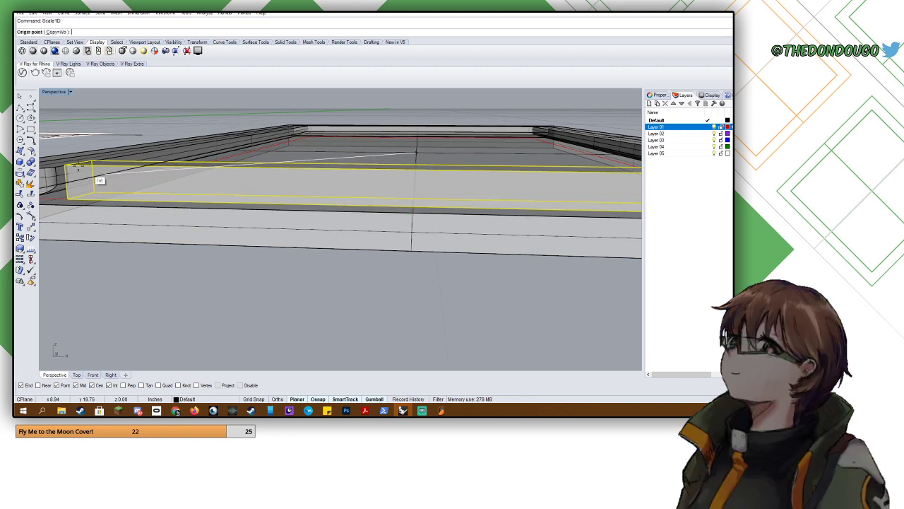
click(67, 165)
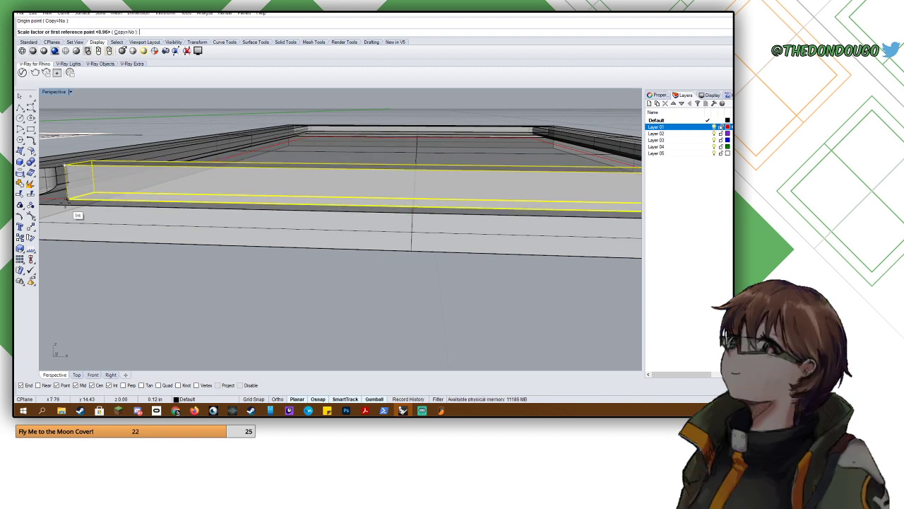
click(68, 181)
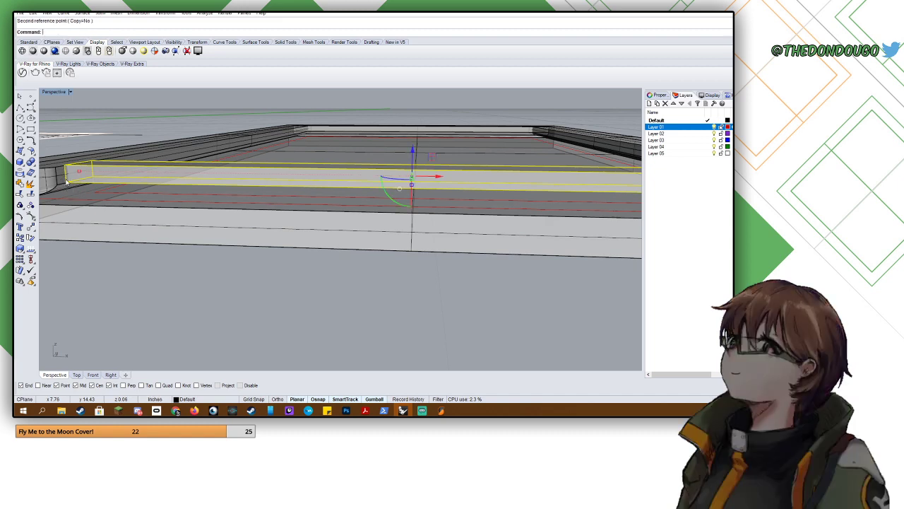
- Boolean-union the base and rim with the profile strips along both long sides
right_drag(166, 161, 226, 283)
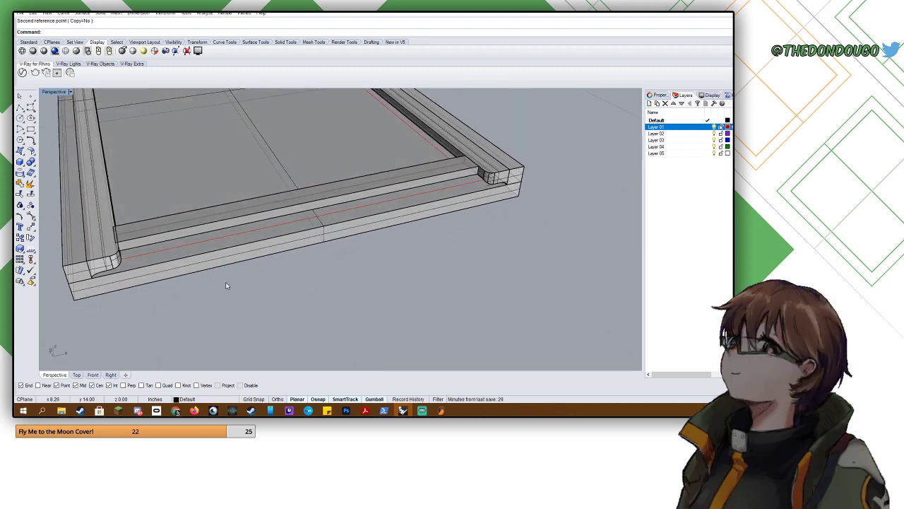
text(BooleanUnion)
key(Return)
scroll(225, 281, down, 6)
click(162, 244)
click(144, 209)
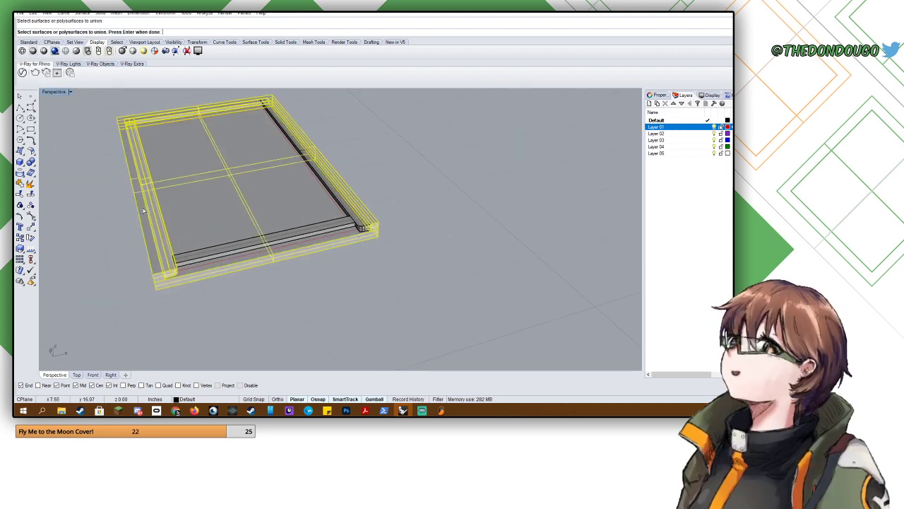
click(325, 180)
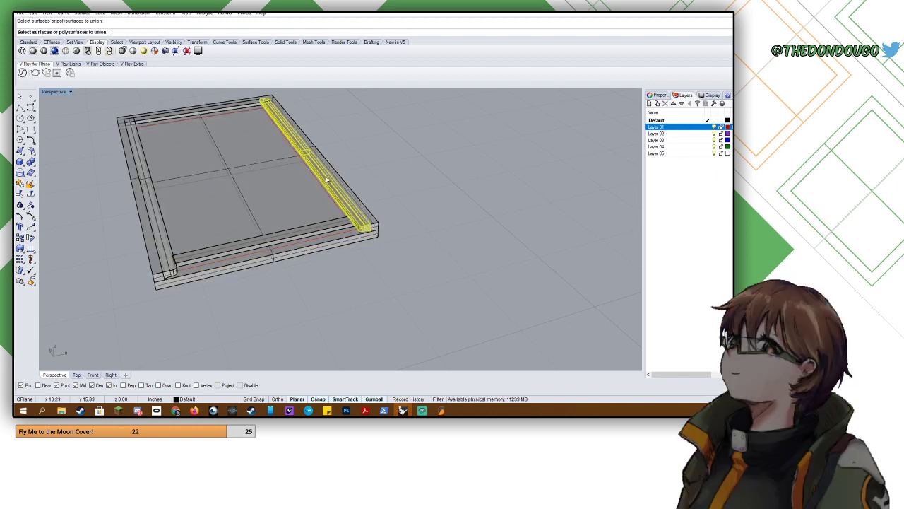
key(Return)
click(311, 204)
key(Return)
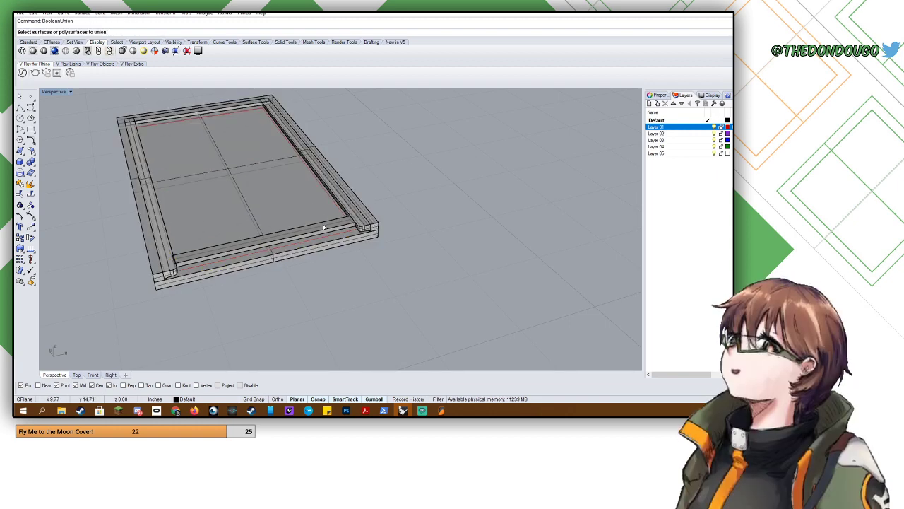
- Boolean-union the open-end box with the rest of the holder
click(323, 226)
key(Return)
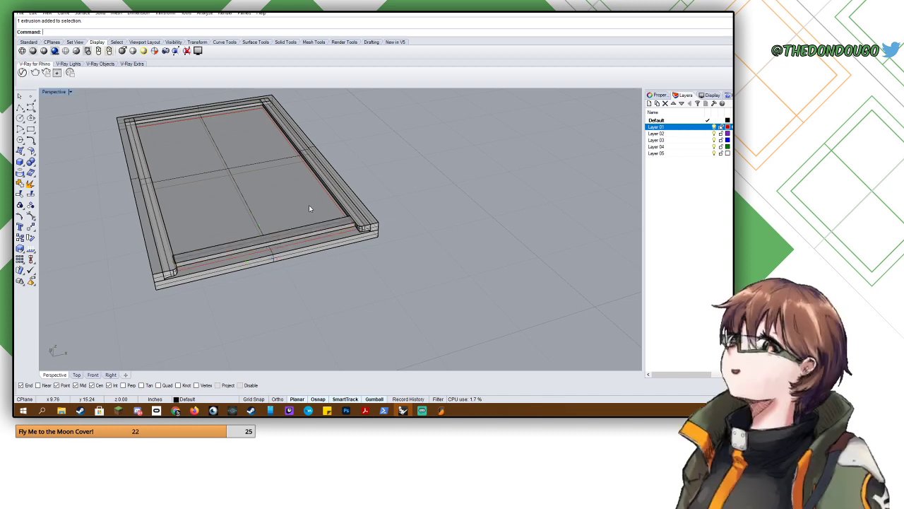
click(309, 226)
click(307, 215)
key(Return)
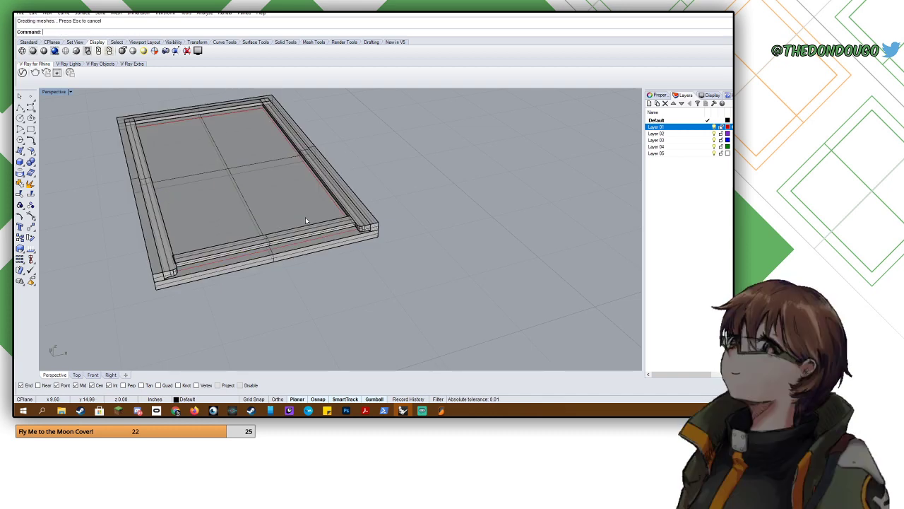
- Fillet the vertical edge where one end of the open-end bar meets the side strip, with a radius of 0.05
text(Fi)
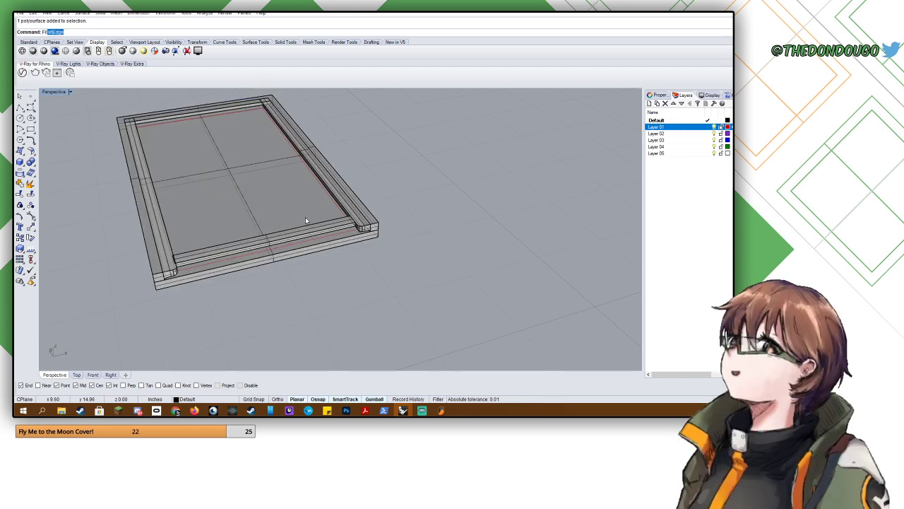
text(lletEdge)
key(Return)
scroll(342, 229, up, 12)
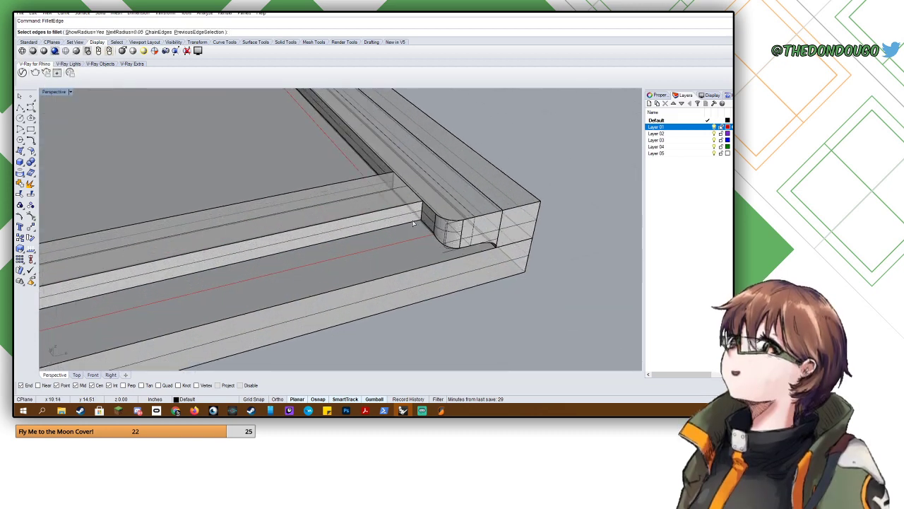
click(422, 218)
key(Return)
key(Return)
scroll(421, 218, down, 9)
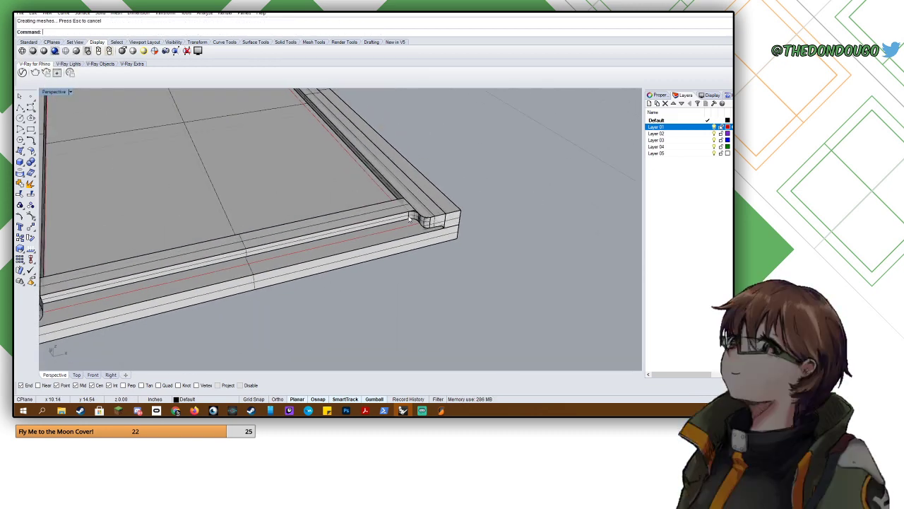
- Apply the same 0.05 fillet to the vertical edge at the opposite end of the open-end bar
right_drag(316, 223, 190, 229)
scroll(190, 229, up, 9)
right_drag(247, 236, 400, 180)
scroll(272, 227, up, 3)
scroll(272, 227, up, 3)
key(Return)
click(255, 219)
key(Return)
key(Return)
scroll(262, 217, down, 5)
scroll(400, 179, down, 5)
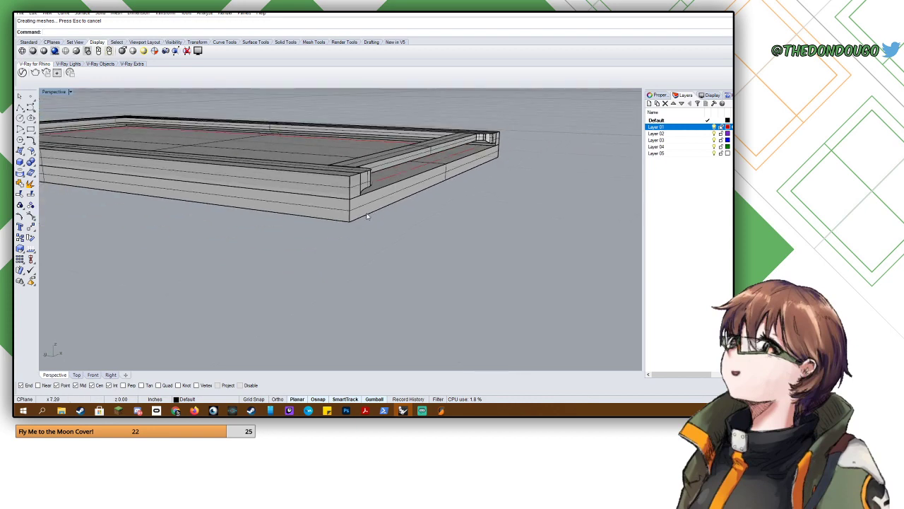
- Start a 0.05 edge fillet on the holder and select all four bottom perimeter edges
scroll(385, 211, up, 3)
key(Return)
click(359, 219)
click(325, 223)
scroll(330, 225, down, 8)
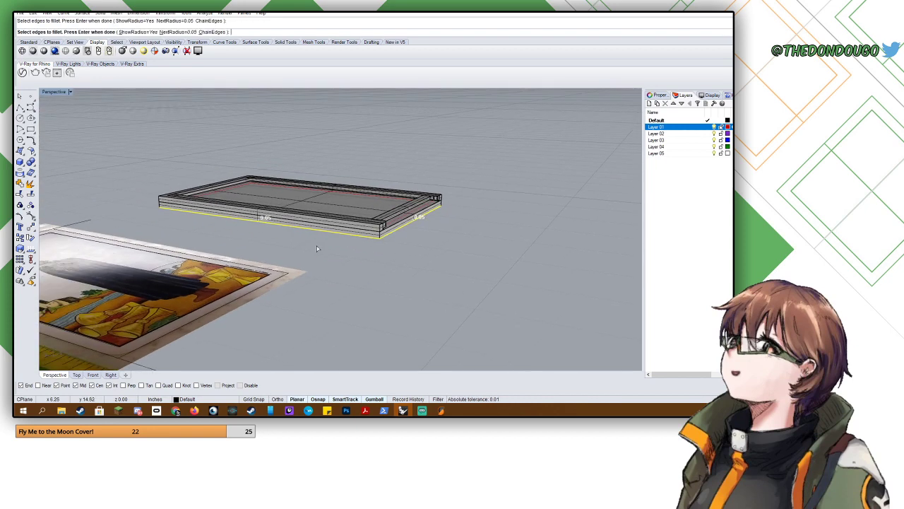
right_drag(255, 216, 253, 292)
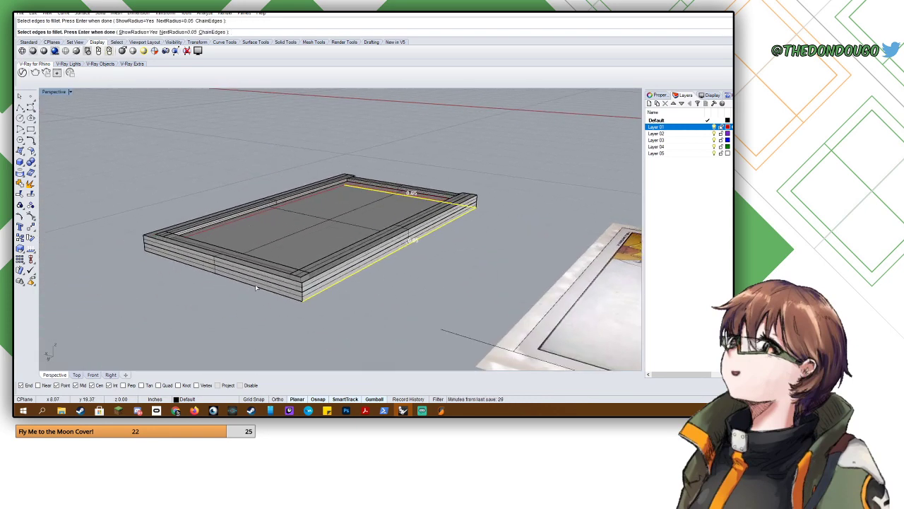
right_drag(147, 274, 285, 279)
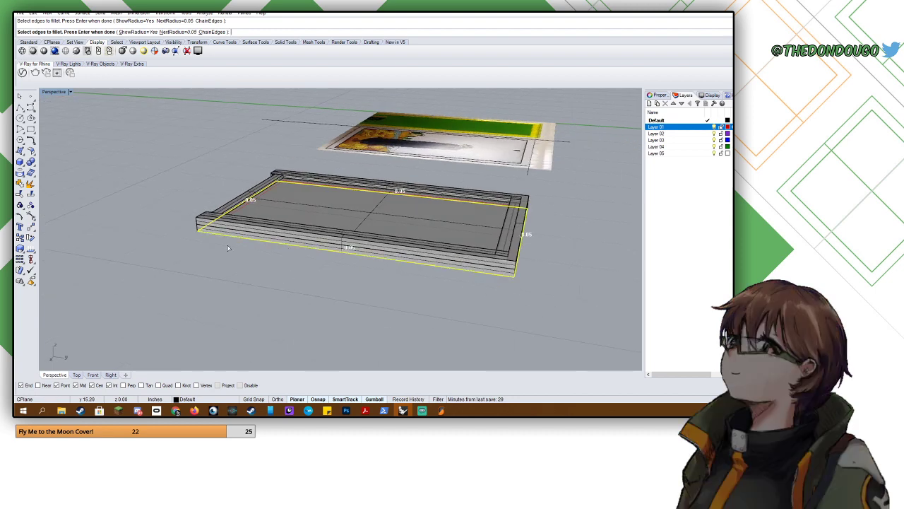
right_drag(228, 245, 212, 246)
- Add the vertical edges at the holder's four outer corners to the selection and apply the 0.05 fillet
scroll(210, 246, up, 5)
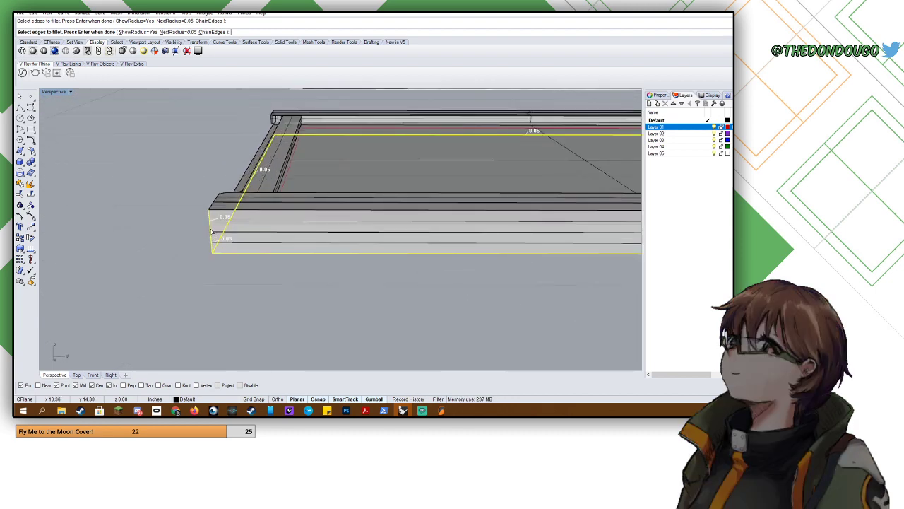
scroll(210, 232, down, 5)
scroll(408, 238, up, 5)
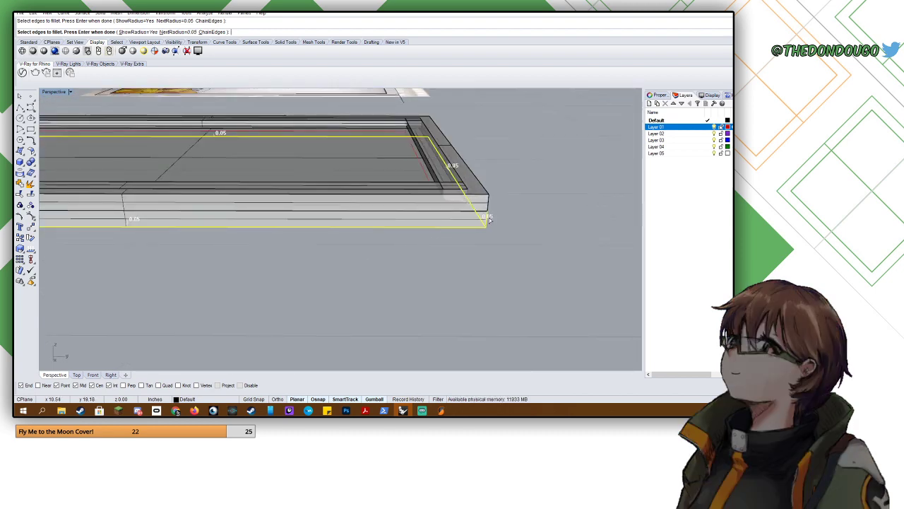
right_drag(511, 199, 507, 283)
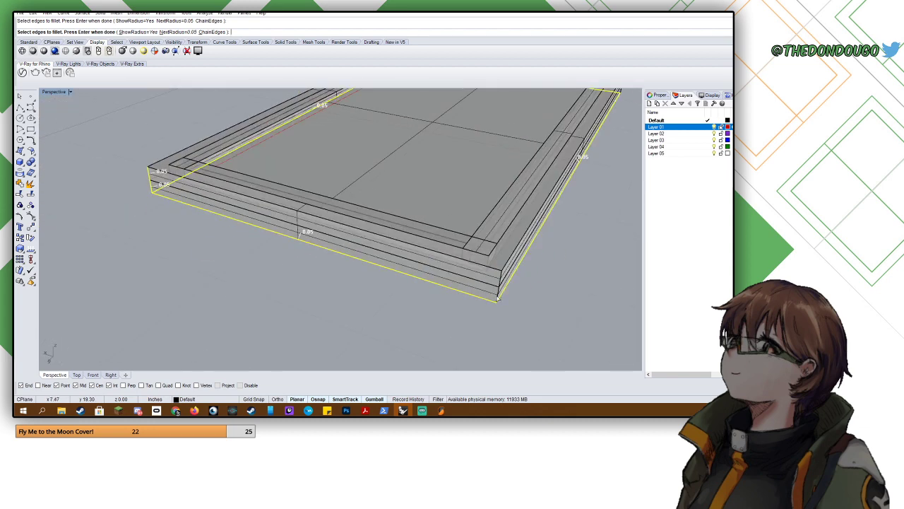
scroll(500, 276, down, 4)
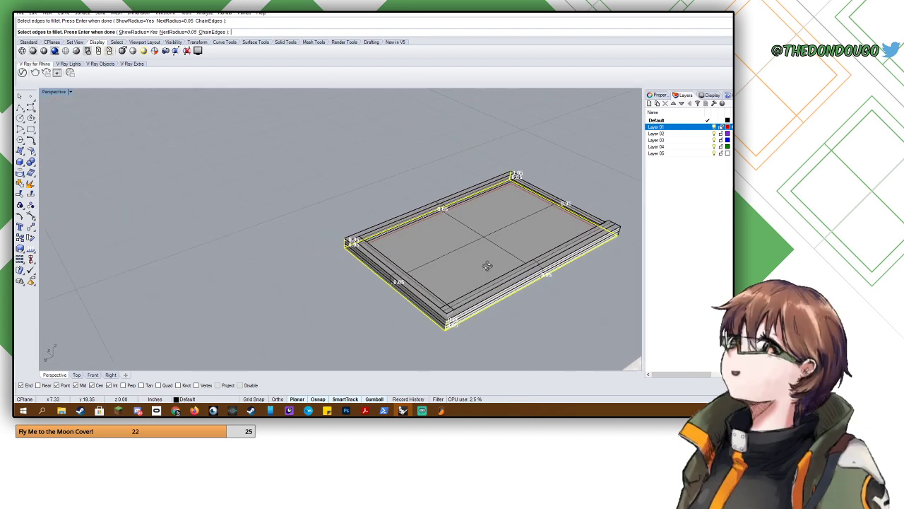
right_drag(487, 266, 361, 247)
scroll(356, 272, up, 5)
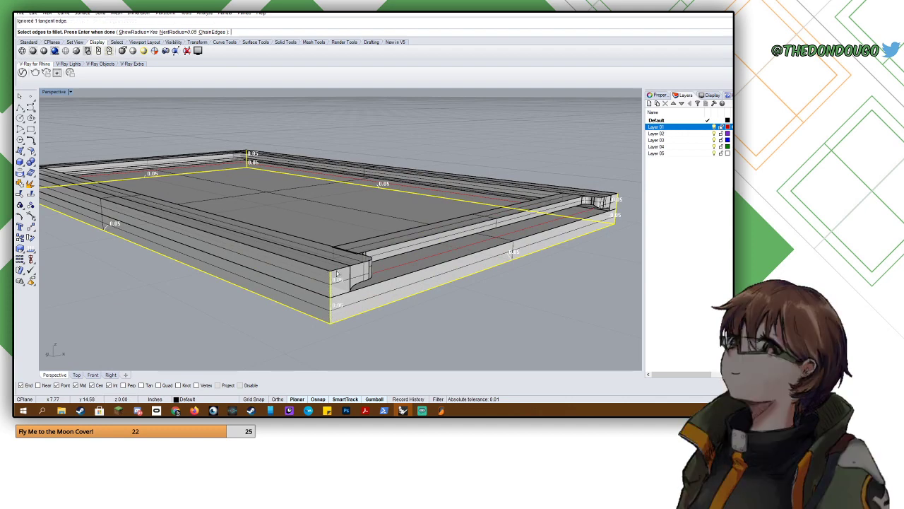
key(Return)
key(Return)
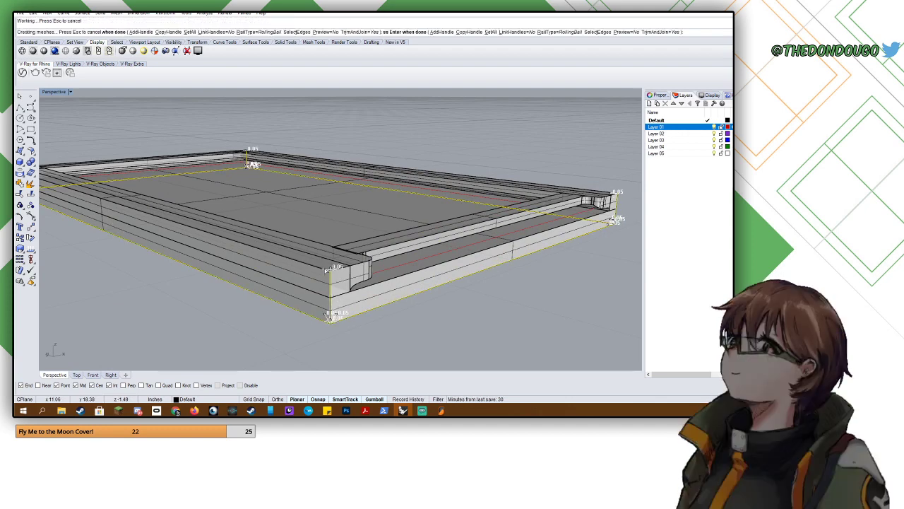
- Try a 0.05 fillet on the top outer edge of one long side of the holder
right_drag(325, 272, 487, 271)
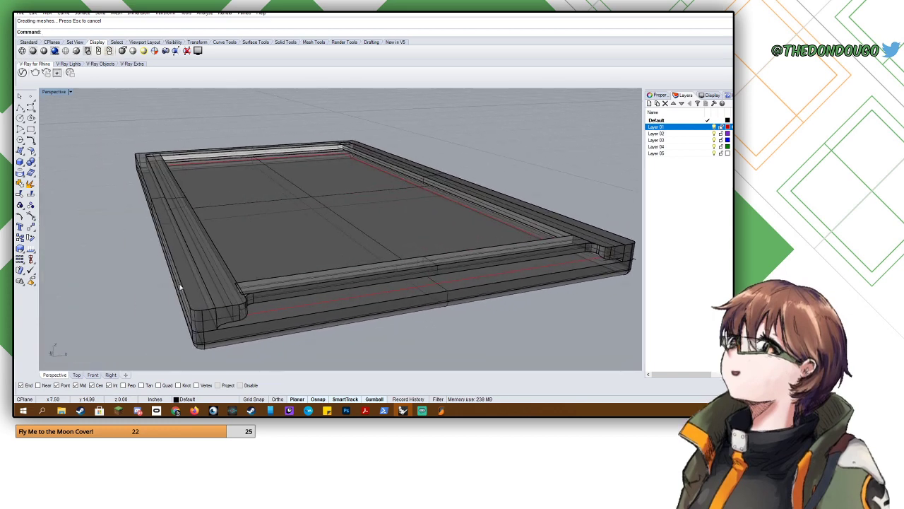
scroll(183, 280, up, 5)
scroll(187, 280, down, 5)
key(Return)
click(185, 275)
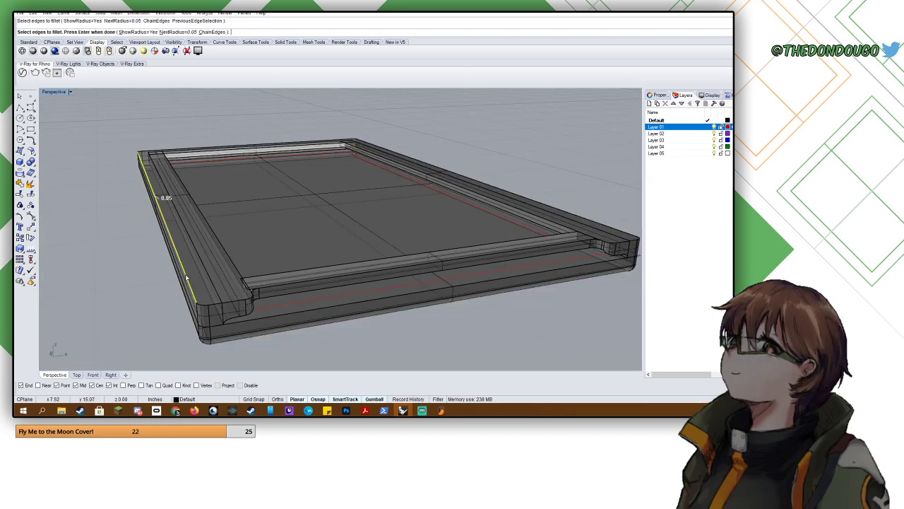
key(Return)
key(Return)
- Try the same 0.05 fillet on the top outer edge of the opposite long side
right_drag(346, 272, 244, 263)
right_drag(323, 241, 316, 251)
click(322, 256)
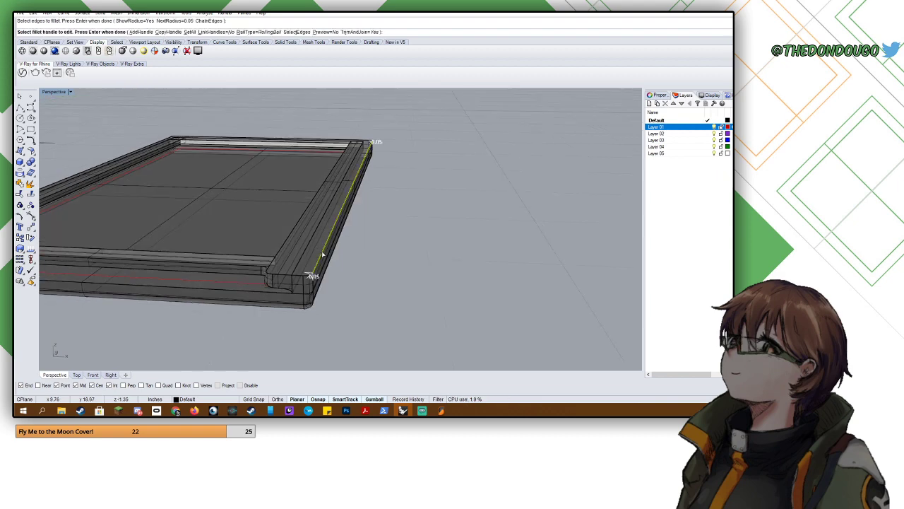
key(Return)
key(Return)
- Set the perspective viewport to Shaded display mode and examine the filleted corner at the closed end
right_drag(422, 190, 270, 205)
scroll(355, 164, up, 5)
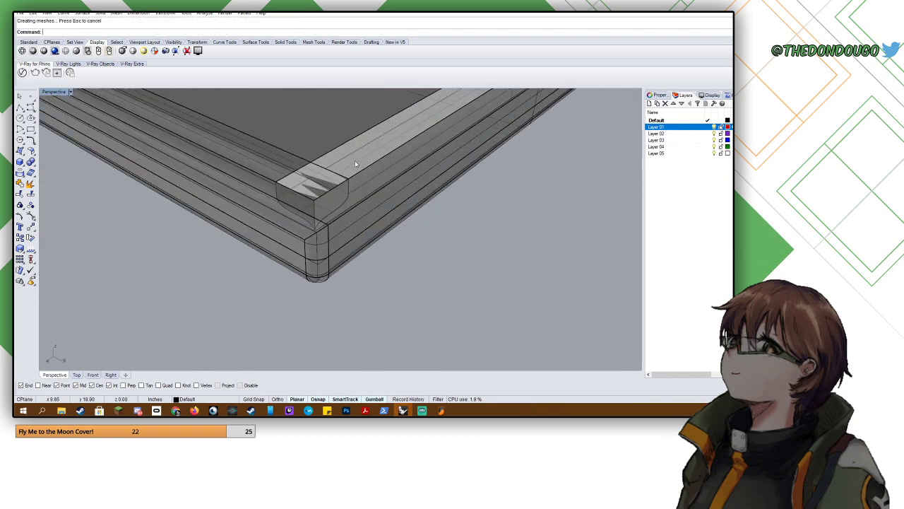
right_drag(347, 184, 185, 132)
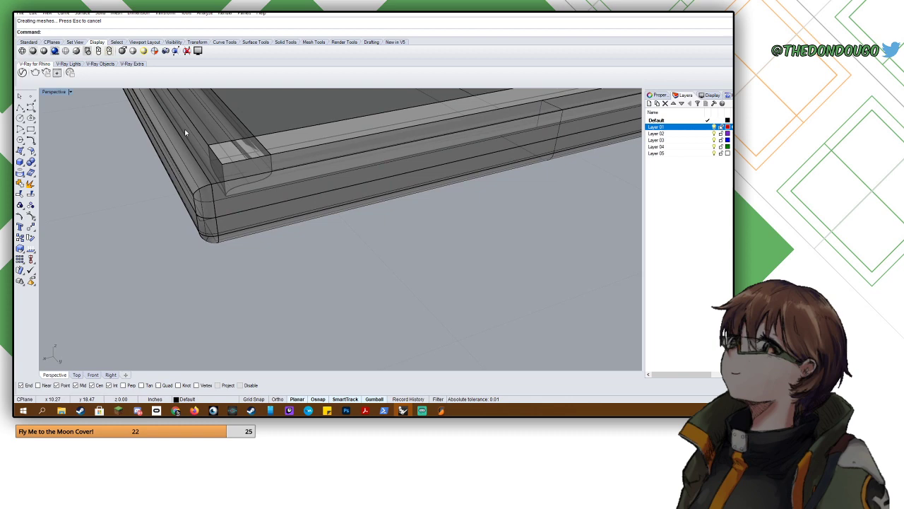
click(67, 92)
click(70, 119)
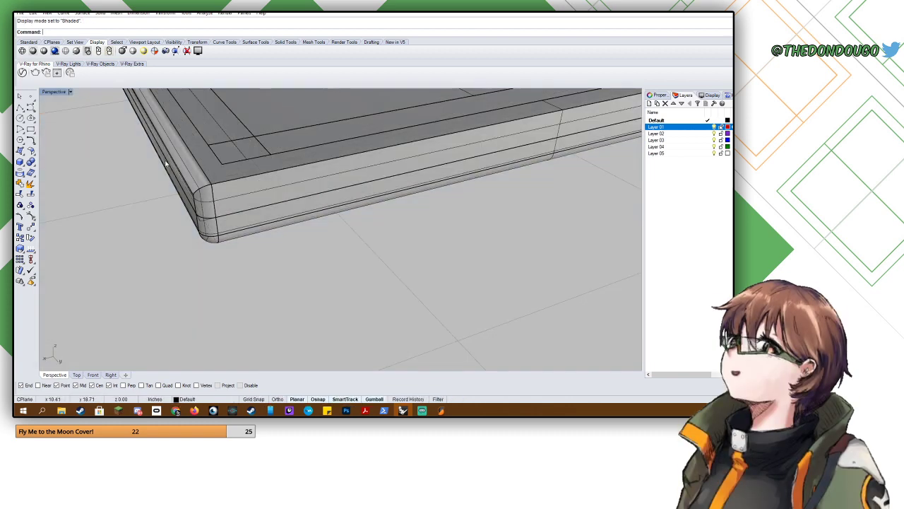
right_drag(166, 164, 229, 192)
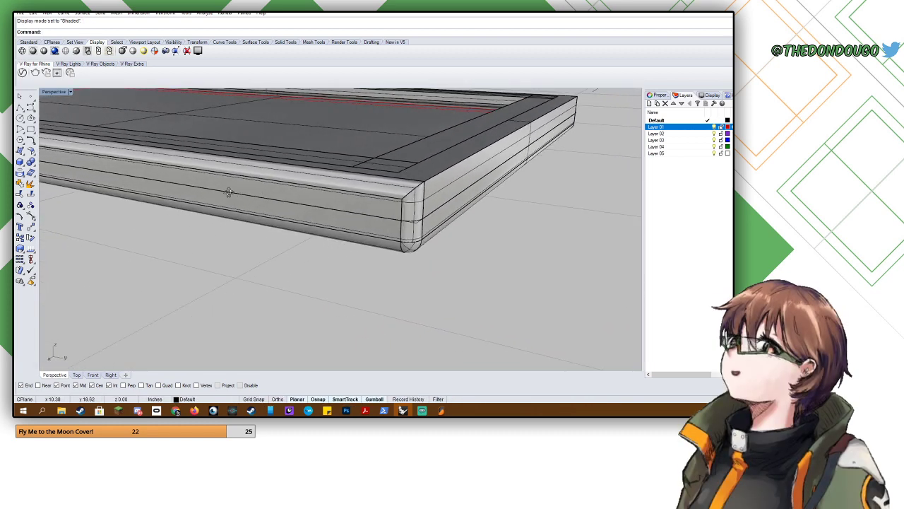
- Try a 0.05 fillet on the top outer edge of the holder's closed short end
click(448, 179)
key(Escape)
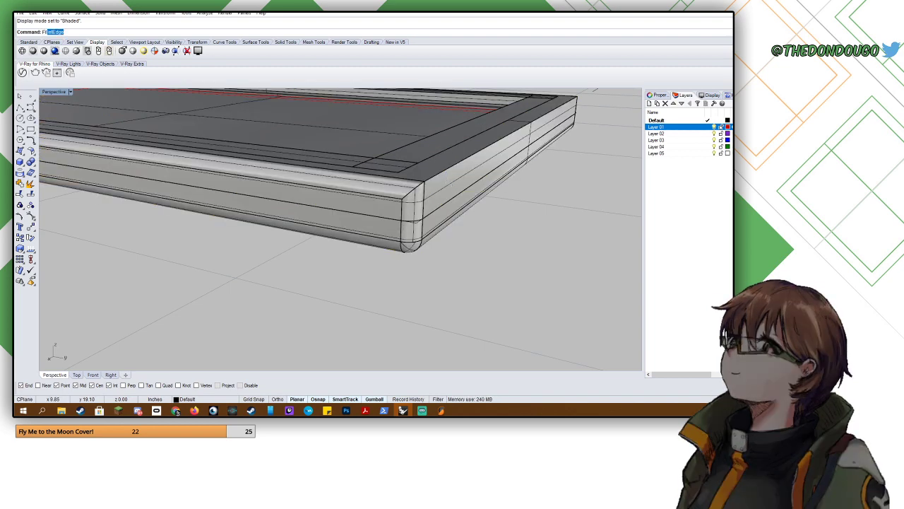
click(448, 175)
key(Return)
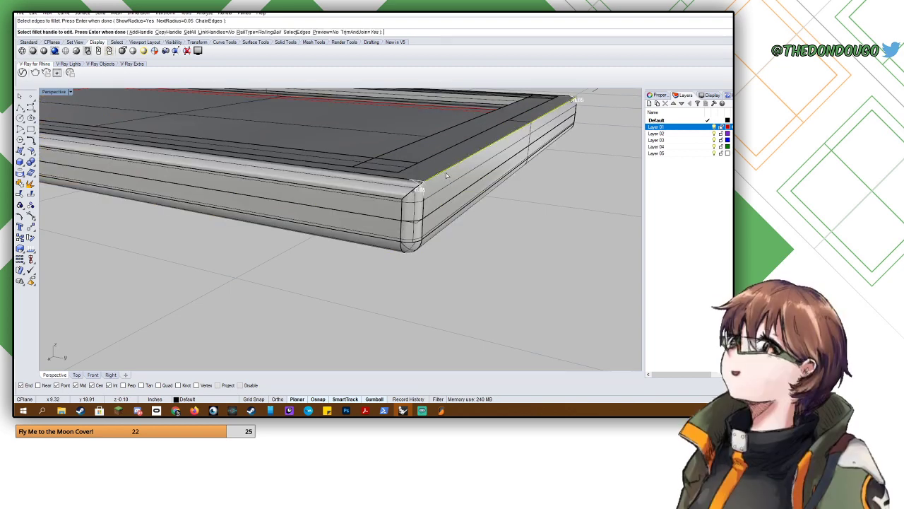
key(Return)
- Undo the separate fillets on the holder's top outer edges
right_drag(447, 175, 428, 212)
key(ctrl+z)
key(ctrl+z)
scroll(424, 184, down, 8)
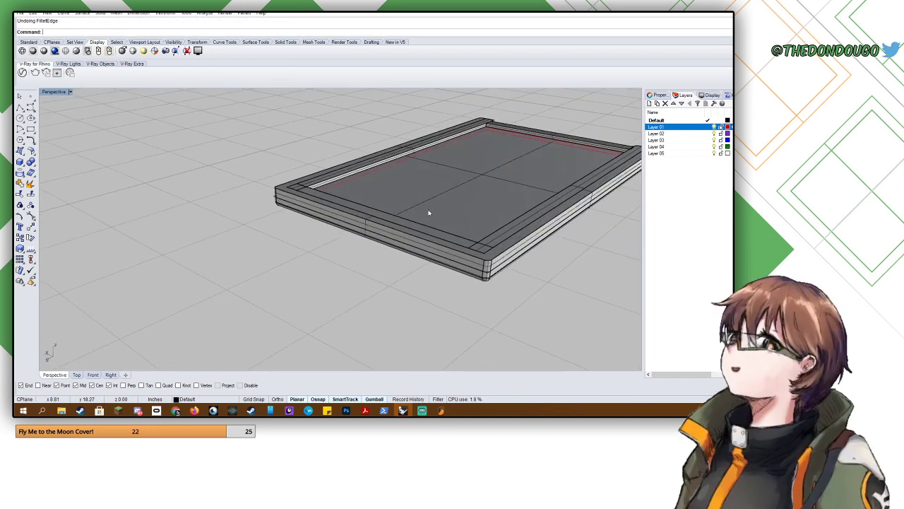
- Start one 0.05 fillet and select the top outer edges of both long sides and the closed end, including the rounded corners
key(Return)
click(498, 258)
scroll(499, 258, up, 5)
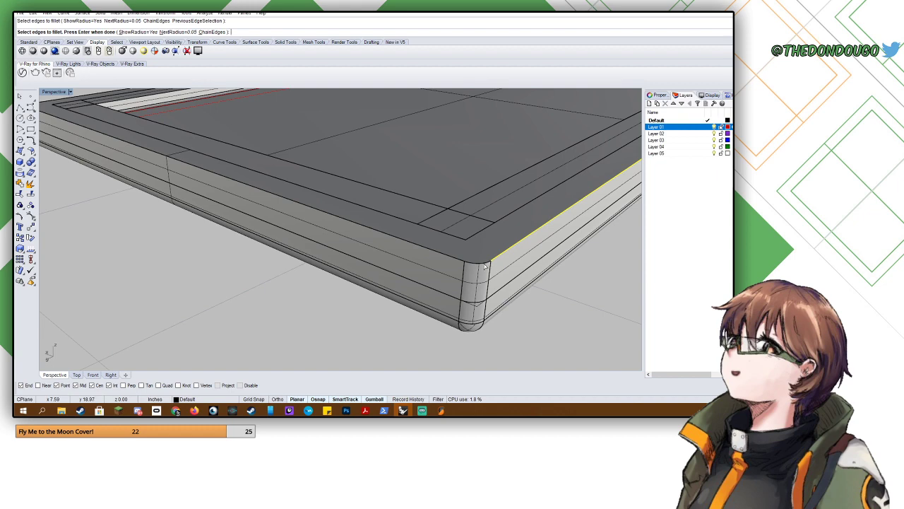
click(458, 263)
scroll(458, 263, down, 5)
right_drag(275, 212, 350, 249)
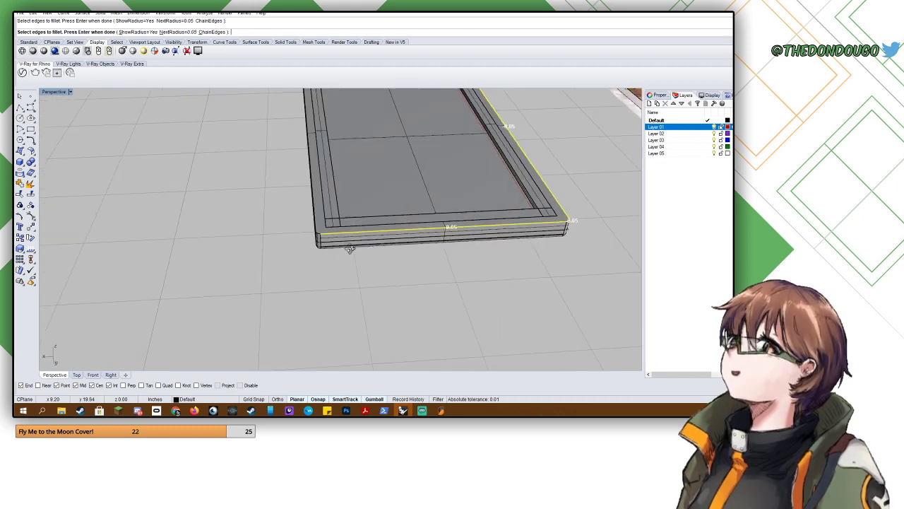
scroll(322, 234, up, 3)
click(316, 227)
scroll(284, 216, down, 5)
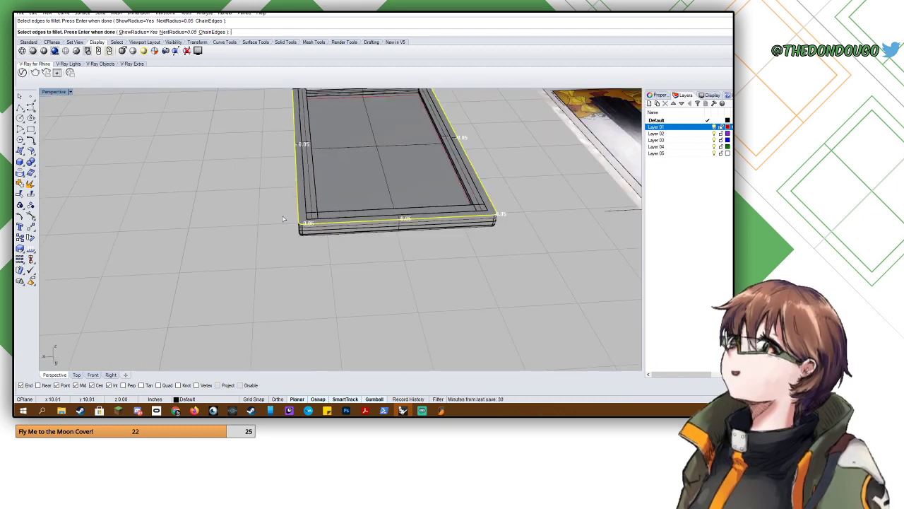
- Add the top edges around one side strip's end at the open end to the 0.05 fillet selection
right_drag(285, 217, 466, 237)
right_drag(247, 236, 382, 256)
scroll(363, 266, up, 8)
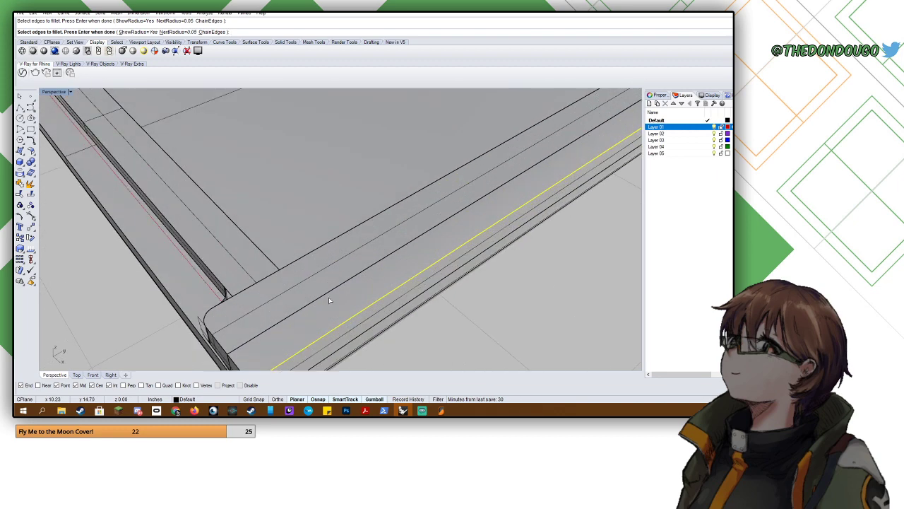
right_drag(328, 296, 368, 287)
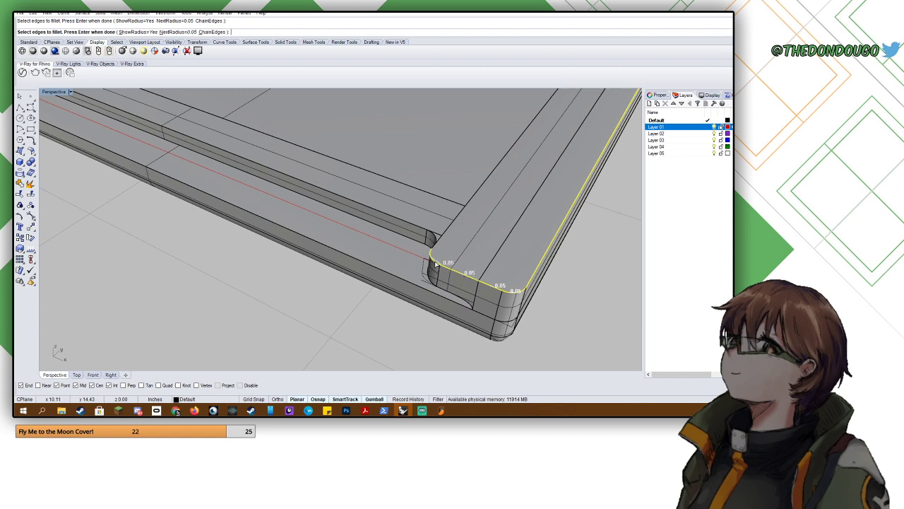
right_drag(436, 263, 554, 264)
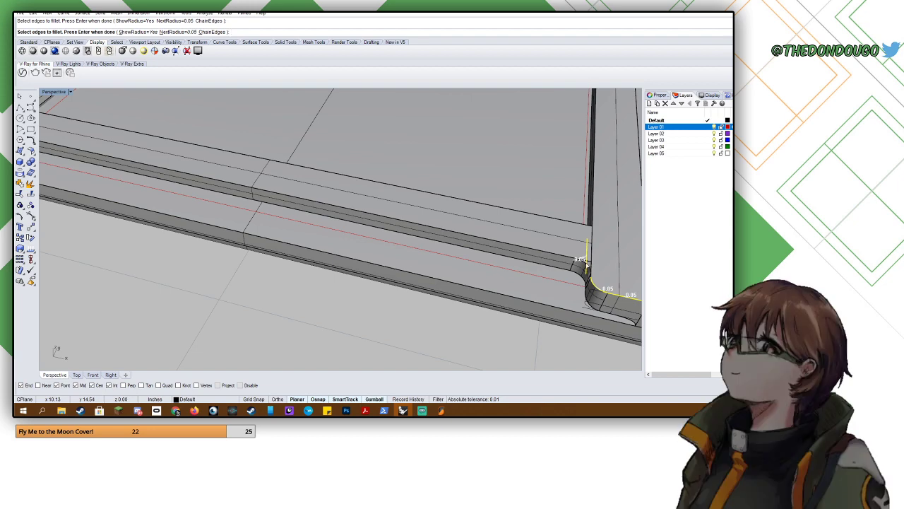
scroll(590, 271, up, 5)
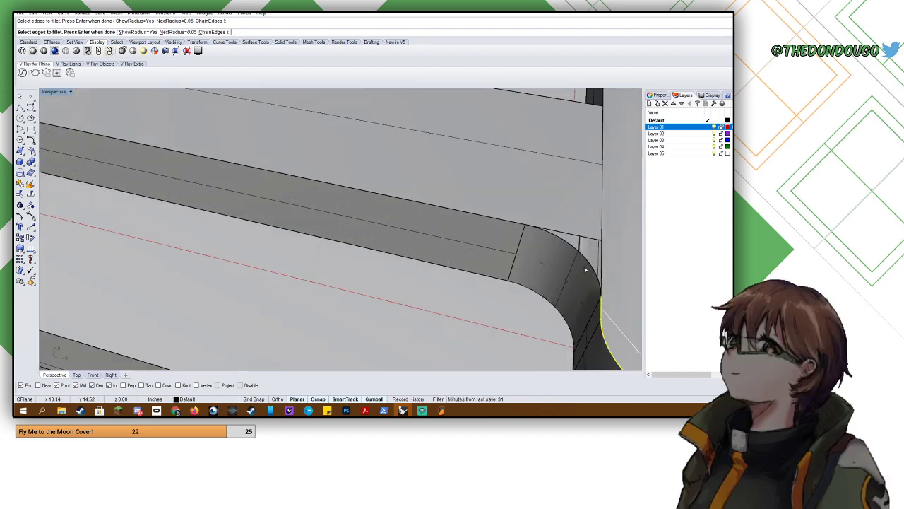
- Add the top edges around the opposite side strip's open end and try to apply the combined 0.05 fillet
scroll(586, 269, down, 5)
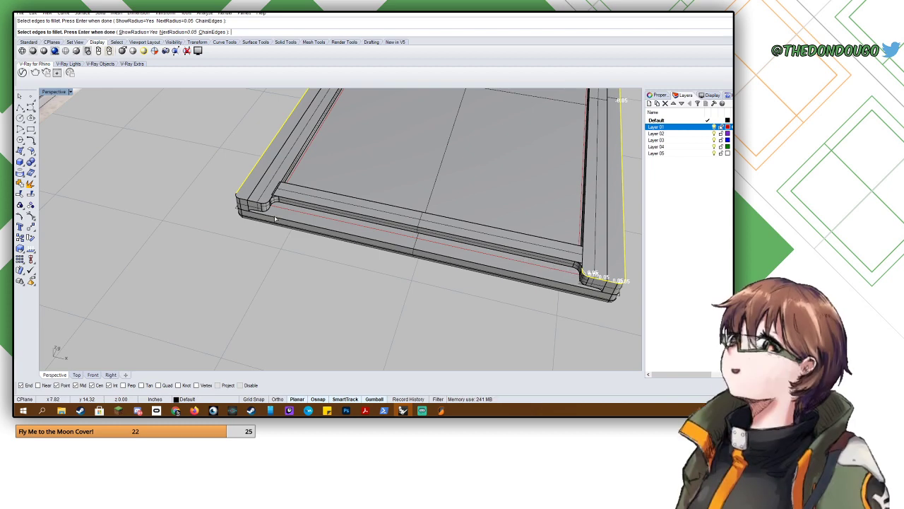
scroll(237, 200, up, 2)
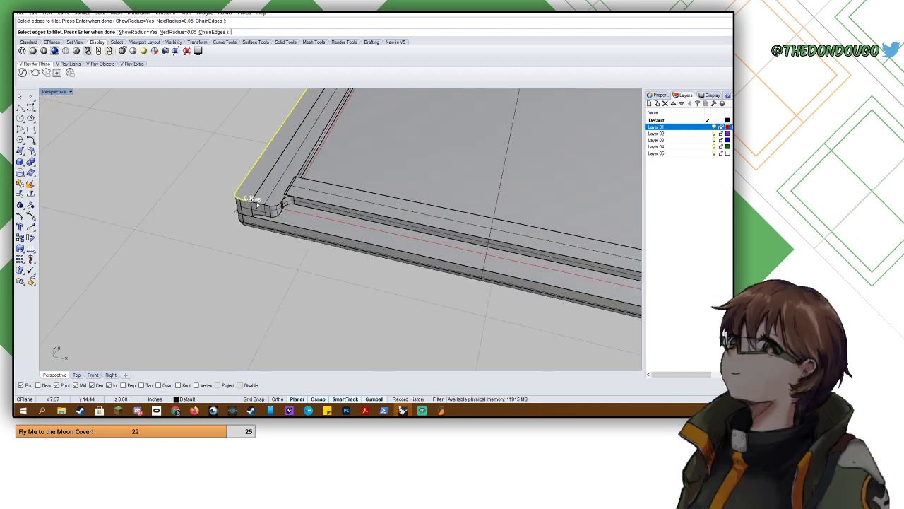
scroll(268, 204, up, 5)
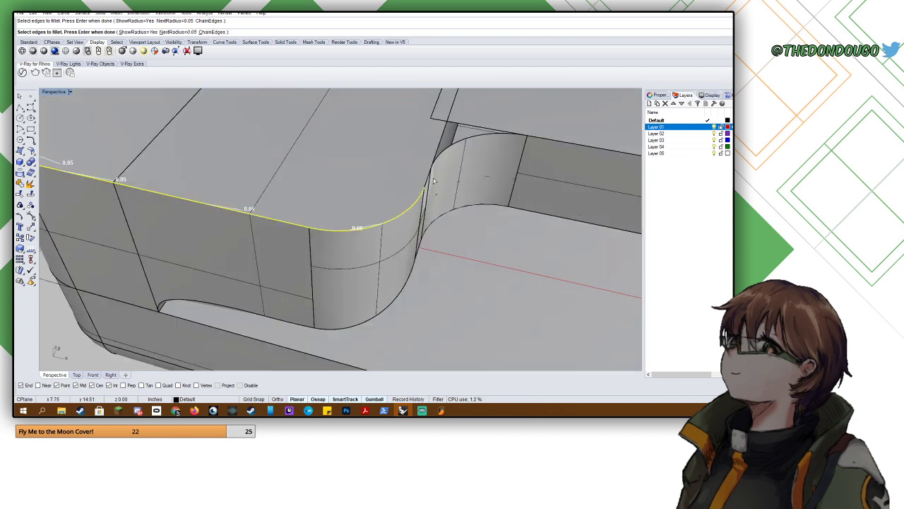
key(Return)
key(Return)
- Undo the combined fillet along the holder's top outline
scroll(413, 192, down, 10)
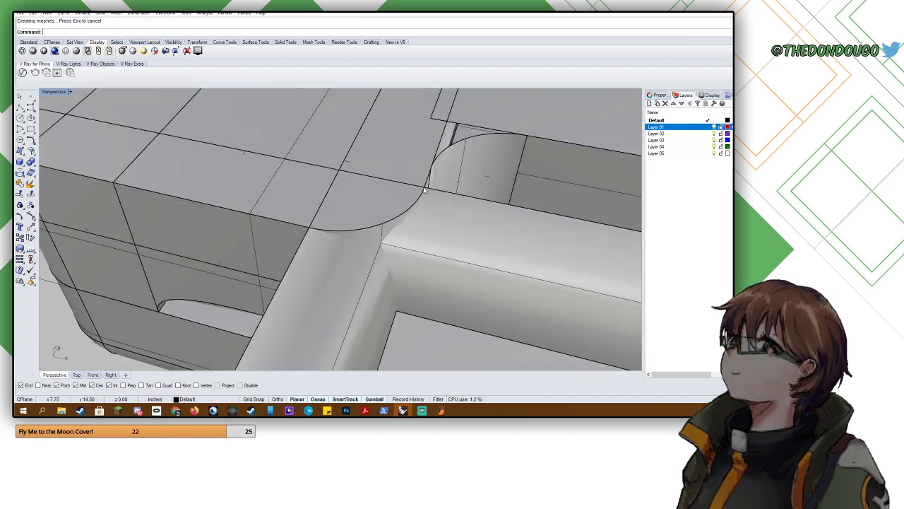
key(ctrl+z)
scroll(417, 212, down, 5)
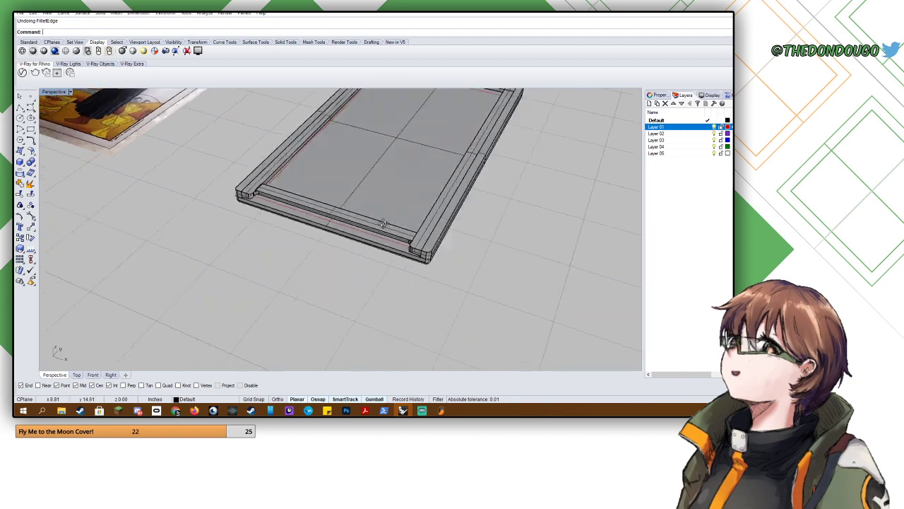
- Try to fillet the frame's top outer edges with a 0.05 in radius
click(397, 266)
scroll(258, 259, up, 3)
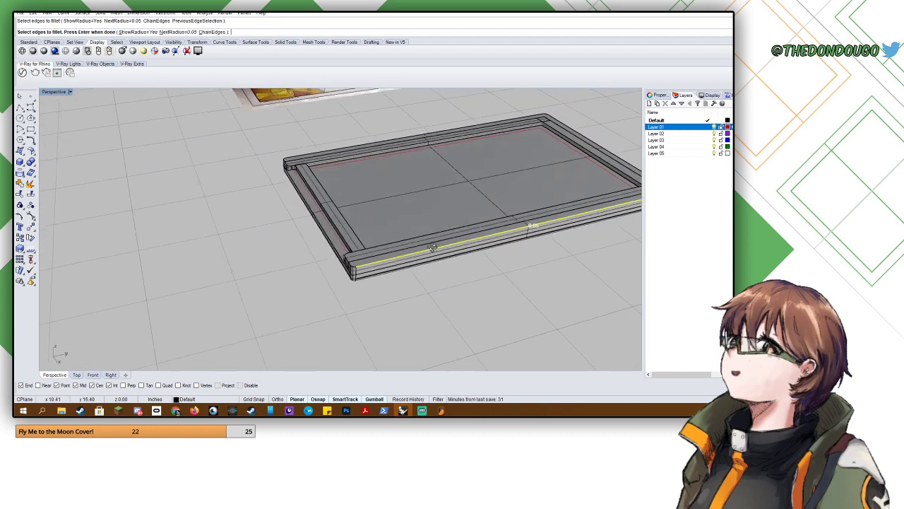
shift+right_drag(340, 268, 156, 246)
right_drag(460, 246, 398, 281)
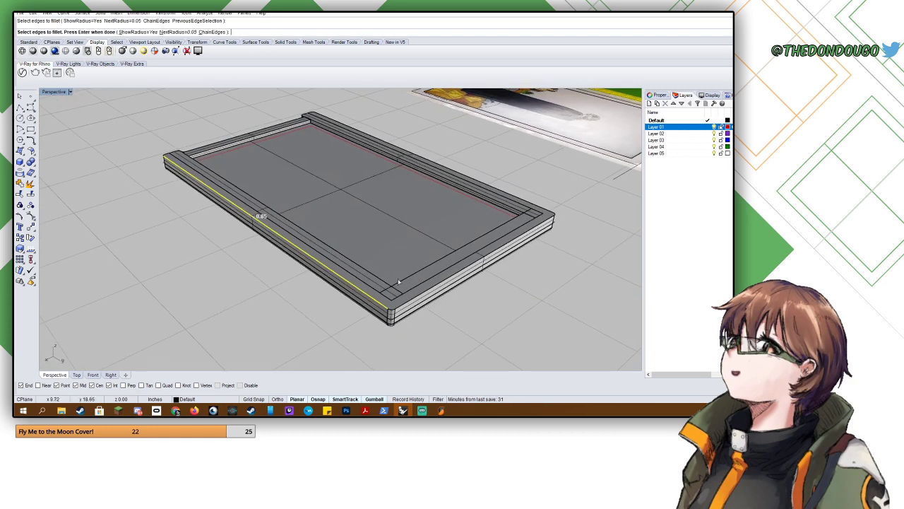
right_drag(495, 268, 340, 221)
scroll(439, 267, up, 6)
click(420, 286)
scroll(414, 227, down, 3)
key(Return)
key(Return)
key(ctrl+z)
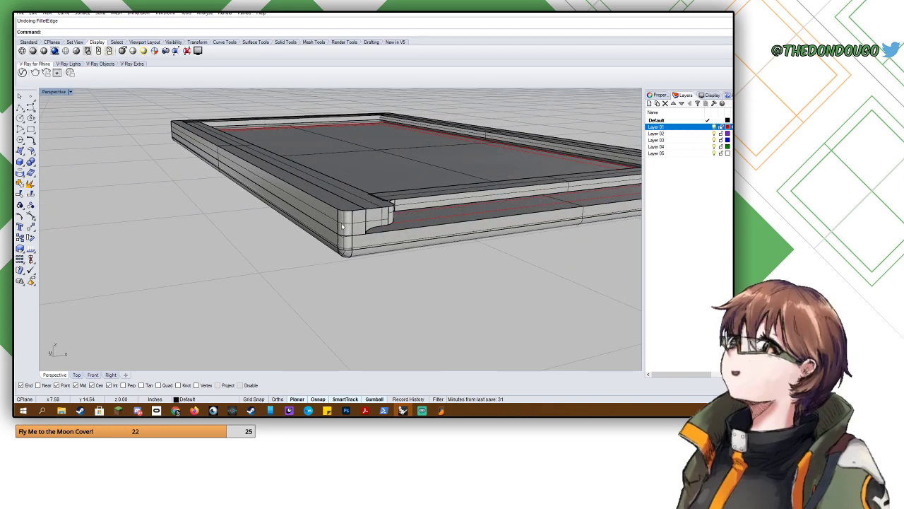
- Make Layer 03 the current layer
scroll(342, 226, down, 10)
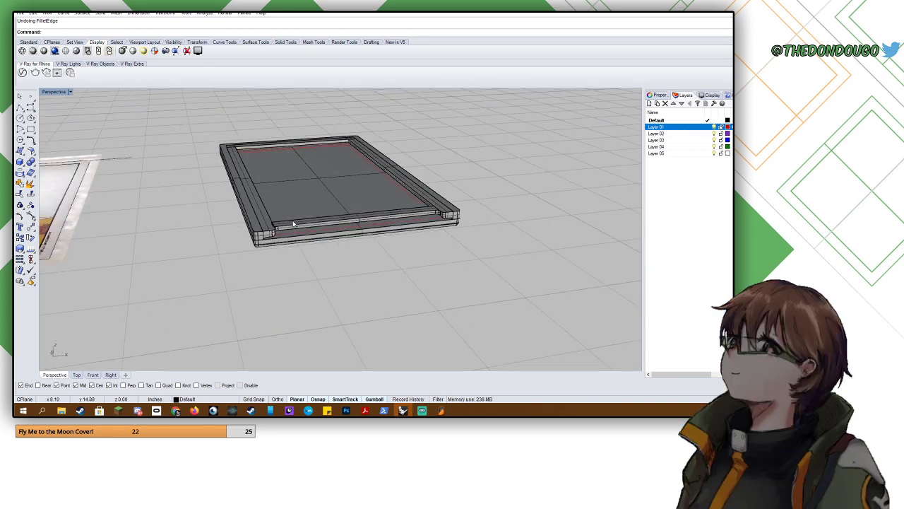
right_drag(293, 223, 221, 198)
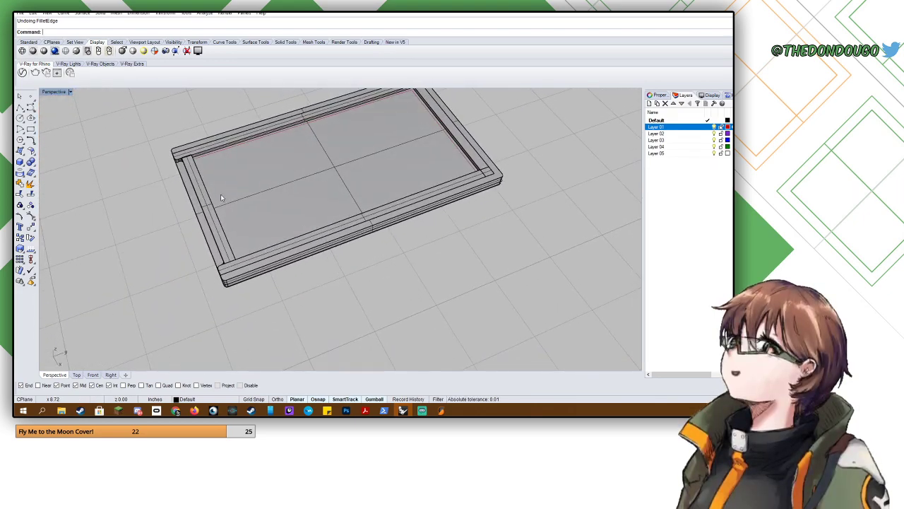
click(198, 180)
click(157, 144)
shift+right_drag(205, 166, 211, 192)
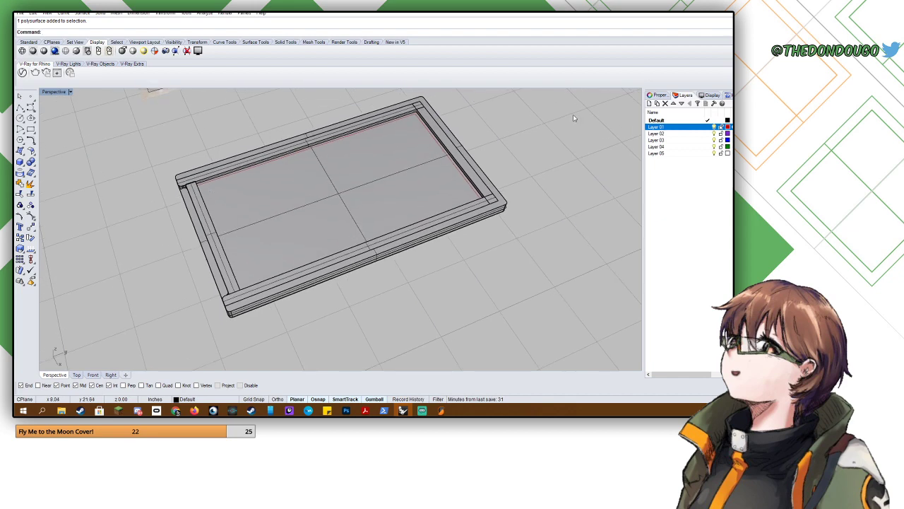
double_click(672, 140)
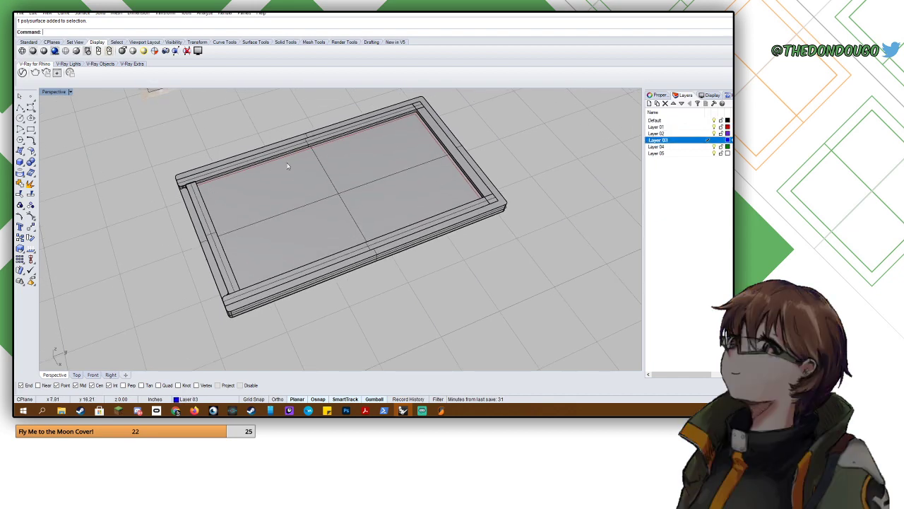
click(21, 164)
scroll(275, 212, up, 2)
right_drag(275, 212, 195, 174)
key(Escape)
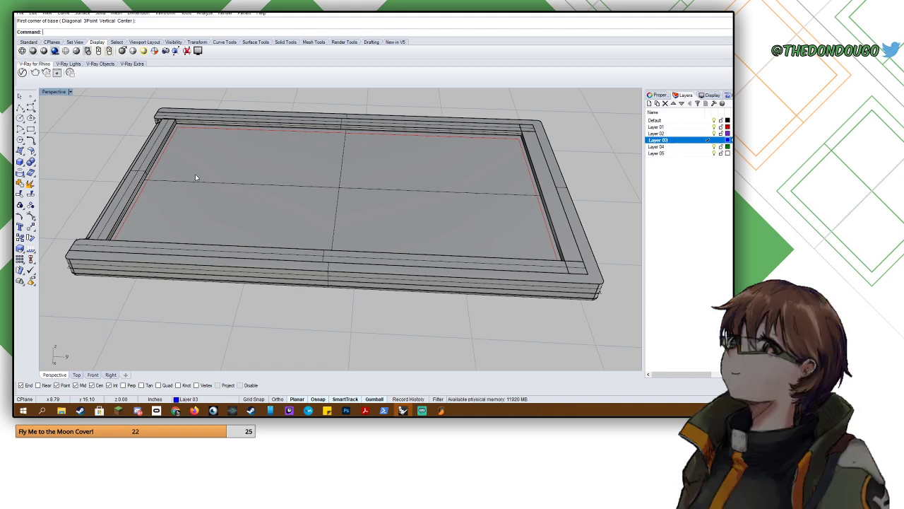
- Draw a 3/8" line inward from the midpoint of the recess outline's short edge at the notched end
text(line)
key(Return)
scroll(183, 173, up, 6)
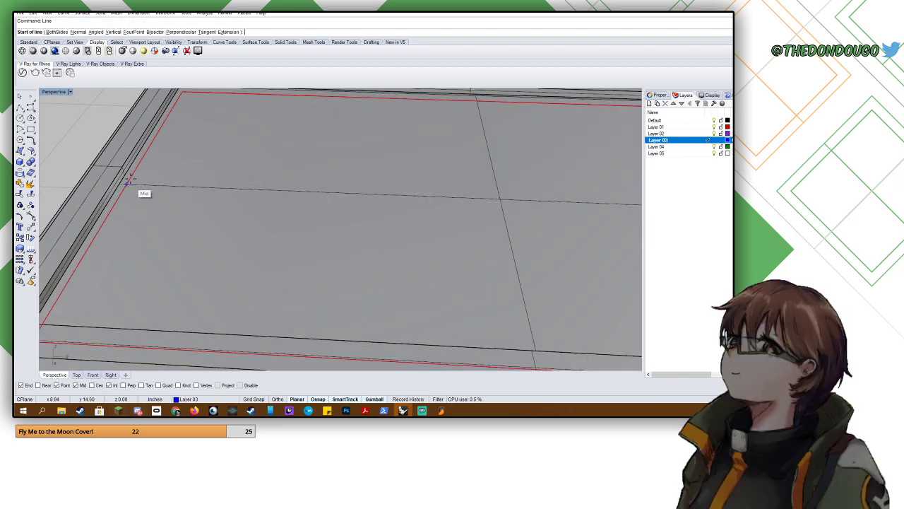
click(128, 183)
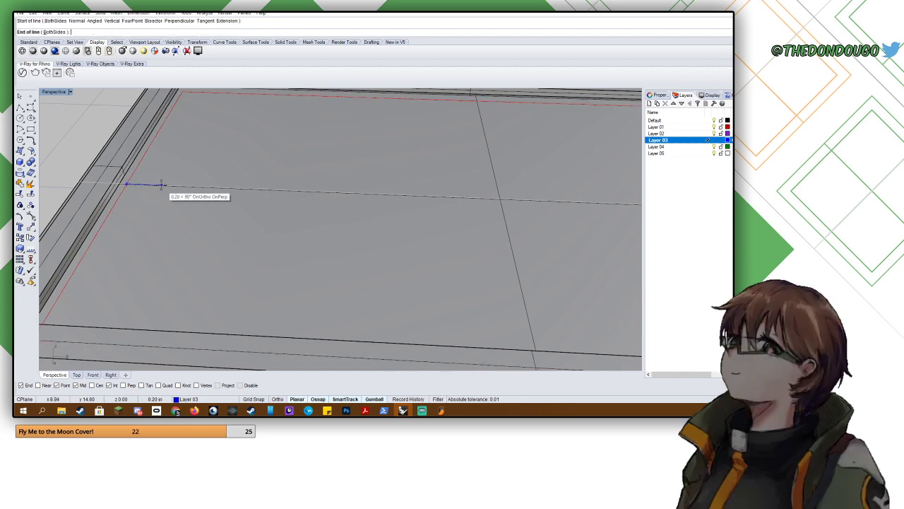
text(3/8")
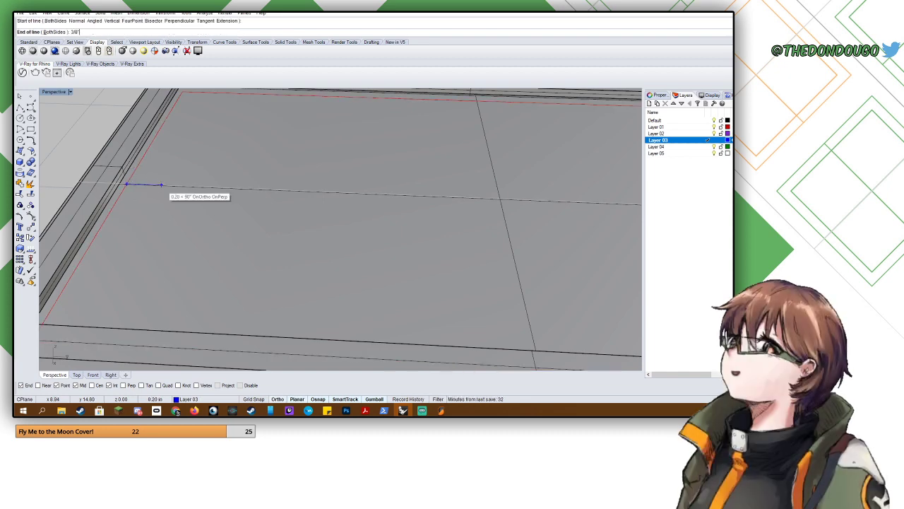
key(Return)
scroll(162, 188, down, 5)
right_drag(161, 188, 187, 192)
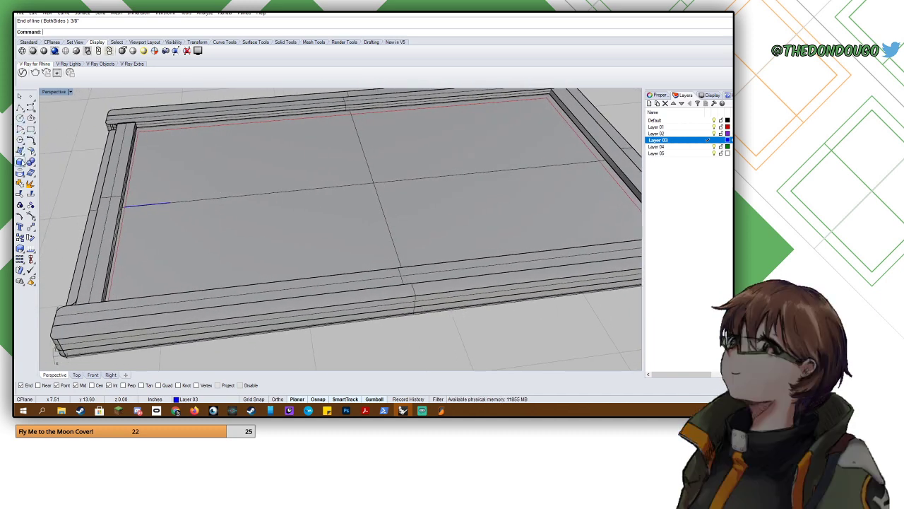
- Create a 3-point box from the recess's far corners, extending to the end of the 3/8" line and rising above the frame
click(21, 161)
scroll(365, 147, down, 5)
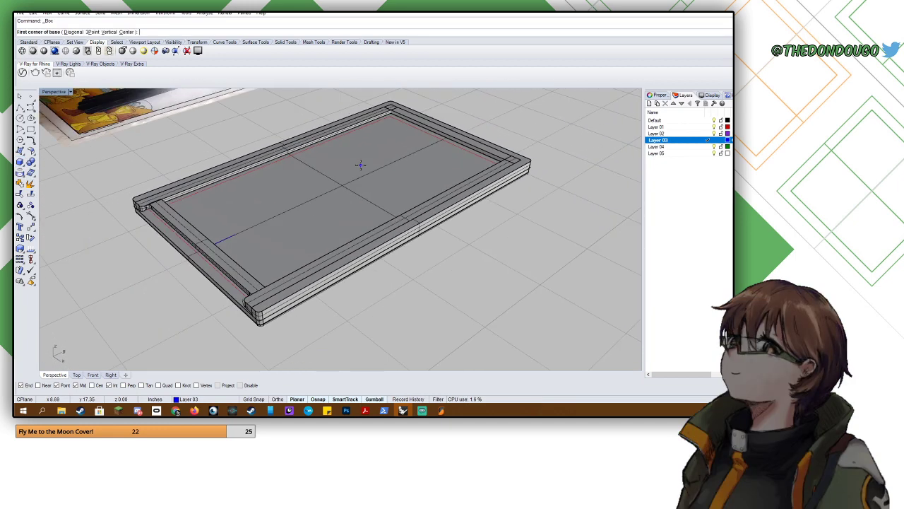
text(p)
key(Return)
click(389, 116)
right_drag(390, 117, 350, 135)
click(353, 134)
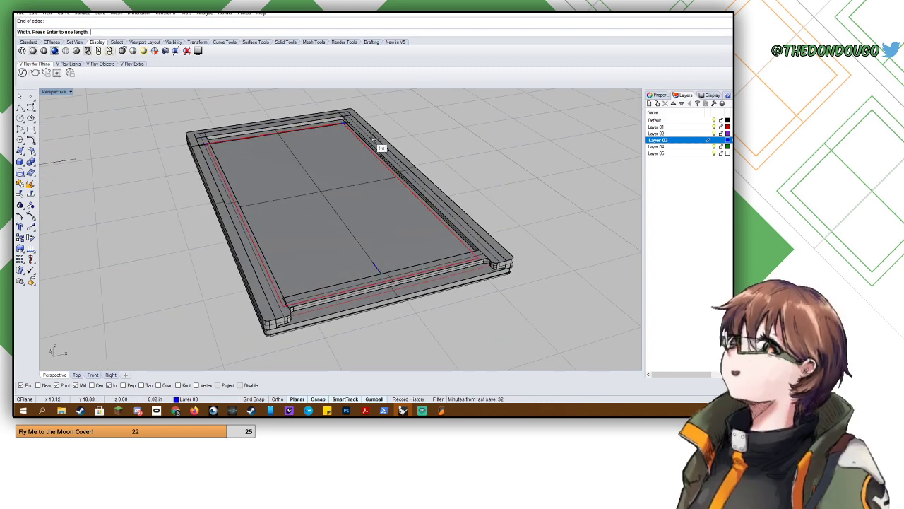
scroll(452, 212, up, 5)
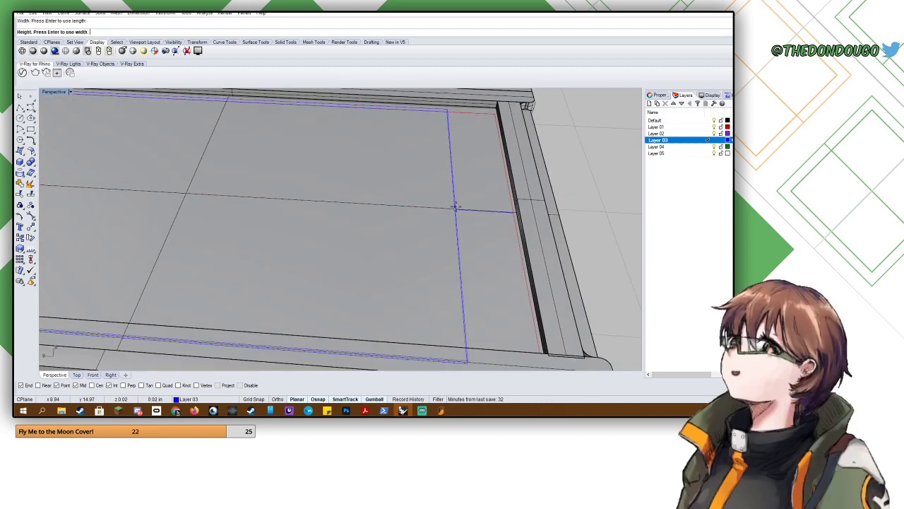
click(457, 206)
scroll(428, 147, down, 5)
right_drag(429, 147, 399, 173)
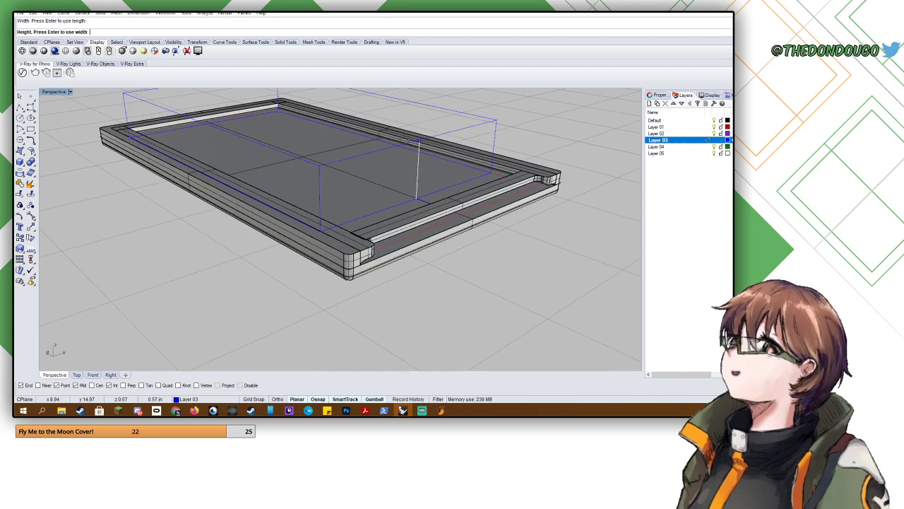
click(395, 181)
mouse_move(396, 181)
right_down()
mouse_move(388, 189)
mouse_move(317, 188)
mouse_move(355, 195)
mouse_move(210, 242)
mouse_move(248, 224)
mouse_move(257, 238)
mouse_move(293, 248)
right_up()
scroll(210, 242, up, 5)
scroll(293, 248, down, 5)
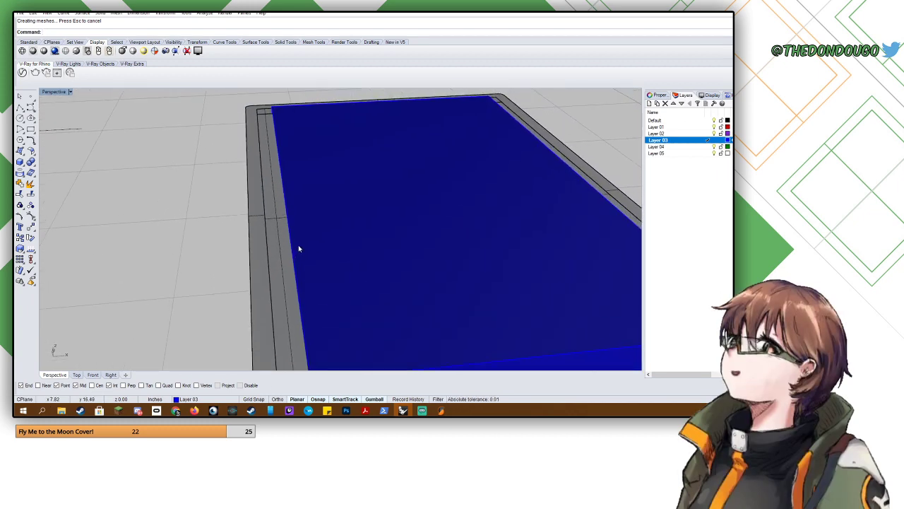
scroll(378, 231, up, 5)
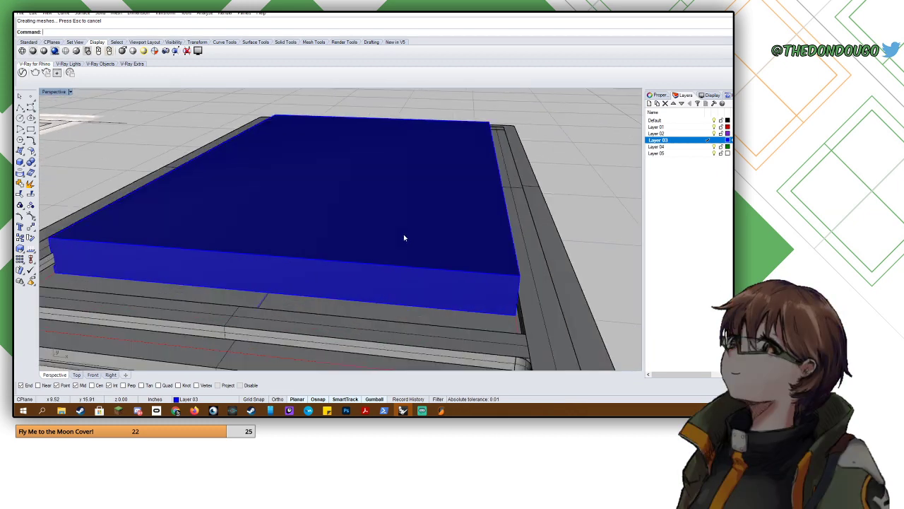
scroll(398, 237, down, 5)
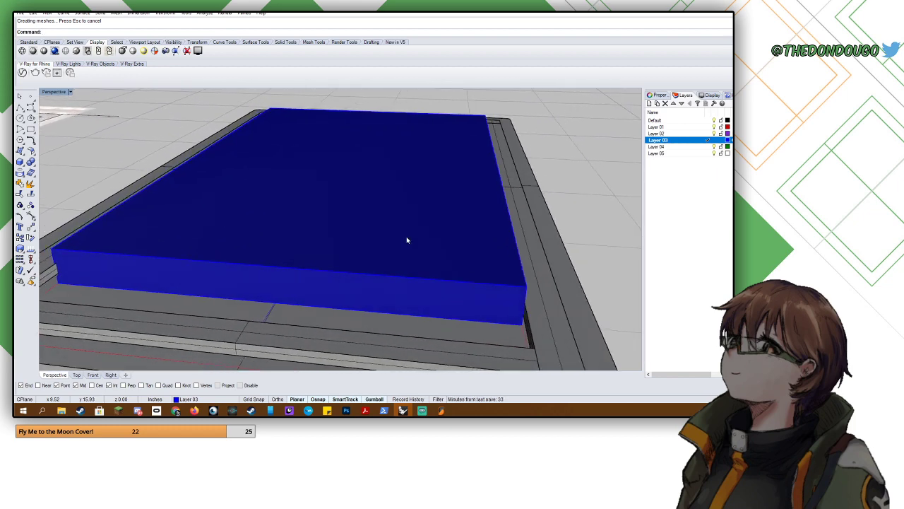
- Scale the blue box down slightly in width and length to leave clearance inside the recess
click(405, 233)
right_drag(405, 230, 180, 179)
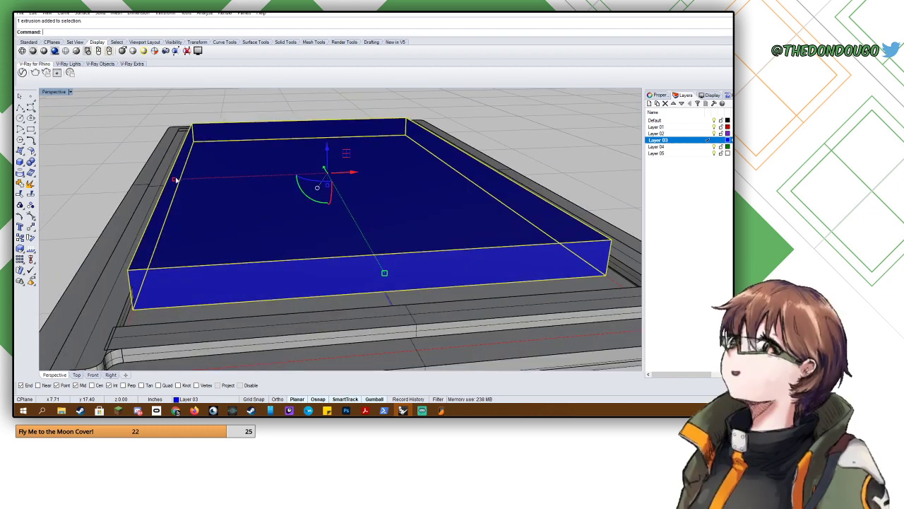
drag(176, 180, 179, 180)
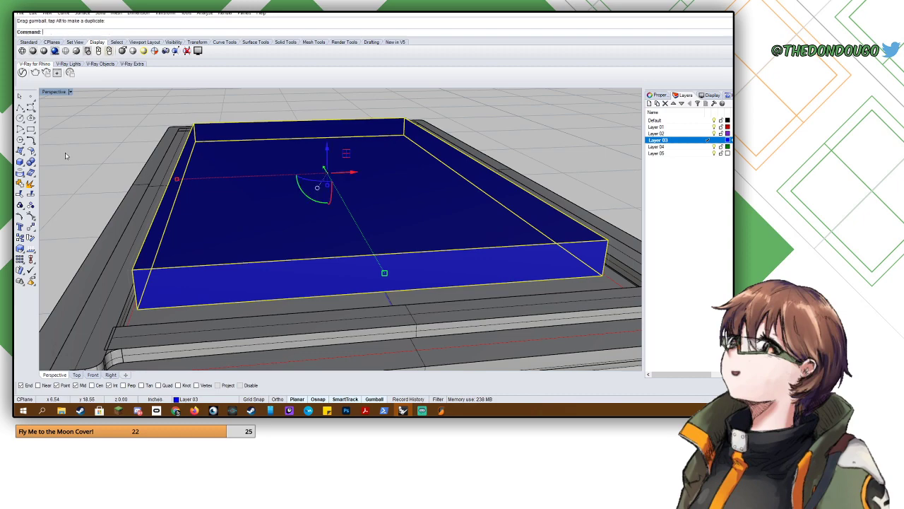
click(67, 156)
right_drag(153, 182, 289, 193)
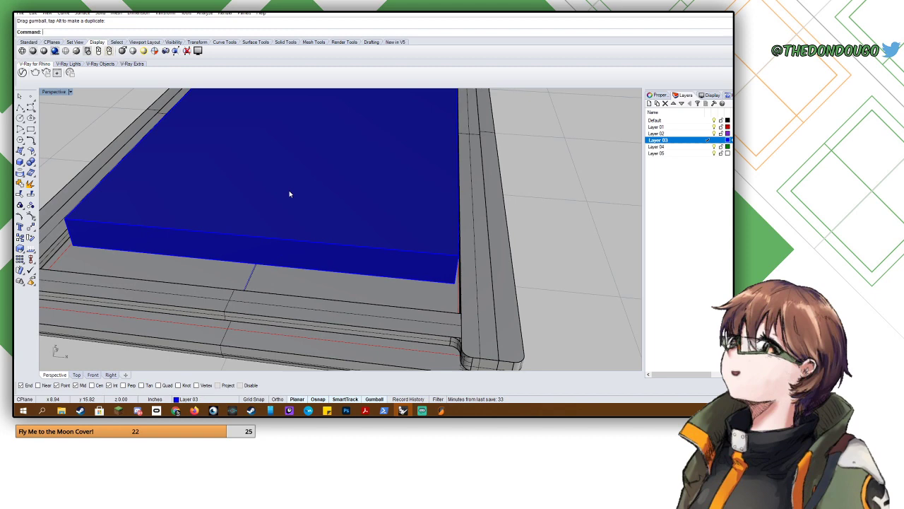
scroll(289, 193, down, 5)
click(242, 175)
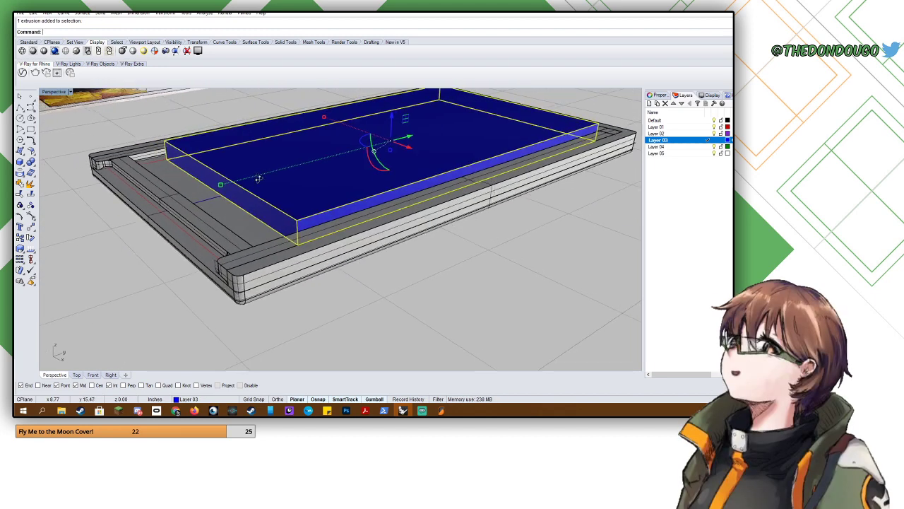
right_drag(258, 179, 227, 174)
drag(232, 166, 237, 167)
click(109, 185)
right_drag(109, 185, 294, 212)
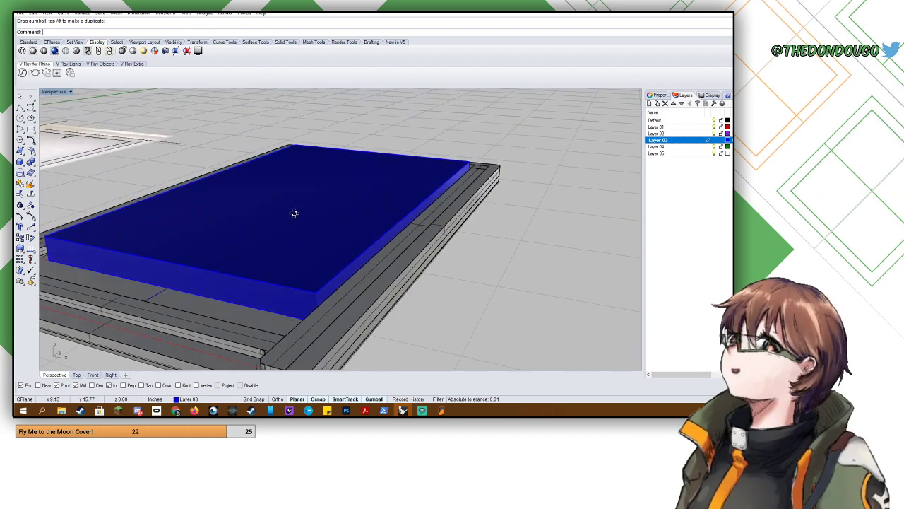
click(294, 212)
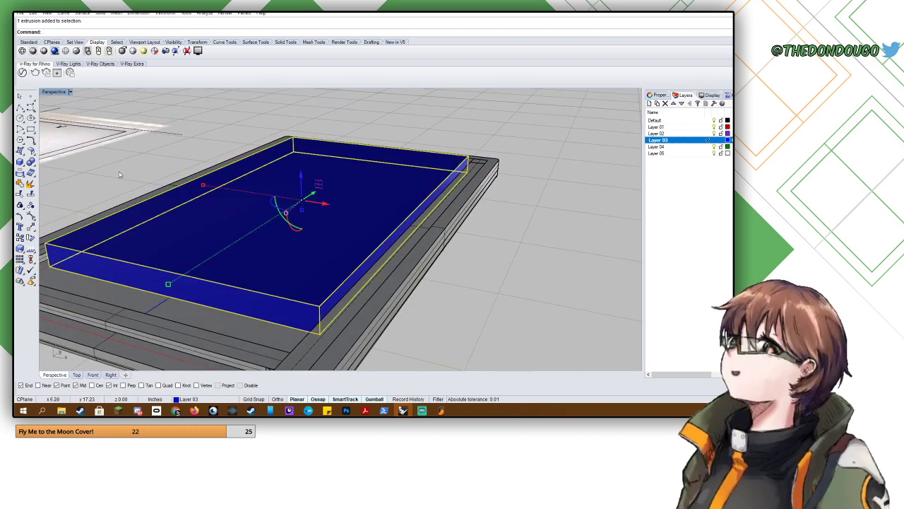
right_drag(349, 188, 305, 191)
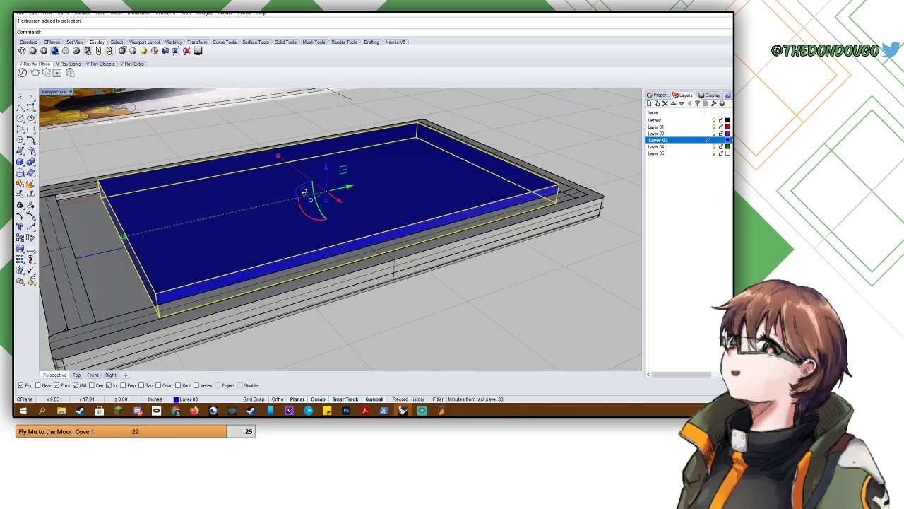
click(19, 108)
scroll(304, 185, up, 4)
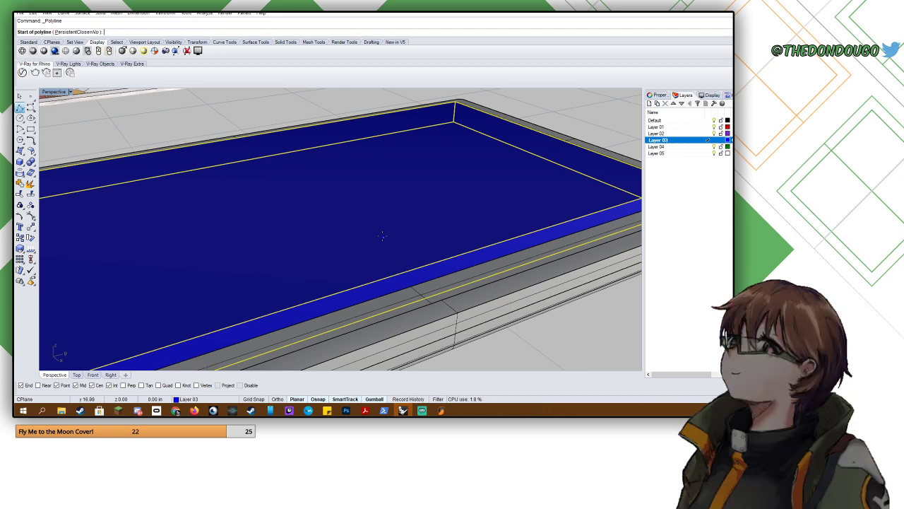
scroll(382, 235, down, 5)
scroll(381, 235, up, 2)
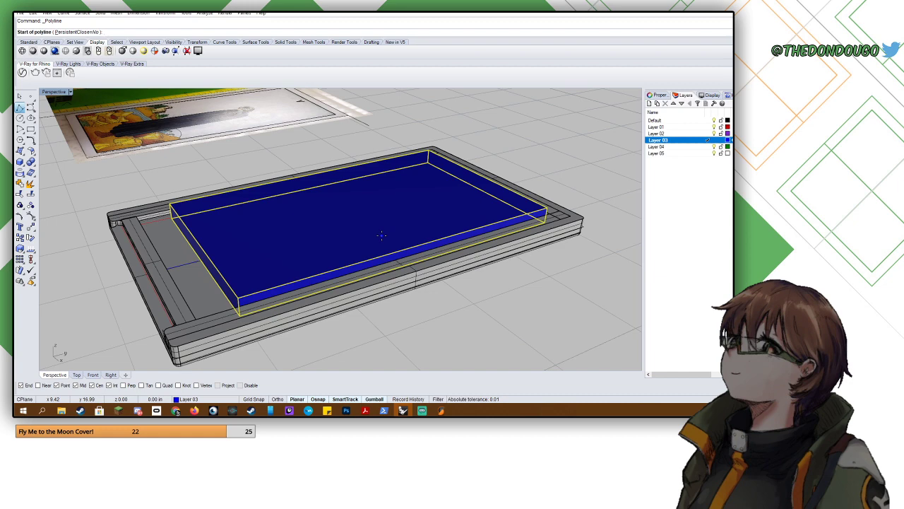
key(Escape)
- Place a point object at the centre of the blue box, using object snaps
text(Point)
key(Return)
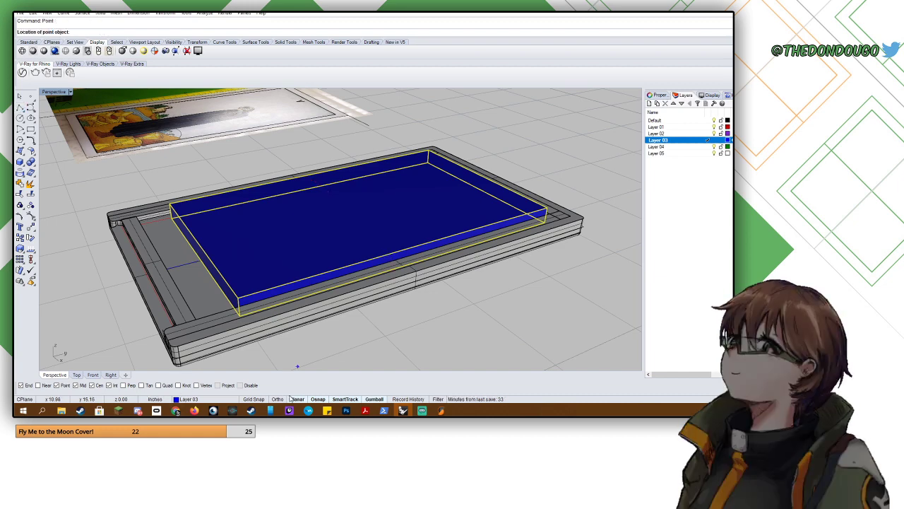
click(318, 399)
click(203, 212)
right_drag(202, 212, 345, 224)
scroll(419, 228, up, 6)
key(Escape)
click(345, 224)
key(Escape)
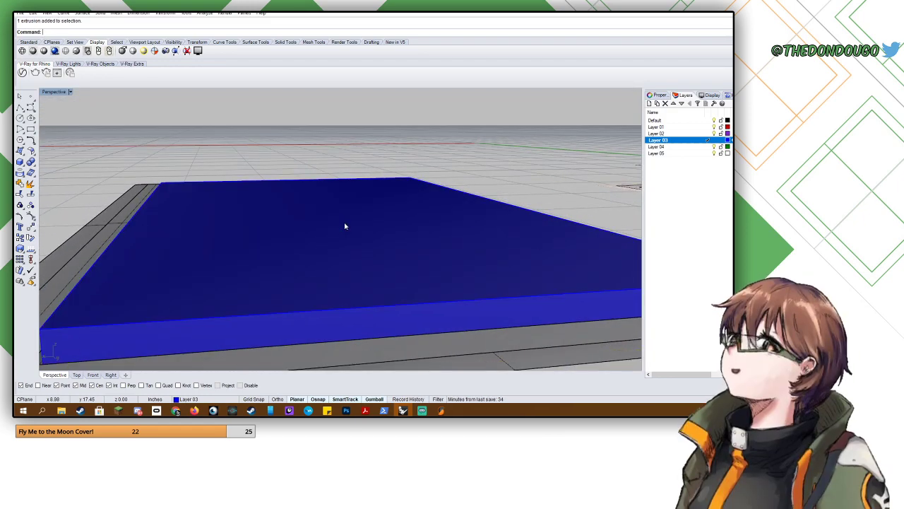
- Select the point object and raise it vertically above the blue box to a height of about 0.33 in
text(SelPt)
key(Return)
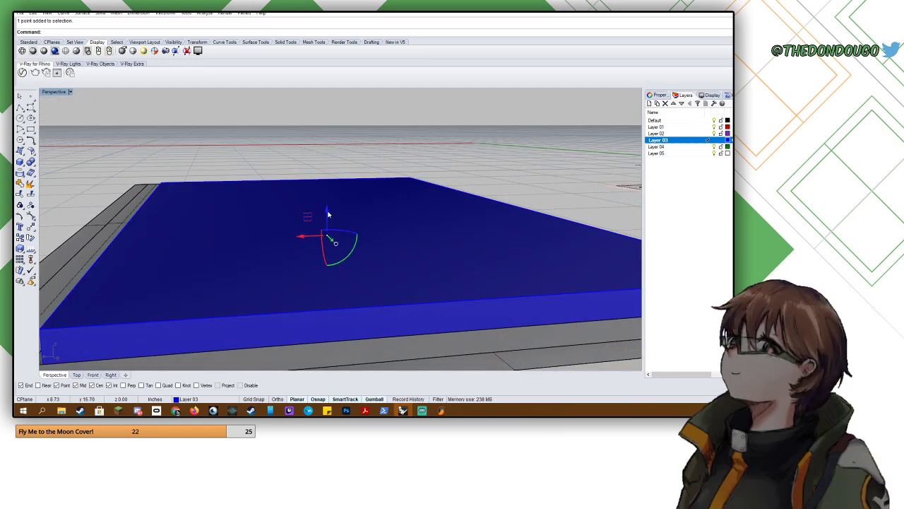
drag(328, 162, 328, 161)
right_drag(328, 161, 304, 171)
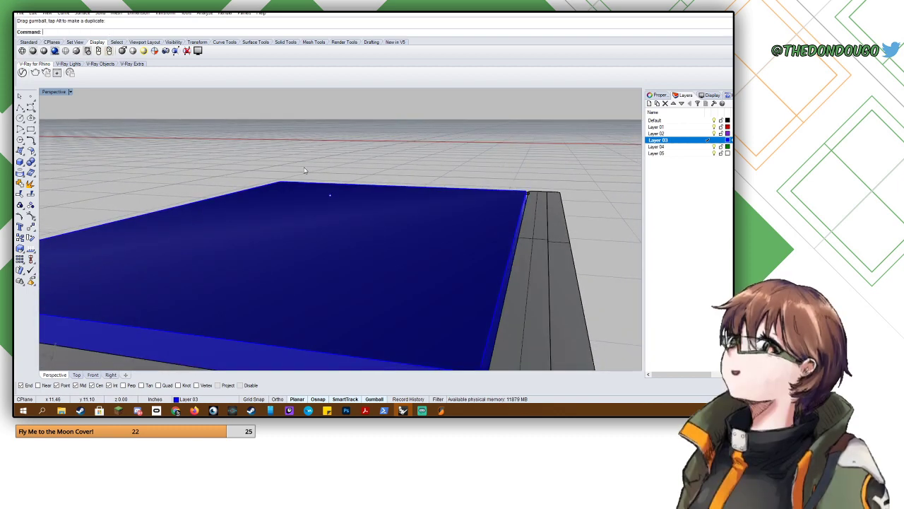
- Draw a vertical line about 0.54 in tall upward from the point object above the blue box, working in the Front view
text(L)
key(Return)
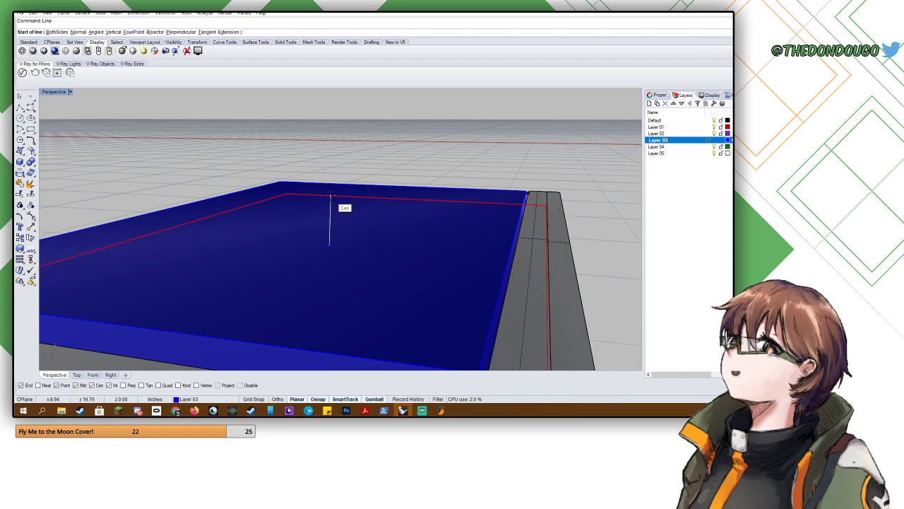
mouse_move(329, 202)
right_down()
mouse_move(339, 170)
mouse_move(335, 185)
right_up()
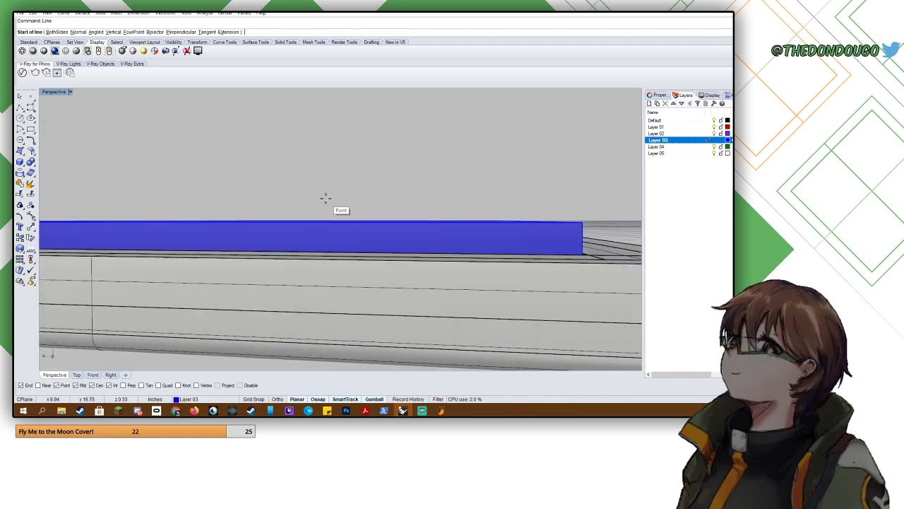
click(325, 199)
right_drag(329, 148, 398, 167)
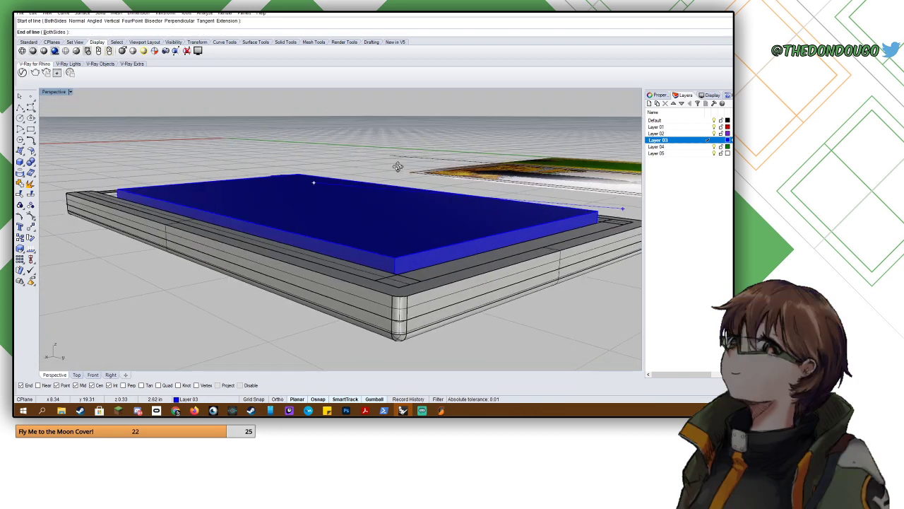
double_click(55, 92)
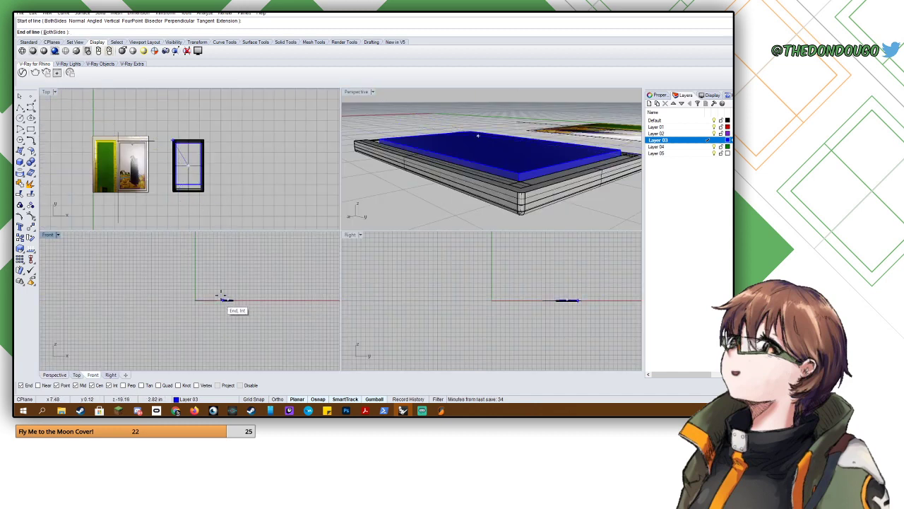
scroll(224, 297, up, 5)
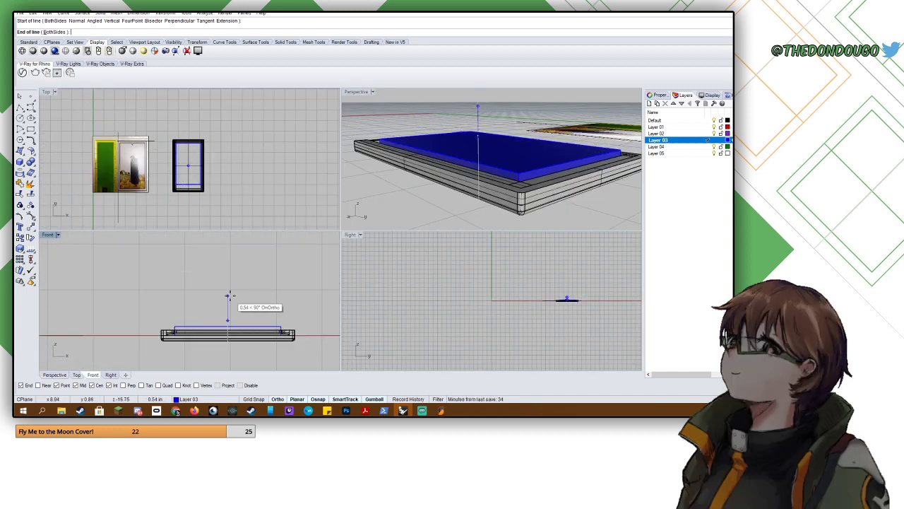
click(228, 295)
scroll(230, 309, up, 2)
right_drag(230, 310, 234, 282)
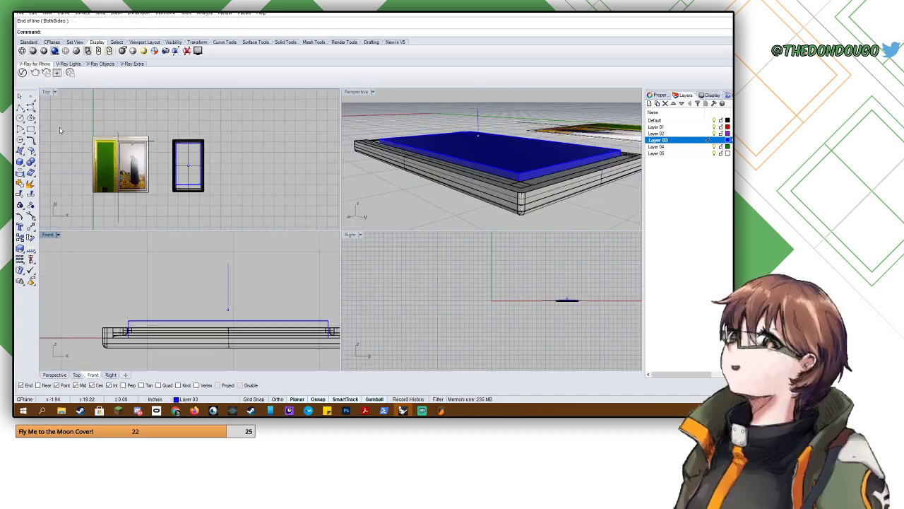
click(31, 107)
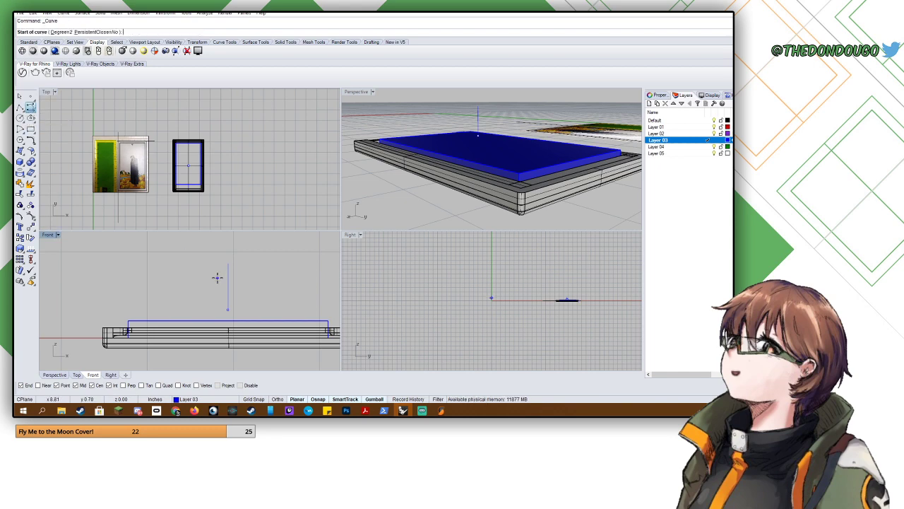
click(227, 264)
click(261, 263)
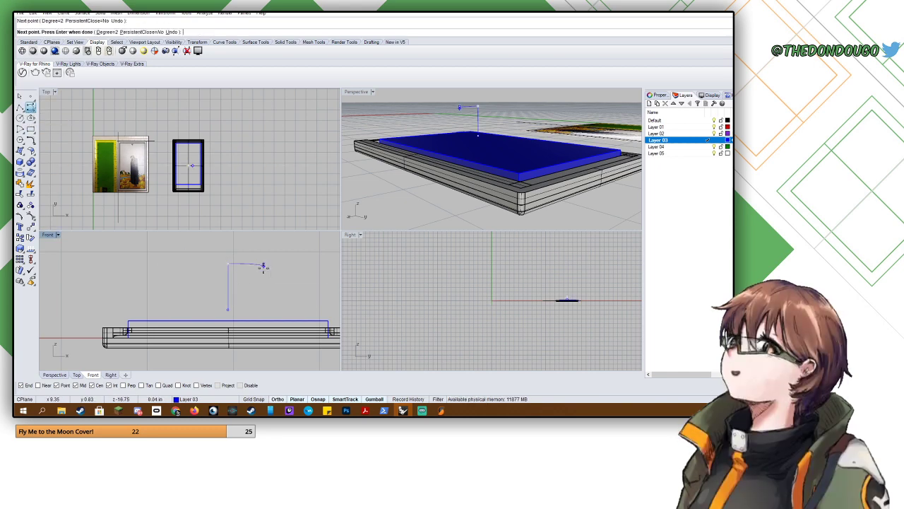
click(263, 279)
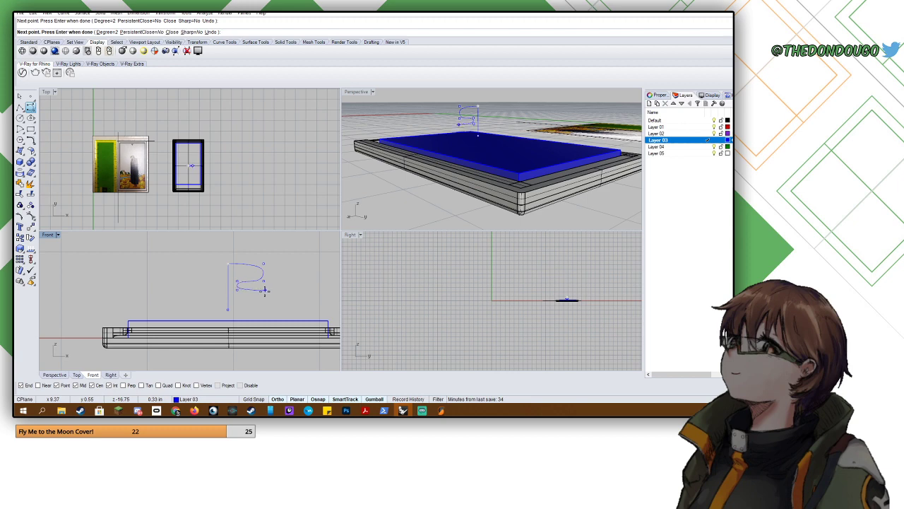
key(ctrl+z)
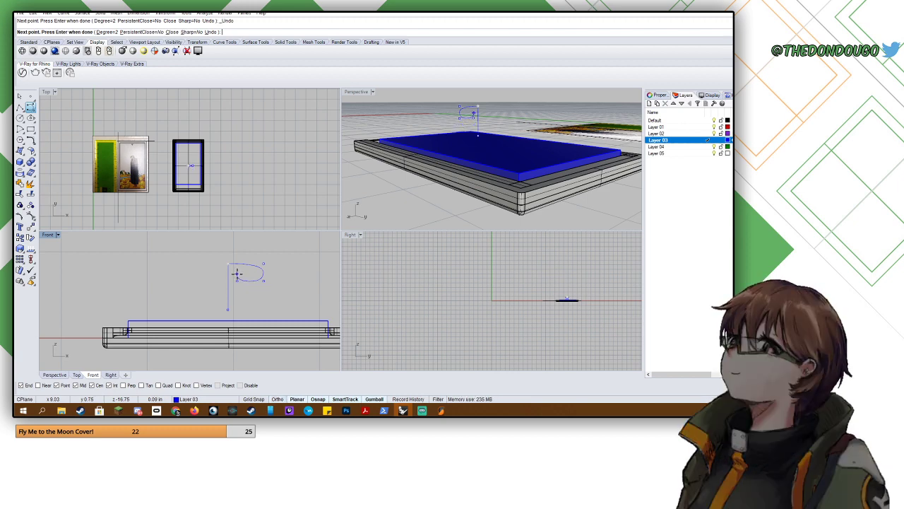
key(Escape)
right_click(230, 265)
click(229, 263)
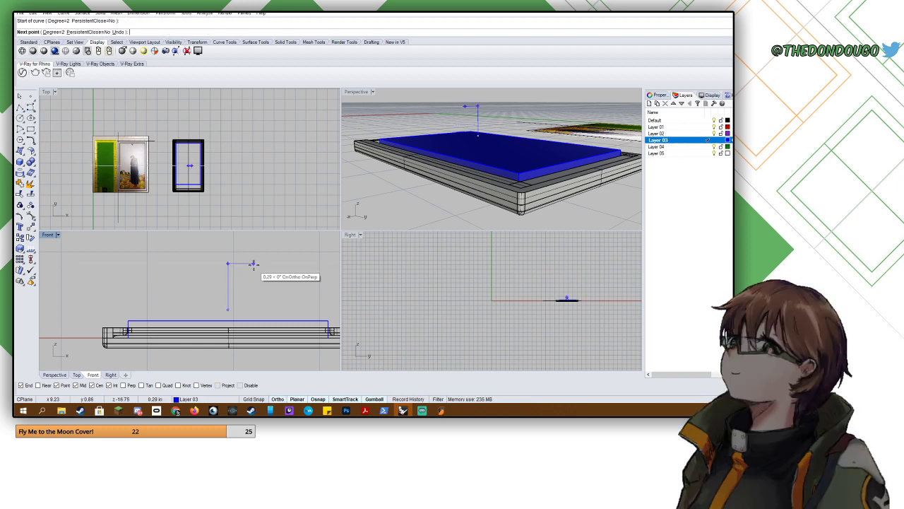
key(Escape)
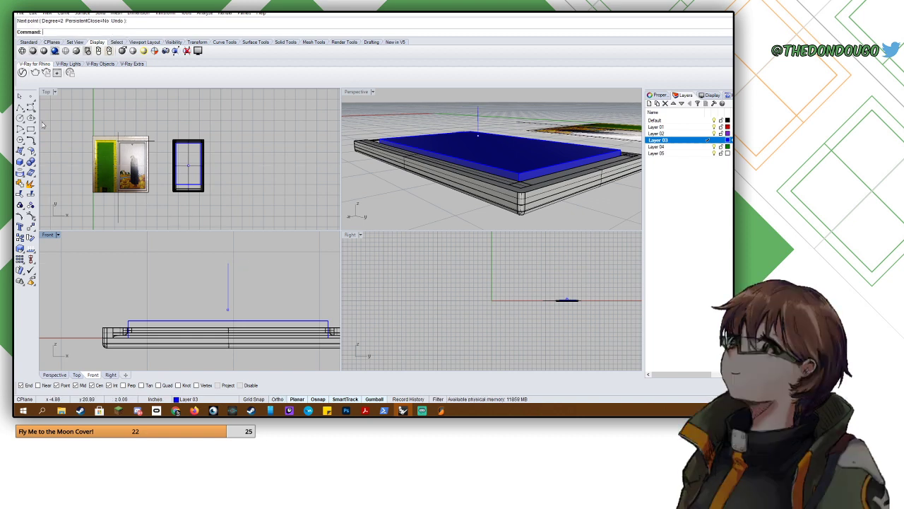
- Draw a horizontal line about 0.3 in long in the Front view, running right from the vertical line's upper end
click(228, 263)
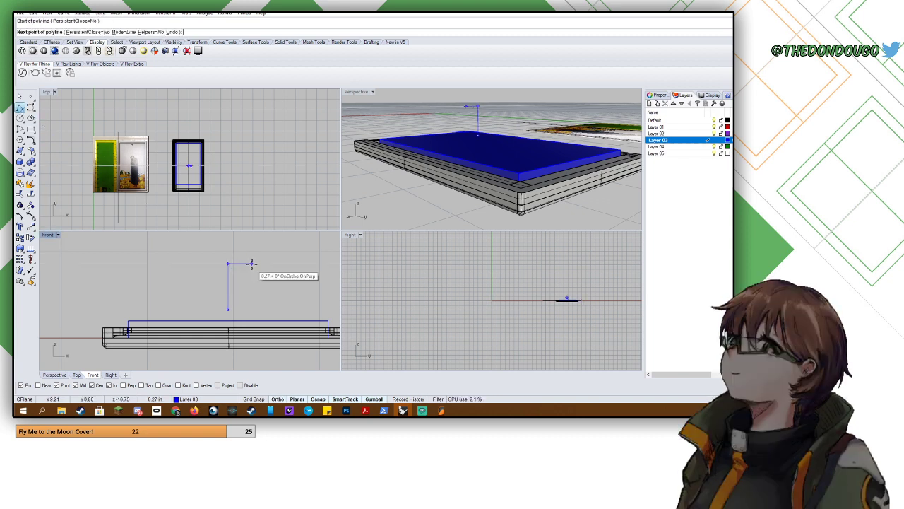
click(254, 263)
key(Return)
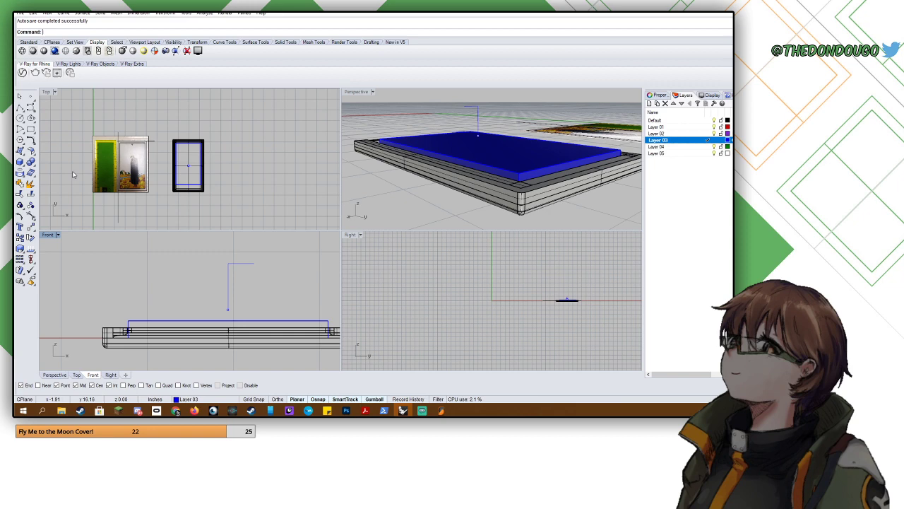
- Draw a circle about 0.23 in in diameter centred on the horizontal line's free end, and move it down until its top meets that end
click(19, 118)
click(254, 263)
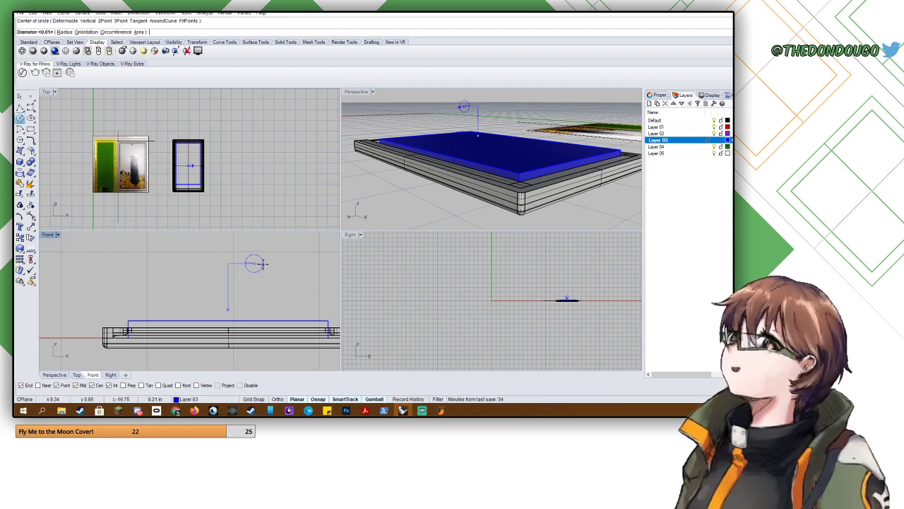
click(264, 264)
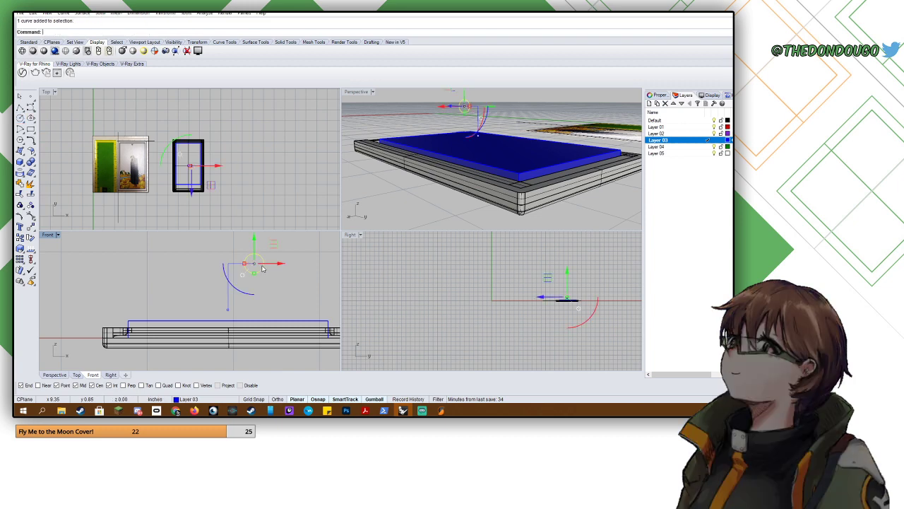
text(Move)
key(Return)
scroll(262, 266, up, 6)
click(248, 261)
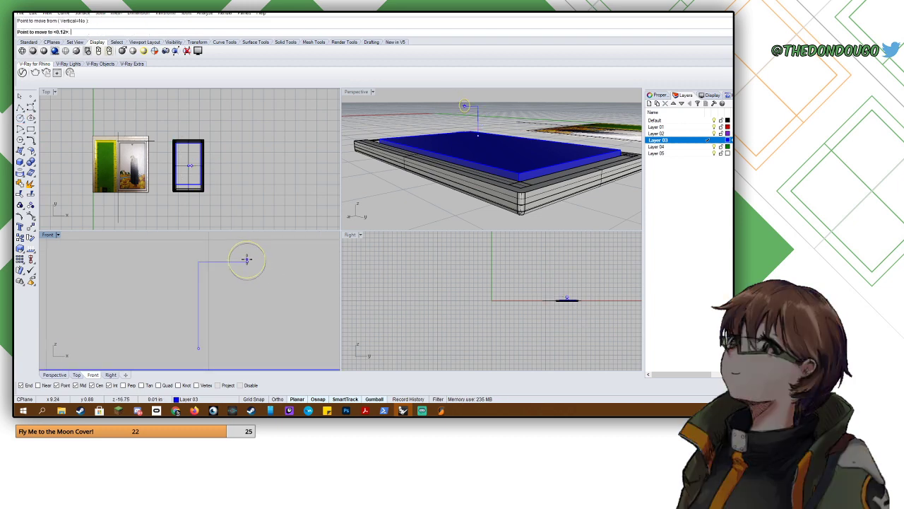
click(246, 279)
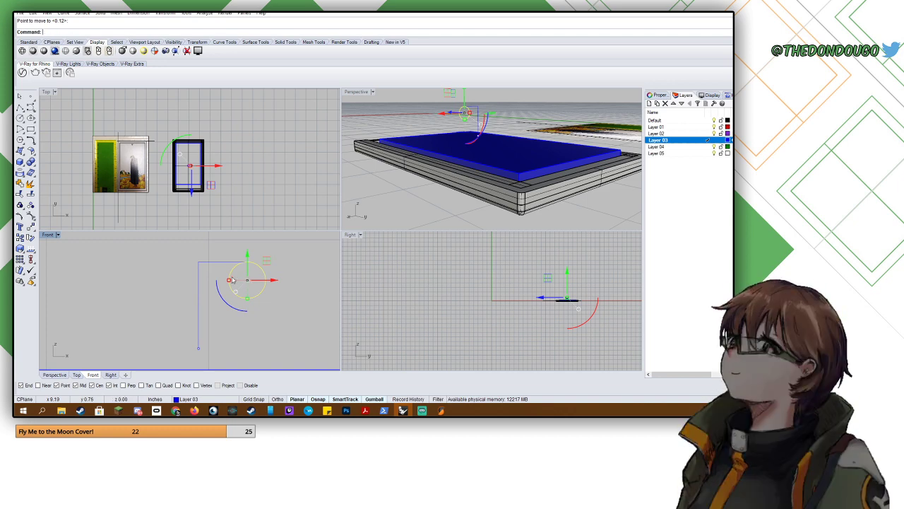
- Draw a vertical line across the circle from its top point to its bottom point
click(30, 106)
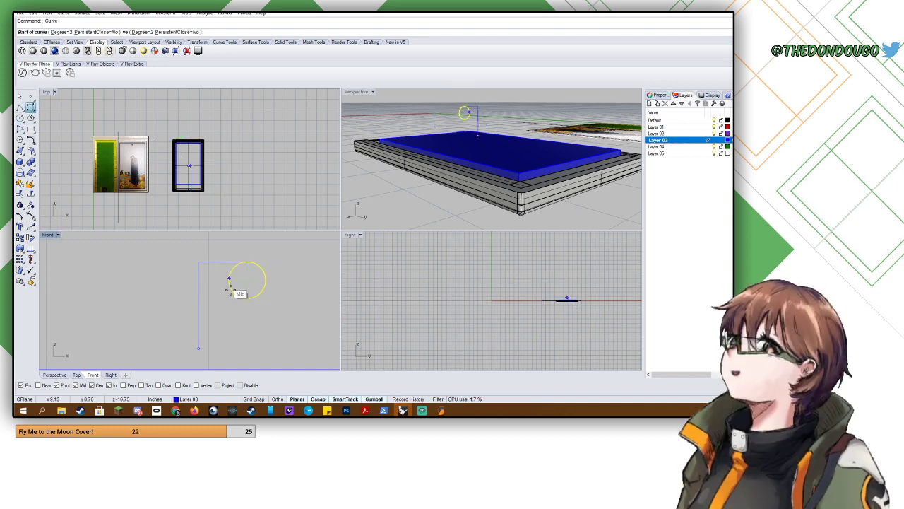
key(Escape)
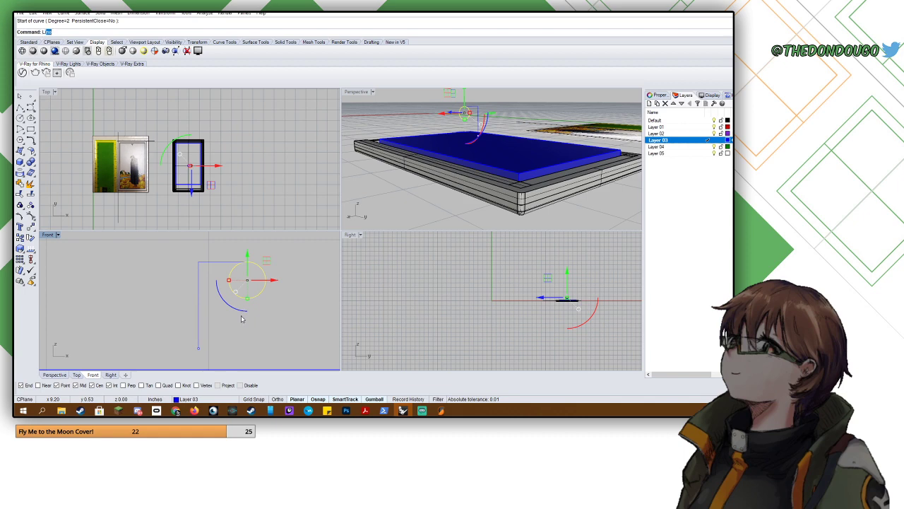
text(Line)
key(Return)
click(247, 262)
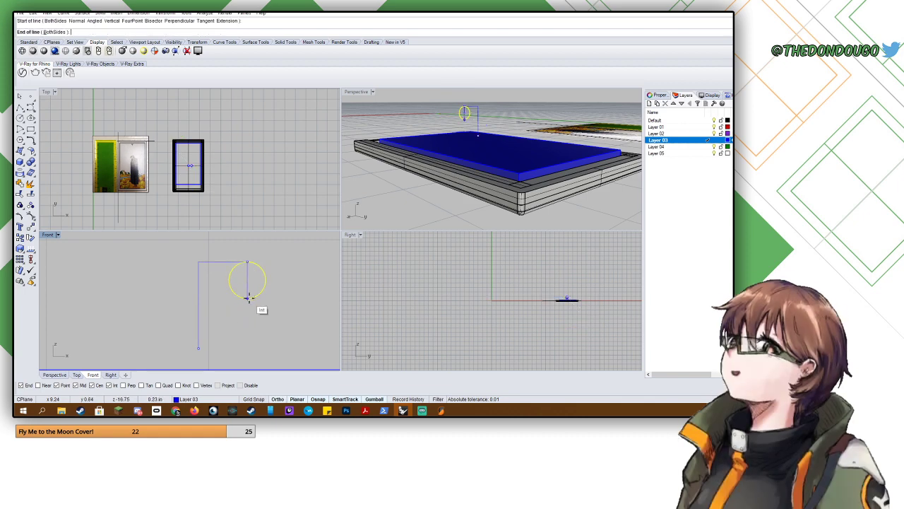
key(Escape)
- Draw a degree-2 C-shaped curve from the circle's bottom, using two control points on the long vertical line, ending directly below the circle
double_click(53, 236)
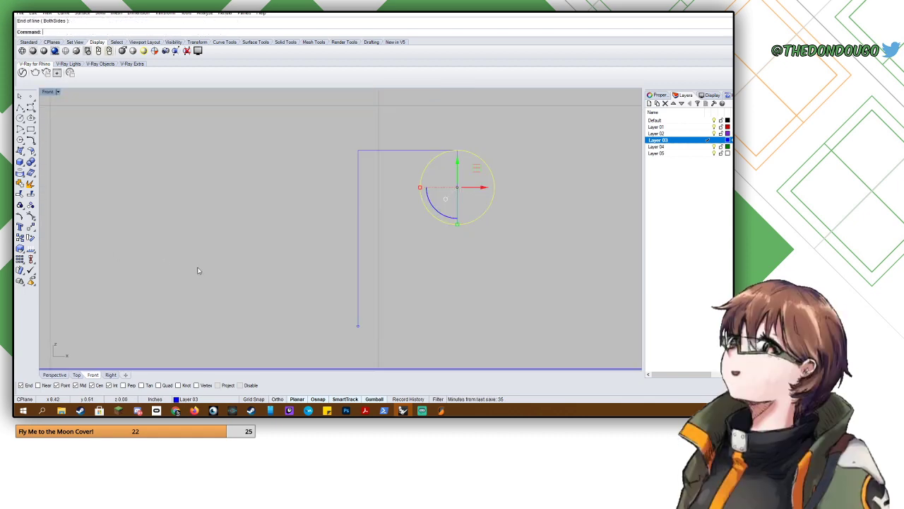
right_drag(367, 242, 329, 228)
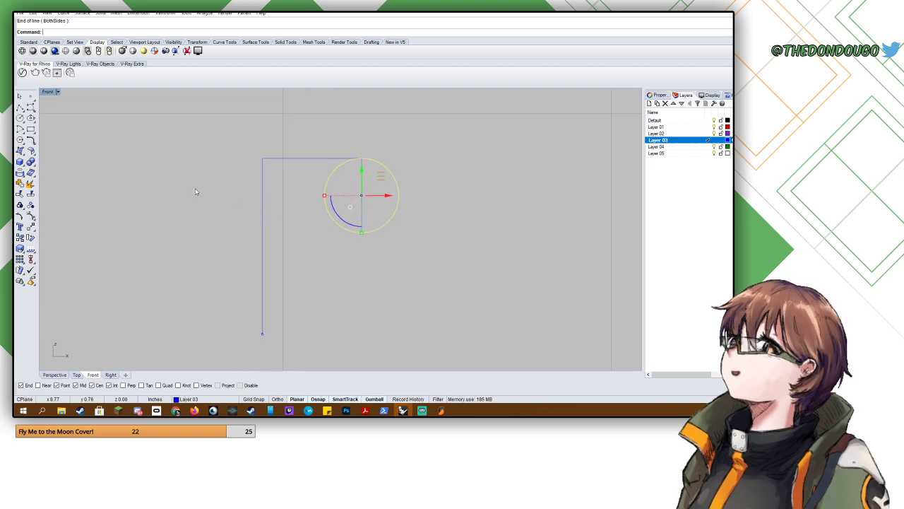
click(31, 106)
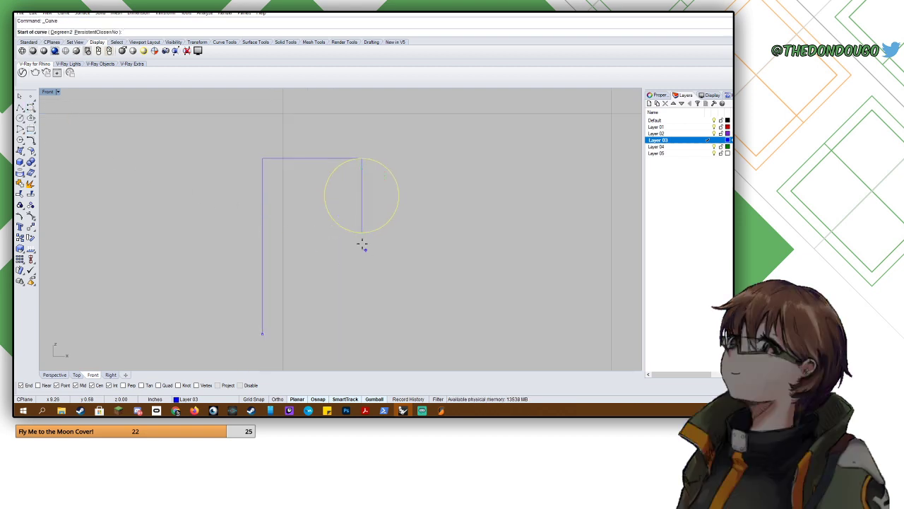
click(361, 233)
click(262, 233)
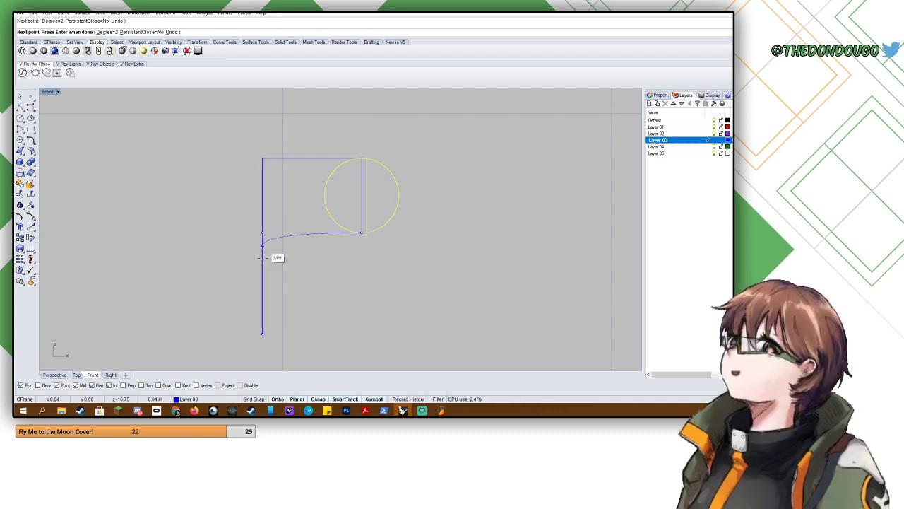
click(262, 332)
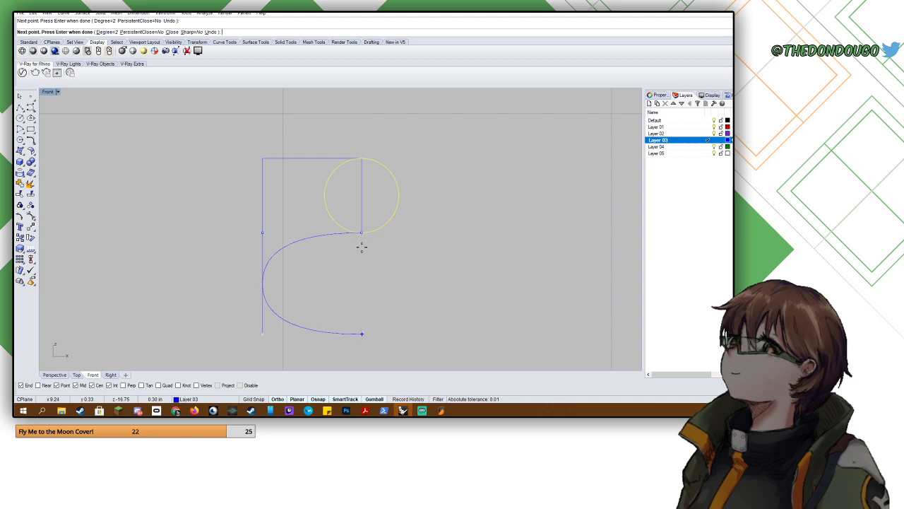
click(363, 333)
key(Return)
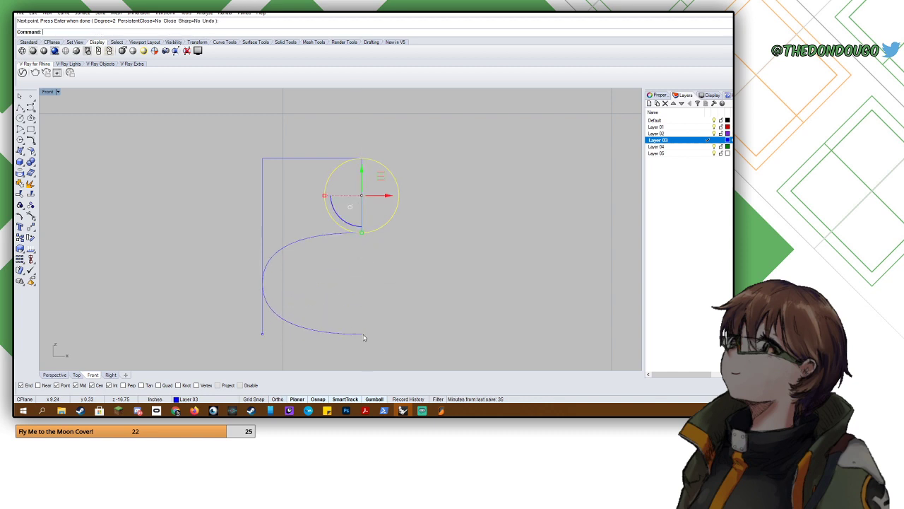
- Delete the C-shaped curve below the circle
key(Escape)
click(349, 236)
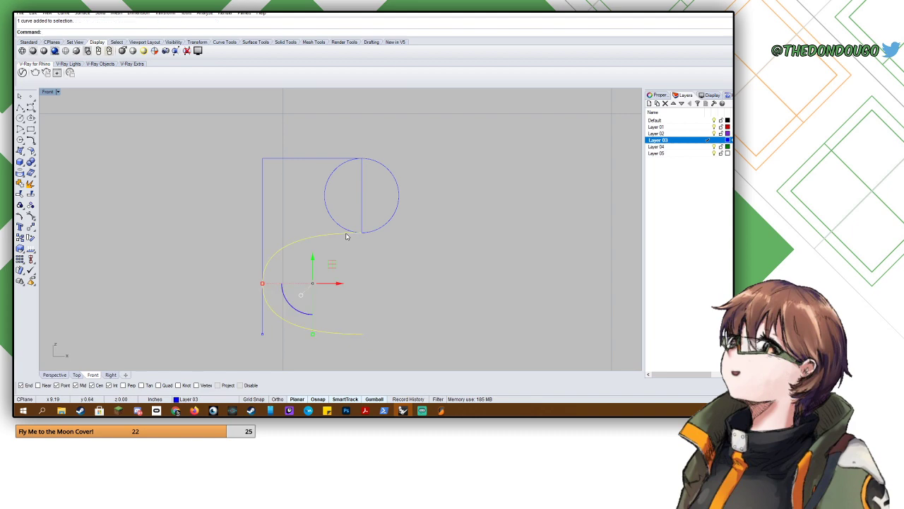
key(Escape)
key(Escape)
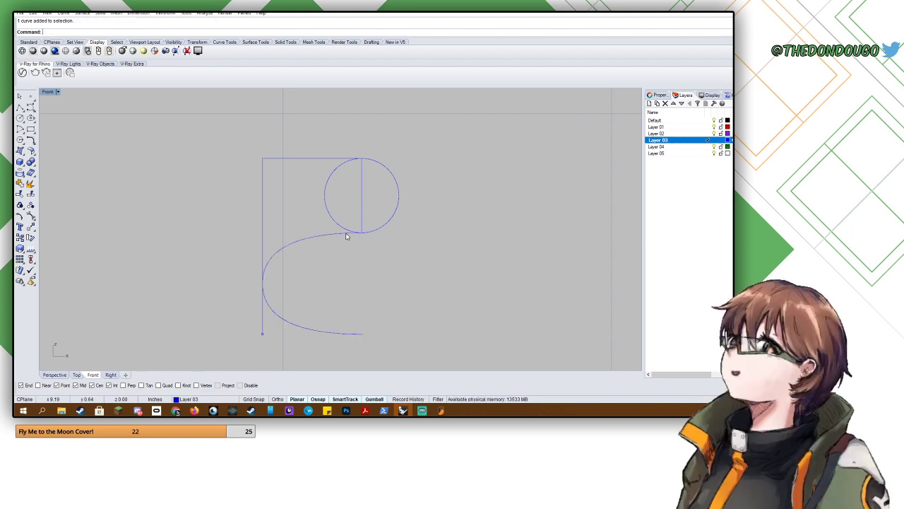
click(347, 237)
key(Delete)
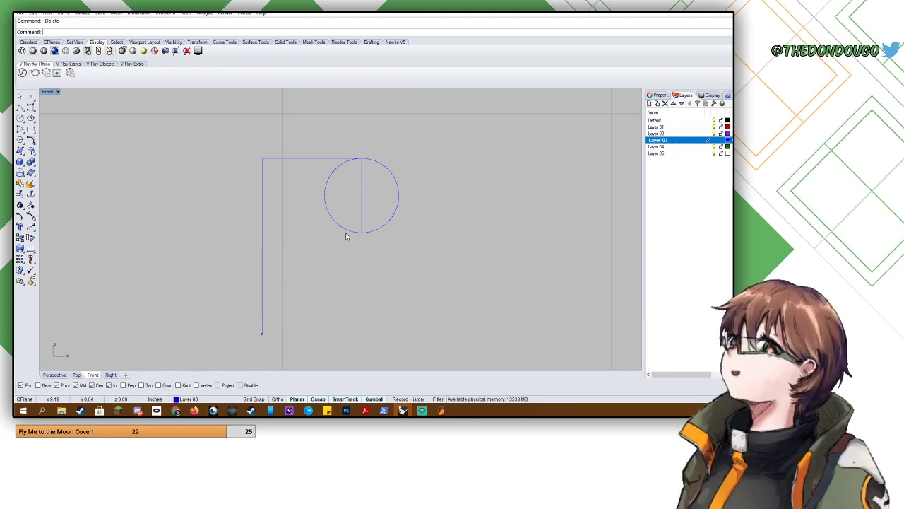
- Duplicate the long vertical line and shift the copy about 0.08 in to the right, towards the circle
click(262, 235)
key(ctrl+v)
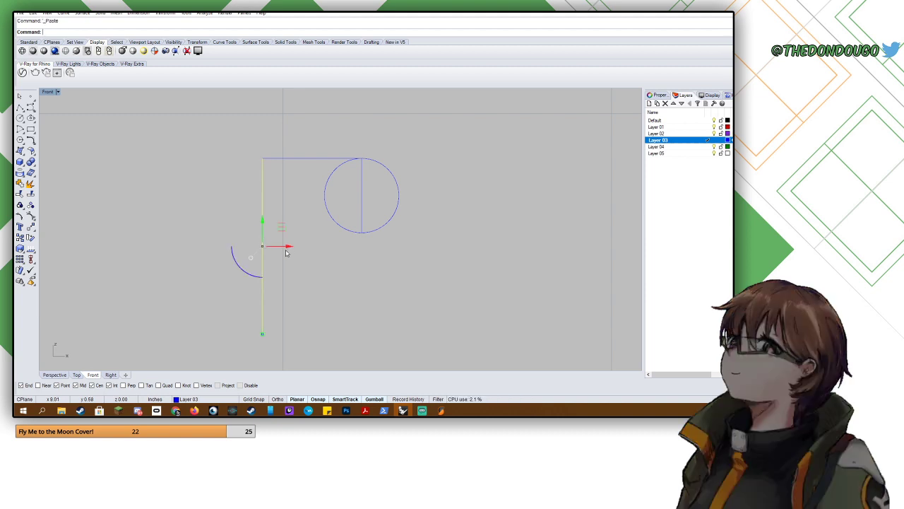
drag(287, 247, 316, 246)
click(278, 246)
- Draw a degree-2 C-shaped curve from the circle's bottom, using two control points on the shifted vertical line, ending level with its lower end below the circle
click(32, 109)
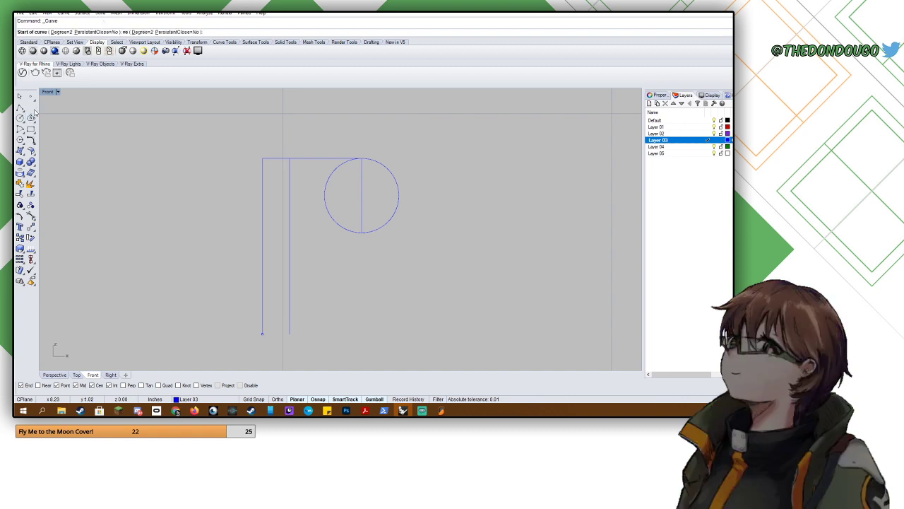
click(360, 233)
click(290, 233)
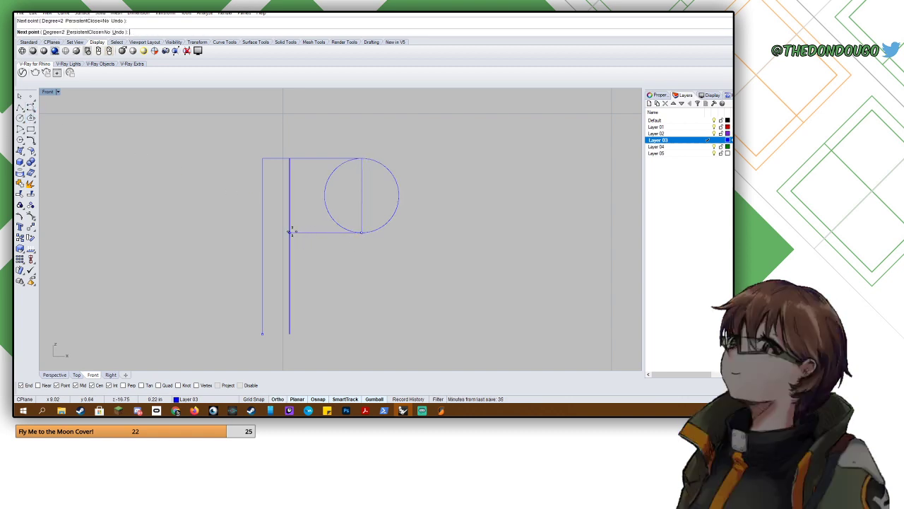
click(290, 333)
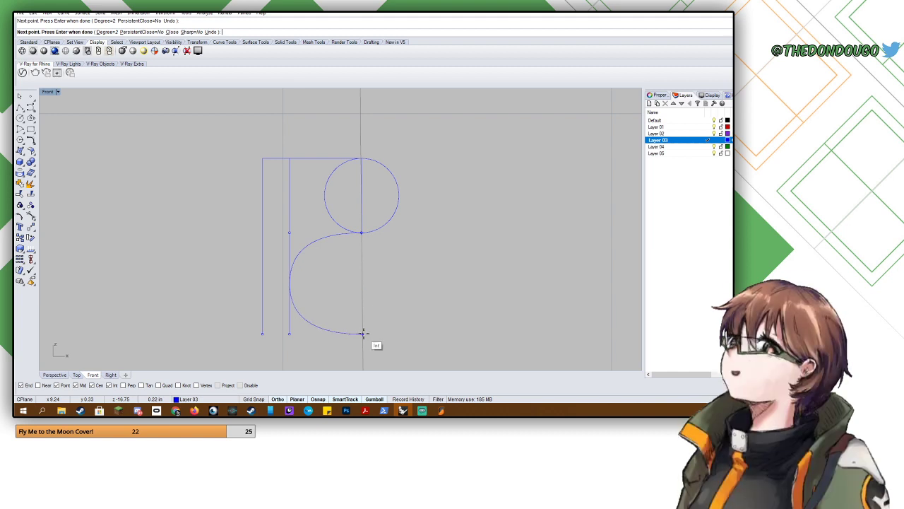
click(363, 333)
key(Return)
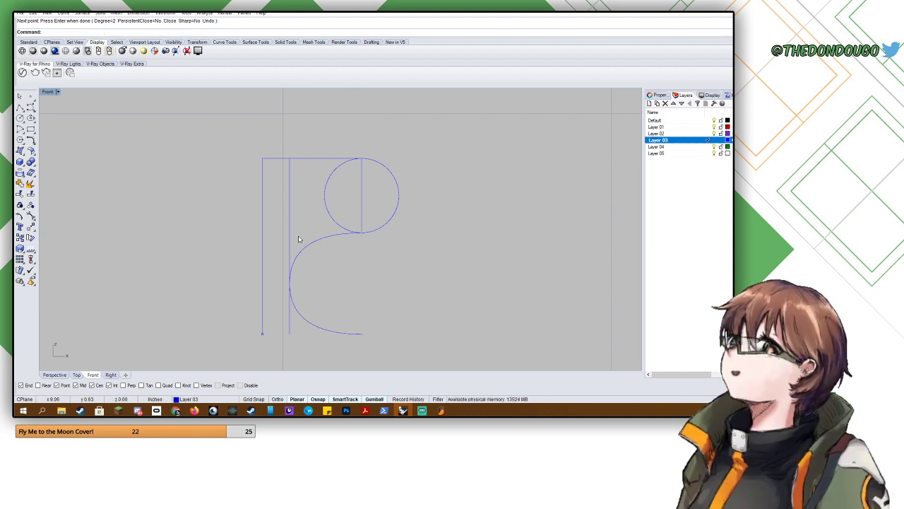
- Delete the shifted vertical construction line that shaped the C-curve
click(298, 252)
click(289, 246)
key(Delete)
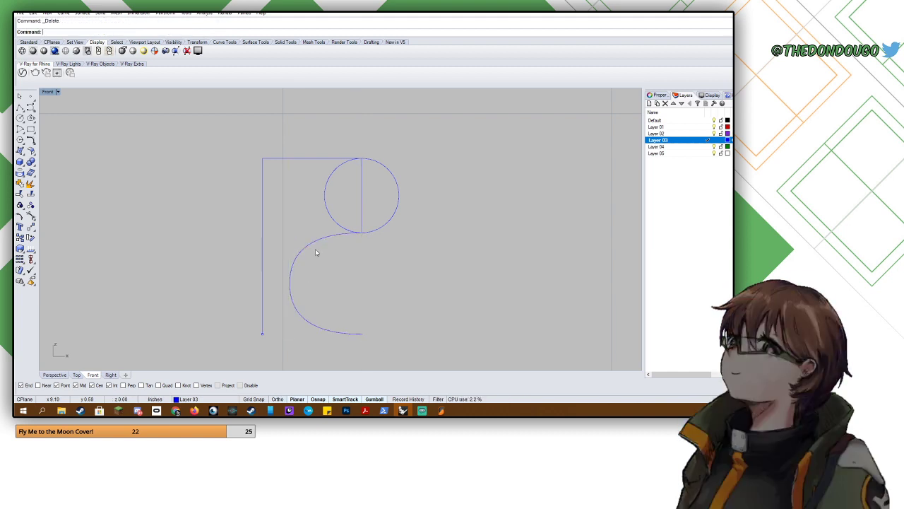
- Trim away the circle's inner half and its vertical diameter line, using the upper horizontal line and the C-shaped curve as cutters
click(316, 242)
key(Return)
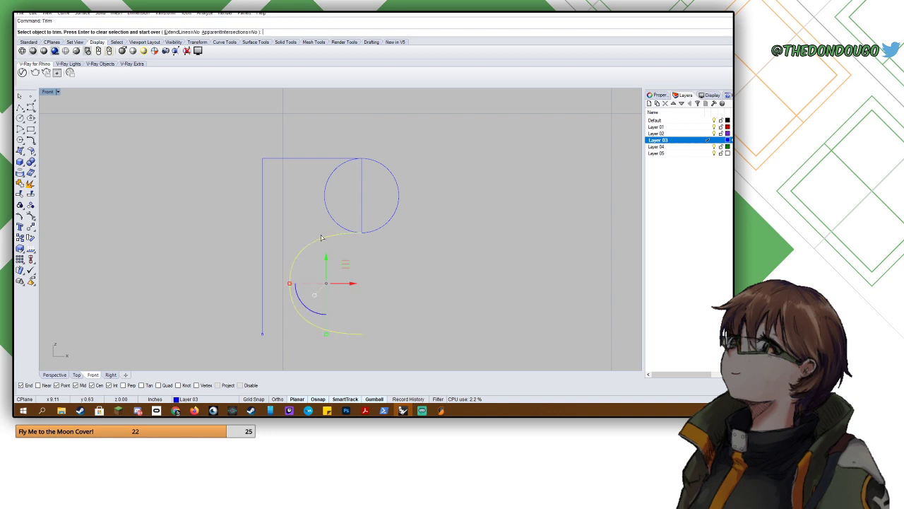
key(Escape)
shift+click(313, 159)
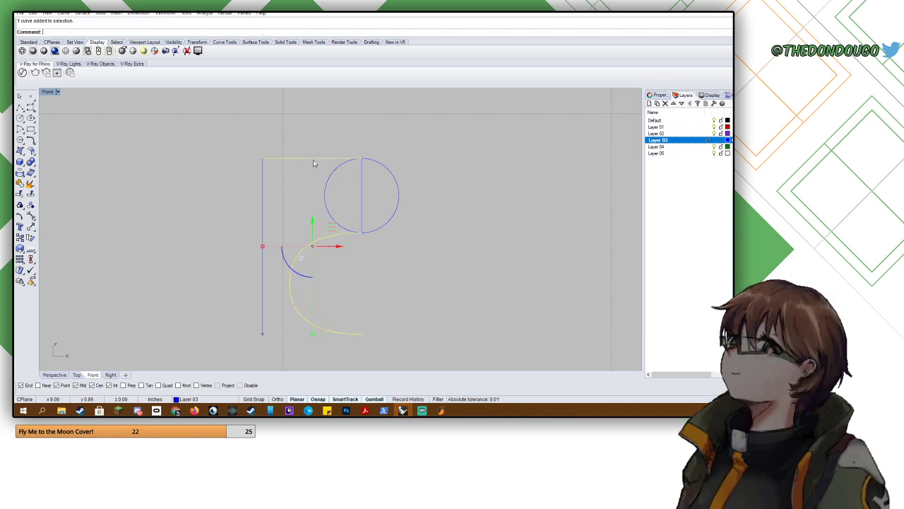
key(Return)
click(328, 212)
click(362, 201)
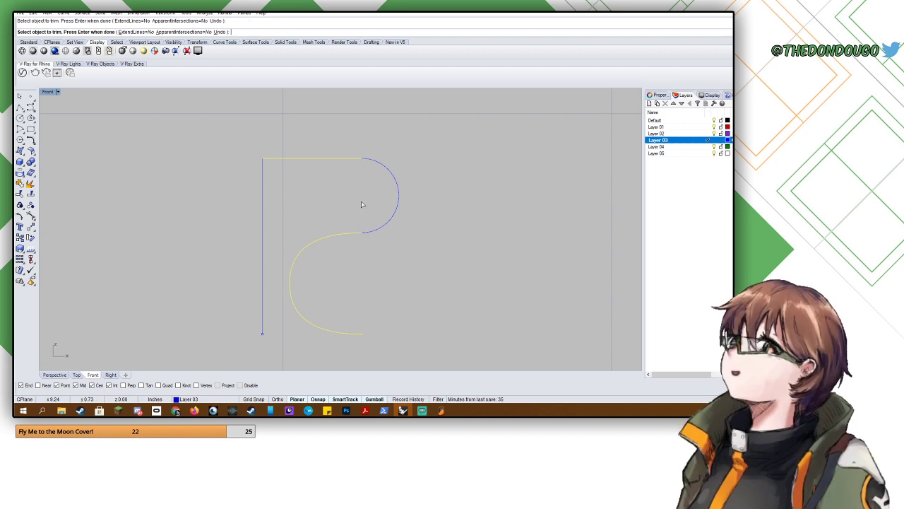
key(Return)
- Join the horizontal line, half circle and C-shaped curve into one open profile curve
click(374, 228)
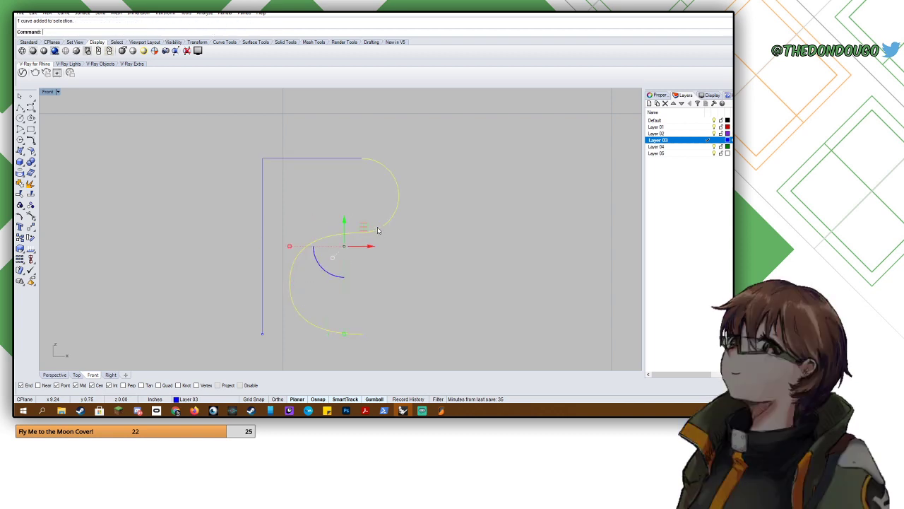
shift+click(316, 159)
text(Mir)
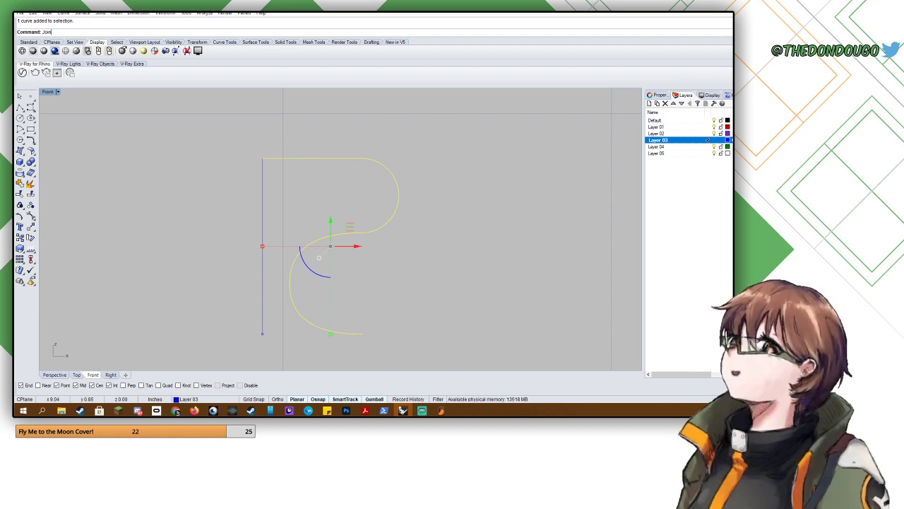
key(Return)
- Revolve the joined knob profile a full 360 degrees about the long vertical line
double_click(47, 92)
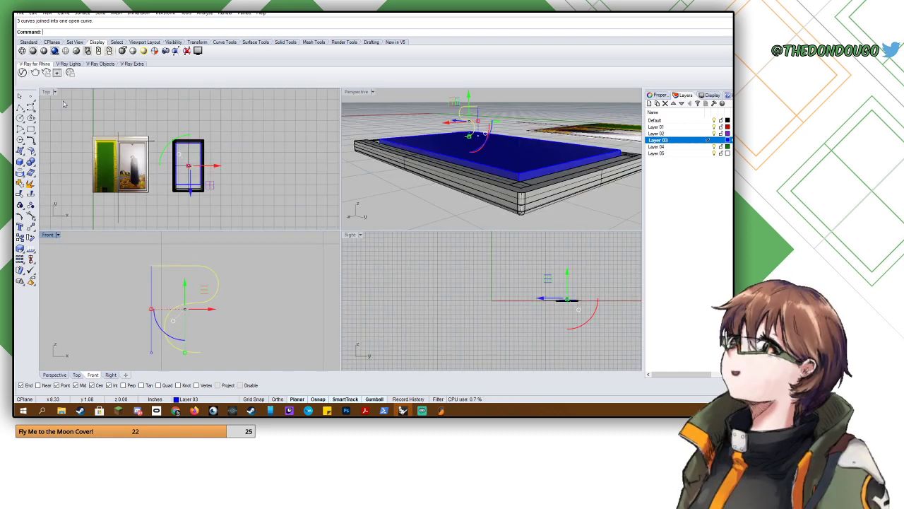
click(356, 92)
double_click(356, 92)
right_drag(367, 113, 260, 191)
scroll(288, 198, up, 4)
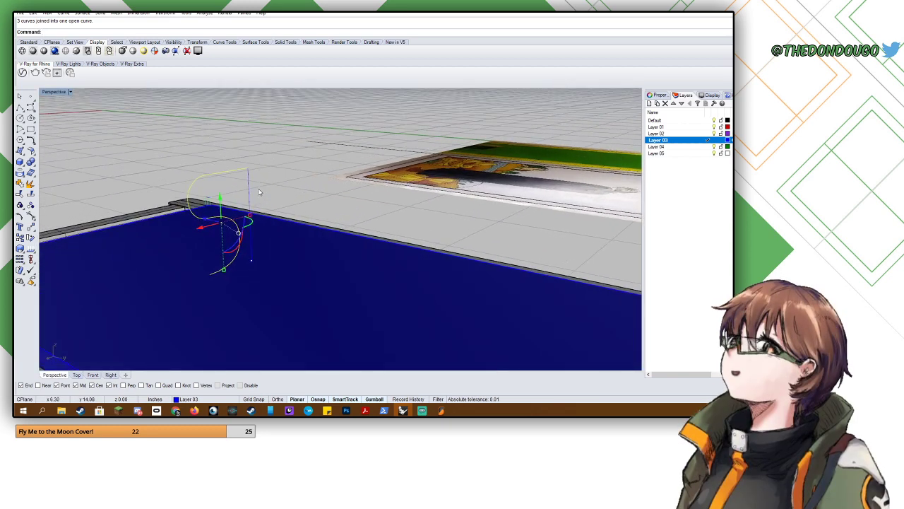
text(Revolve)
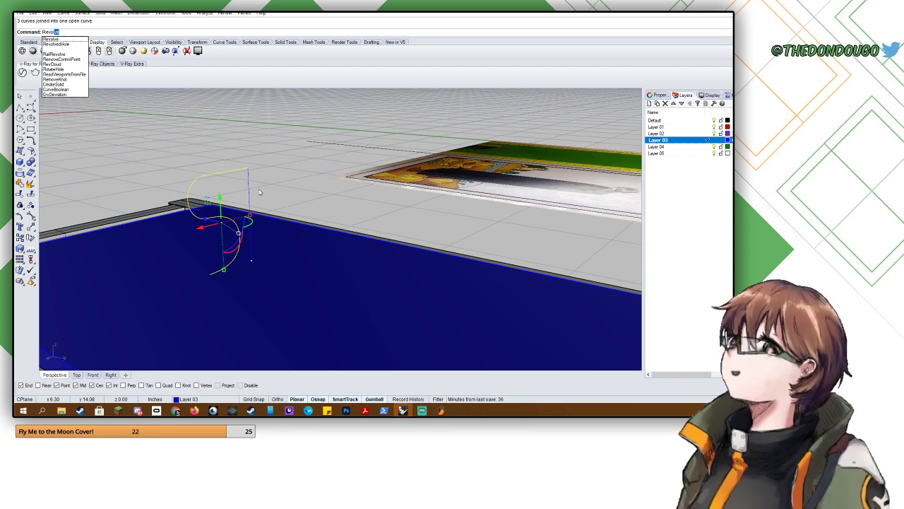
key(Return)
click(248, 169)
click(247, 187)
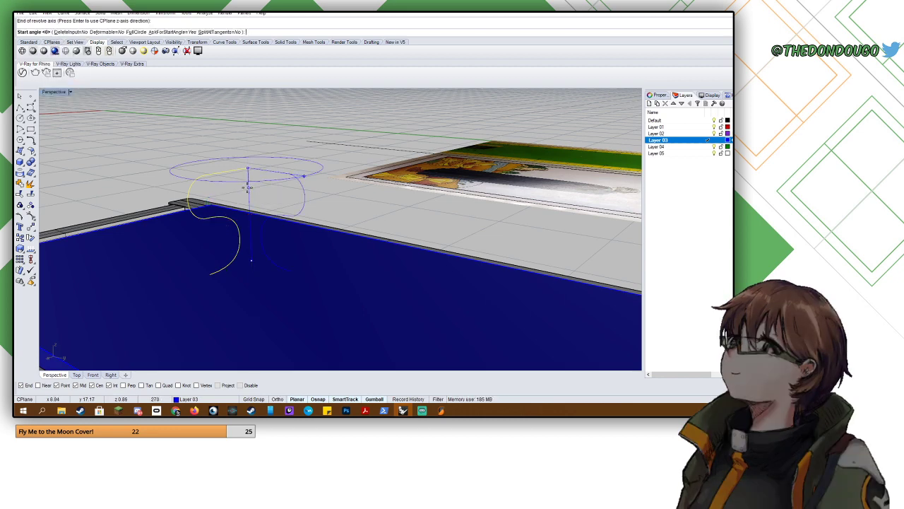
key(Return)
key(Return)
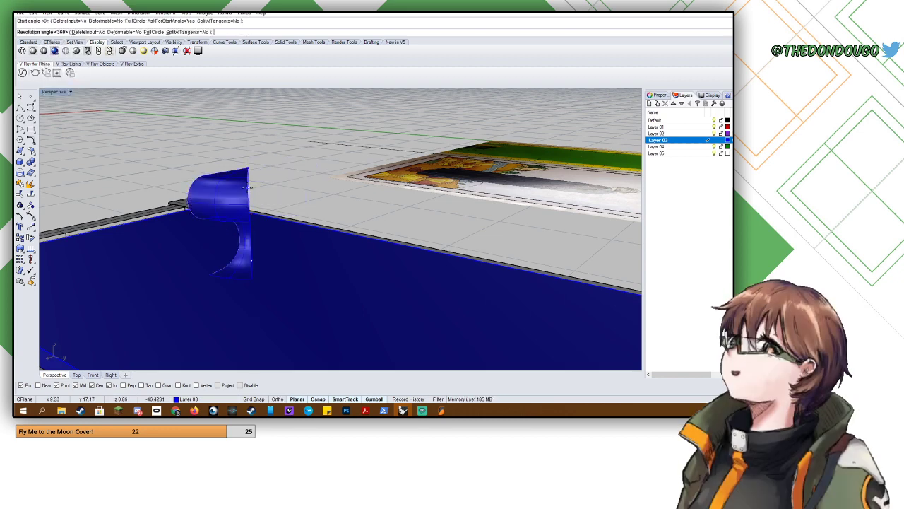
click(170, 134)
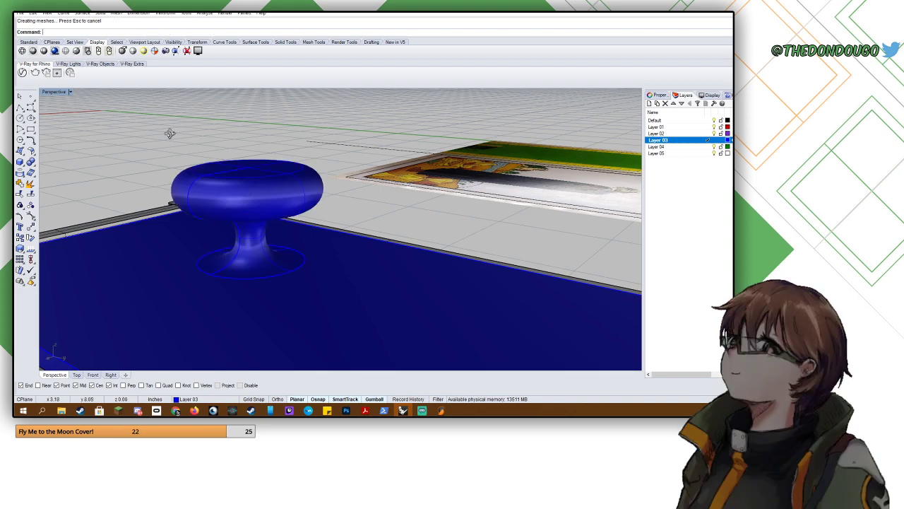
- Move the revolved knob from its base centre to the midpoint of the block's upper edge, level with the block's top face
right_drag(170, 133, 371, 165)
scroll(400, 207, down, 2)
scroll(399, 206, down, 3)
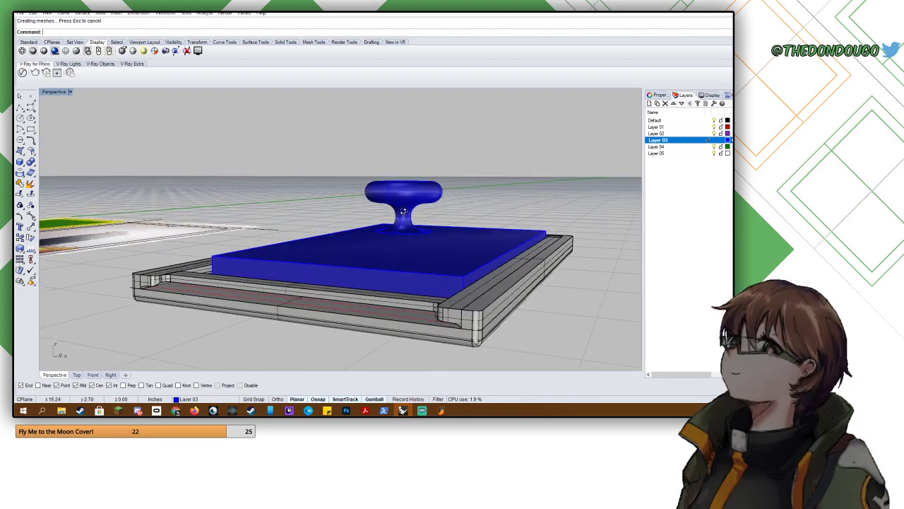
click(405, 197)
scroll(311, 273, up, 2)
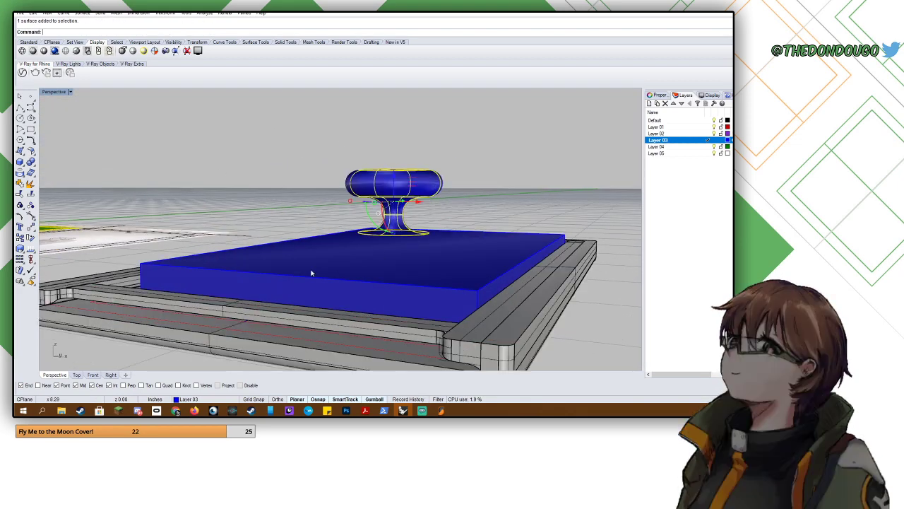
double_click(54, 91)
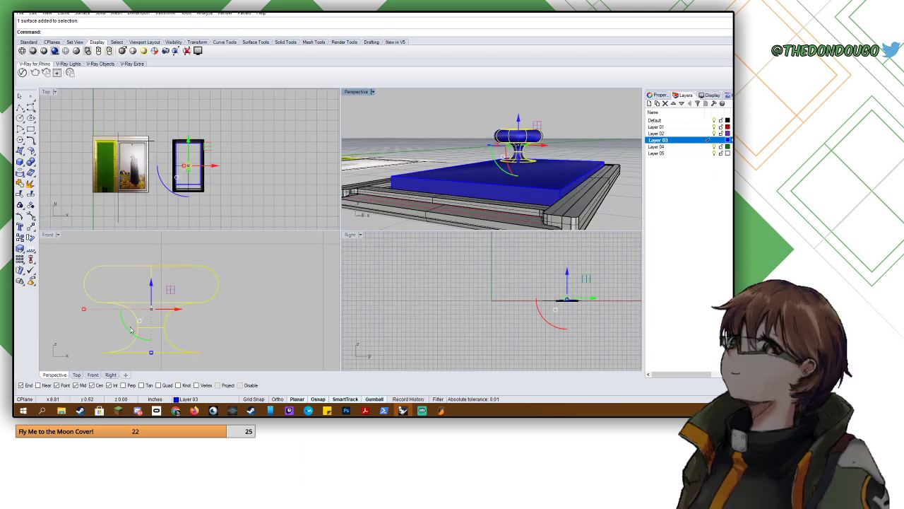
scroll(169, 240, down, 5)
text(m)
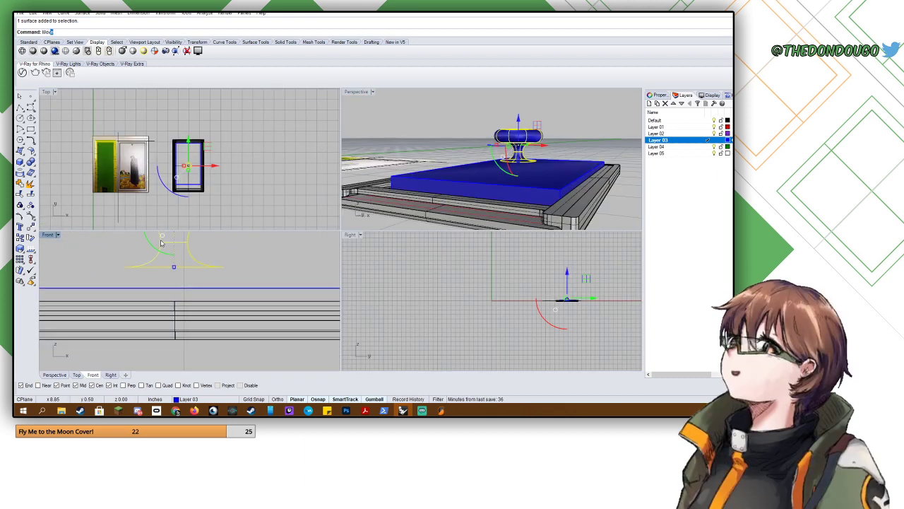
key(Return)
click(173, 266)
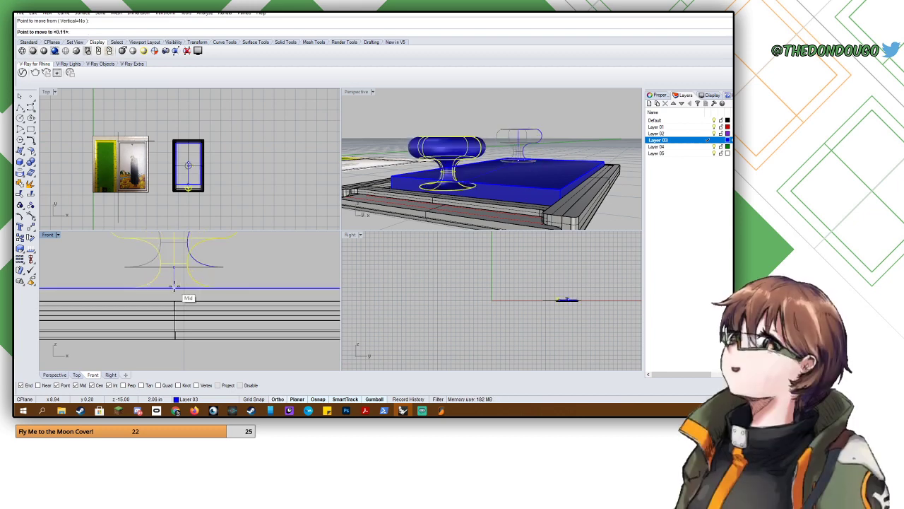
click(174, 286)
- Shift the knob back along the block's length so it sits centred on the top face
scroll(187, 169, up, 1)
scroll(187, 169, up, 1)
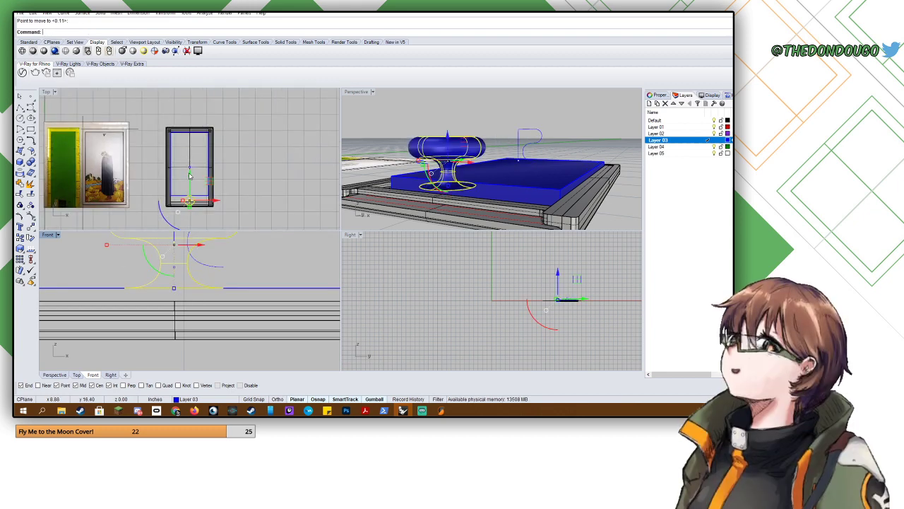
drag(189, 176, 191, 146)
scroll(188, 174, up, 4)
scroll(188, 202, up, 2)
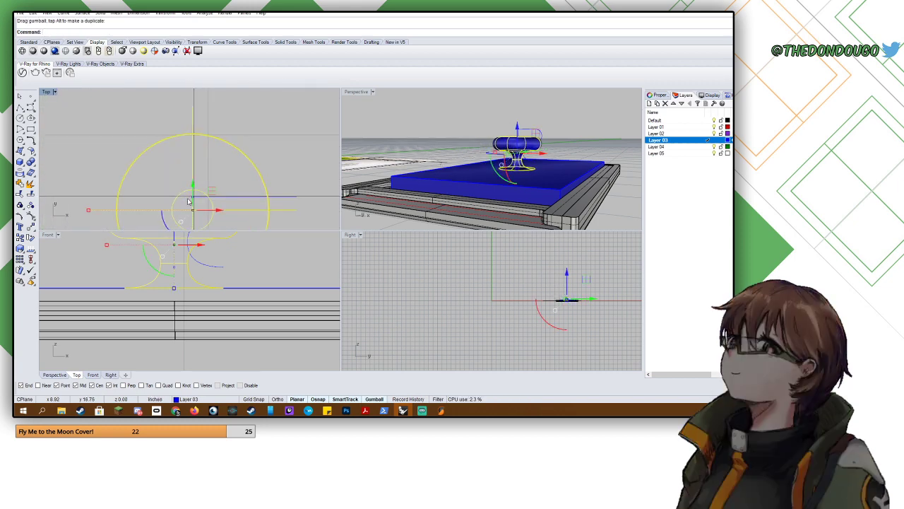
key(Return)
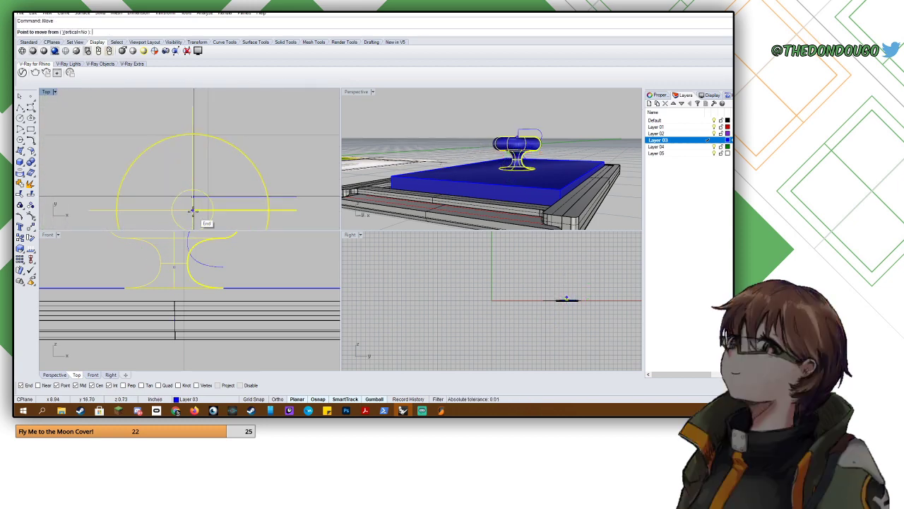
click(175, 289)
click(199, 194)
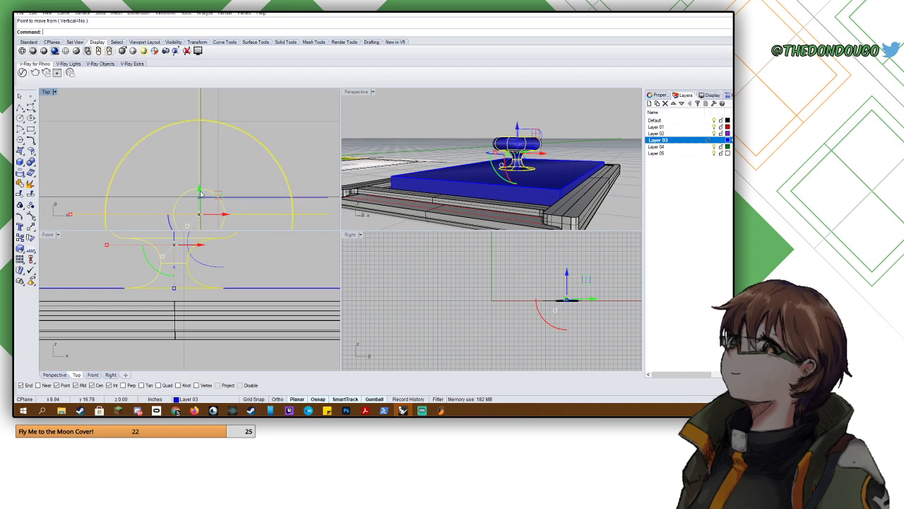
drag(202, 195, 199, 177)
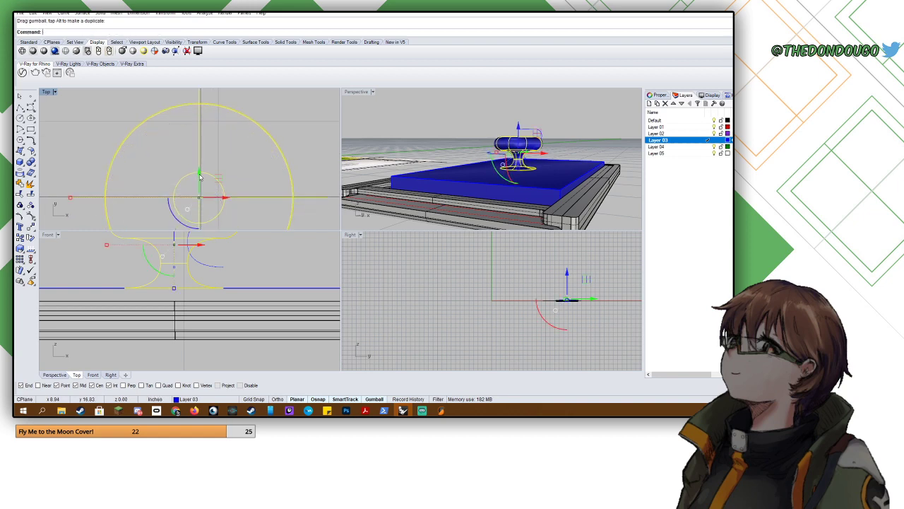
- Fillet the block's top edges with a radius of 0.05 in
key(Escape)
scroll(200, 174, down, 12)
scroll(512, 157, down, 6)
right_drag(513, 156, 451, 185)
click(452, 185)
key(Escape)
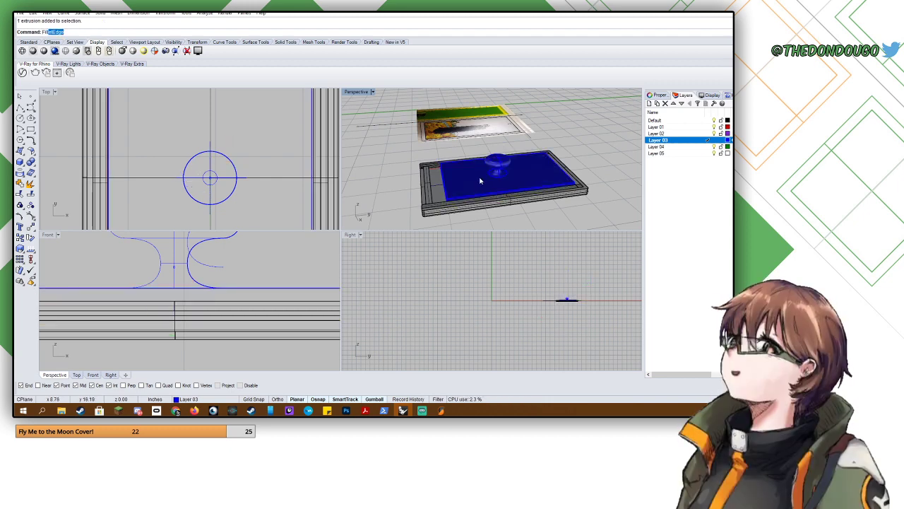
key(Return)
scroll(452, 196, up, 8)
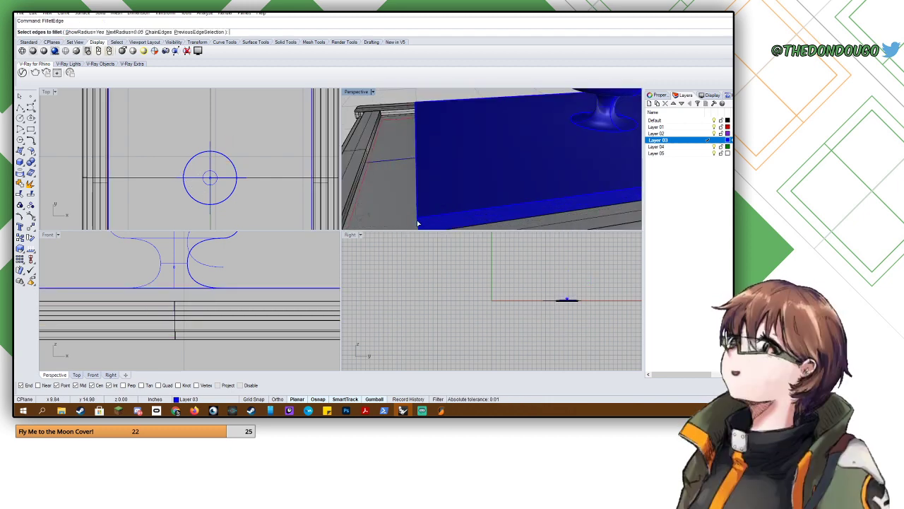
click(418, 224)
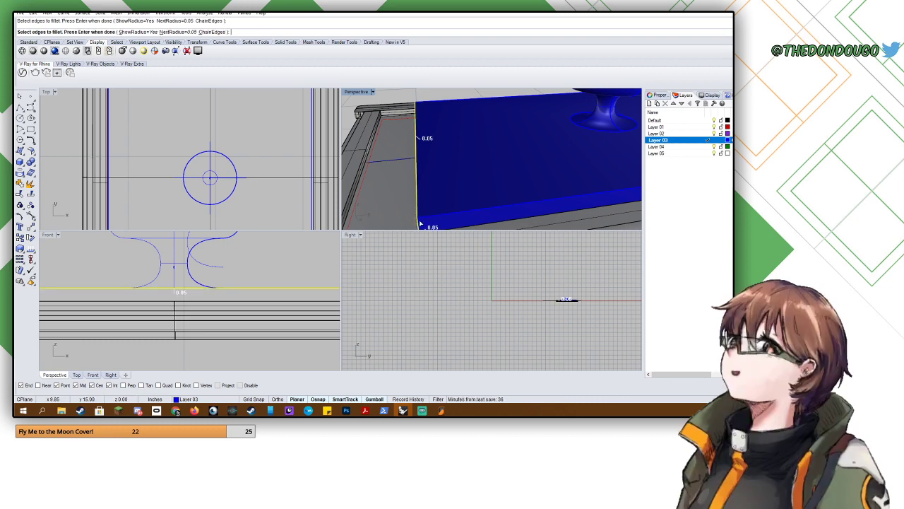
click(416, 212)
click(417, 212)
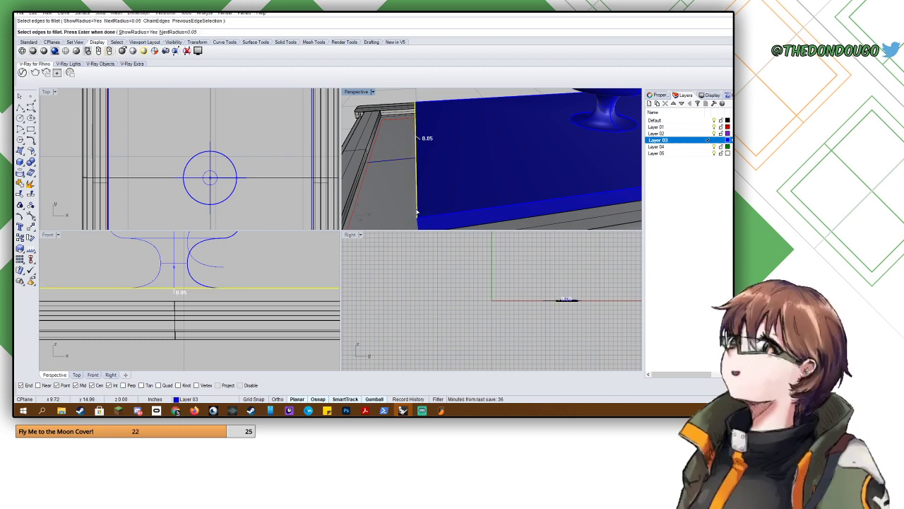
click(418, 213)
scroll(452, 208, down, 8)
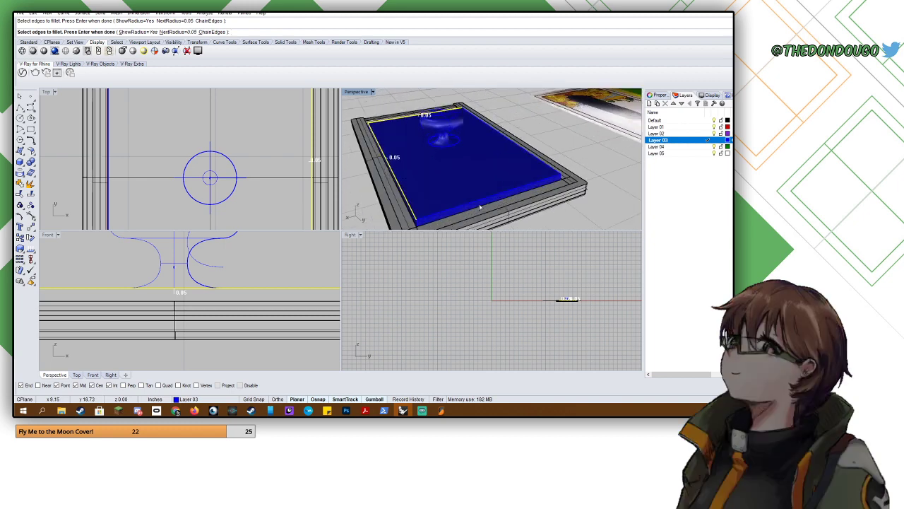
right_drag(477, 205, 440, 156)
click(482, 185)
key(Return)
scroll(464, 155, up, 5)
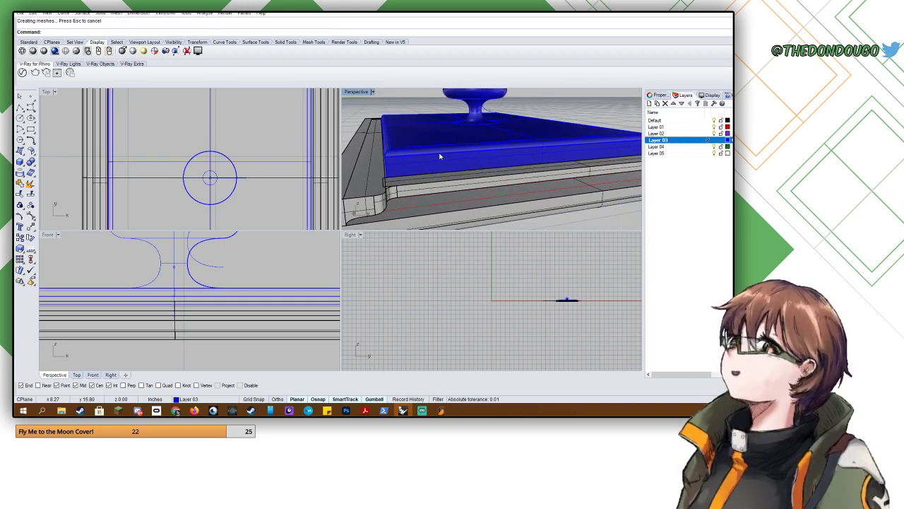
- Boolean union the knob with the filleted block into one solid
text(booleanunion)
key(Return)
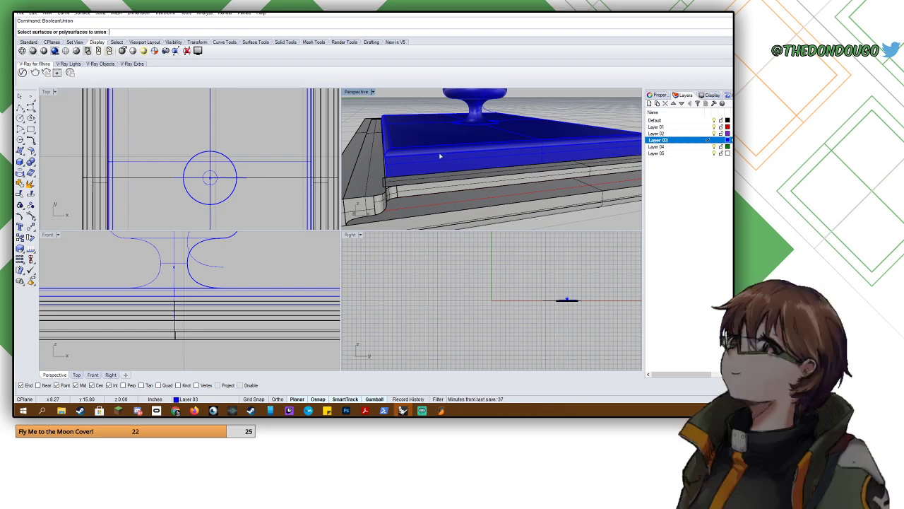
click(473, 110)
click(463, 124)
key(Return)
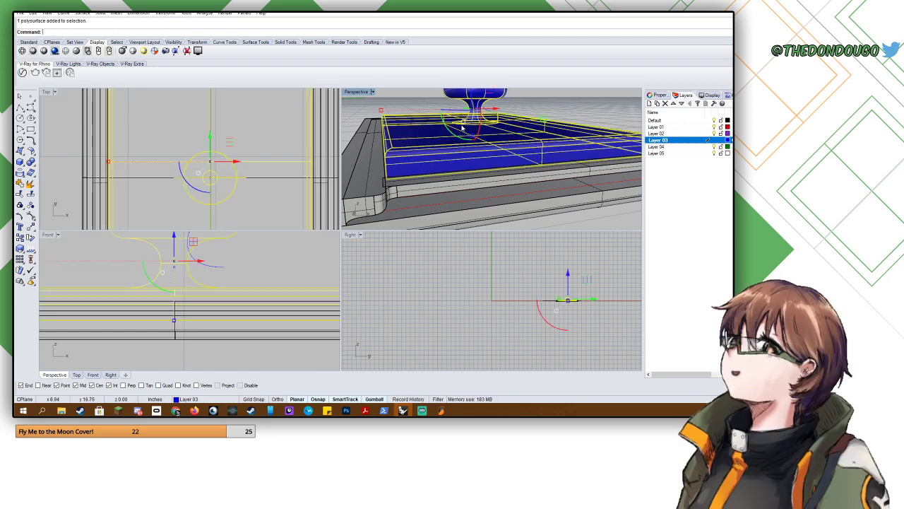
key(Escape)
scroll(426, 151, down, 5)
click(405, 167)
key(Escape)
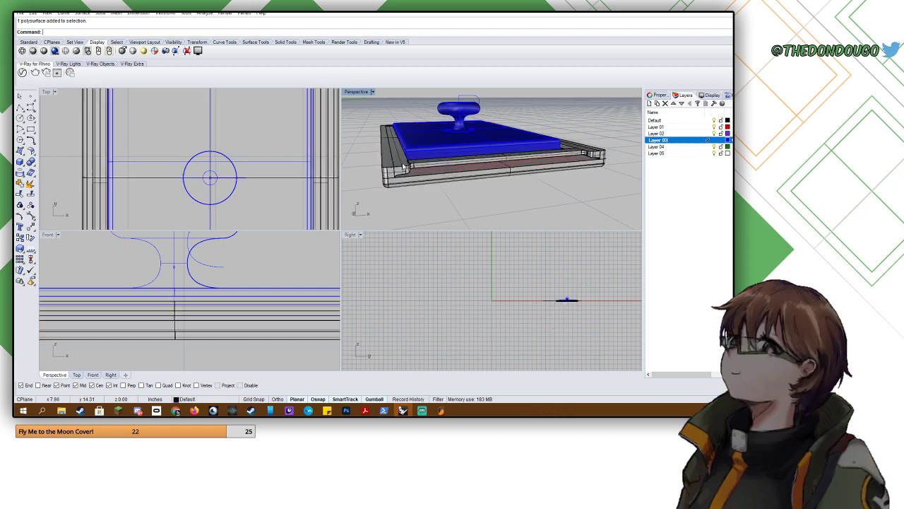
scroll(431, 150, down, 6)
right_drag(478, 151, 469, 121)
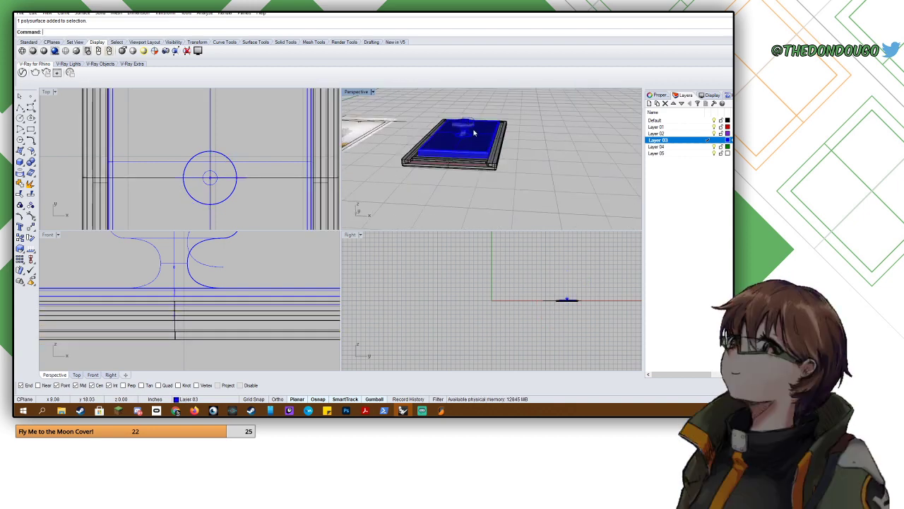
click(484, 142)
key(Escape)
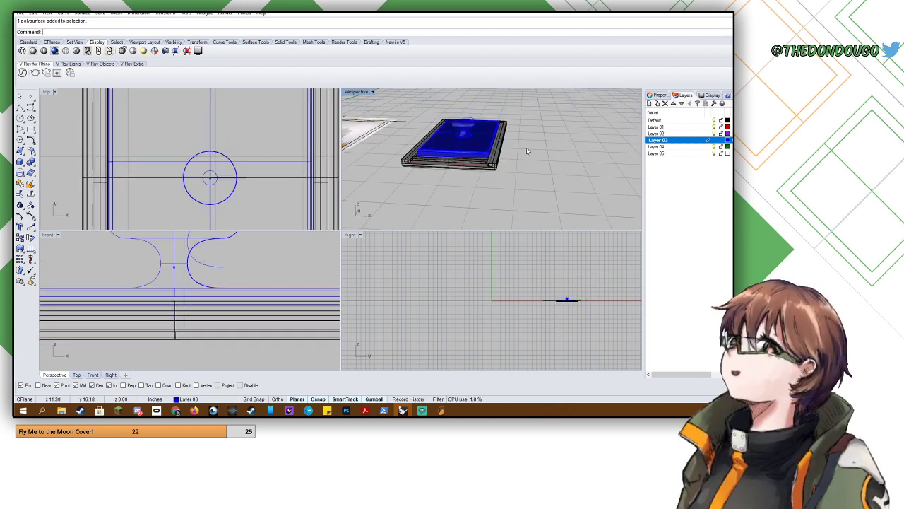
- Save the model as "tarot outline.3dm" in the Downloads folder
click(20, 13)
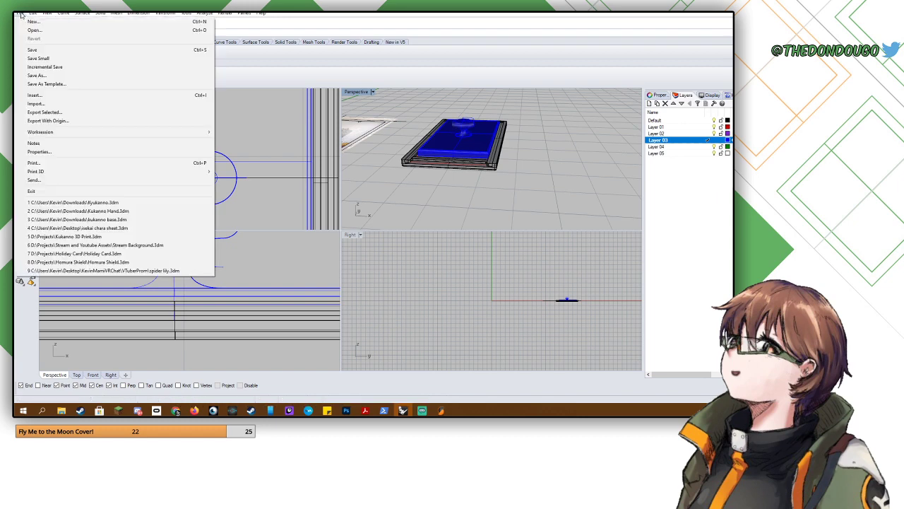
click(44, 51)
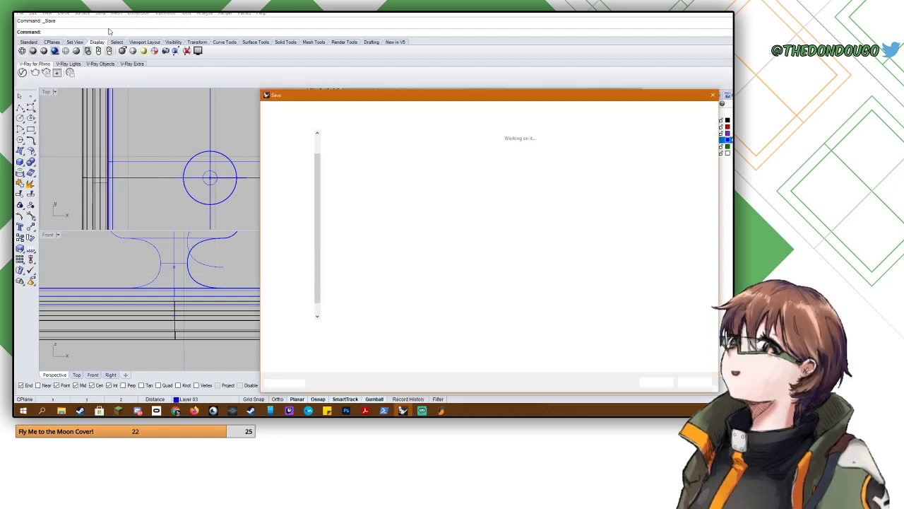
drag(290, 95, 14, 47)
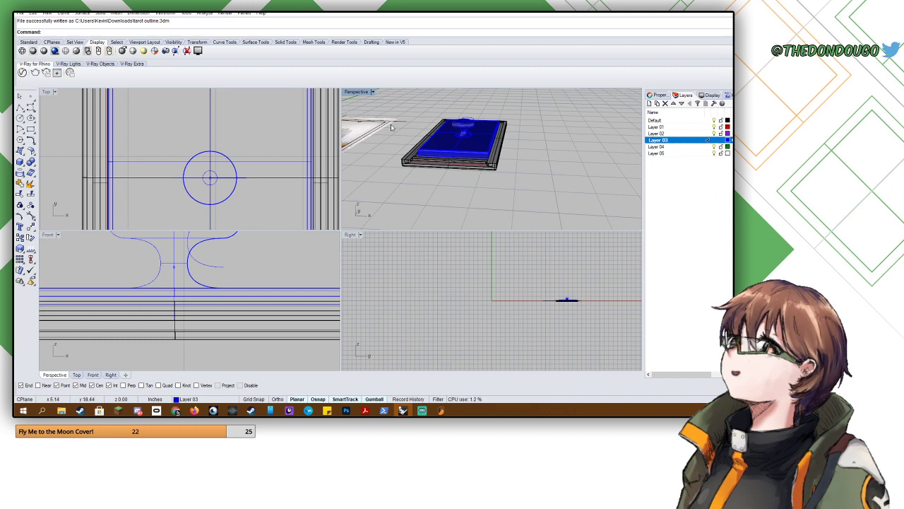
scroll(463, 154, up, 5)
click(464, 154)
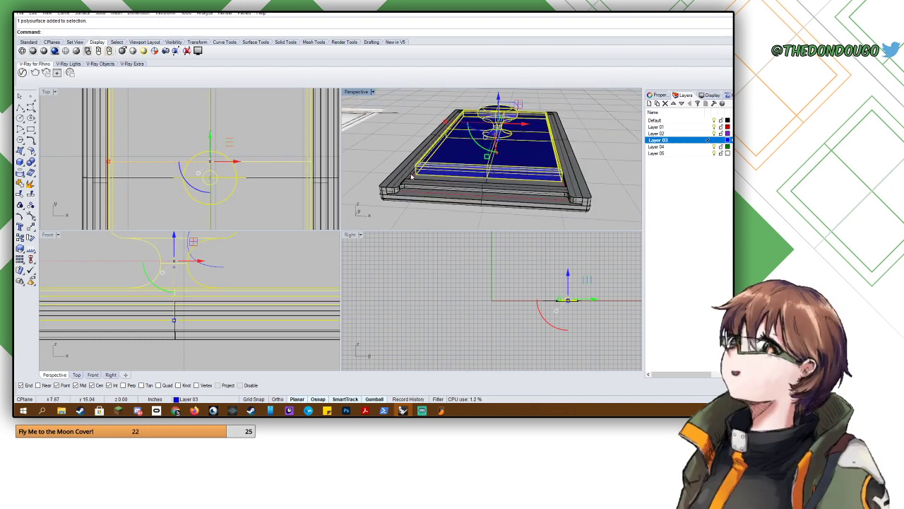
click(412, 177)
click(440, 158)
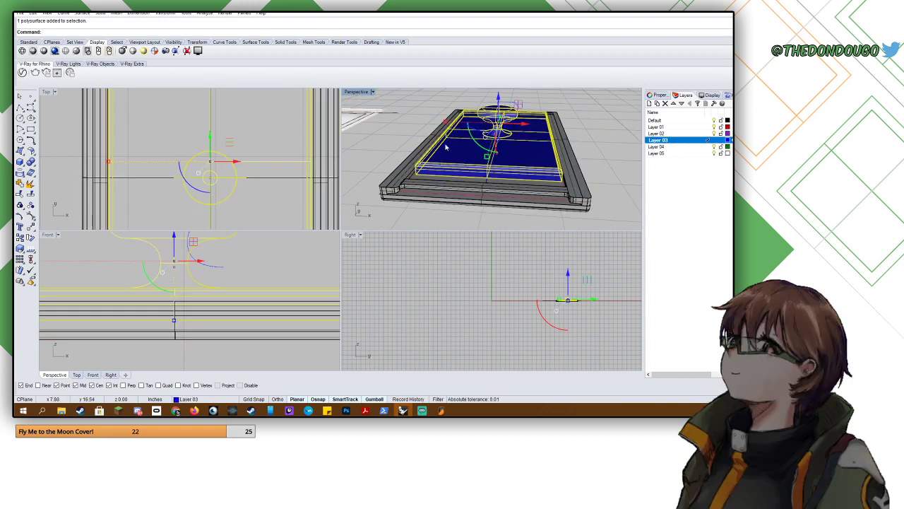
click(405, 168)
right_drag(405, 168, 429, 163)
click(431, 164)
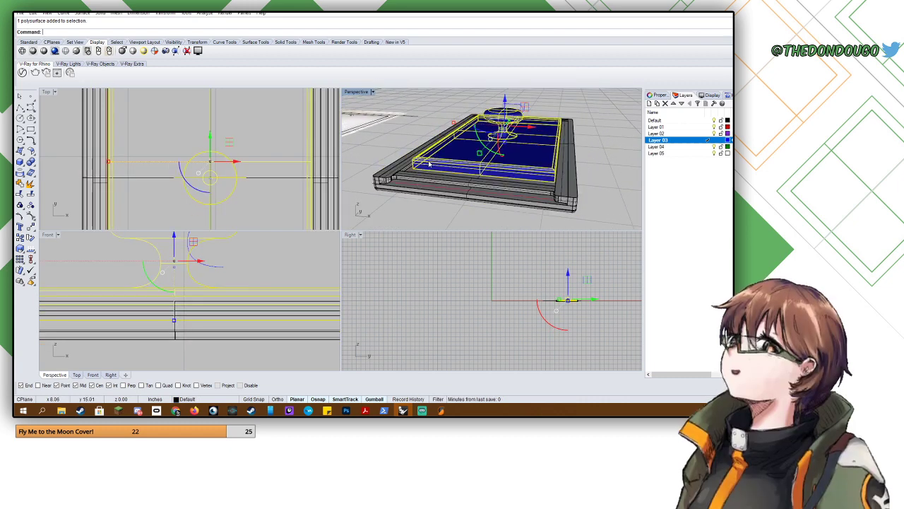
click(19, 12)
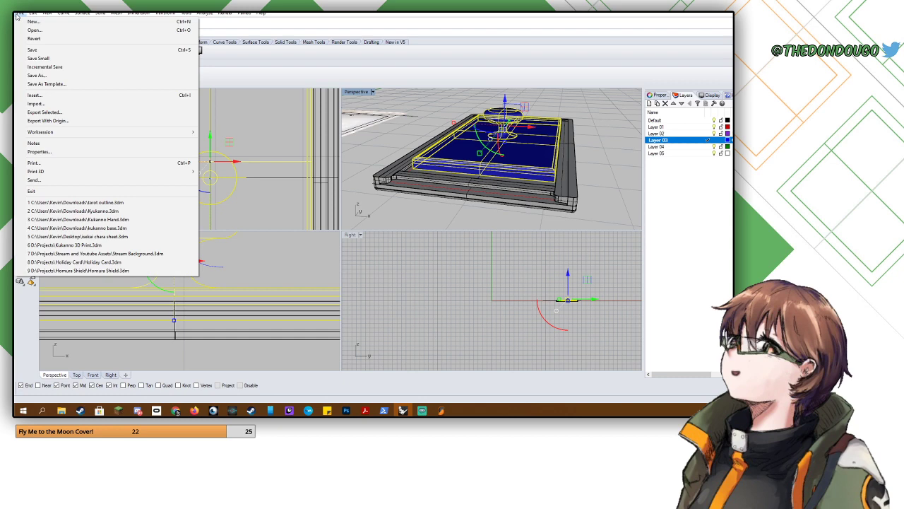
click(58, 111)
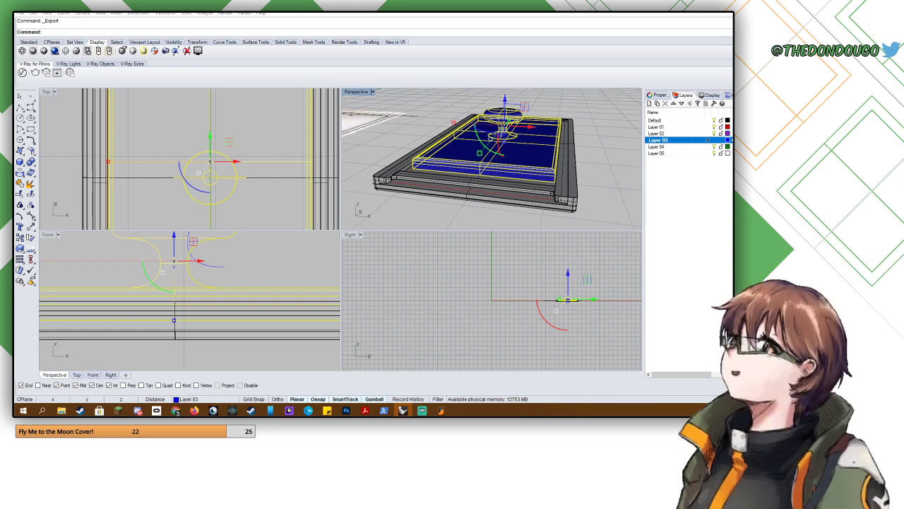
mouse_move(420, 185)
right_down()
mouse_move(451, 172)
mouse_move(436, 184)
right_up()
click(428, 202)
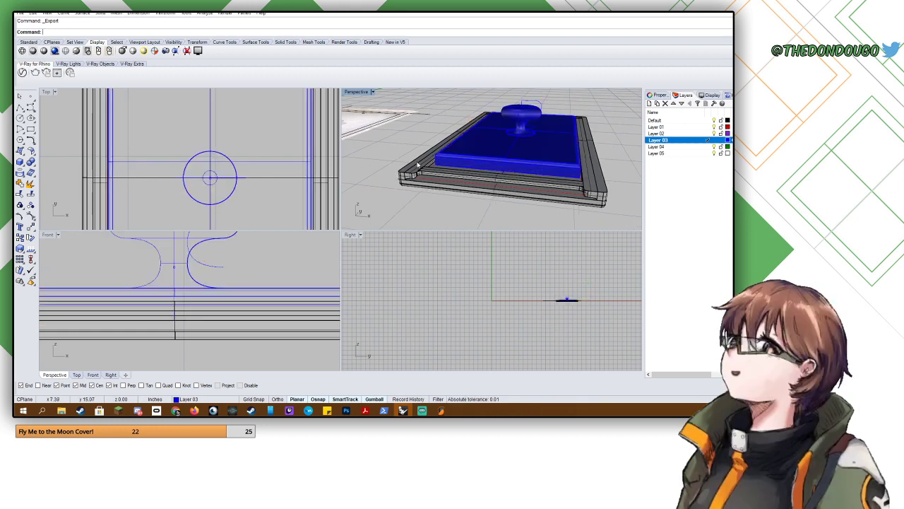
- Change the document's model units to millimeters and scale the geometry to match
text(Units)
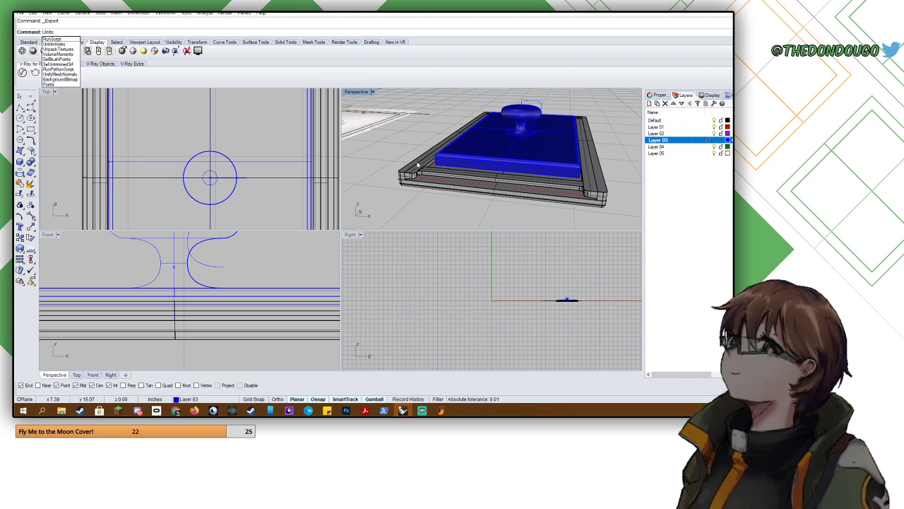
key(Return)
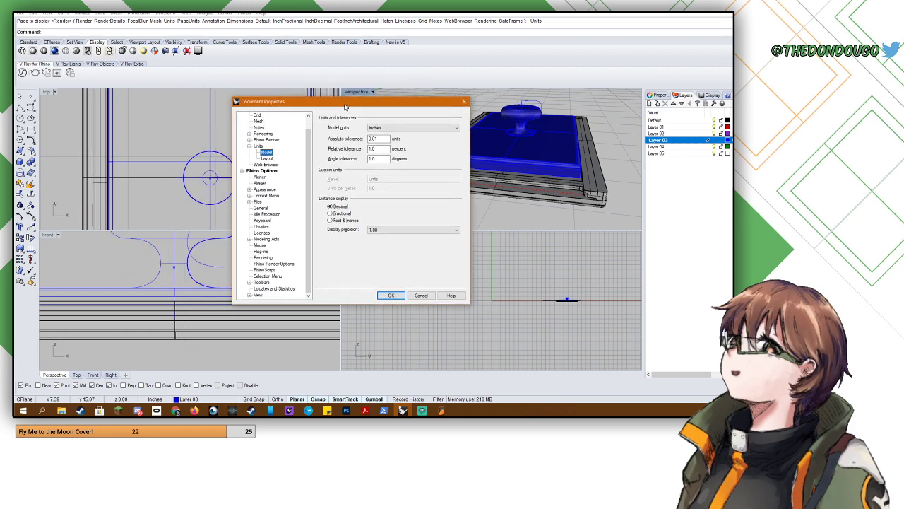
click(396, 128)
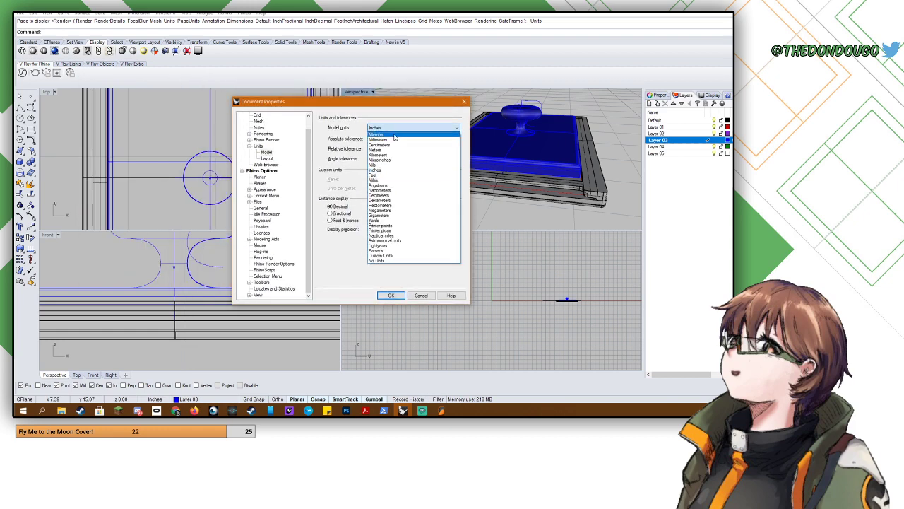
click(396, 140)
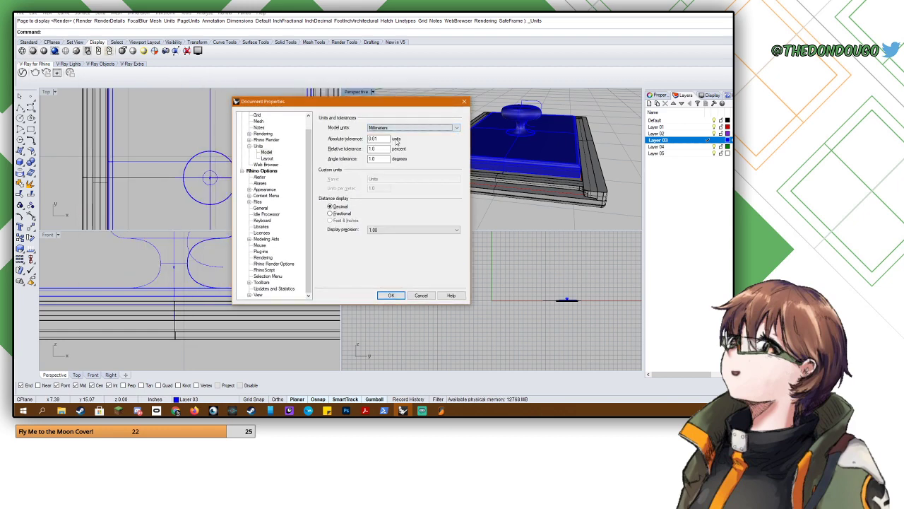
click(390, 295)
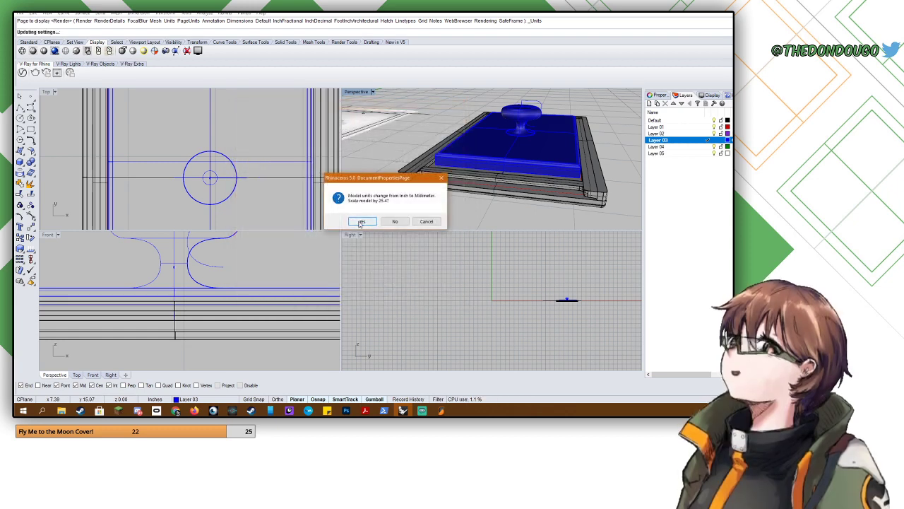
click(360, 222)
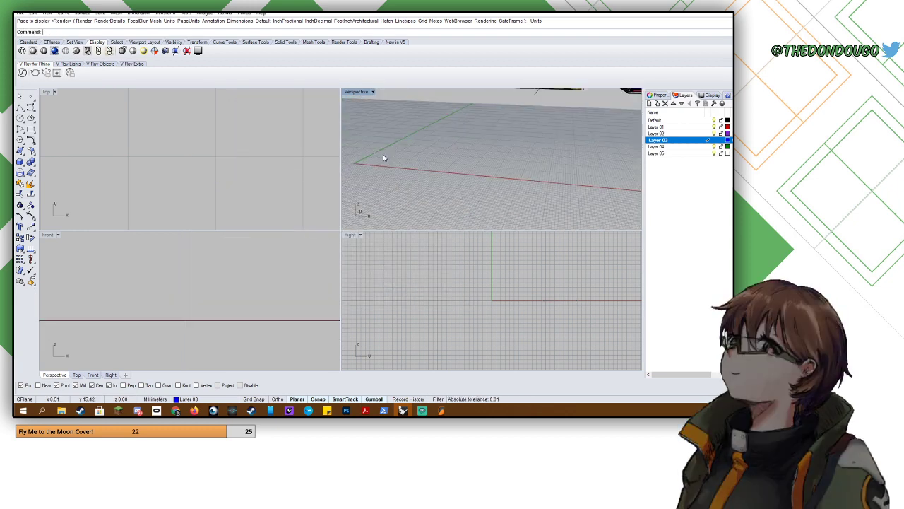
- Examine the rescaled frame and knobbed block in the perspective view
scroll(383, 155, down, 10)
scroll(488, 119, up, 10)
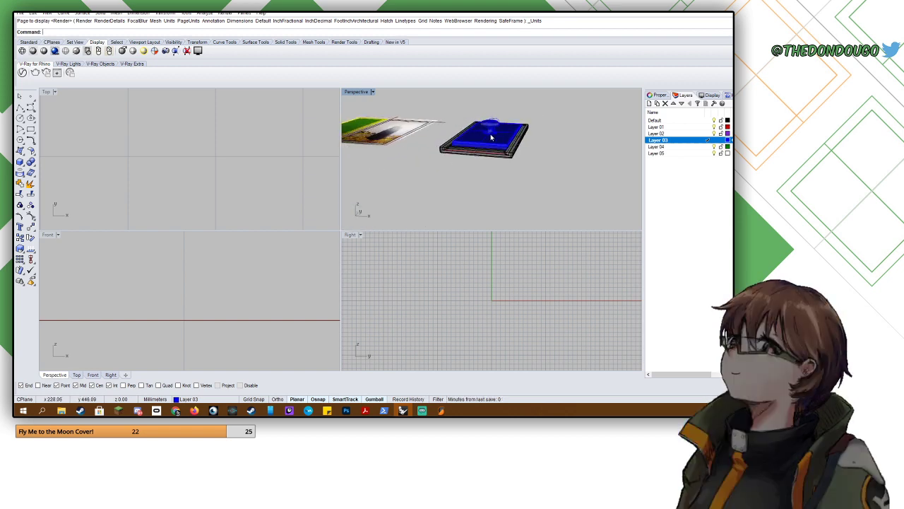
scroll(491, 138, down, 5)
scroll(489, 139, up, 2)
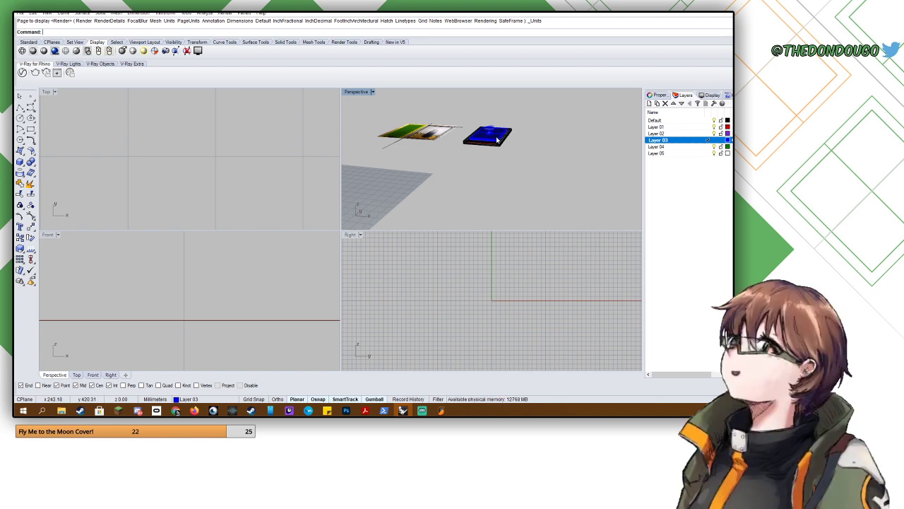
click(498, 140)
scroll(499, 138, up, 5)
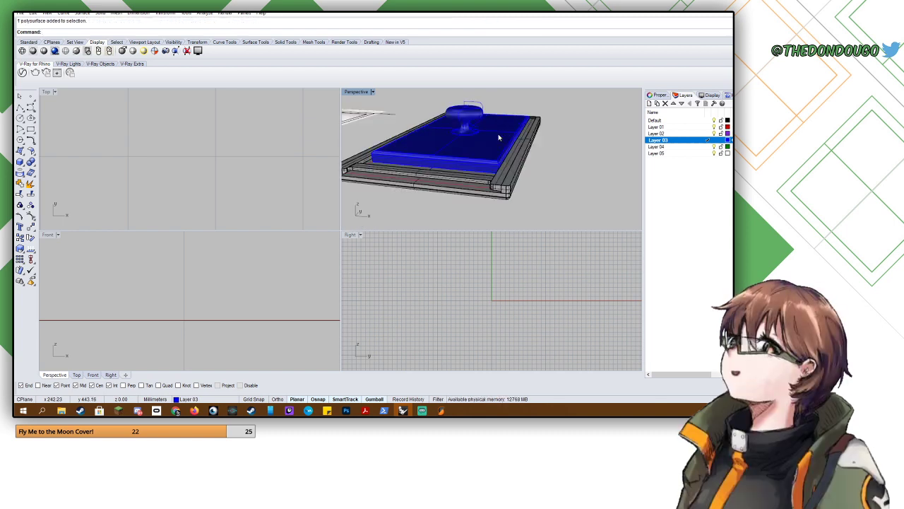
scroll(498, 134, down, 5)
scroll(505, 132, up, 7)
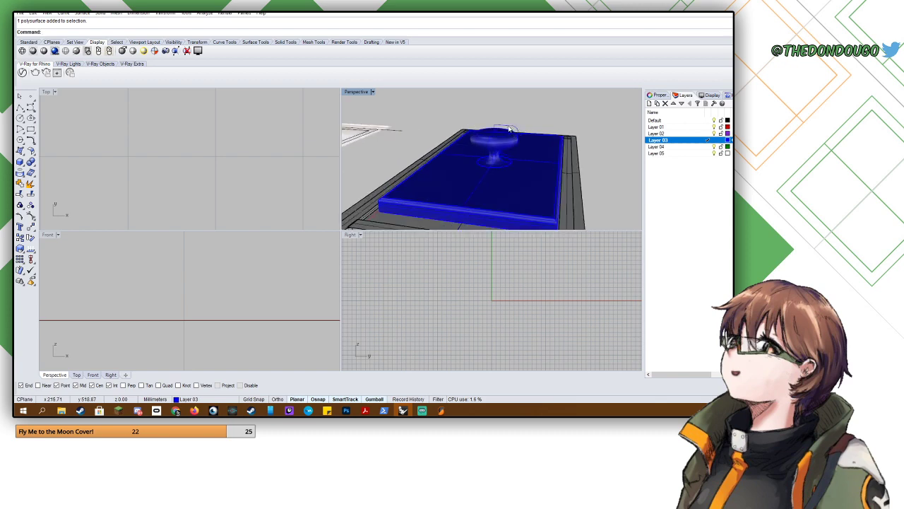
scroll(508, 127, down, 5)
- Export only the block with its knob as a binary STL file
click(516, 175)
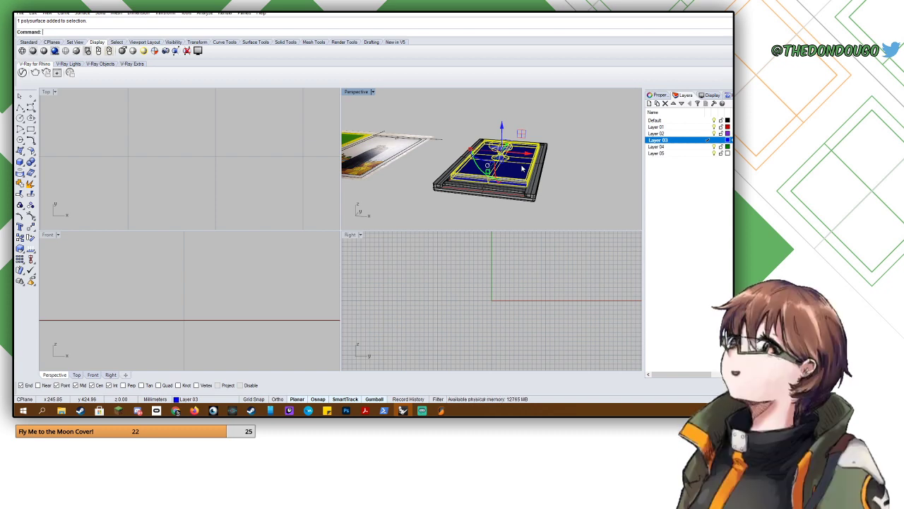
right_drag(522, 167, 499, 195)
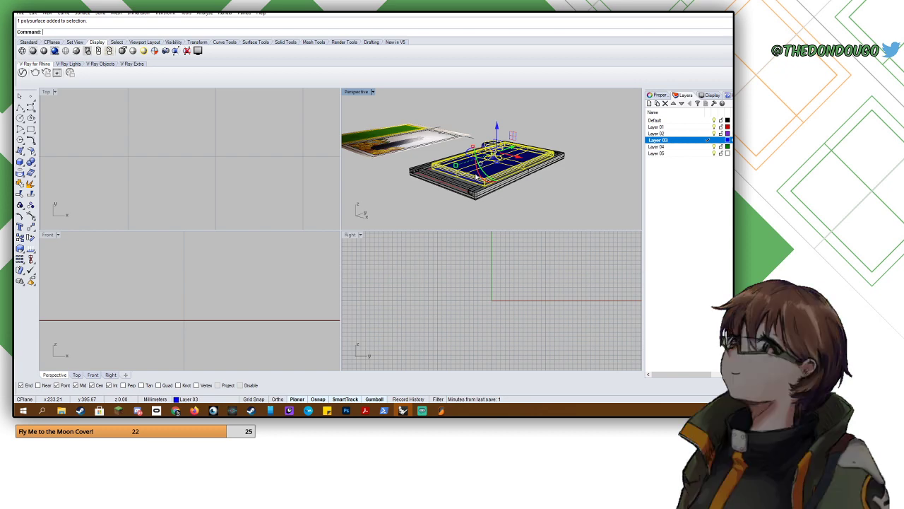
right_drag(479, 177, 491, 203)
shift+right_drag(490, 167, 473, 200)
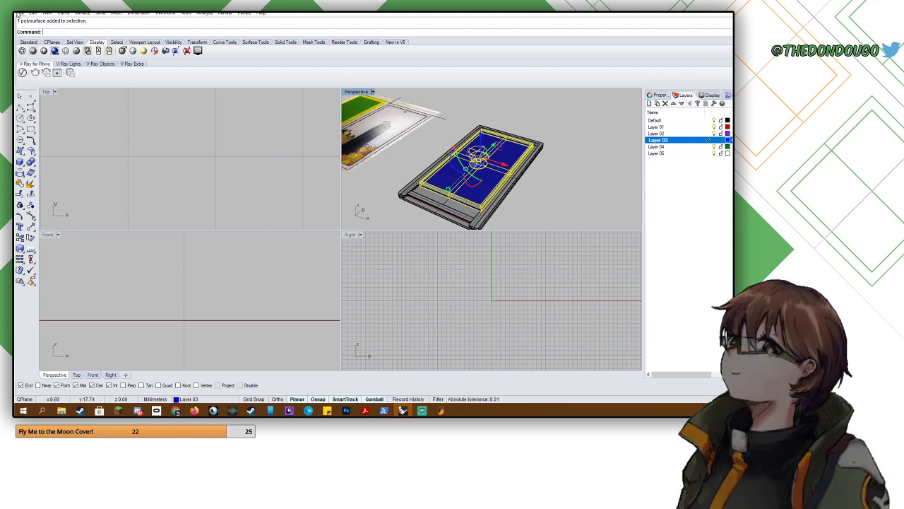
click(19, 13)
click(42, 111)
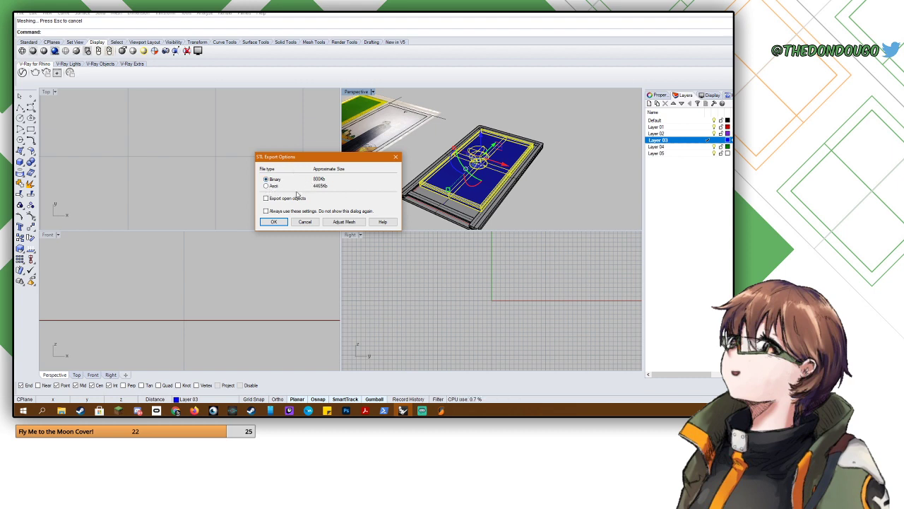
click(274, 222)
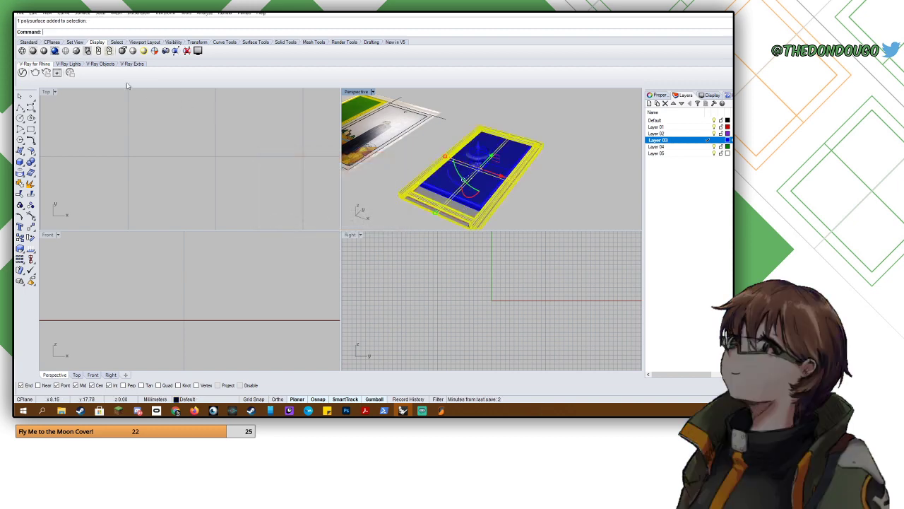
- Export only the outer frame as a binary STL file and clear the selection
click(20, 13)
click(67, 112)
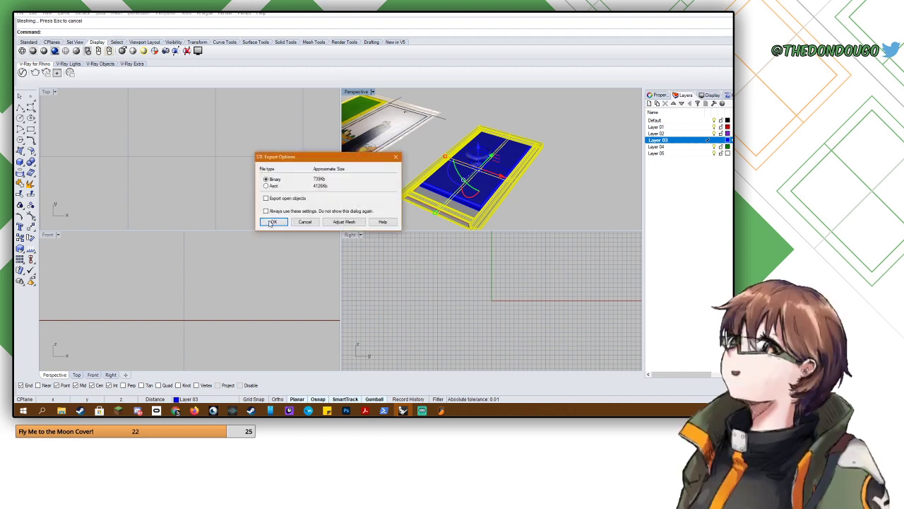
click(272, 221)
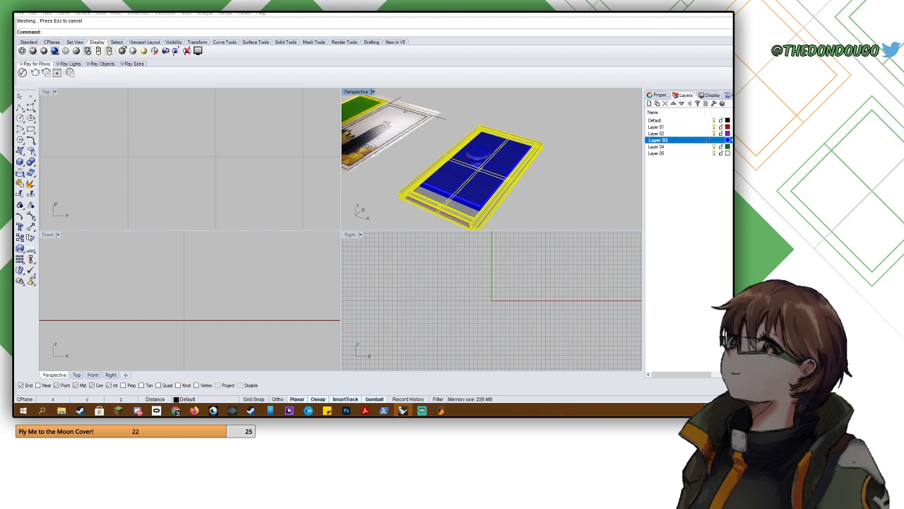
click(535, 187)
- Run the ShowEdges analysis on the knobbed block with all edges displayed
right_drag(535, 187, 488, 162)
click(479, 160)
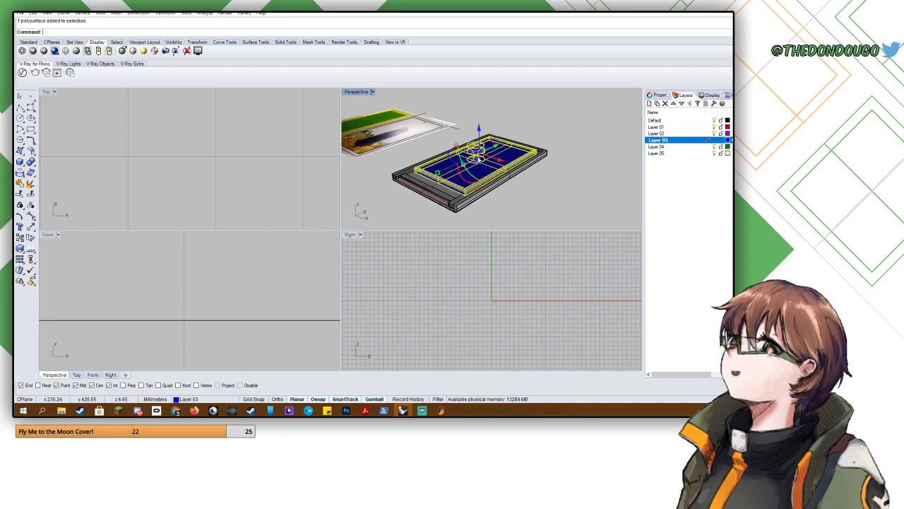
text(ShowEdges)
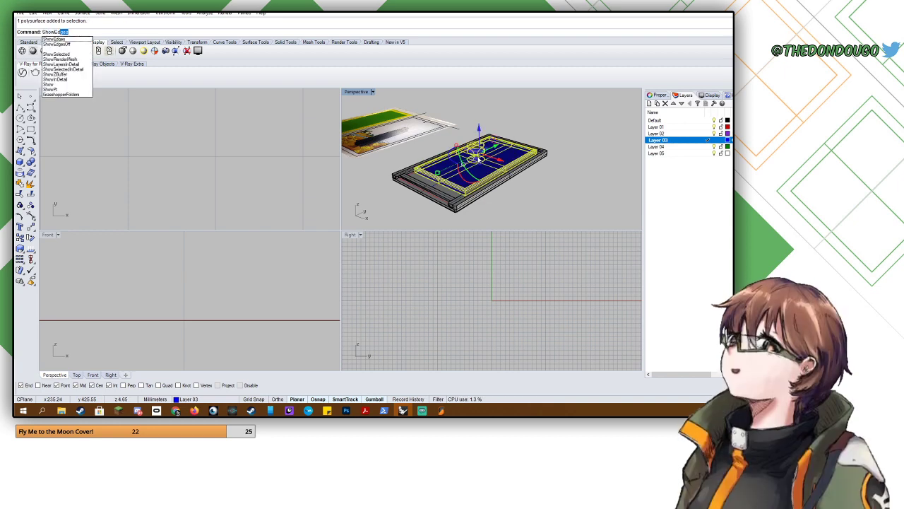
key(Return)
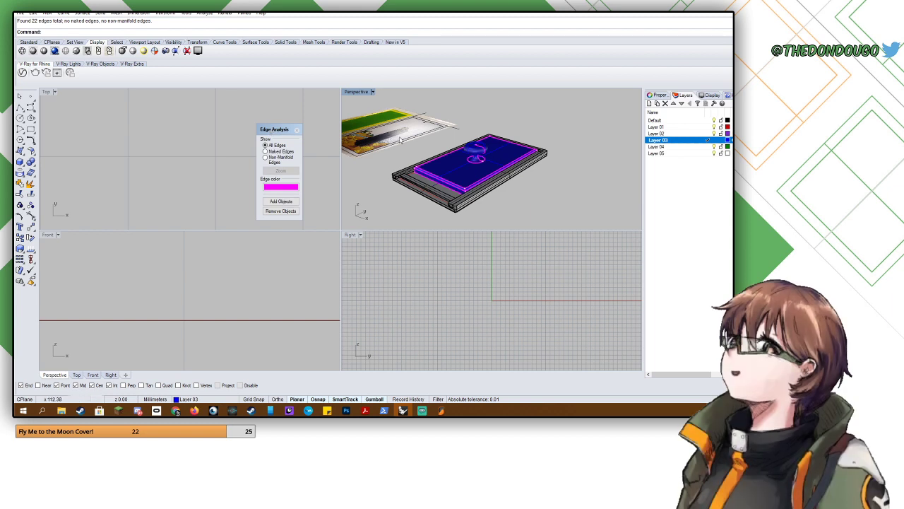
scroll(455, 160, up, 2)
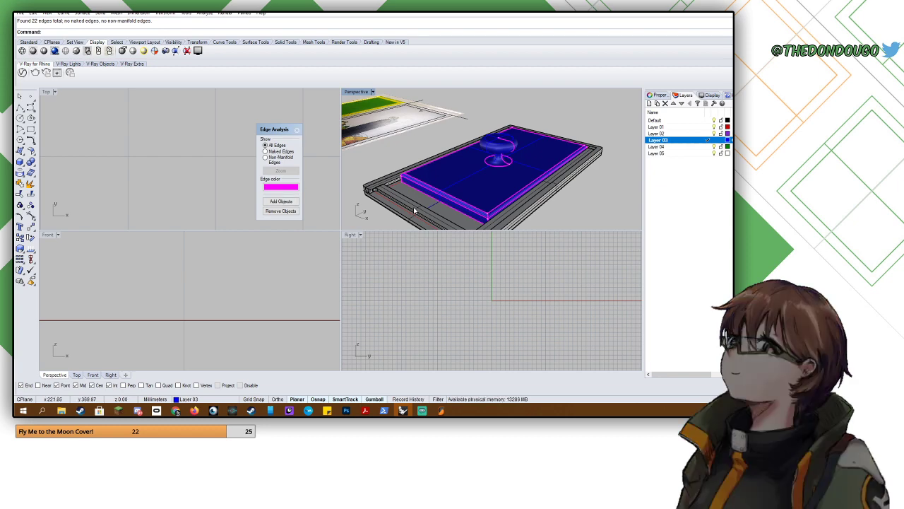
shift+right_drag(404, 200, 412, 171)
- Remove the block from the edge analysis and add the frame in its place
click(414, 166)
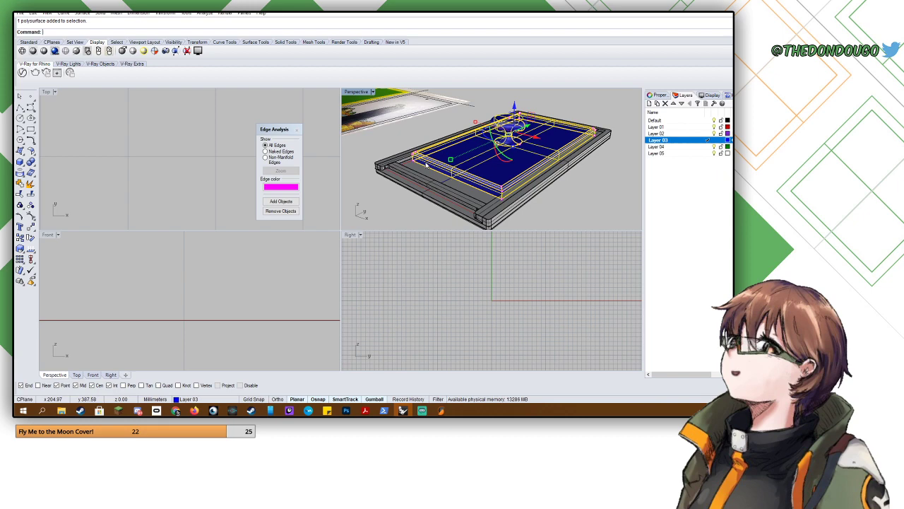
click(277, 211)
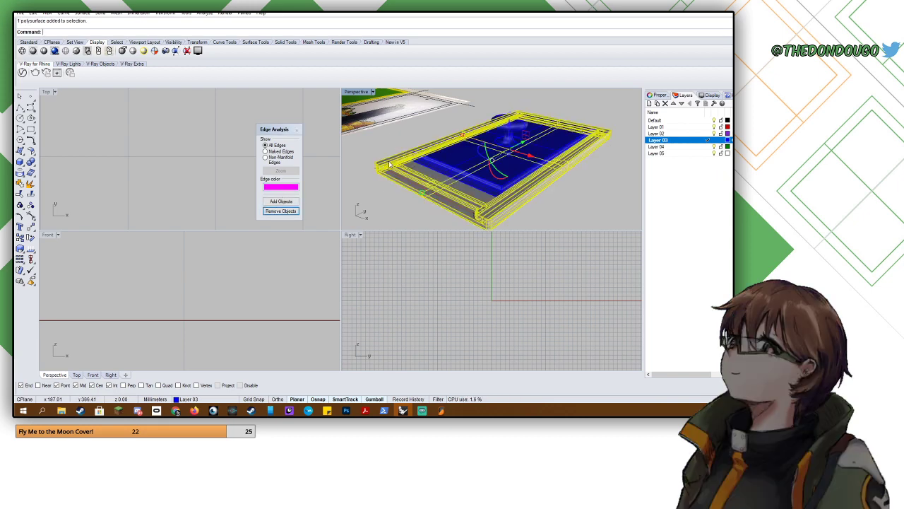
click(286, 201)
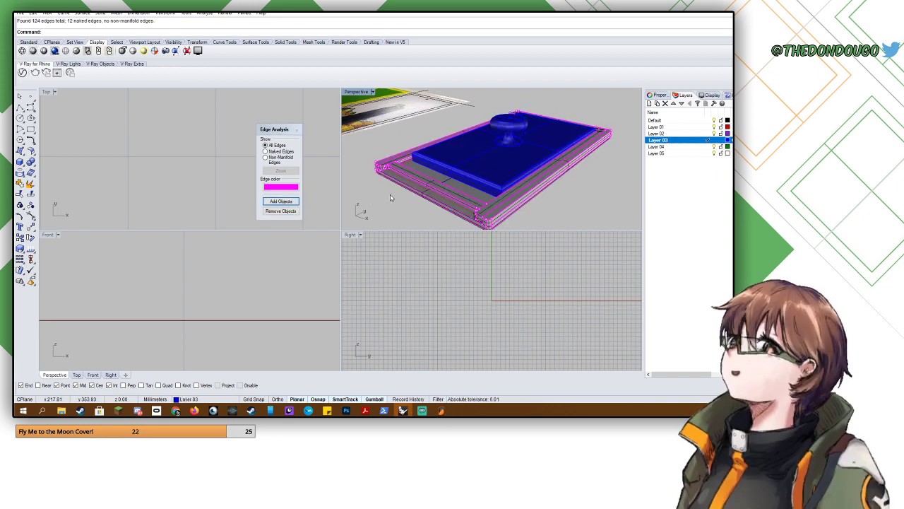
- Restrict the analysis to naked edges and inspect the frame's rounded notch corner up close
click(278, 152)
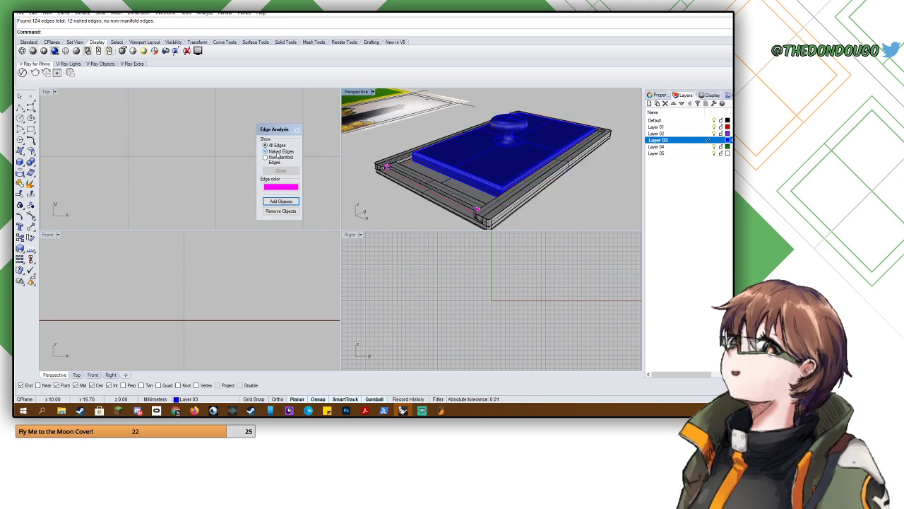
scroll(503, 197, up, 5)
right_drag(503, 197, 563, 177)
scroll(461, 142, up, 8)
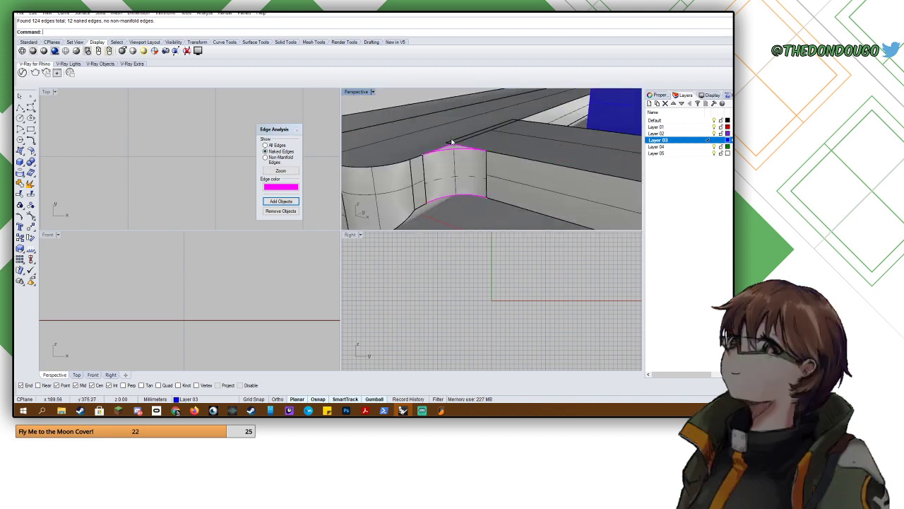
- Examine the naked edges around the frame's rounded notch corner in a maximized Perspective view, and close the edge analysis
scroll(452, 143, up, 3)
scroll(452, 141, down, 3)
scroll(452, 134, up, 5)
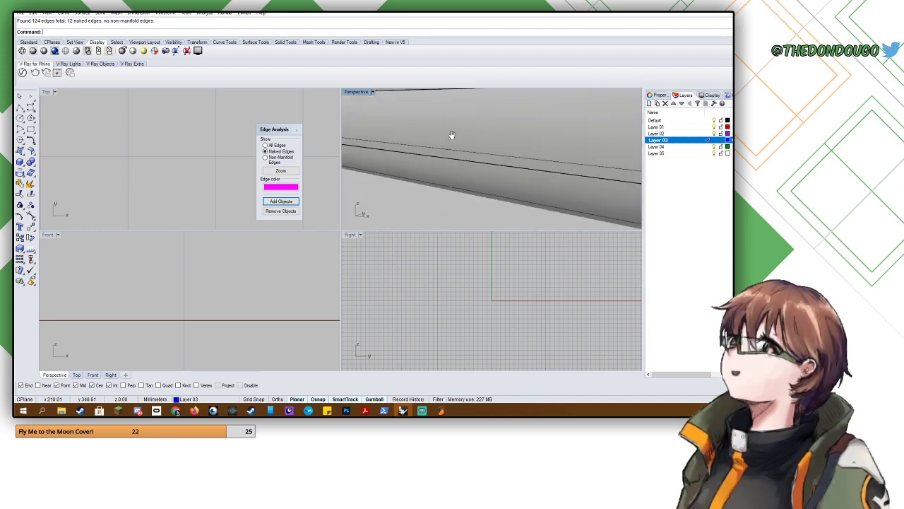
scroll(452, 136, down, 6)
shift+right_drag(452, 136, 445, 162)
double_click(357, 94)
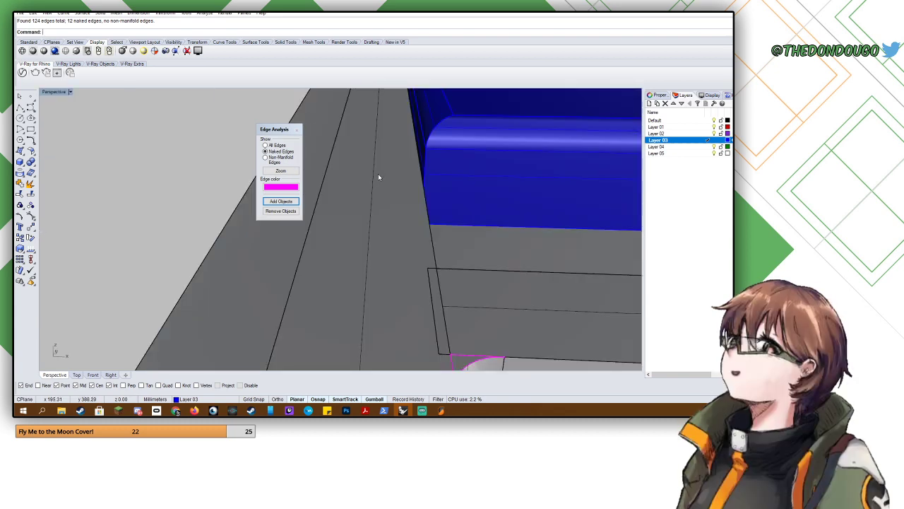
right_drag(378, 175, 361, 141)
shift+right_drag(361, 141, 336, 114)
scroll(378, 258, up, 6)
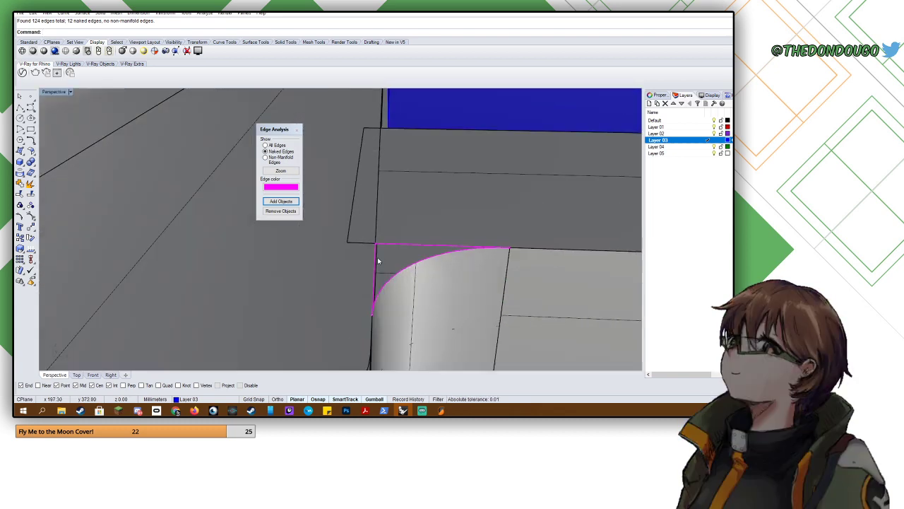
right_drag(378, 260, 297, 209)
shift+right_drag(435, 229, 318, 181)
right_drag(357, 211, 299, 196)
scroll(327, 202, down, 5)
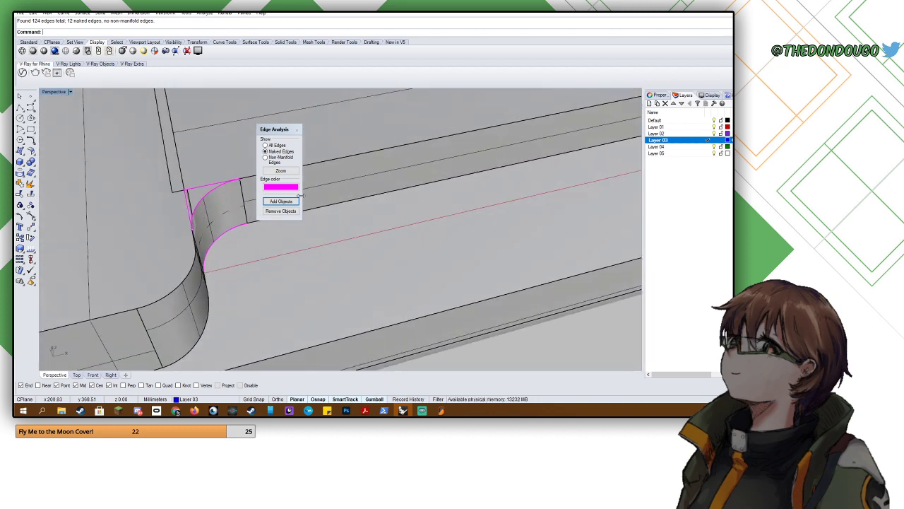
click(297, 130)
- Build a three-point box filling the notch's rounded corner, snapped to its square corner point, the end of the fillet and the notch floor
click(225, 203)
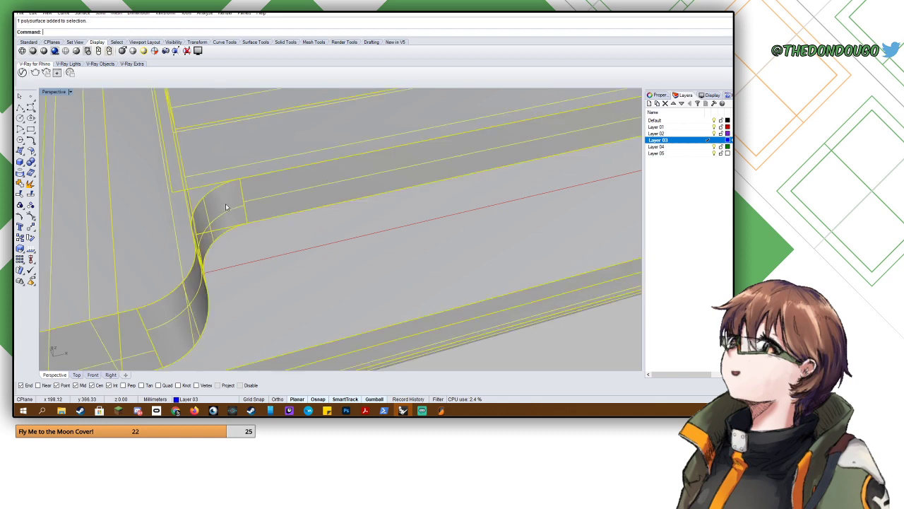
scroll(224, 203, down, 5)
scroll(229, 192, up, 3)
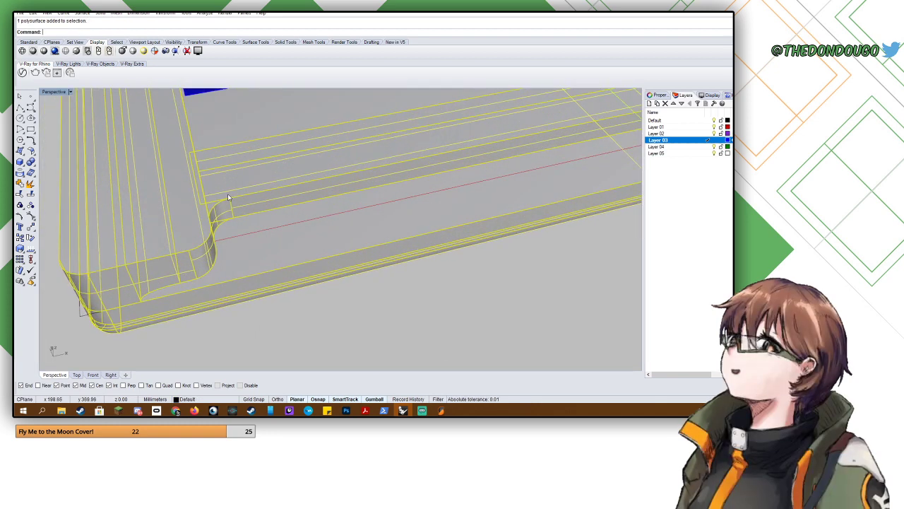
scroll(228, 194, down, 4)
scroll(212, 192, up, 4)
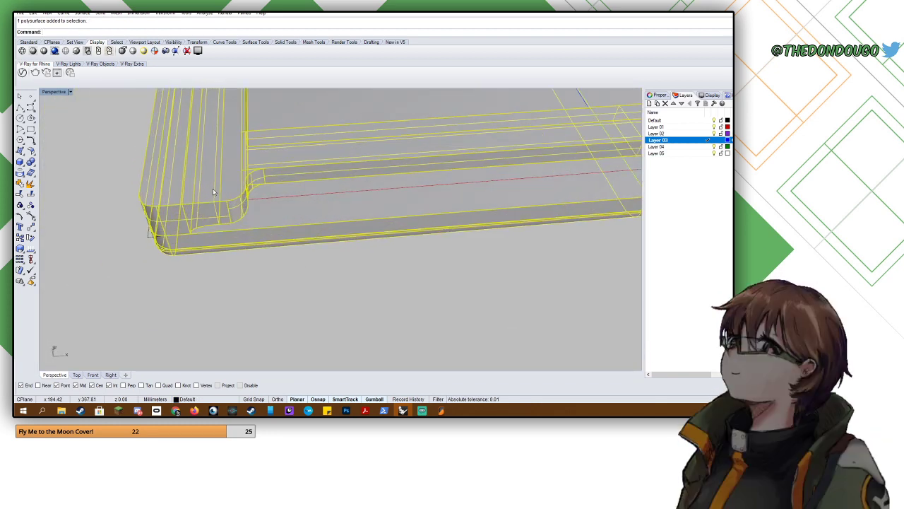
scroll(214, 191, up, 2)
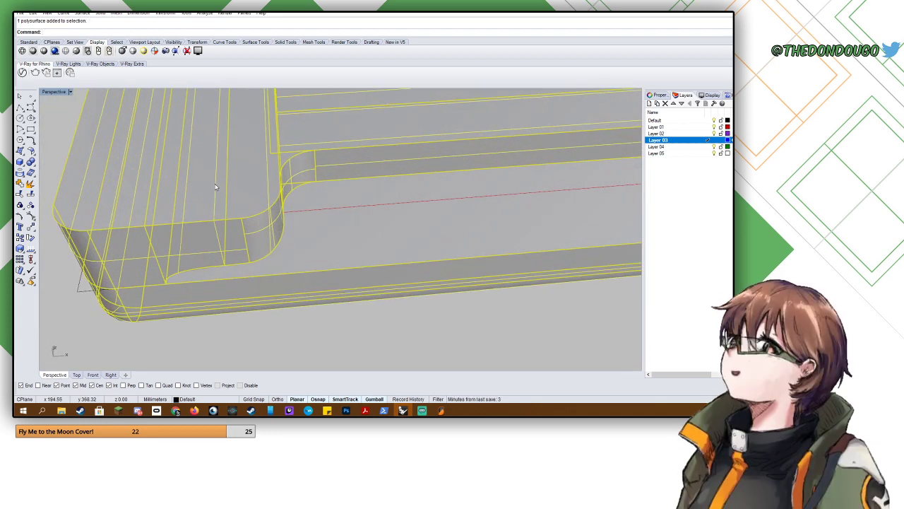
click(20, 162)
right_drag(283, 153, 221, 147)
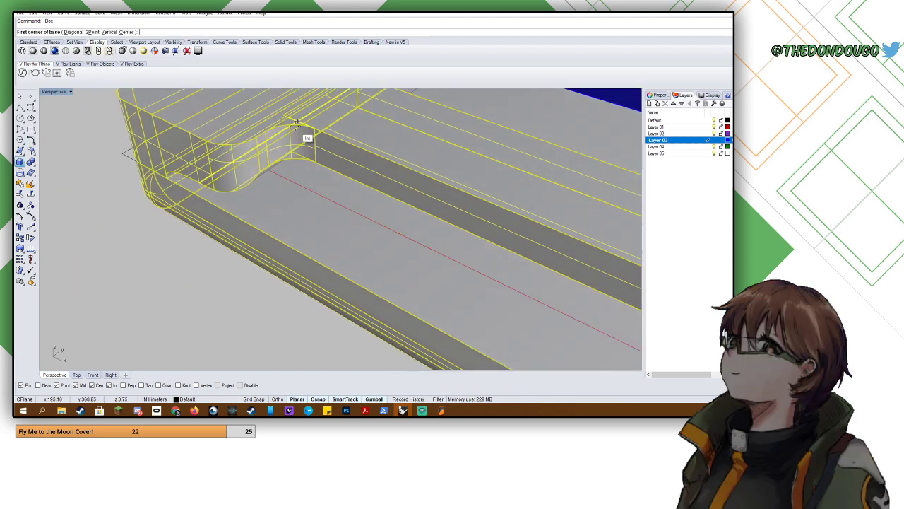
scroll(296, 124, up, 4)
shift+right_drag(296, 122, 308, 155)
click(295, 144)
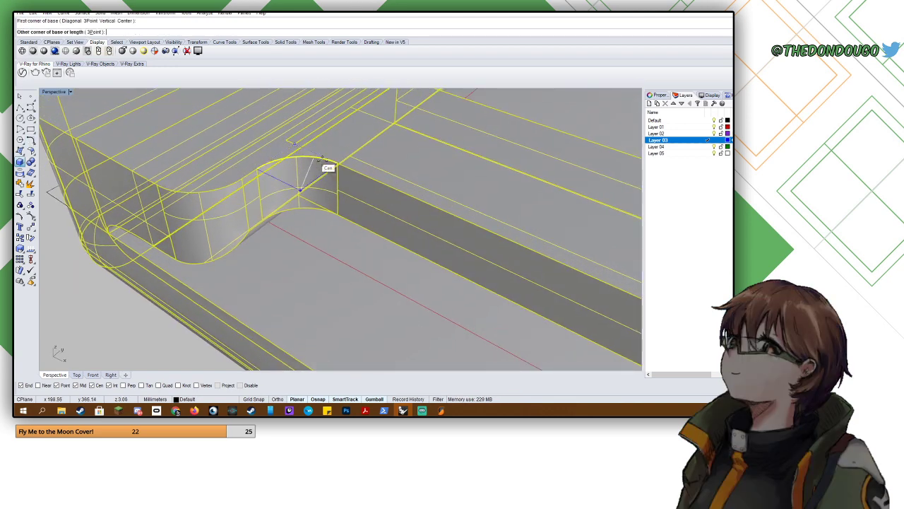
text(p)
key(Return)
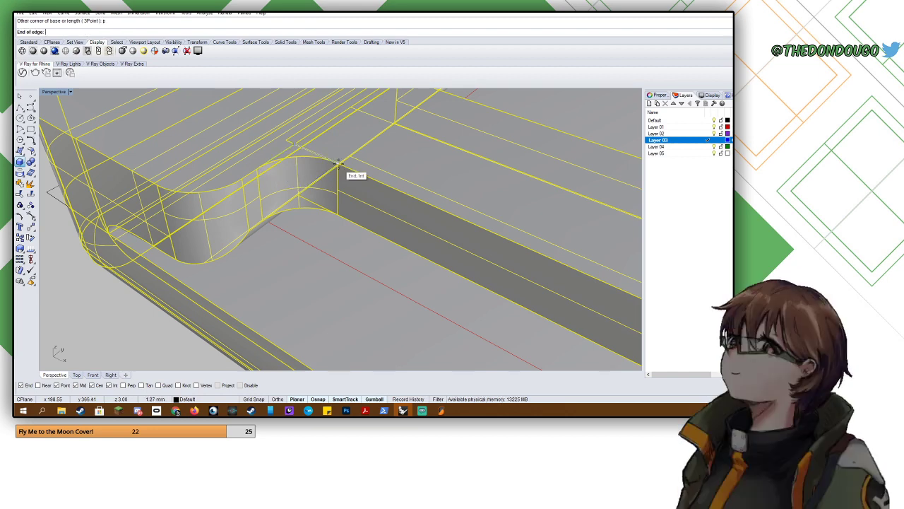
click(339, 164)
click(338, 213)
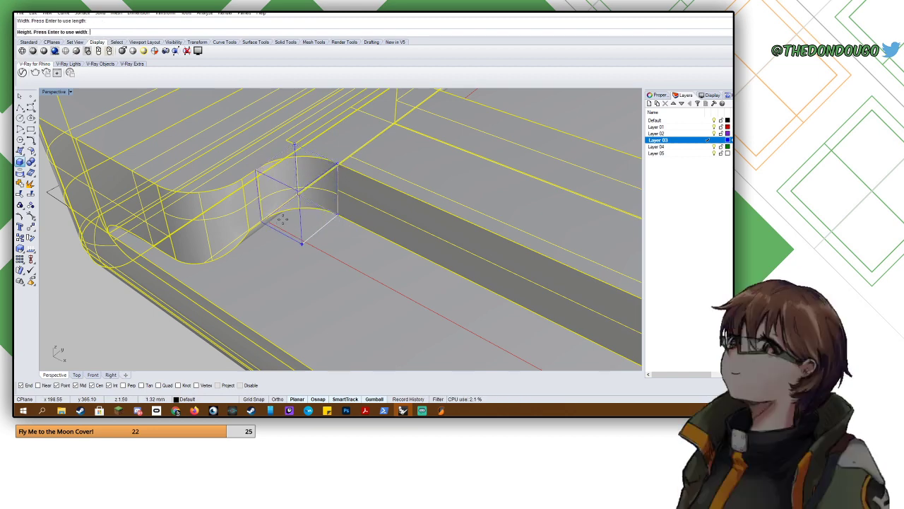
right_drag(294, 205, 290, 186)
click(253, 205)
- Mirror a copy of the small corner box across the frame's midline to the opposite end of the notch
scroll(255, 212, down, 6)
scroll(247, 210, down, 4)
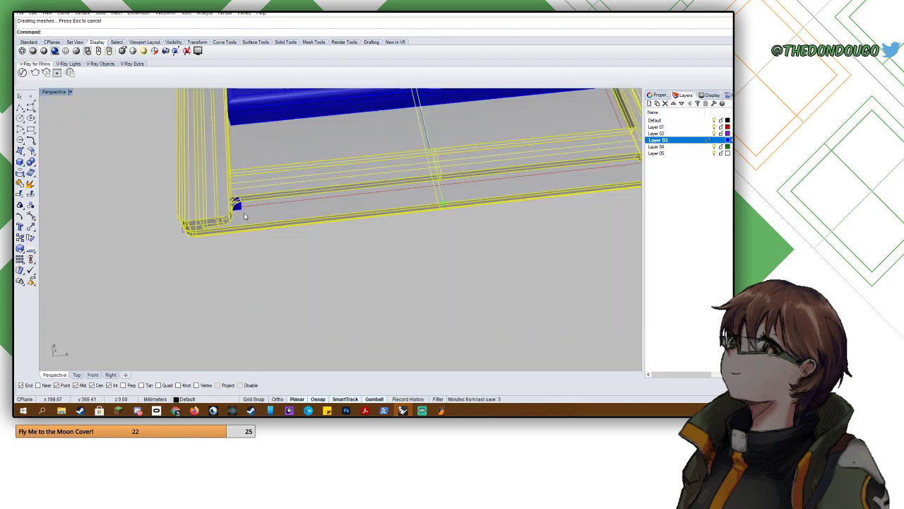
click(238, 206)
text(rror)
key(Return)
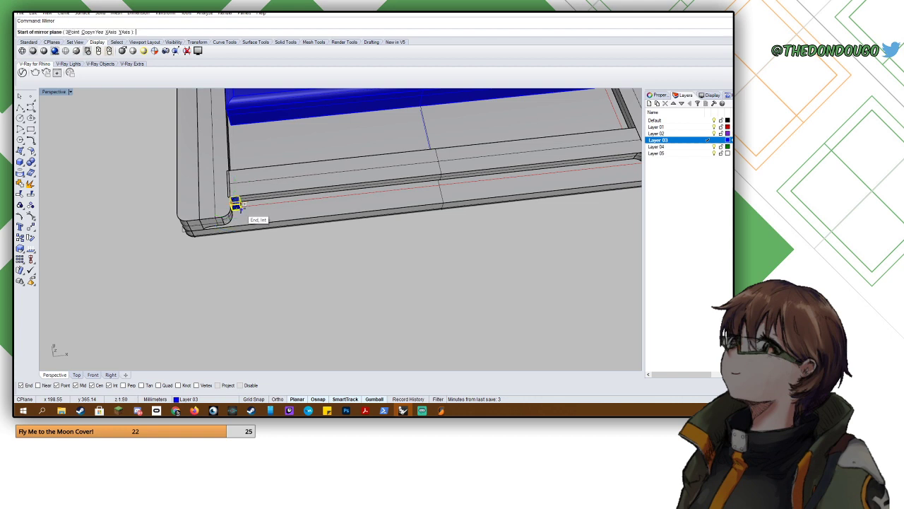
click(442, 201)
click(457, 258)
key(Escape)
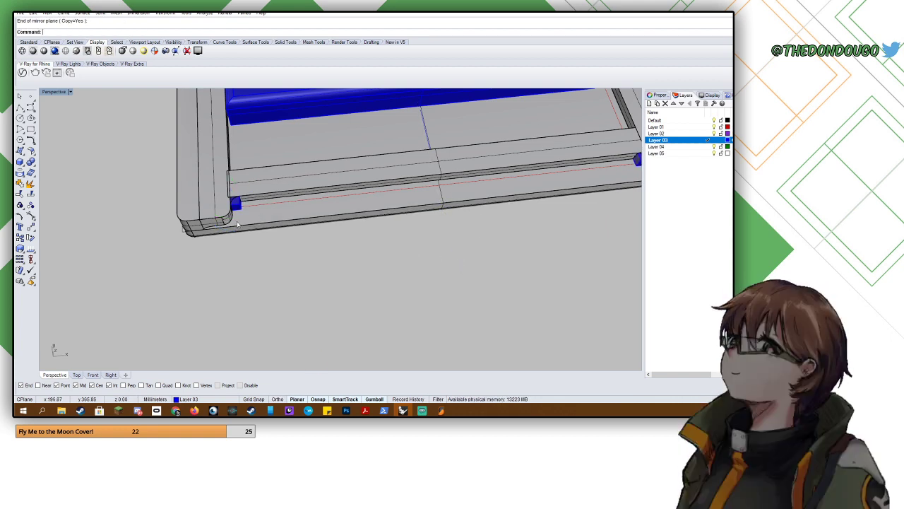
- Measure the length of the original corner box's upper front edge with the Distance command
scroll(219, 203, up, 5)
scroll(258, 206, up, 5)
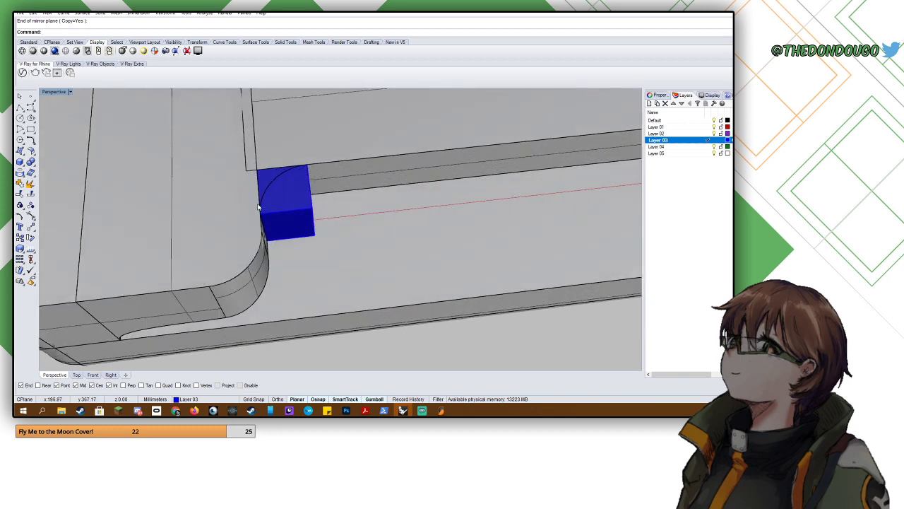
click(274, 191)
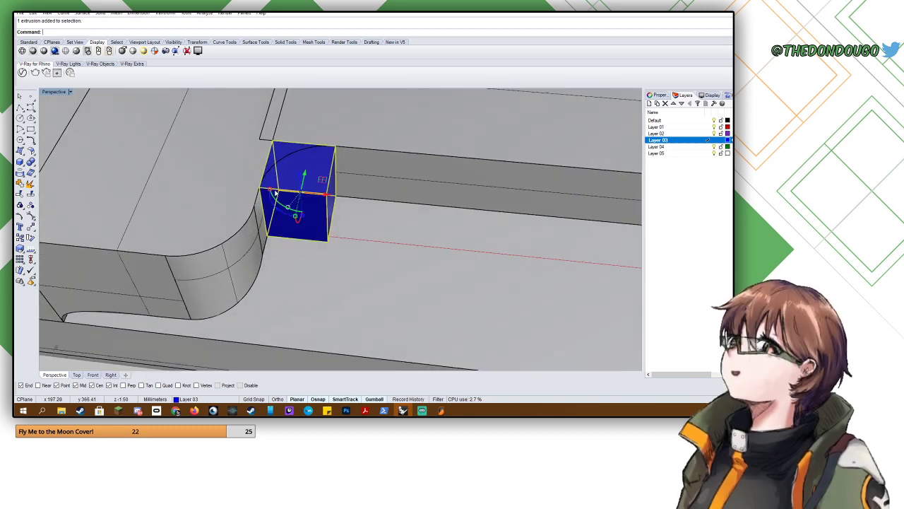
text(Leng)
key(Return)
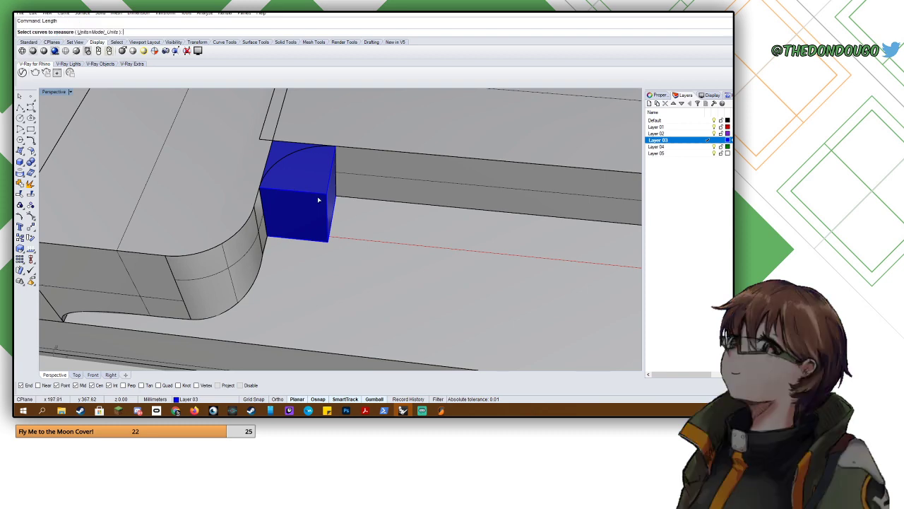
key(Escape)
text(Dis)
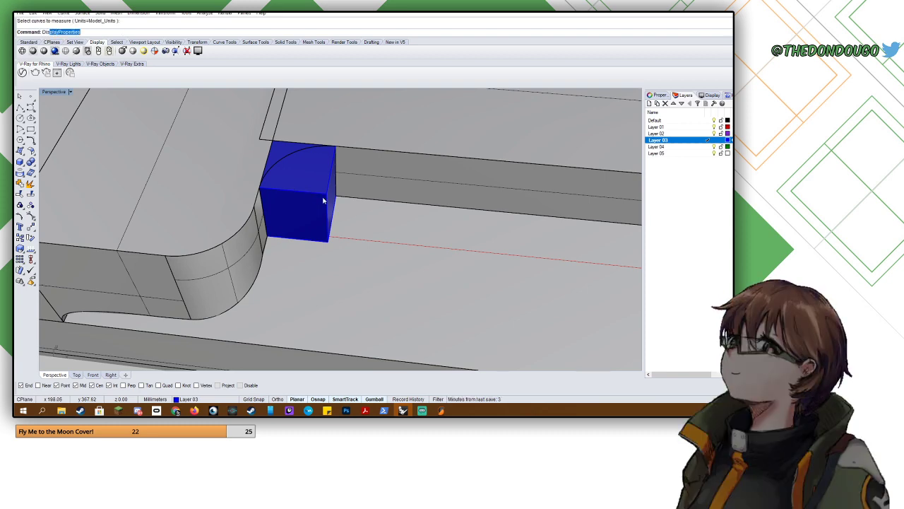
text(t)
key(Return)
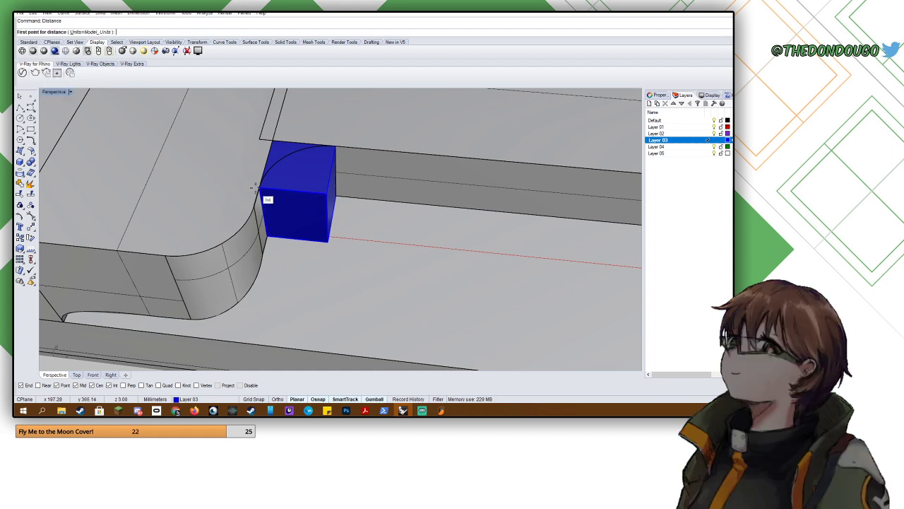
click(259, 190)
click(325, 200)
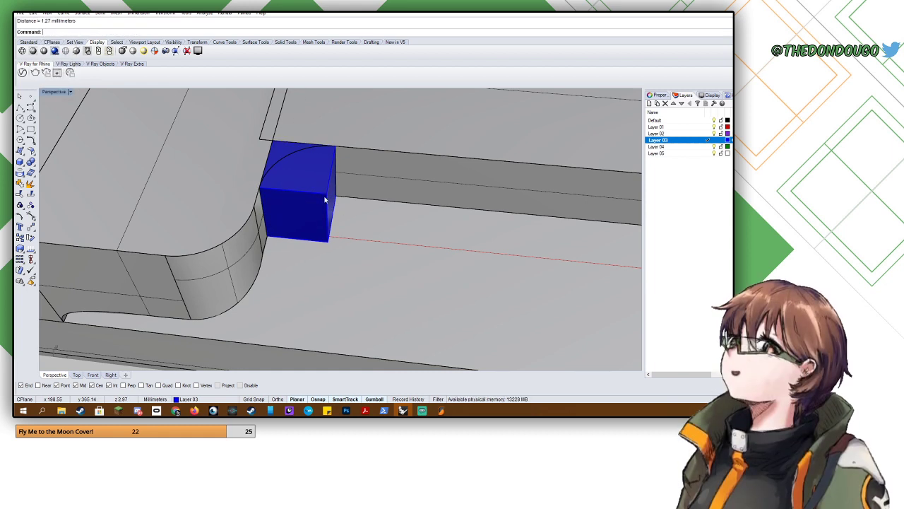
- Try an edge fillet of radius 1.27 mm on the corner box's exposed vertical edge, and undo it
text(Fillet)
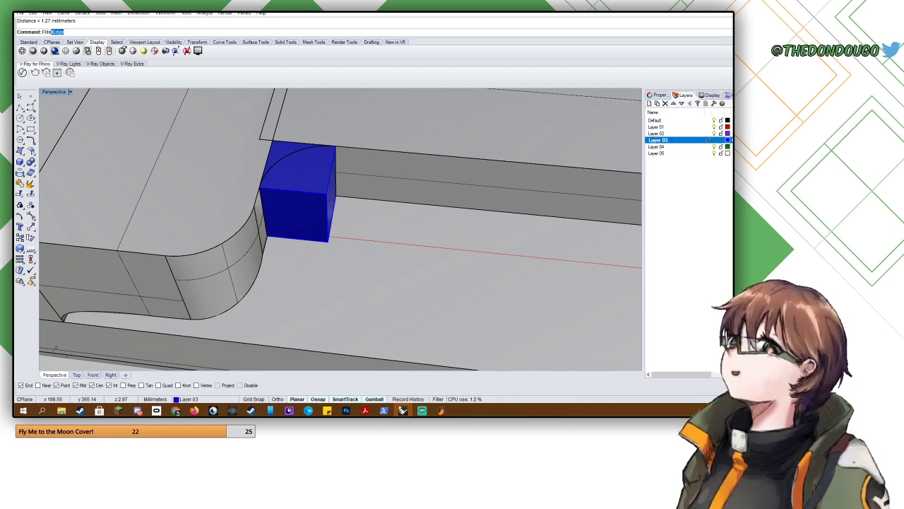
key(Return)
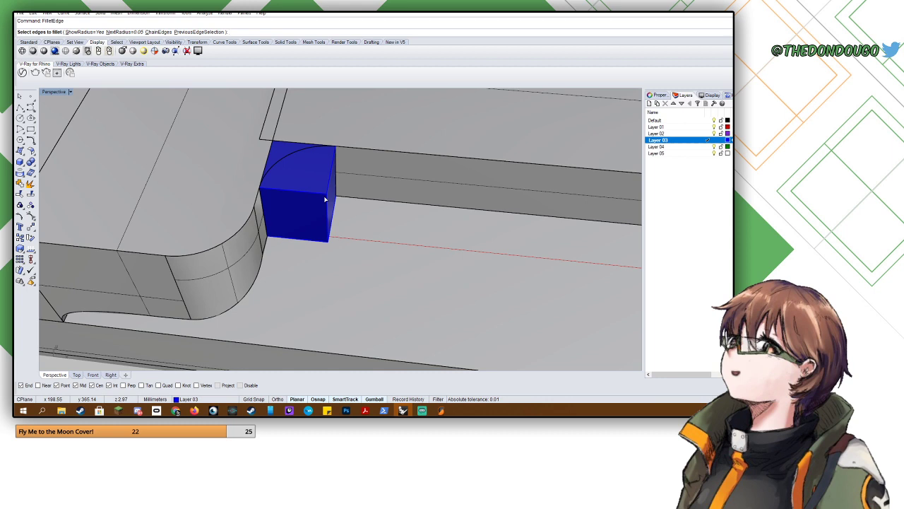
text(n)
key(Return)
text(1.27)
key(Return)
click(326, 200)
key(Return)
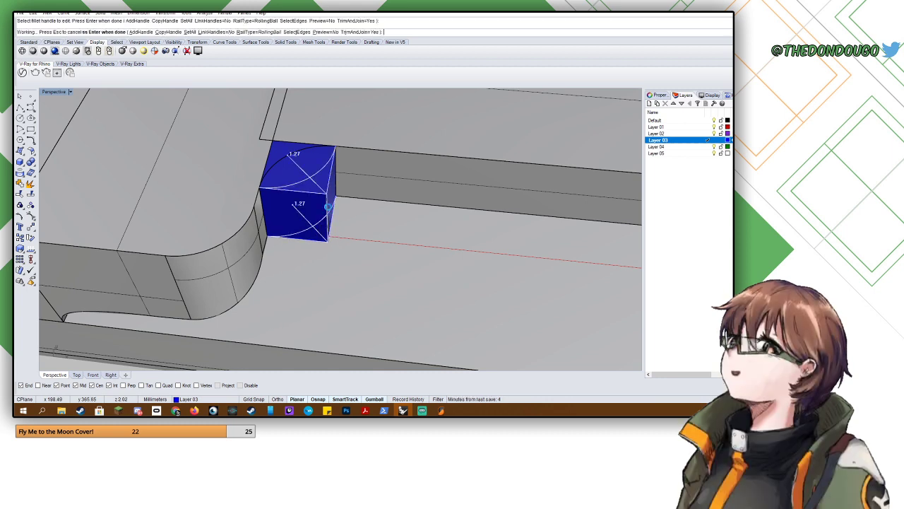
key(Return)
key(ctrl+z)
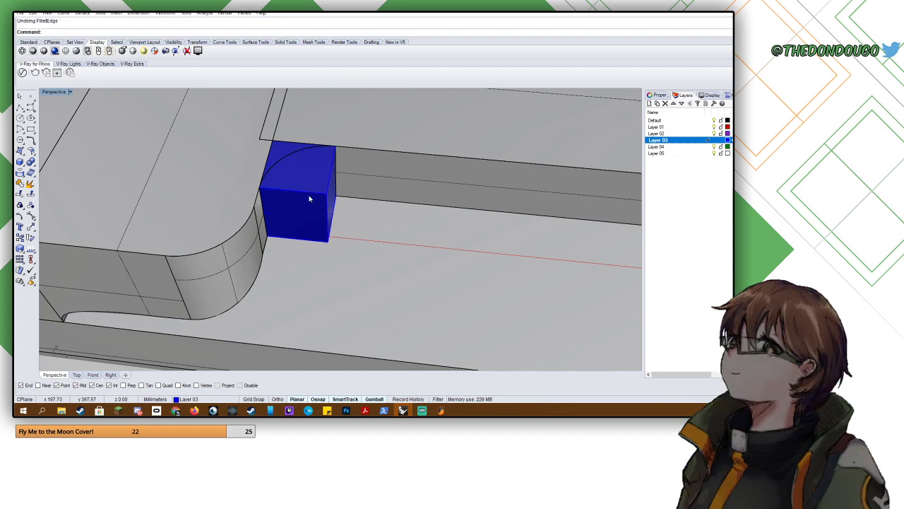
- Try a FilletSrf surface fillet of radius 1.00 between the corner box's front and side faces, and undo it
right_drag(294, 174, 313, 177)
key(Return)
key(Escape)
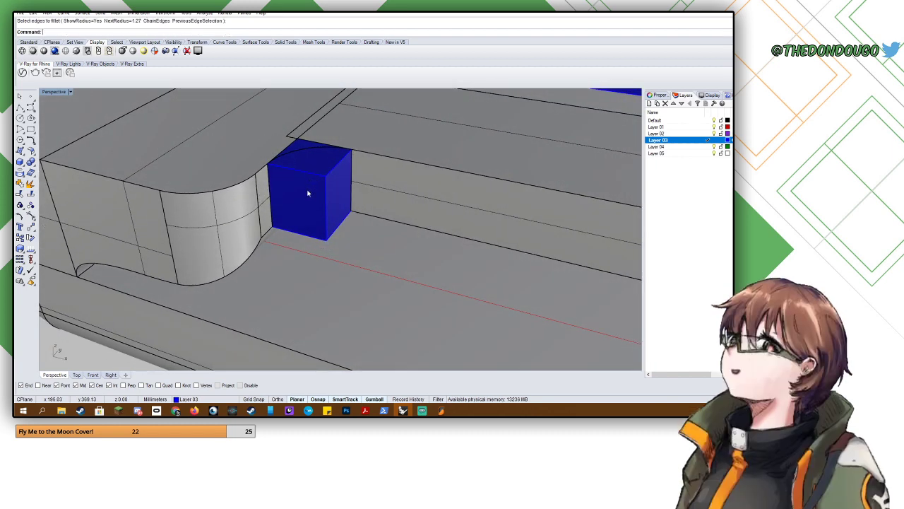
text(Fille)
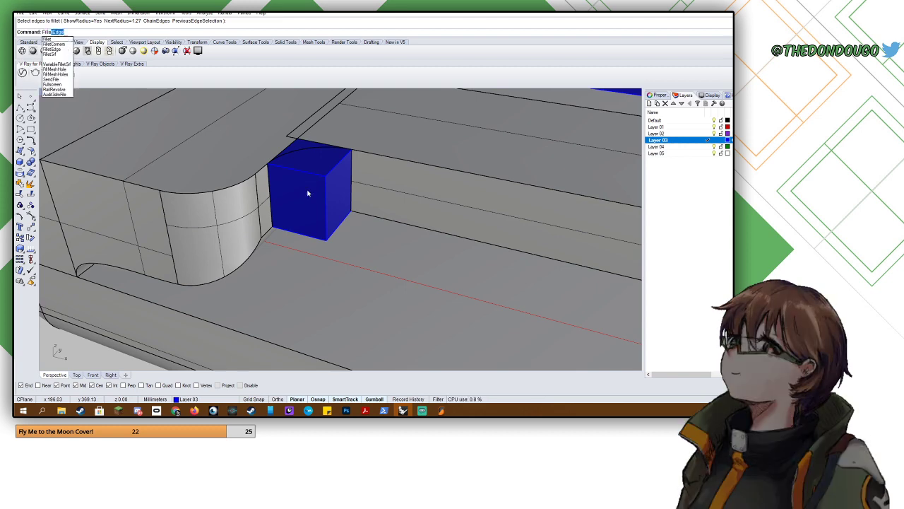
text(tSrf)
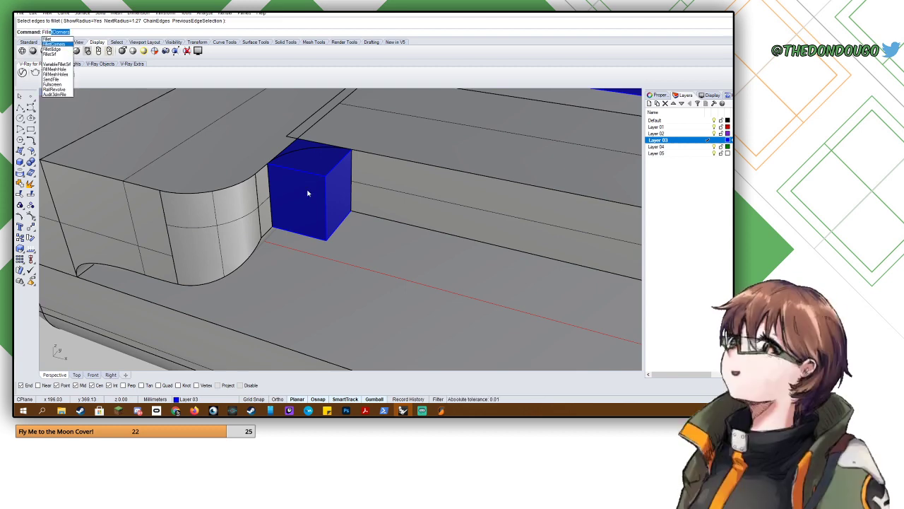
key(Return)
click(310, 204)
click(334, 195)
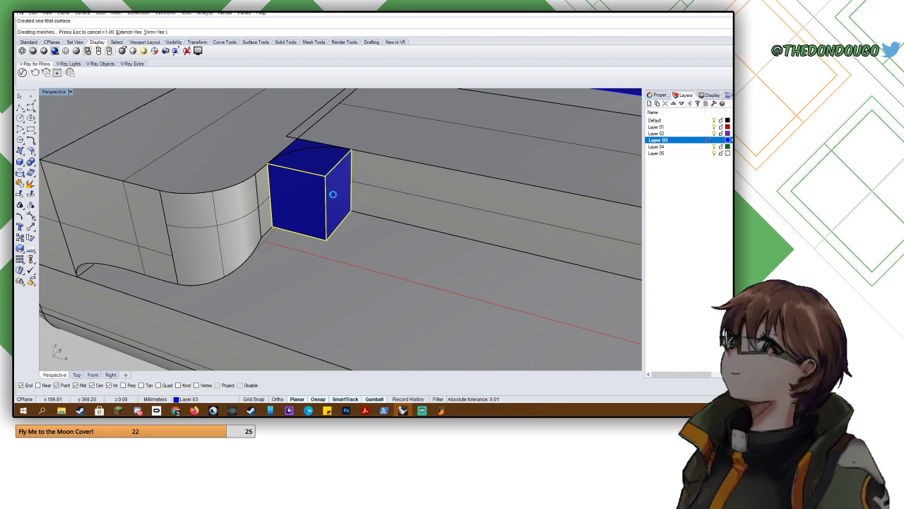
right_click(333, 196)
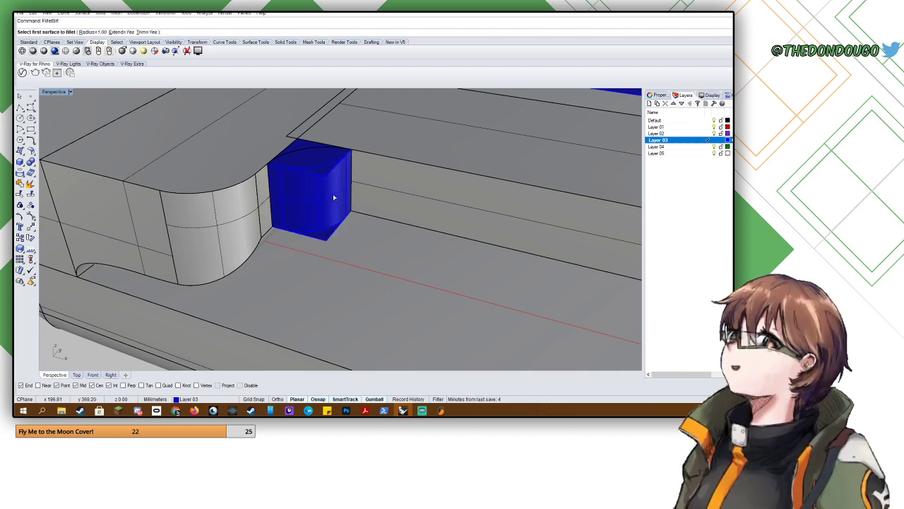
key(Escape)
click(319, 196)
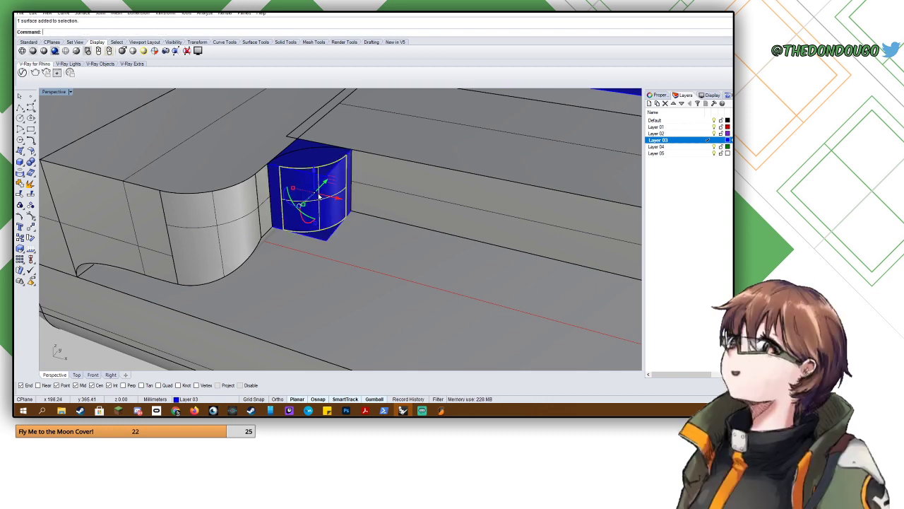
key(Escape)
key(ctrl+z)
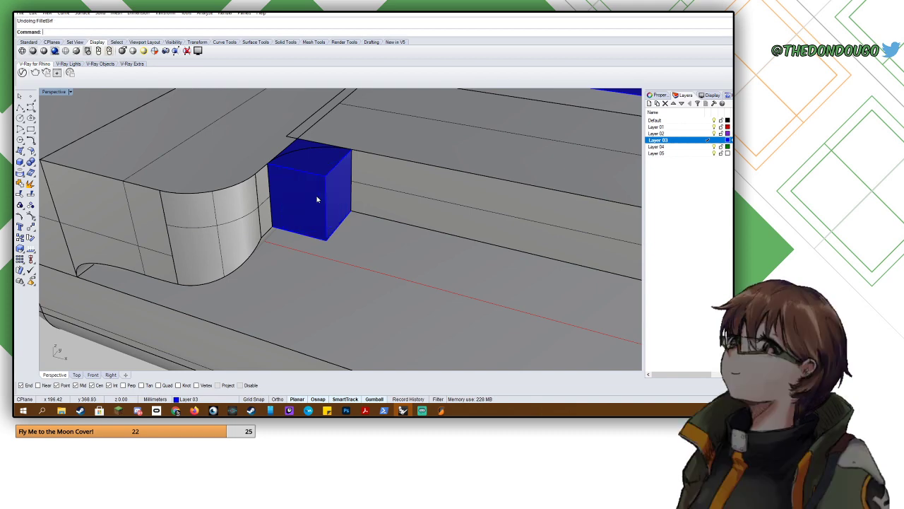
right_drag(314, 194, 328, 204)
right_click(327, 204)
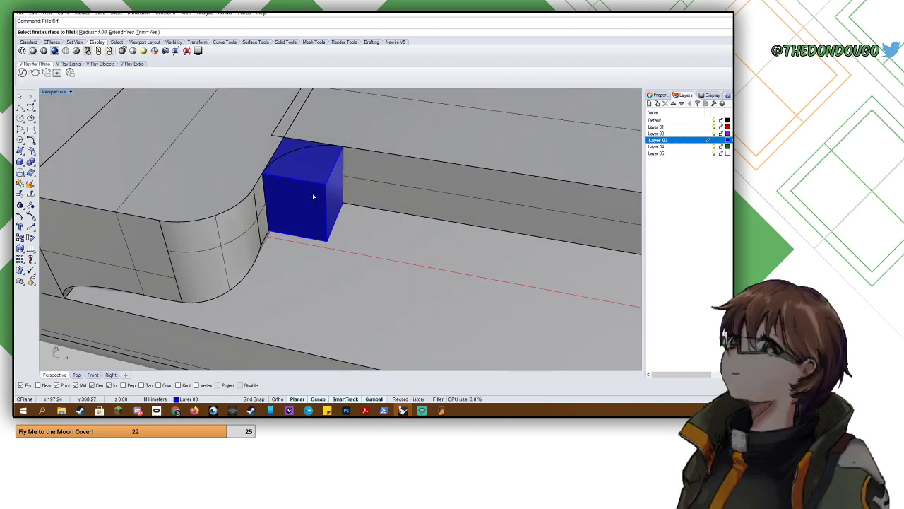
key(Escape)
click(313, 196)
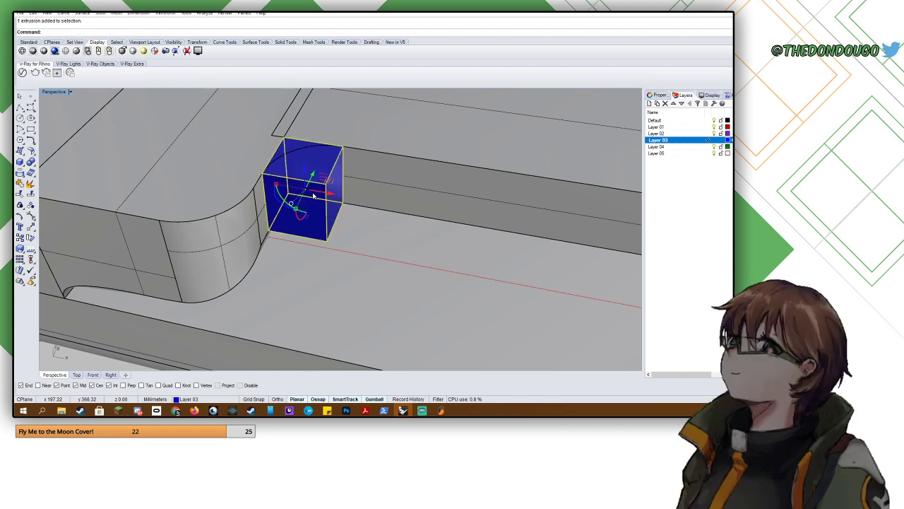
right_drag(313, 196, 309, 202)
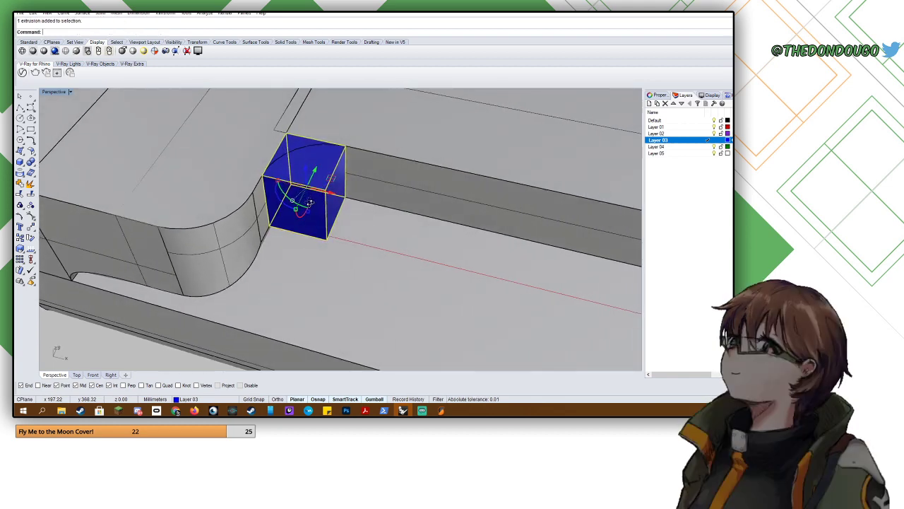
click(288, 164)
key(Escape)
- Draw a circle centred on the corner box's exposed top corner, passing through the midpoint of the arc on its top face
scroll(296, 175, up, 3)
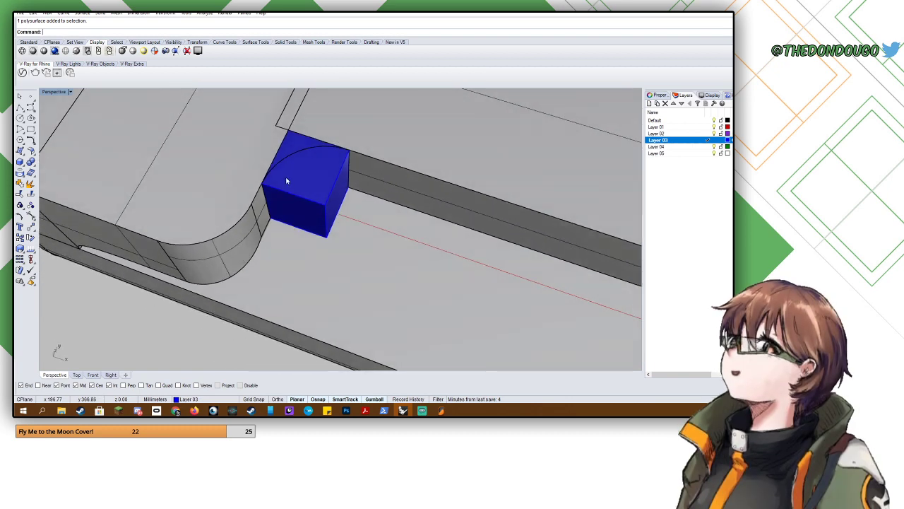
click(20, 118)
click(368, 237)
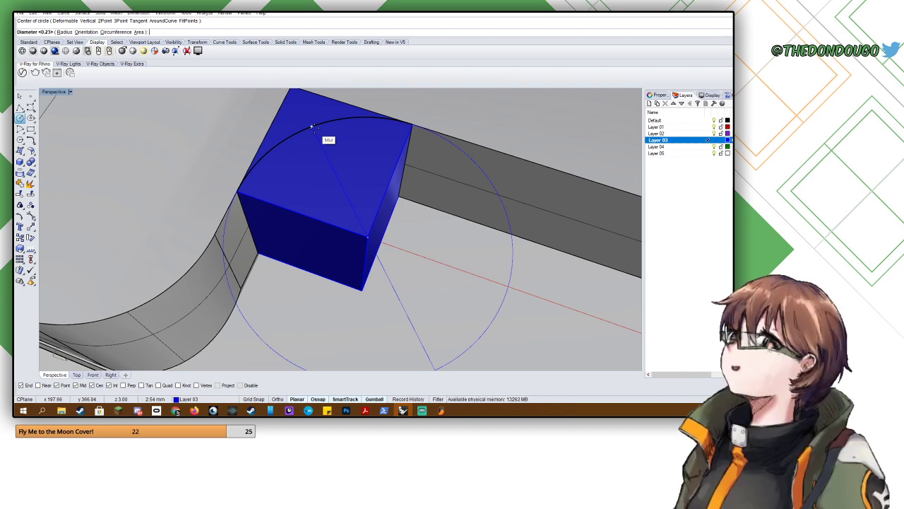
click(311, 126)
scroll(315, 132, down, 3)
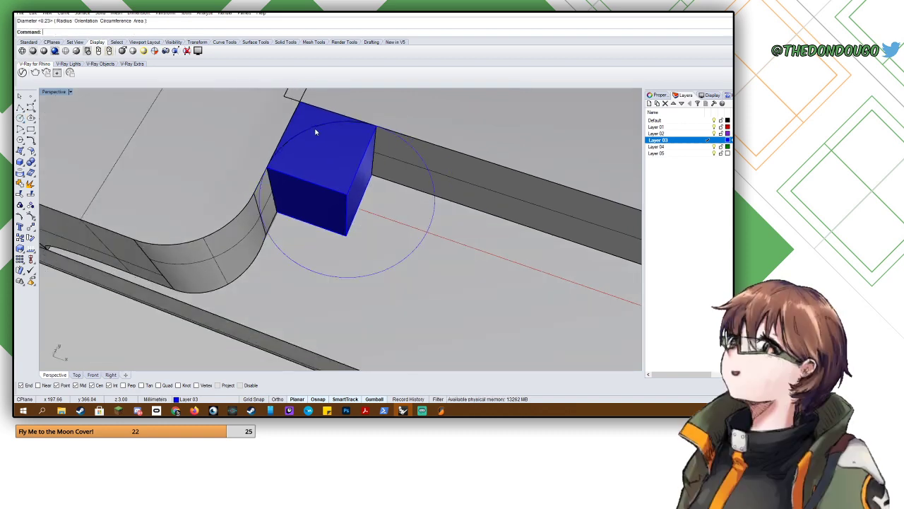
- Extrude the circle with ExtrudeCrv into a solid cylinder reaching down past the corner box's base
click(324, 281)
click(325, 276)
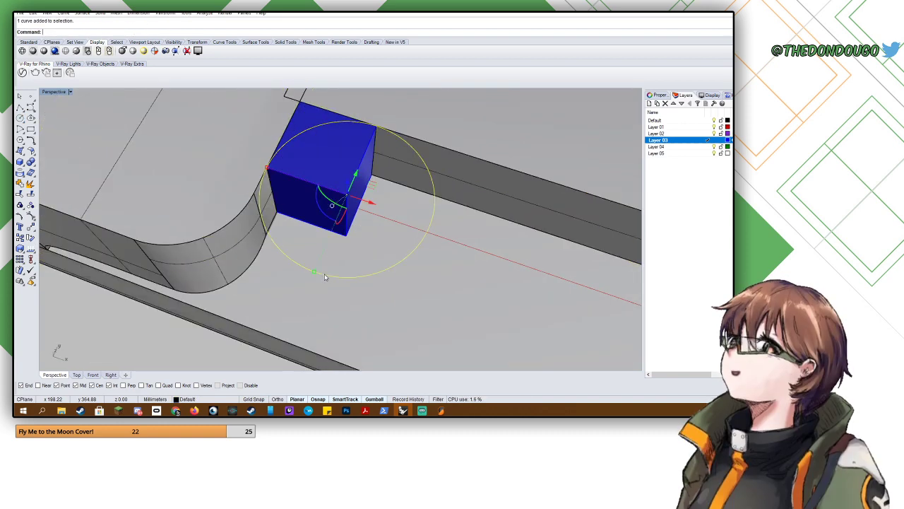
text(Extrudecrv)
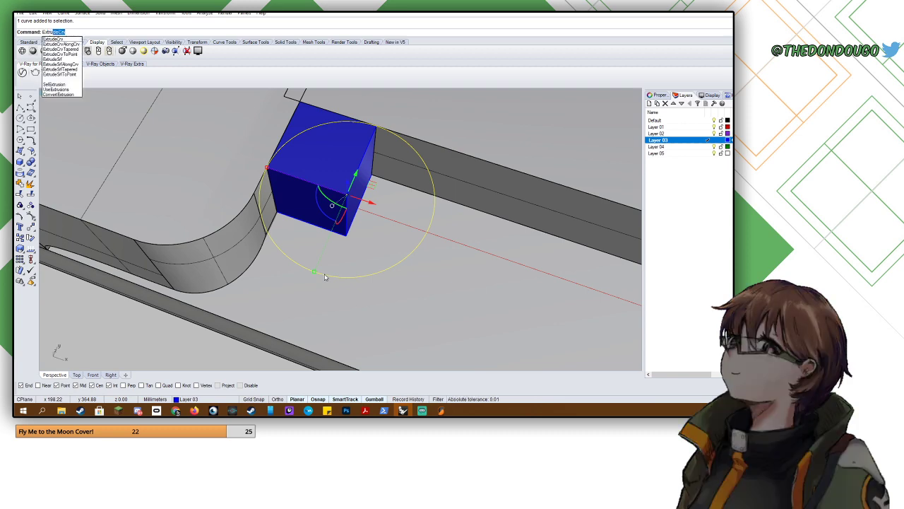
key(Return)
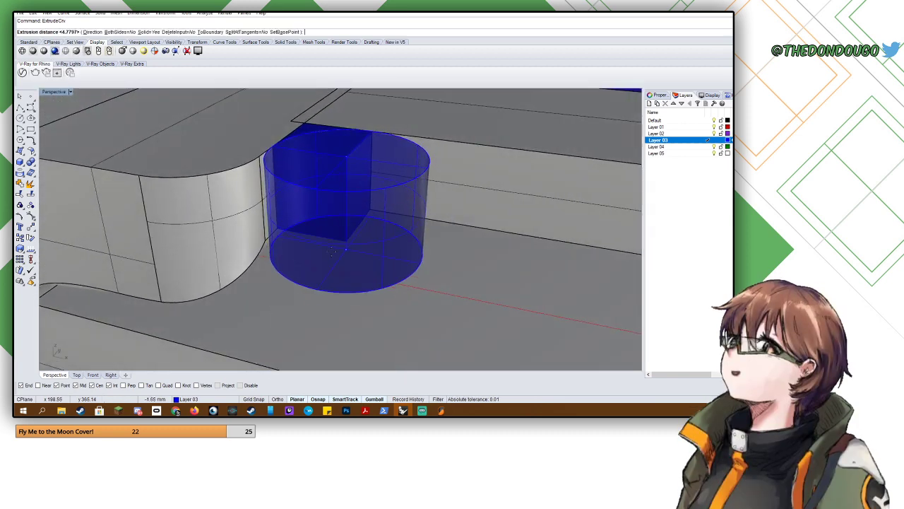
click(330, 264)
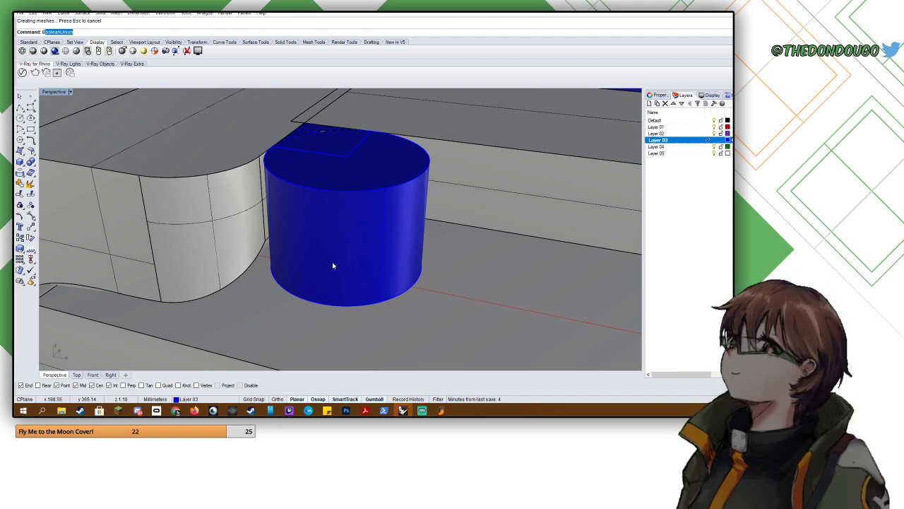
- Try a BooleanDifference between the corner box and the cylinder, and undo it
text(Boolen)
key(BackSpace)
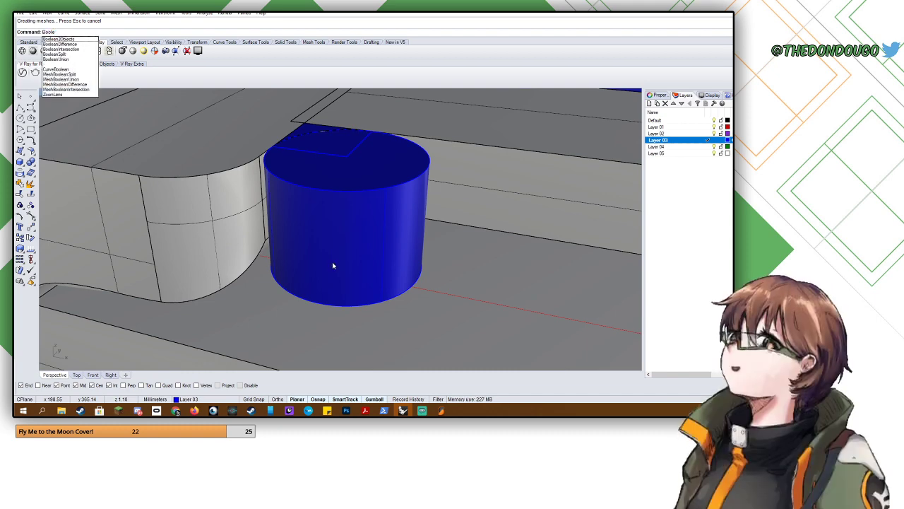
text(anDifference)
key(Return)
right_drag(340, 220, 355, 243)
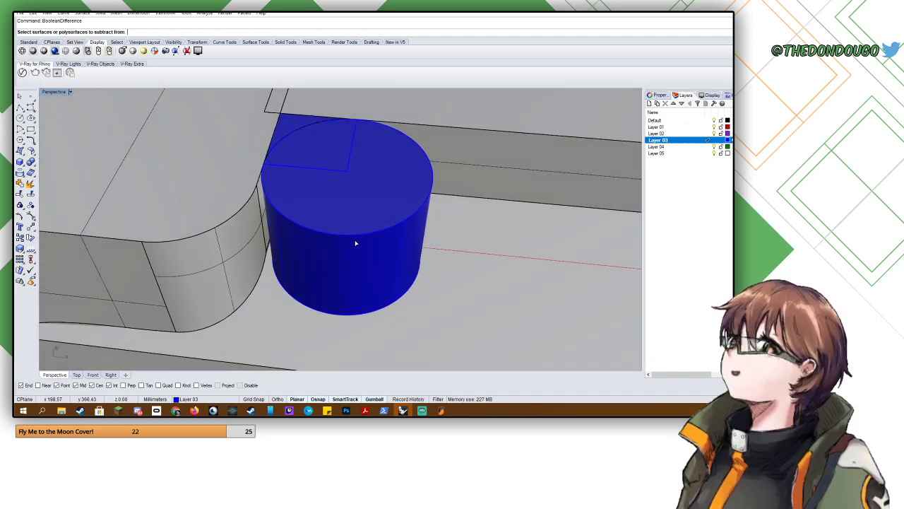
click(300, 143)
key(Escape)
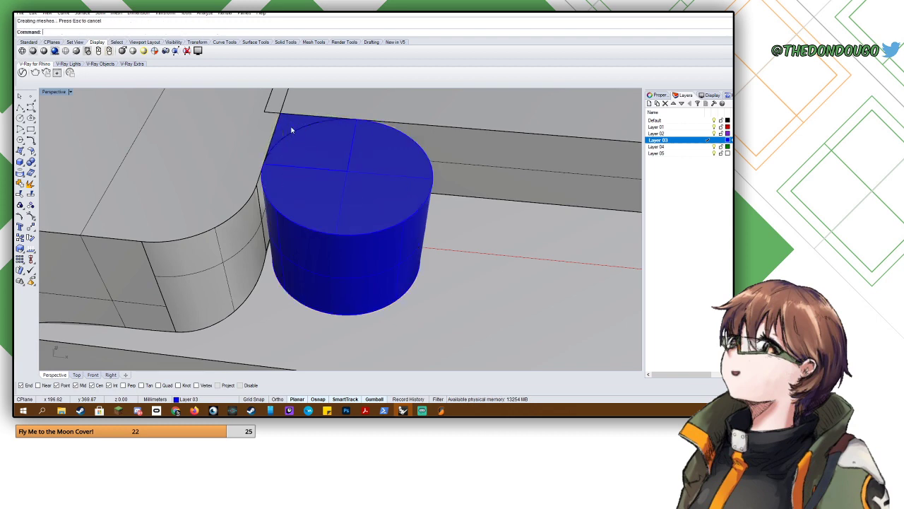
click(291, 129)
shift+click(392, 196)
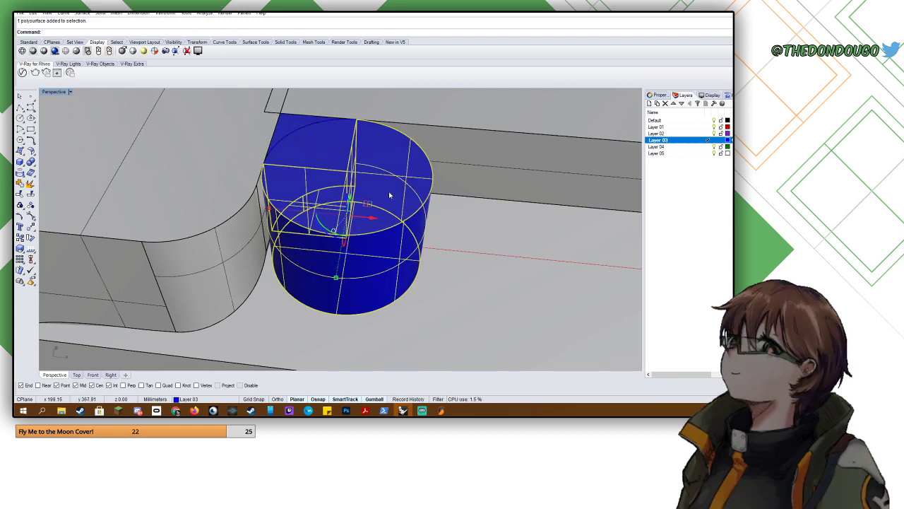
key(Escape)
key(ctrl+z)
- Subtract the cylinder from the corner box with BooleanDifference using DeleteInput=No, and delete the cylinder
key(Escape)
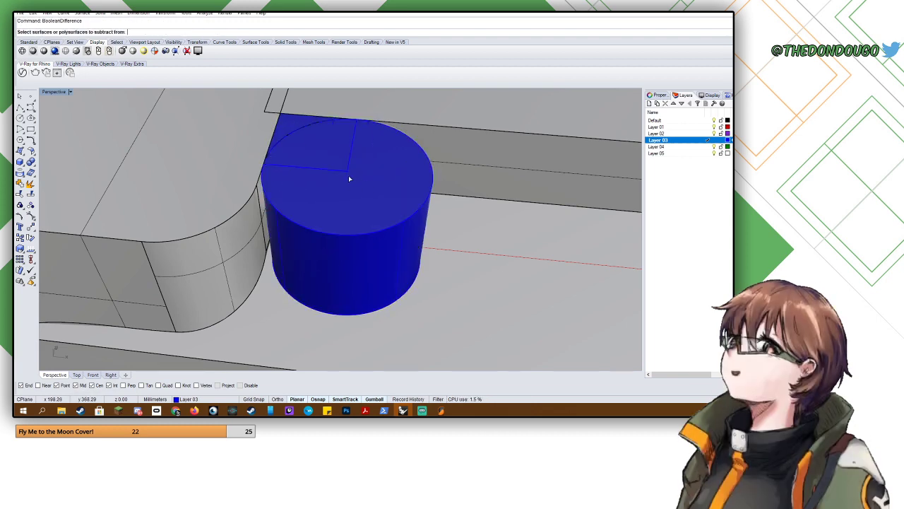
click(289, 126)
key(Return)
click(384, 194)
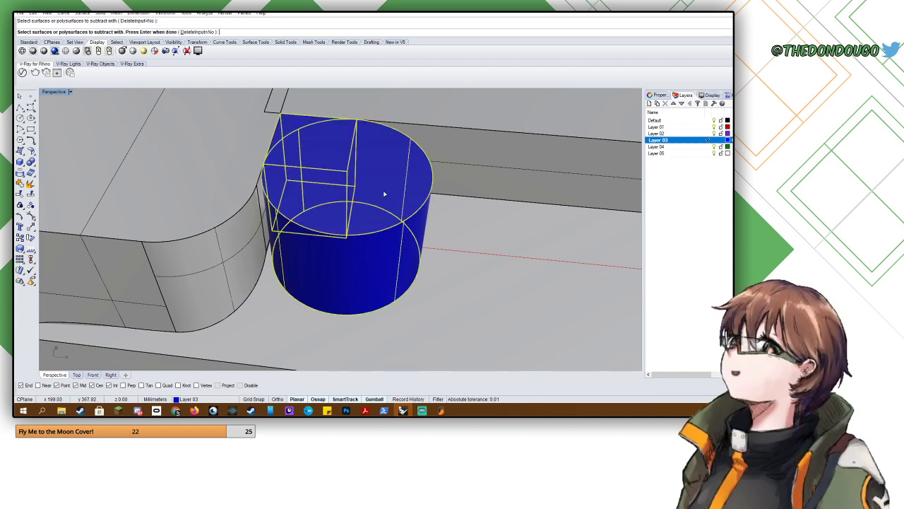
key(Return)
click(383, 191)
key(Delete)
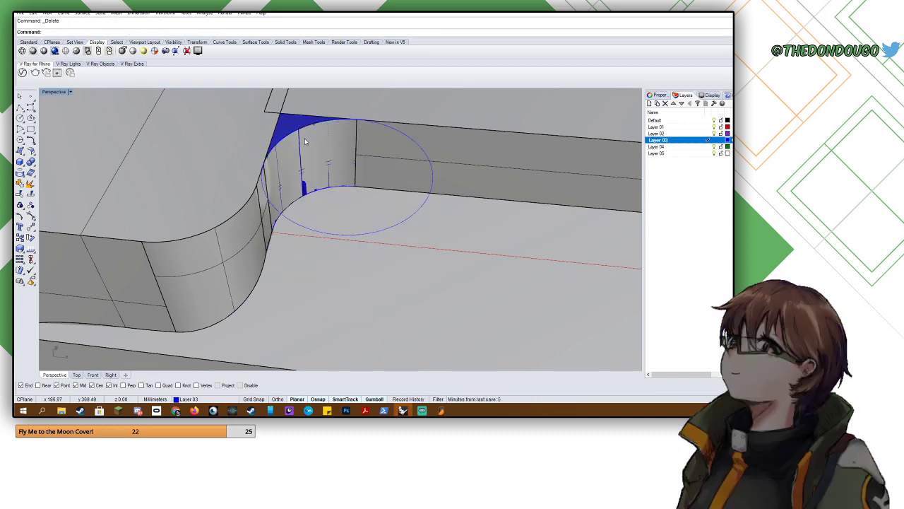
- Delete the construction circle and the mirrored corner box at the opposite end of the notch
click(374, 237)
key(Escape)
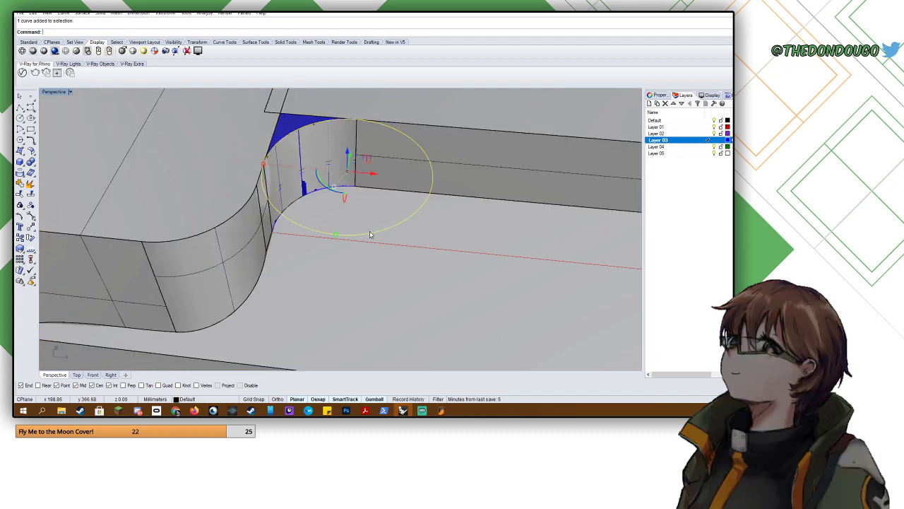
click(288, 128)
scroll(288, 129, down, 10)
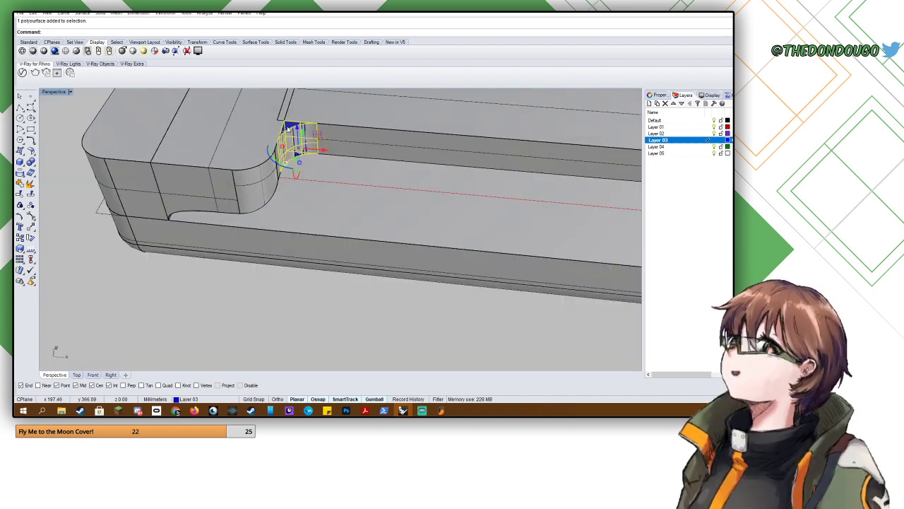
shift+right_drag(337, 144, 145, 145)
scroll(495, 179, down, 8)
shift+right_drag(636, 190, 589, 184)
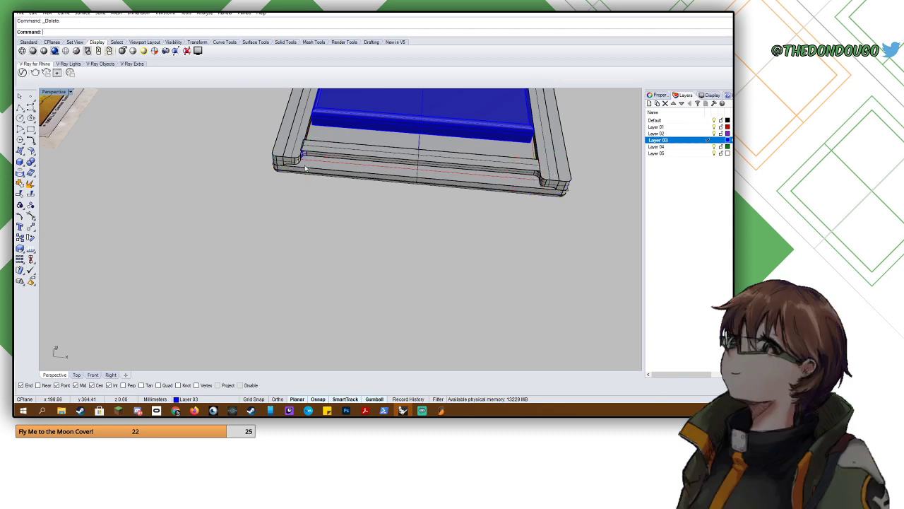
- Try mirroring the concave corner piece across the frame's midline, and undo the mirror
scroll(304, 154, up, 10)
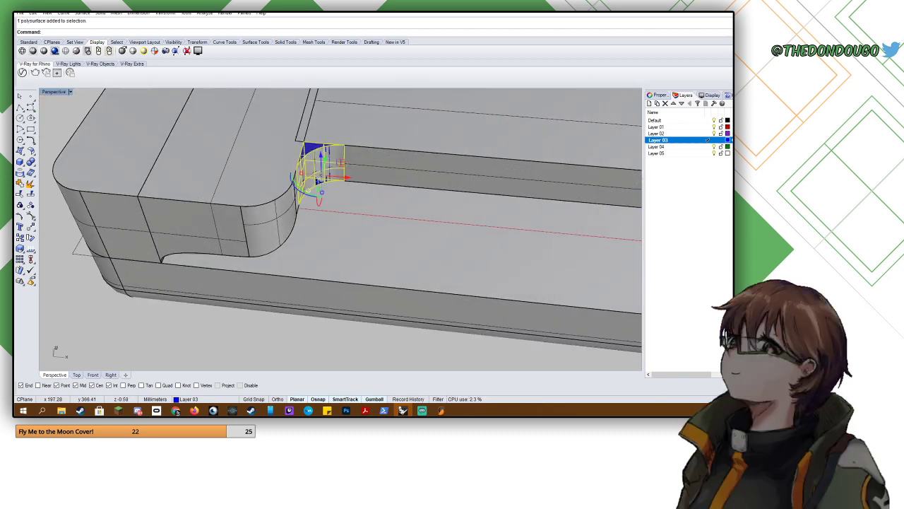
key(Return)
scroll(308, 157, down, 15)
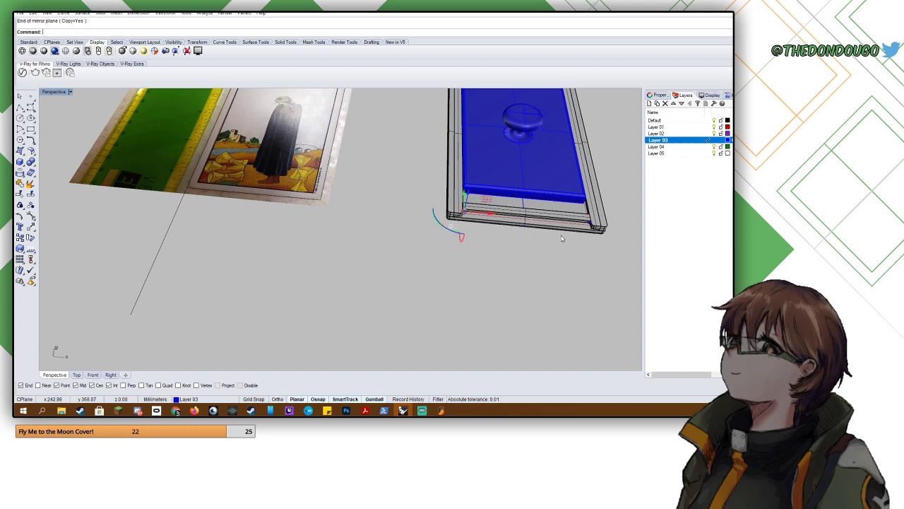
scroll(562, 238, up, 12)
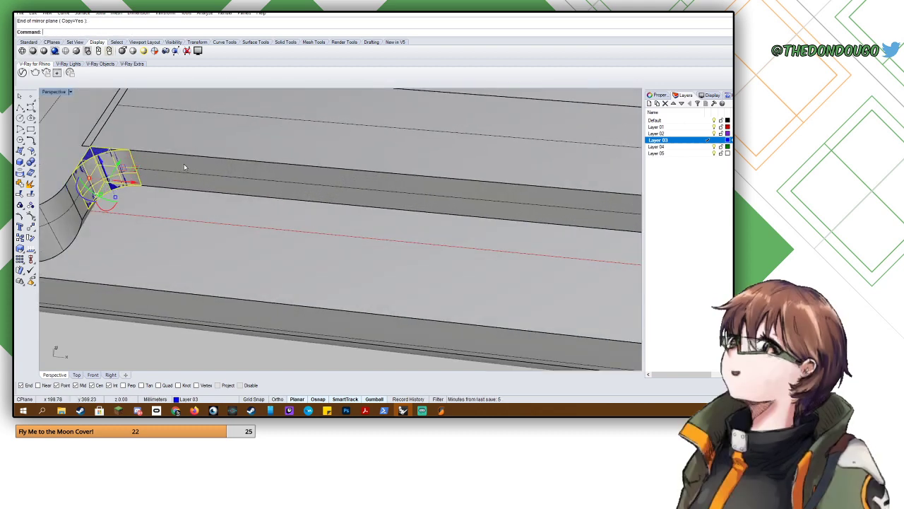
scroll(212, 171, down, 2)
scroll(204, 178, down, 15)
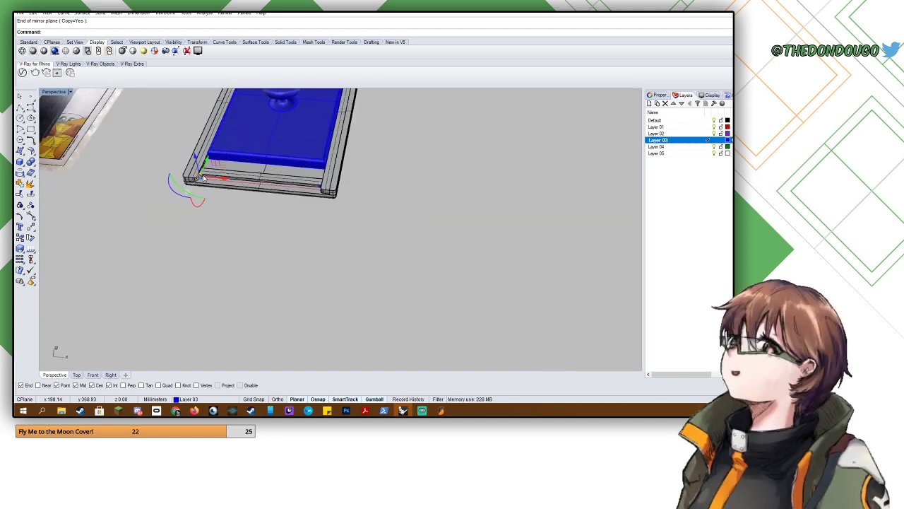
key(ctrl+z)
- Enlarge the concave corner piece with Scale2D from its inner corner until its front edge meets the end of the adjoining rounded wall
scroll(225, 185, up, 12)
scroll(228, 209, up, 8)
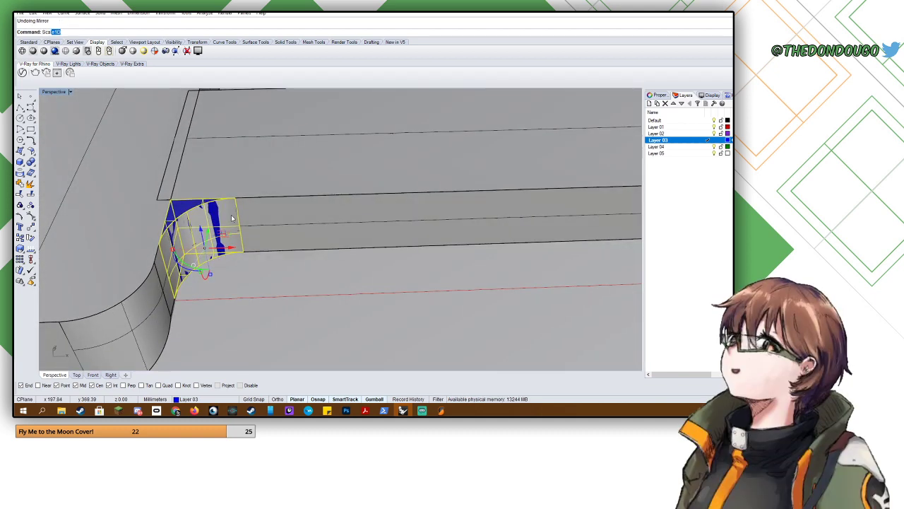
text(Scale2D)
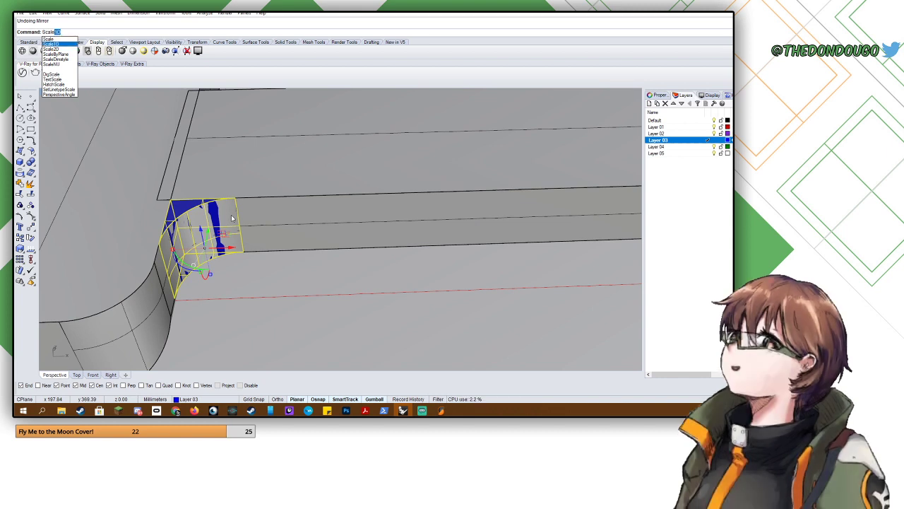
key(Return)
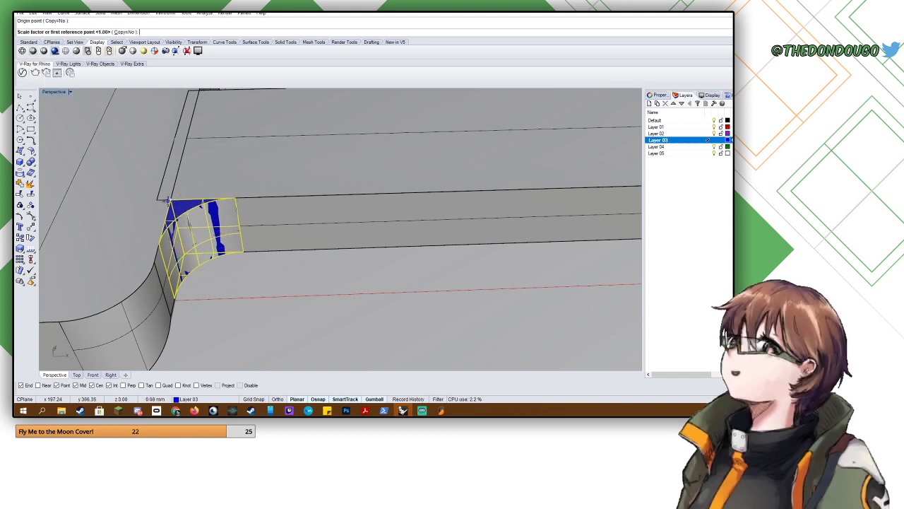
click(236, 199)
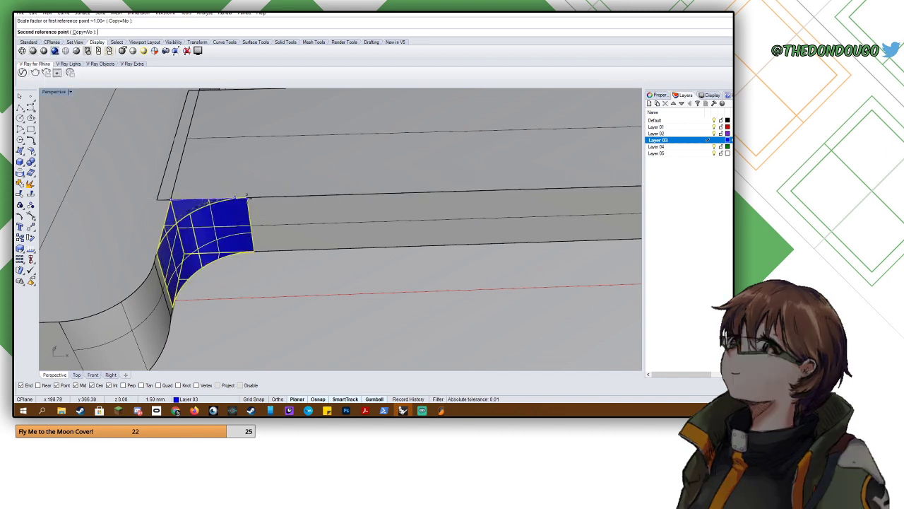
click(228, 204)
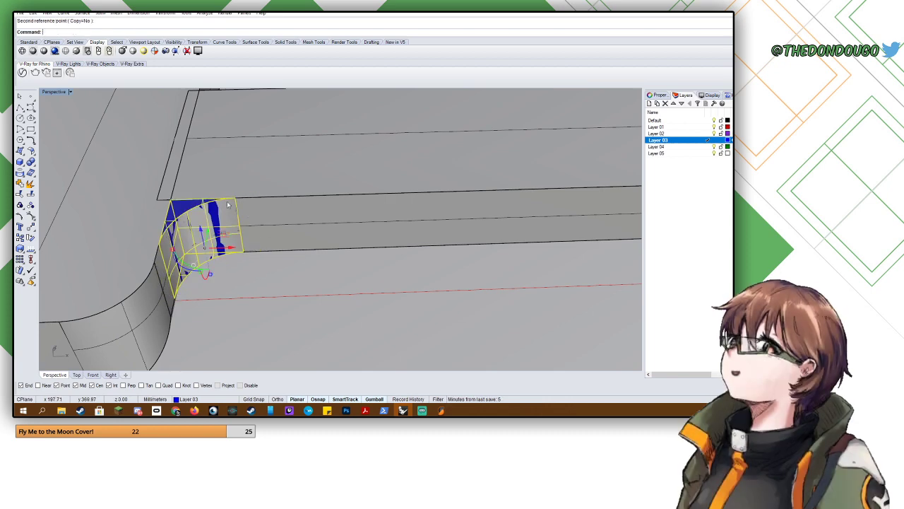
click(183, 207)
click(160, 244)
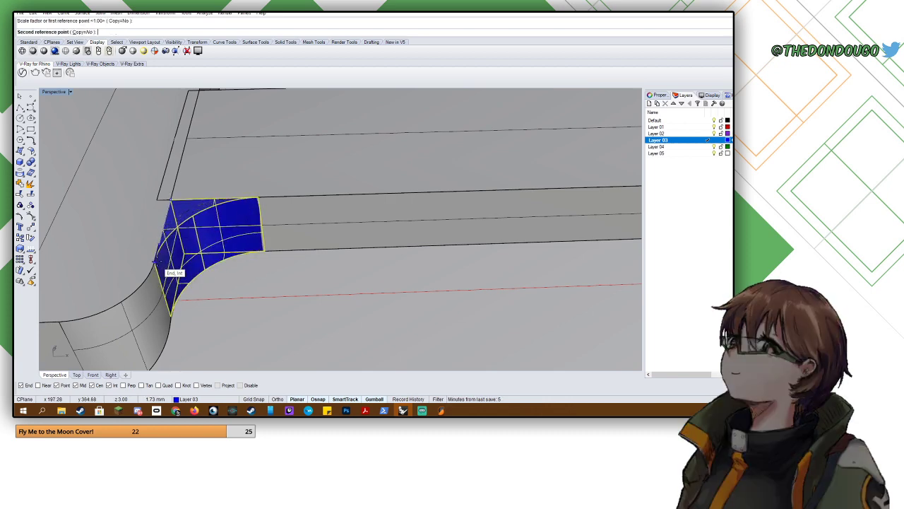
- Mirror a copy of the enlarged concave corner piece across the frame's midline to the opposite end of the notch
scroll(157, 267, down, 5)
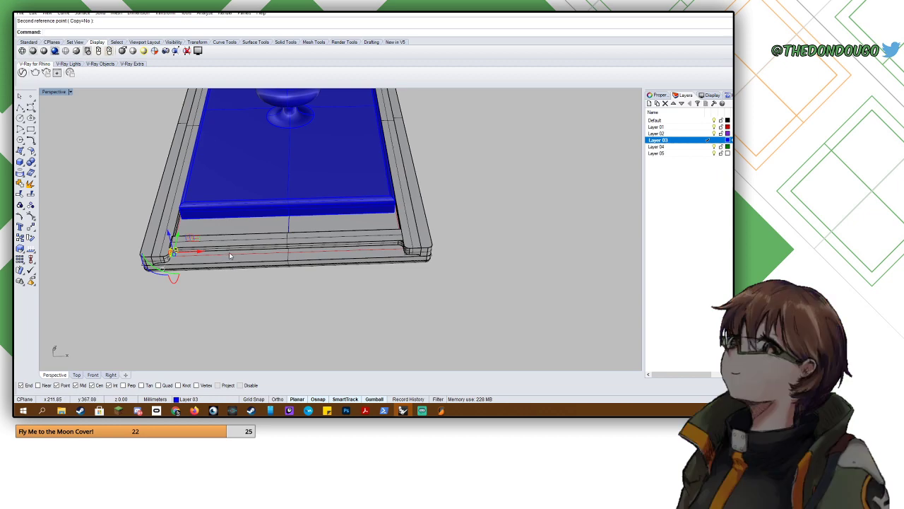
text(Mirror)
key(Return)
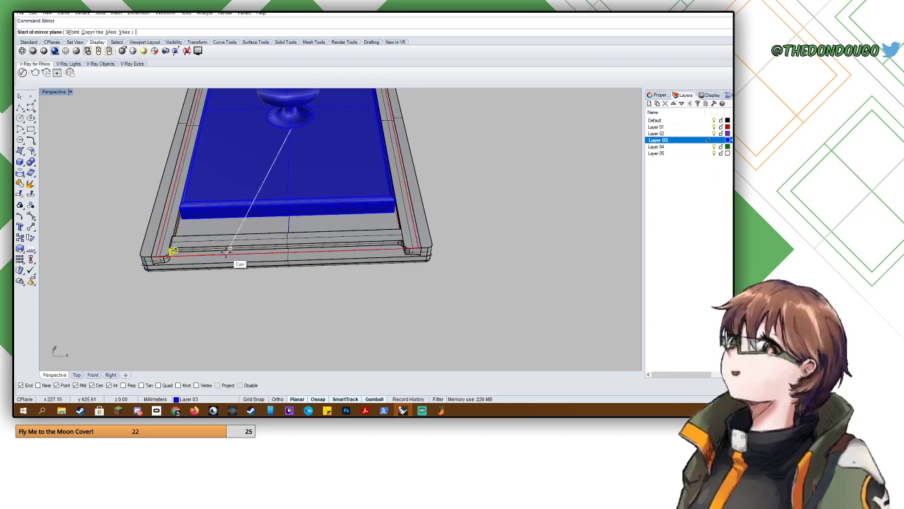
click(288, 262)
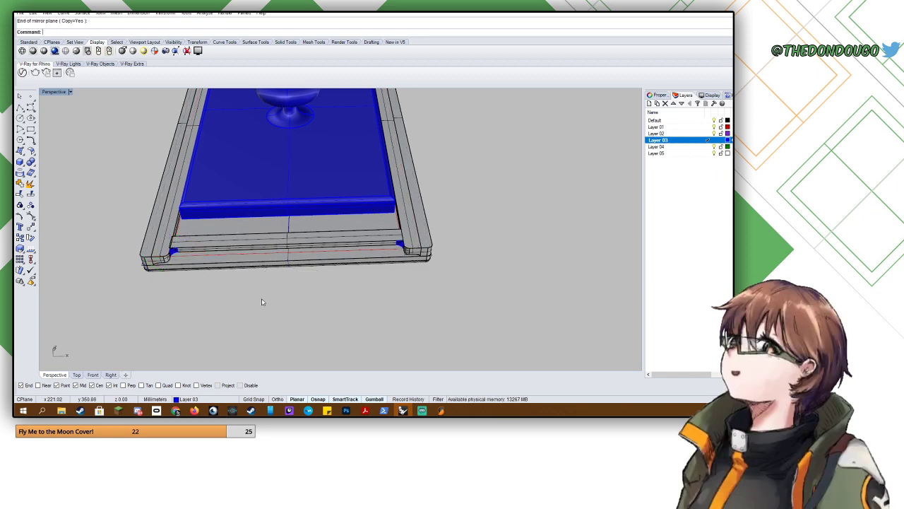
- Boolean-union the frame with the two concave corner pieces at the ends of the notch
text(BooleanUnion)
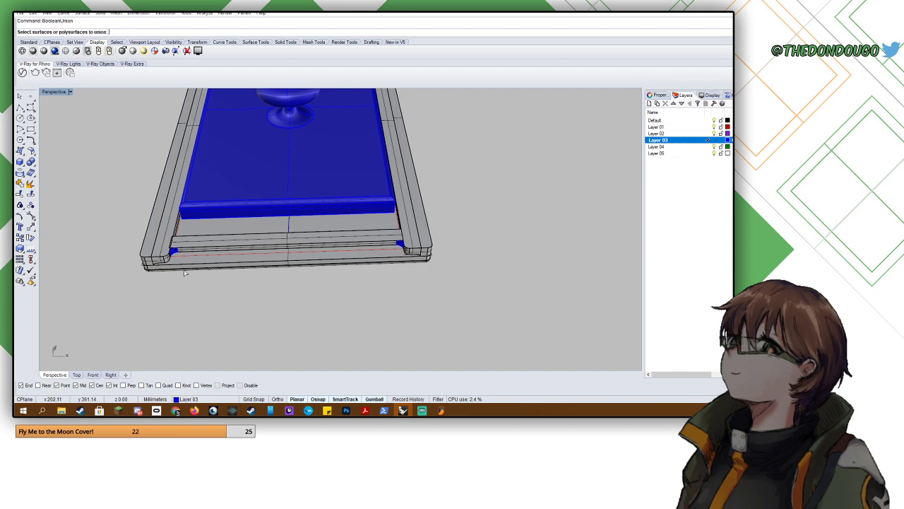
click(151, 242)
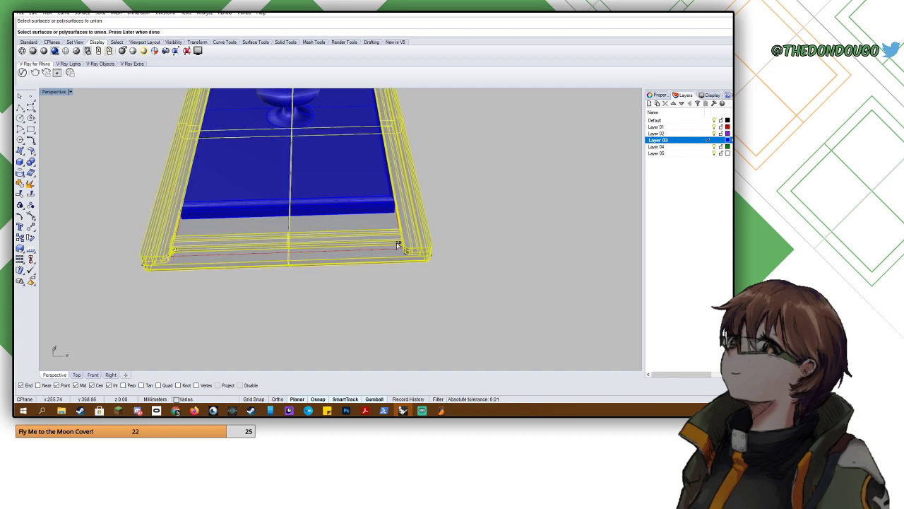
key(Return)
- Show the naked edges of the merged frame and examine them around the concave corner piece, closing the analysis
click(399, 244)
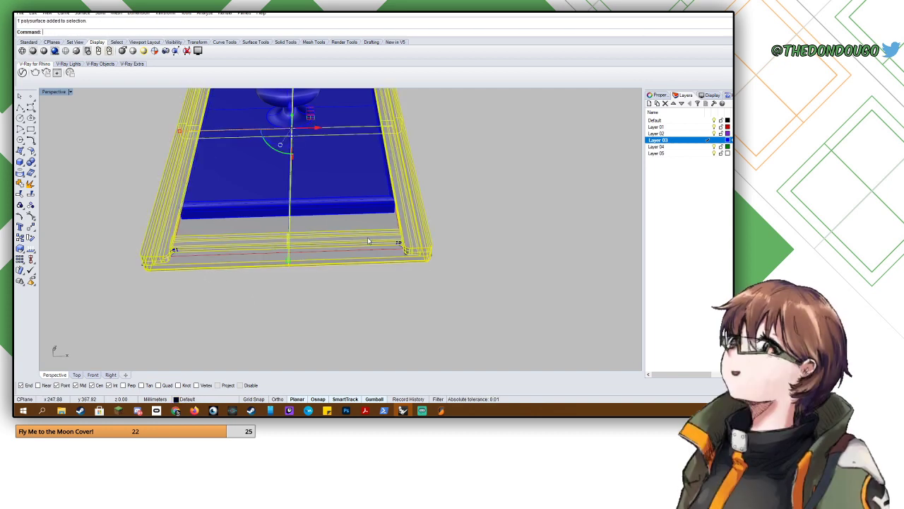
text(ShowEdges)
key(Return)
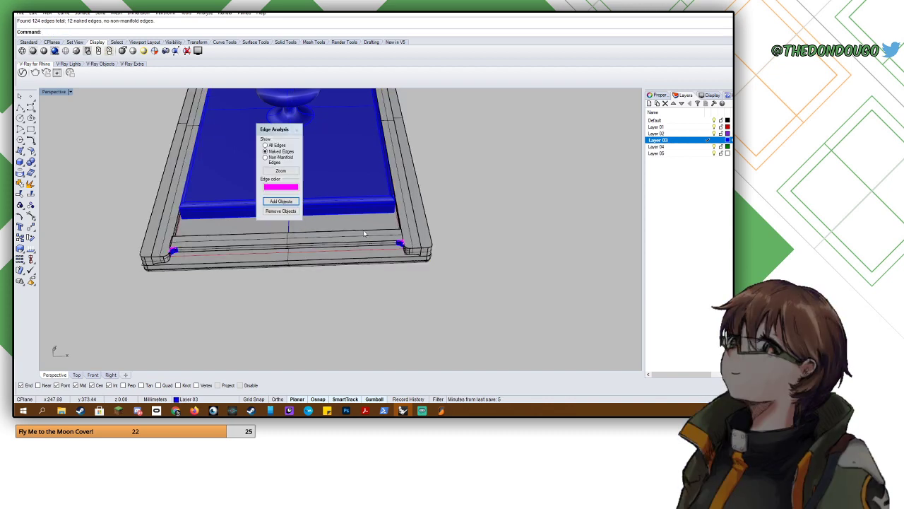
scroll(170, 244, up, 8)
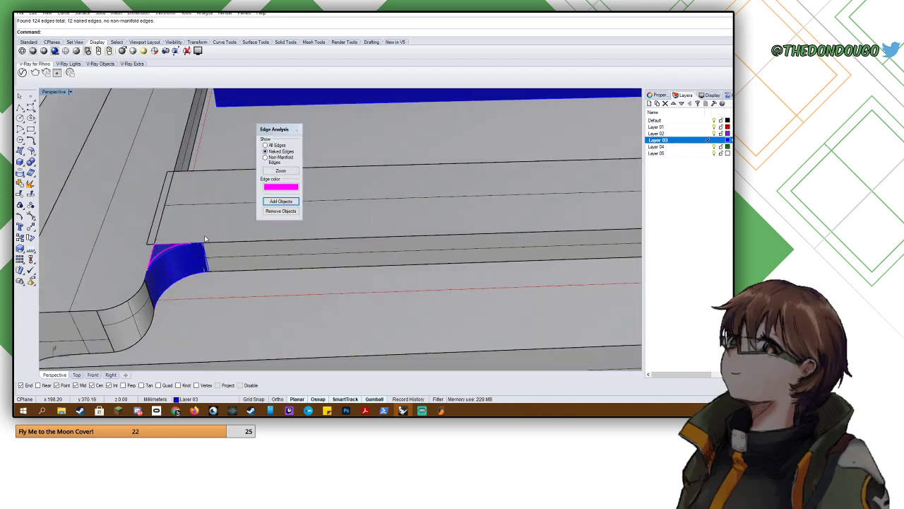
scroll(164, 245, down, 2)
right_drag(164, 245, 186, 238)
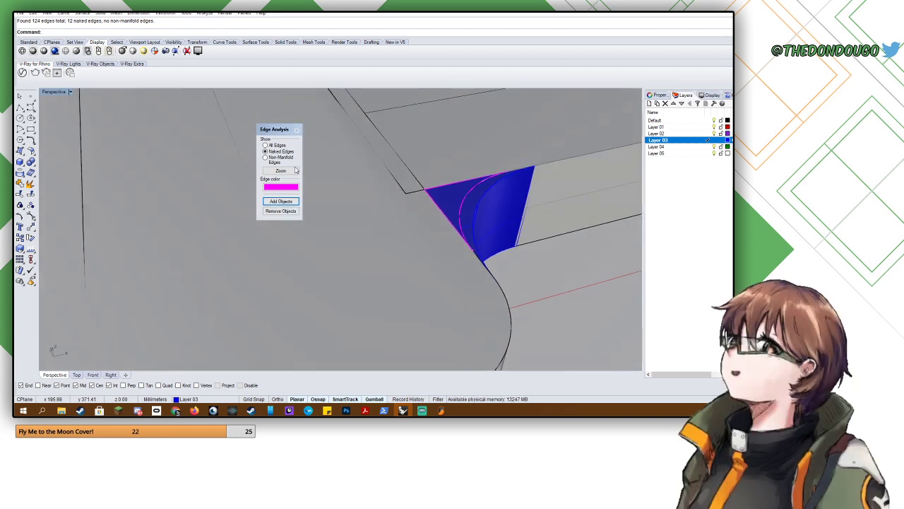
click(297, 131)
right_drag(297, 137, 289, 167)
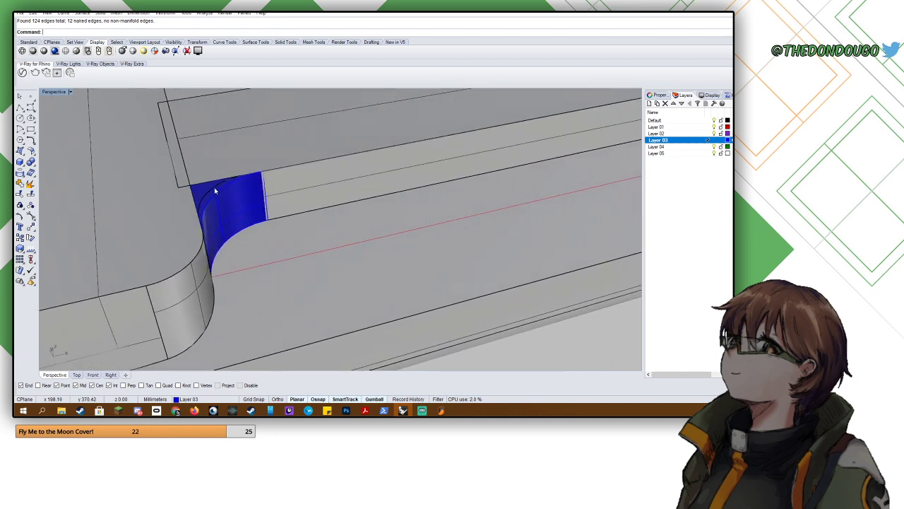
right_drag(214, 190, 189, 186)
- Export the frame as the binary STL file Tarot Template.stl
click(190, 184)
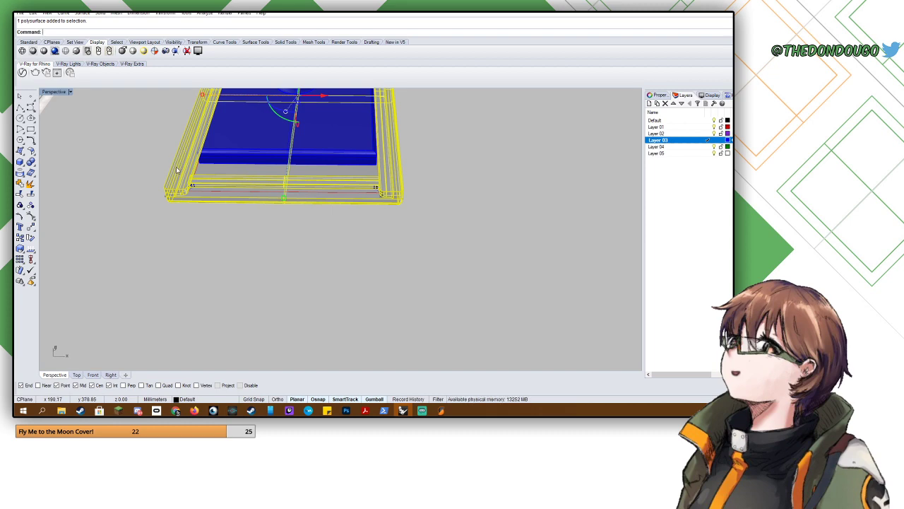
click(21, 13)
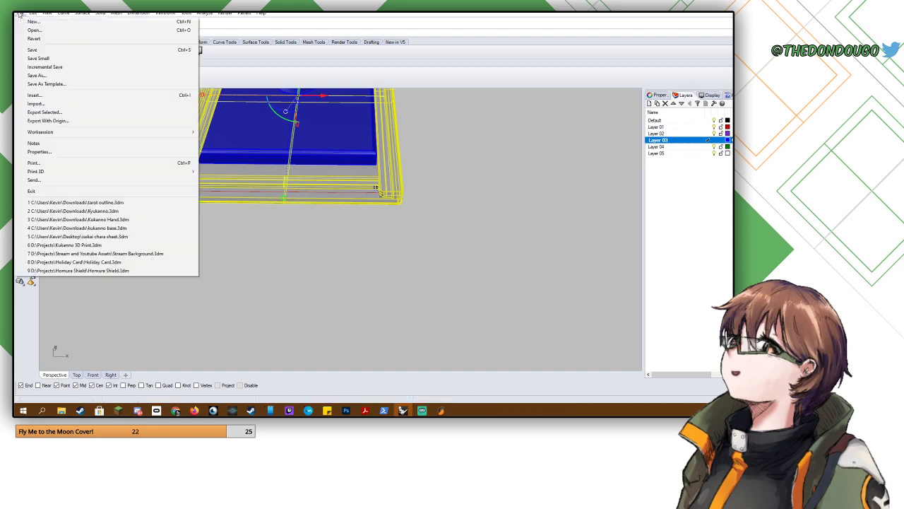
click(64, 112)
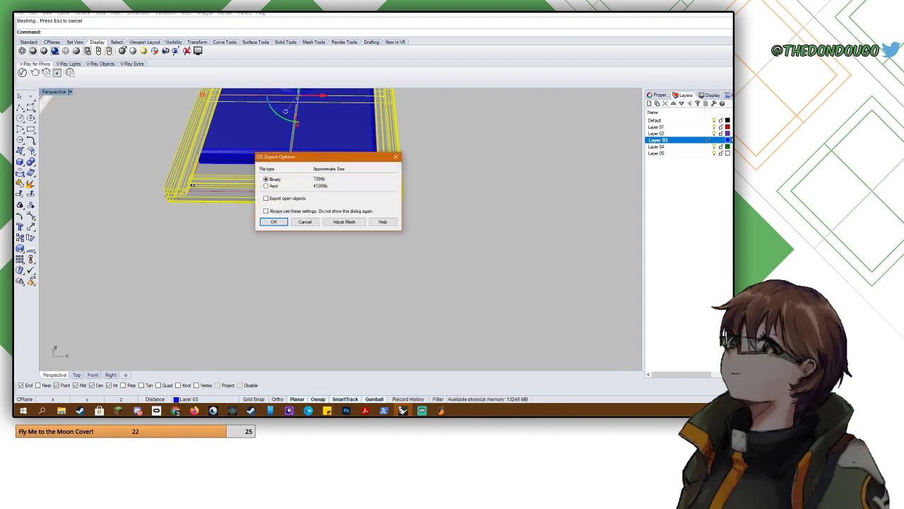
click(275, 221)
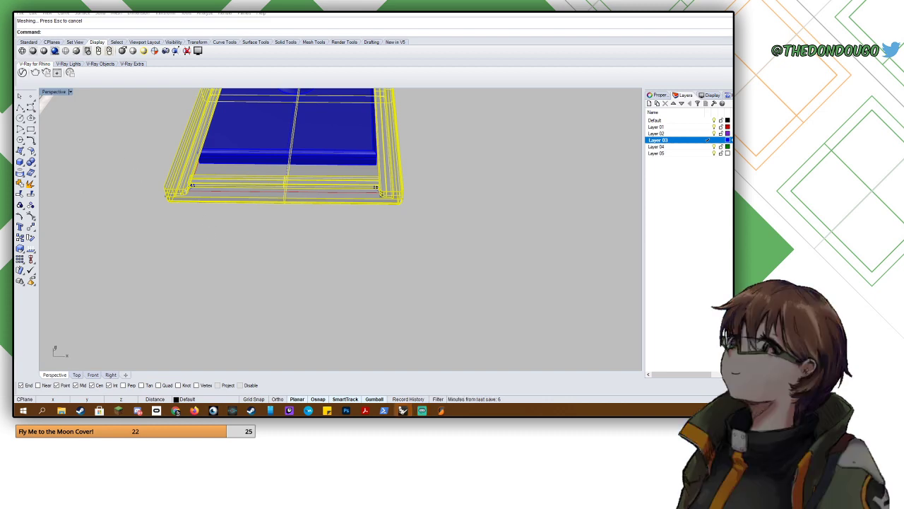
click(297, 243)
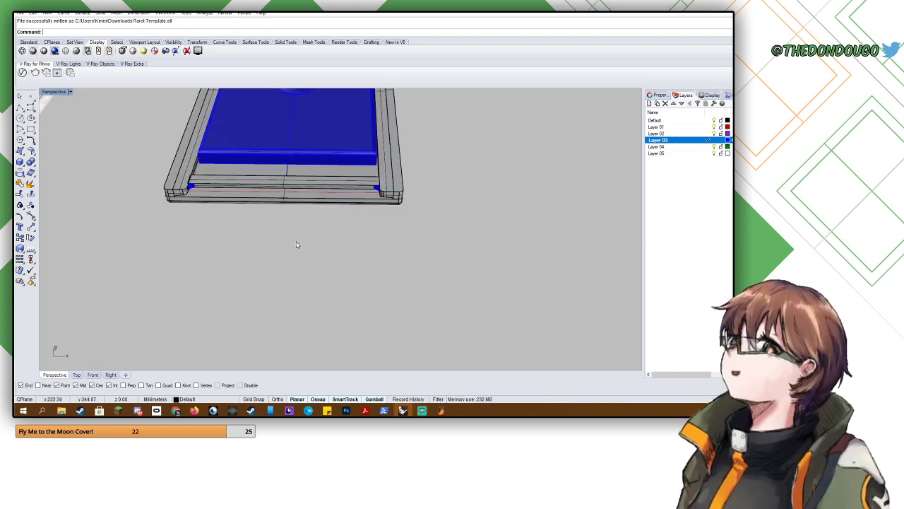
- Switch to Slic3r and load Tarot Knob.stl onto the print bed
shift+right_drag(245, 203, 297, 268)
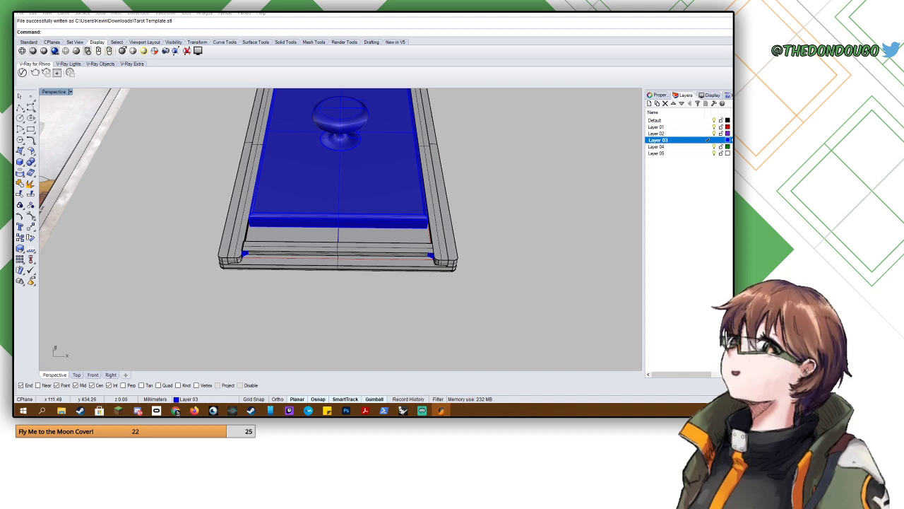
click(441, 410)
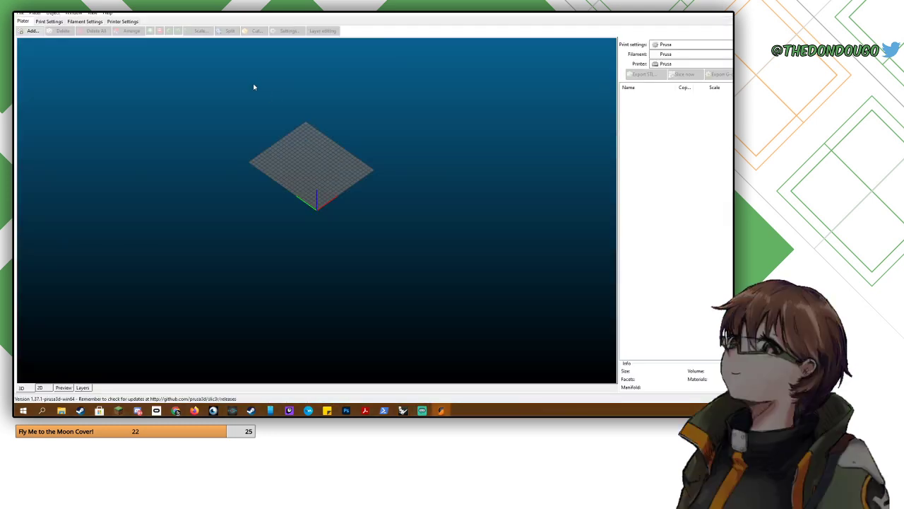
scroll(290, 104, up, 4)
right_drag(291, 104, 319, 191)
scroll(304, 236, up, 4)
drag(319, 191, 332, 215)
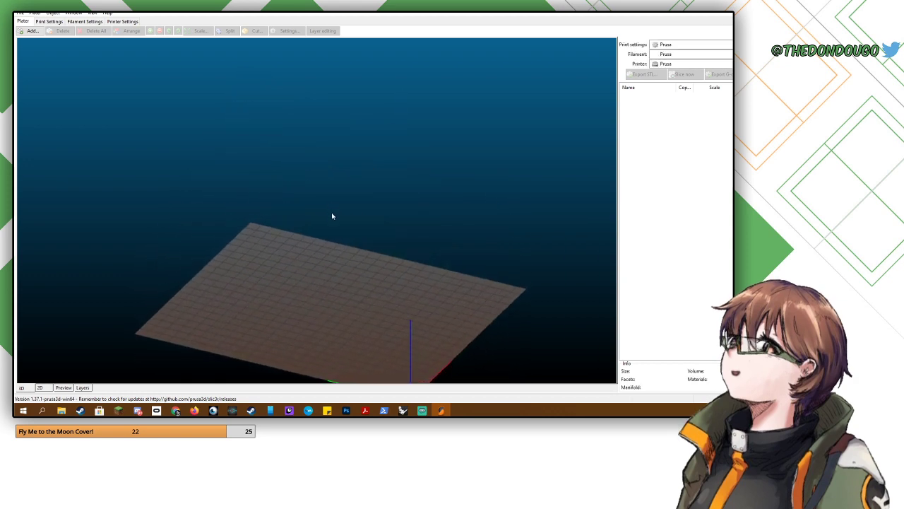
right_drag(332, 216, 311, 153)
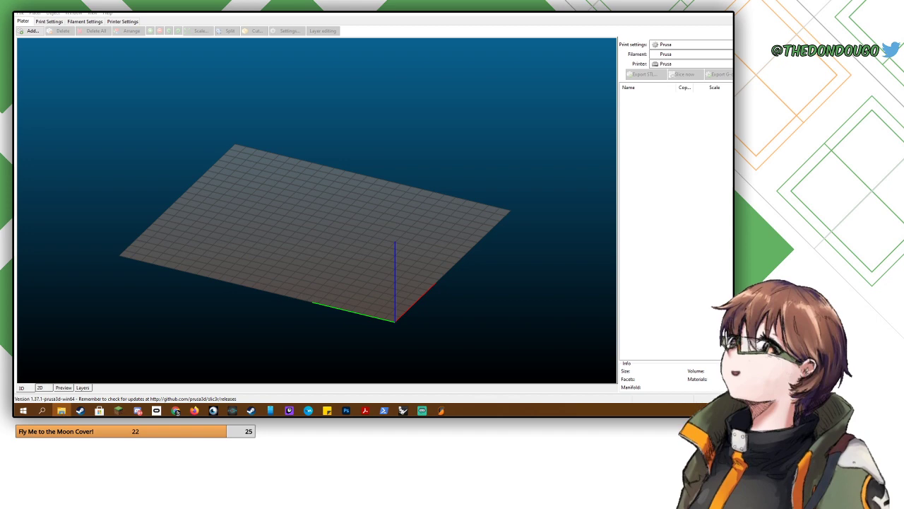
drag(118, 138, 297, 212)
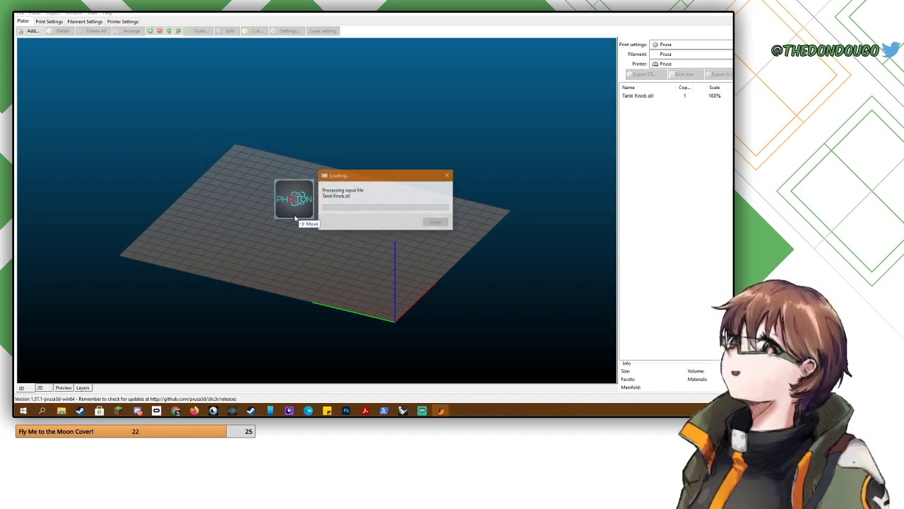
- Add Tarot Template.stl to the print bed with the knob and inspect its notch corners and inner grooves
drag(415, 286, 374, 283)
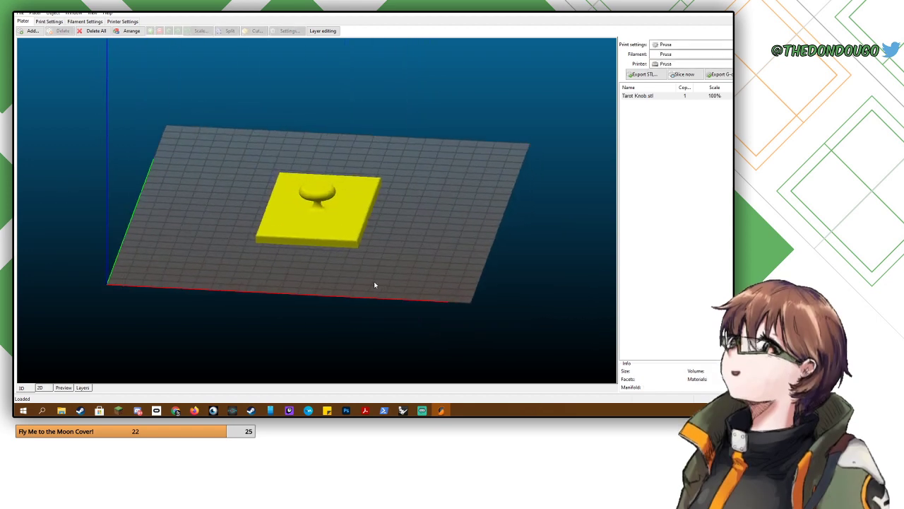
drag(350, 230, 451, 203)
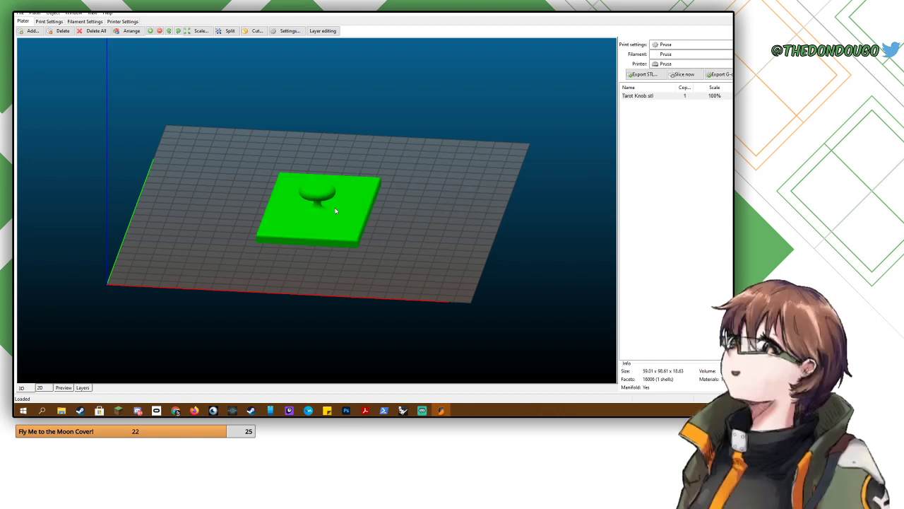
drag(357, 275, 359, 272)
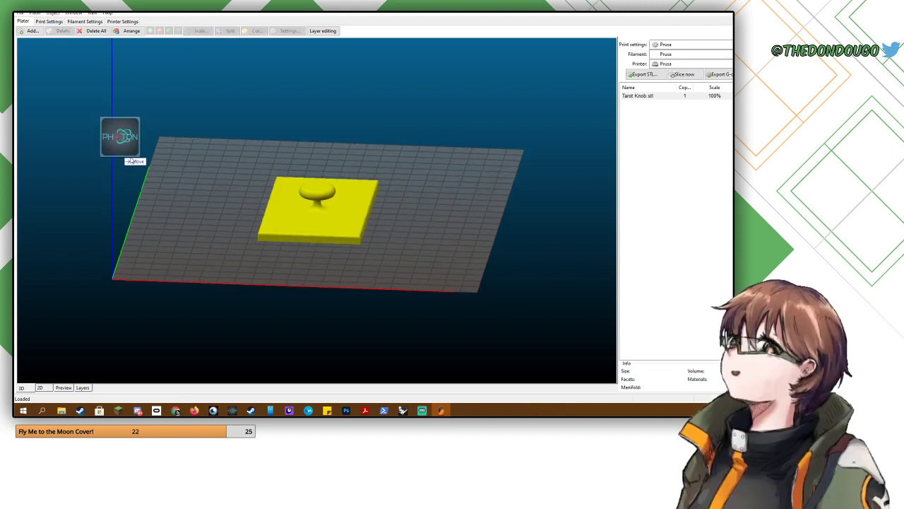
drag(131, 161, 214, 215)
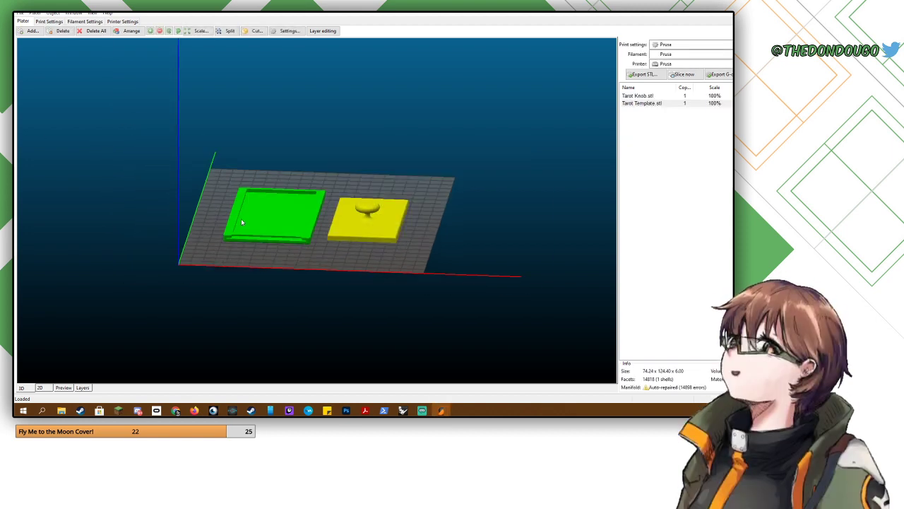
mouse_move(248, 253)
mouse_down()
mouse_move(262, 257)
mouse_move(259, 241)
mouse_up()
scroll(261, 255, up, 15)
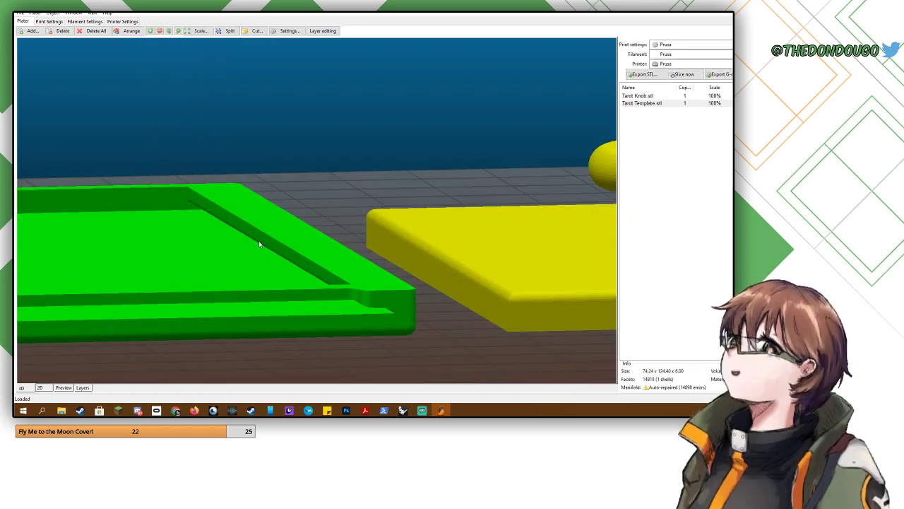
drag(317, 183, 324, 185)
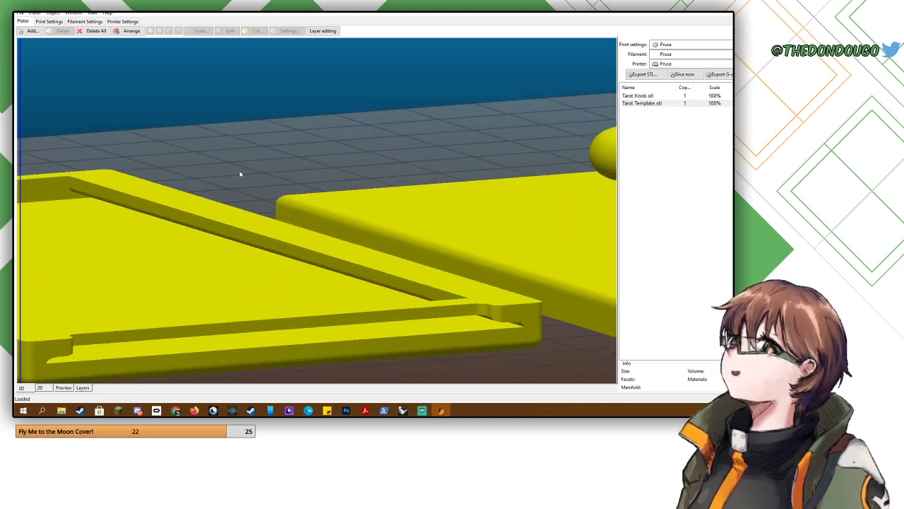
drag(240, 174, 250, 215)
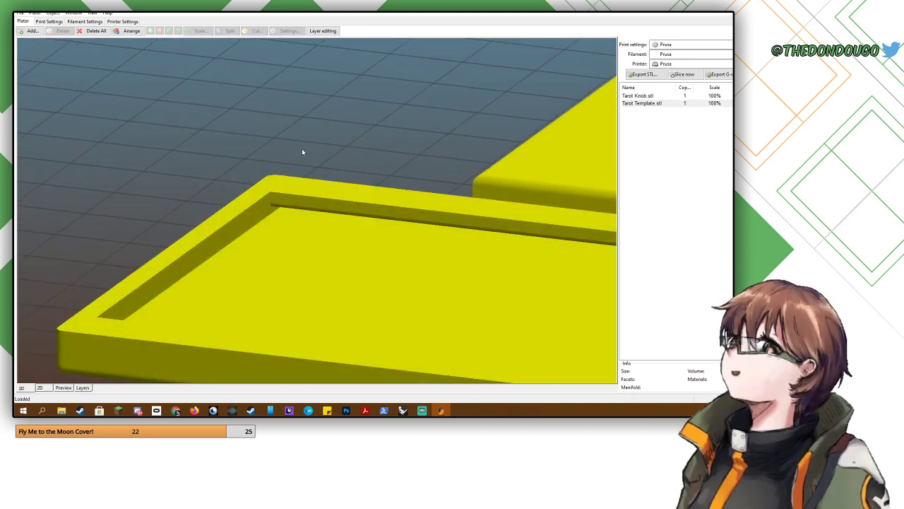
- Switch back to Rhino and examine the frame's closed end opposite the notch
click(405, 412)
scroll(318, 304, down, 8)
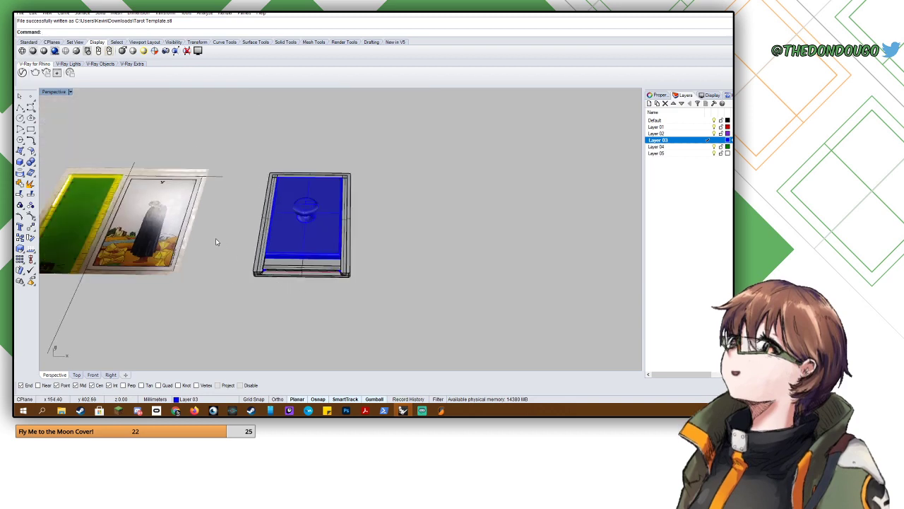
right_drag(215, 238, 223, 255)
scroll(220, 255, up, 8)
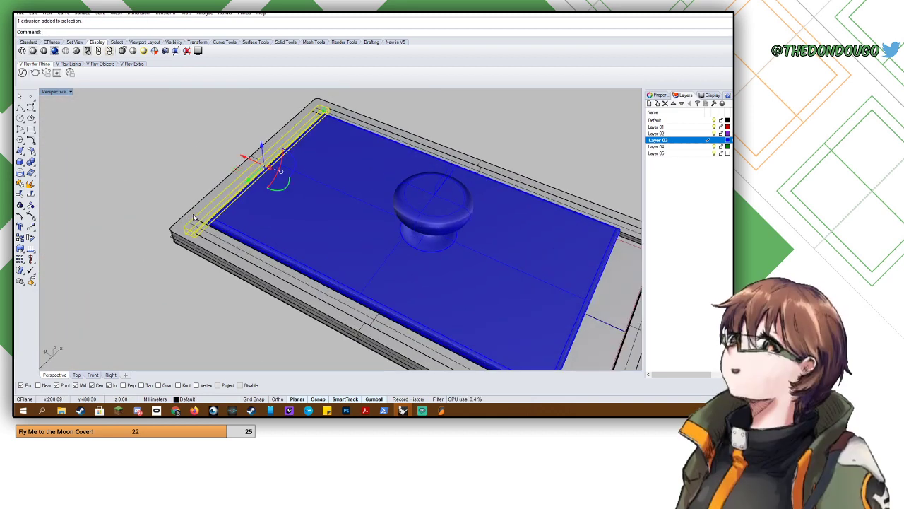
- Try to Boolean-union the extruded strip at the closed end with the frame, and undo the union
click(193, 218)
text(BooleanUnion)
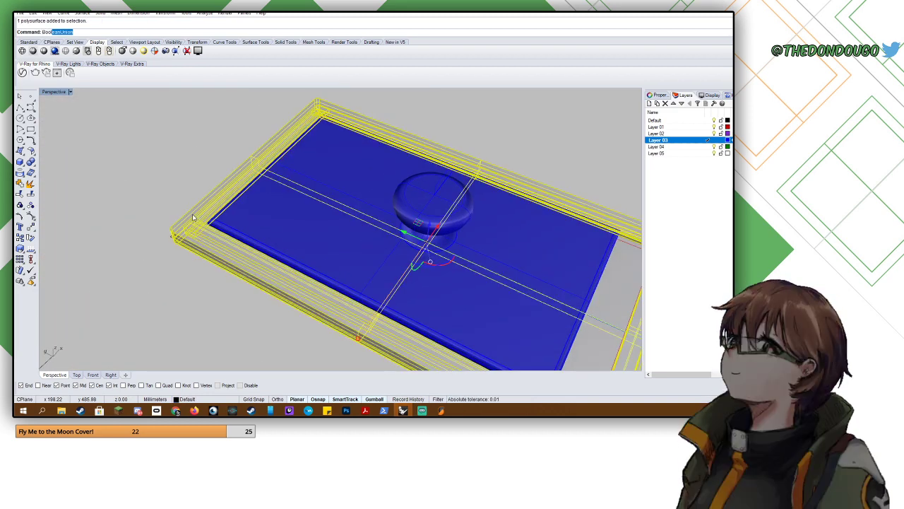
key(Return)
key(ctrl+z)
key(ctrl+y)
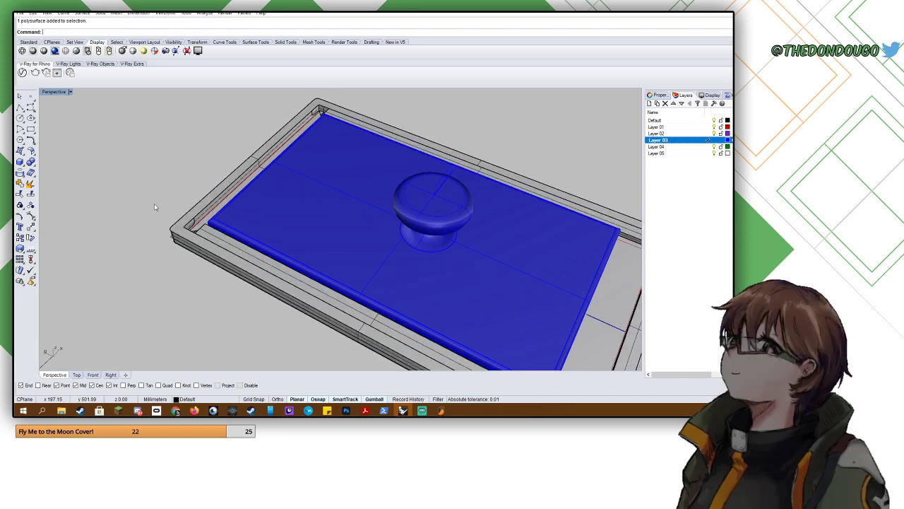
key(ctrl+z)
click(158, 206)
- Subtract the extruded strip from the frame along its closed end with BooleanDifference
scroll(180, 217, up, 6)
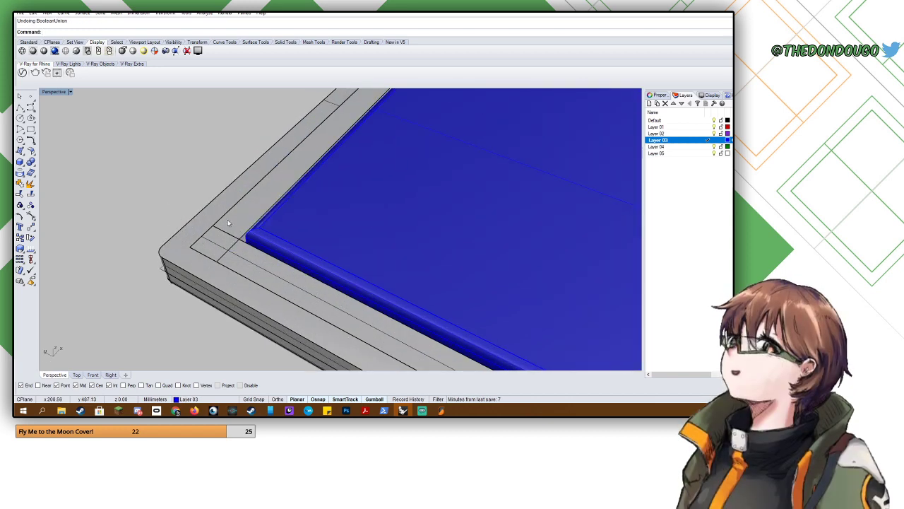
click(238, 219)
mouse_move(238, 219)
right_down()
mouse_move(202, 199)
mouse_move(202, 186)
mouse_move(240, 205)
right_up()
key(Escape)
text(BooleanDifference)
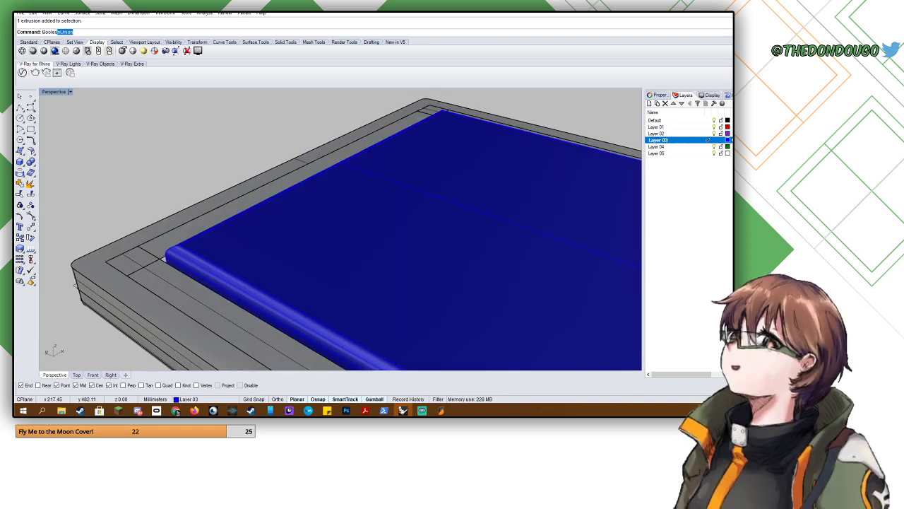
key(Return)
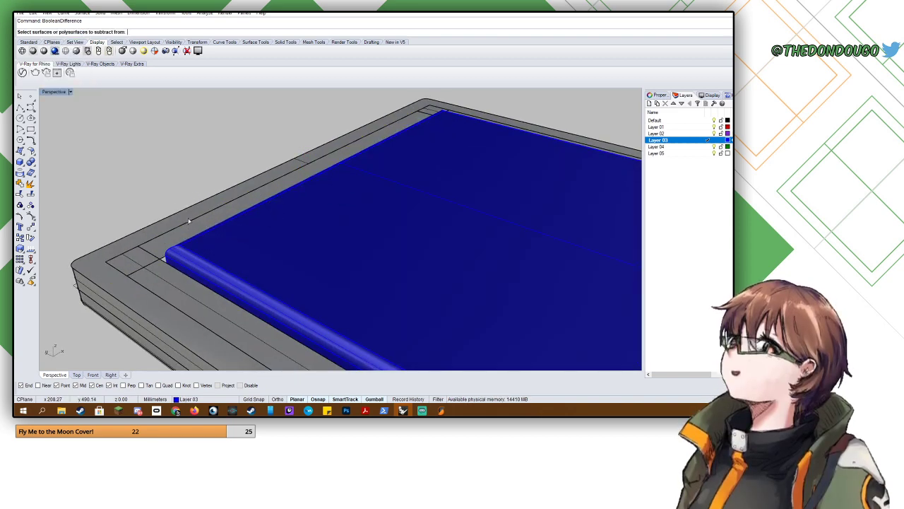
click(184, 234)
click(151, 228)
key(Return)
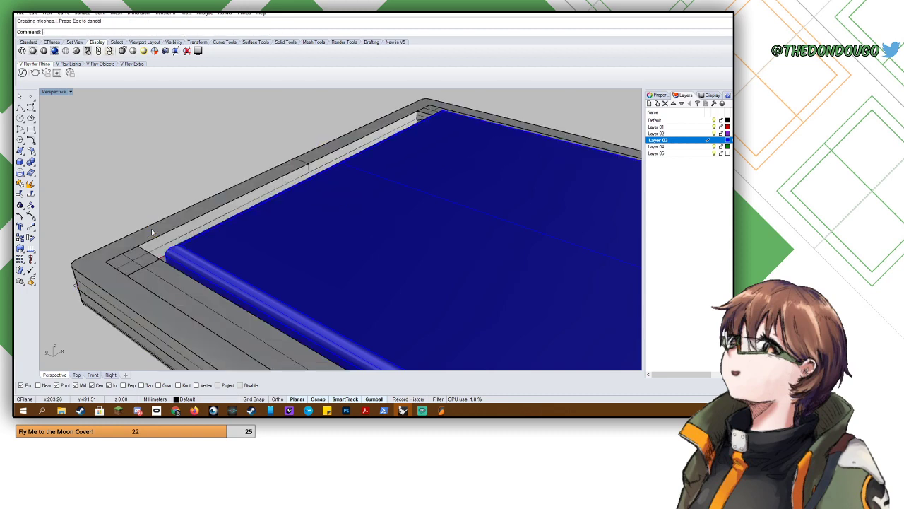
- On the Default layer, draw a three-point box that fills the groove along the inside of the frame's closed end
right_drag(173, 241, 276, 211)
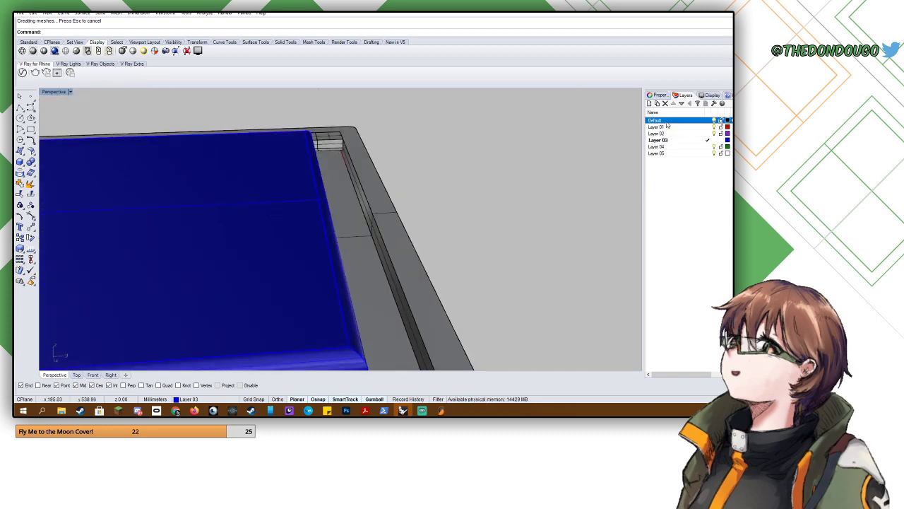
click(20, 162)
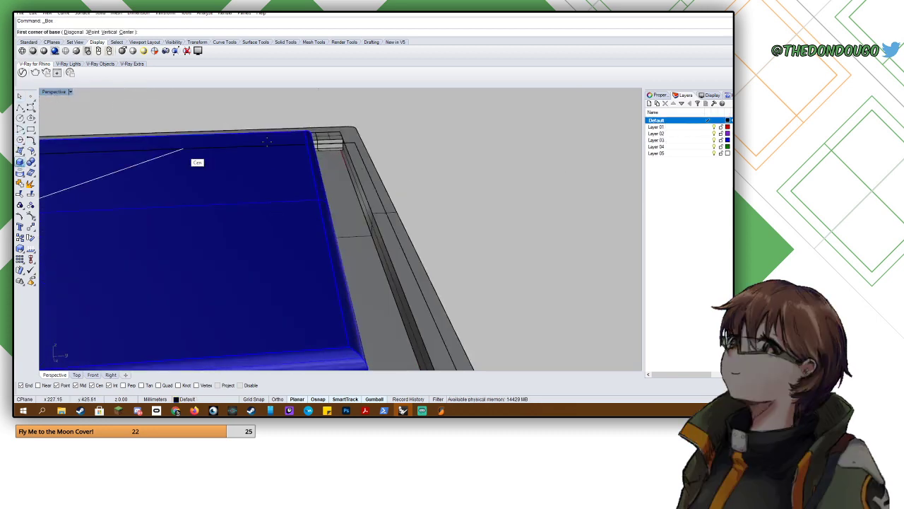
scroll(304, 145, up, 5)
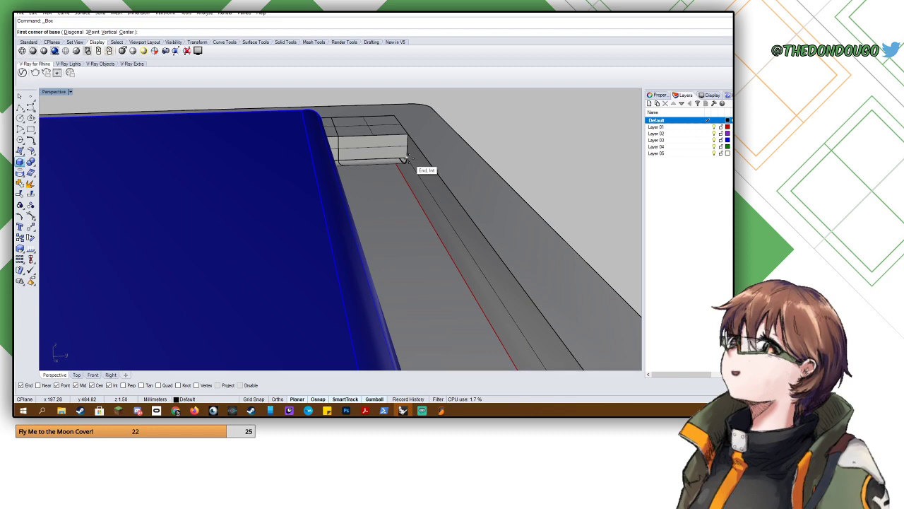
text(p)
key(Return)
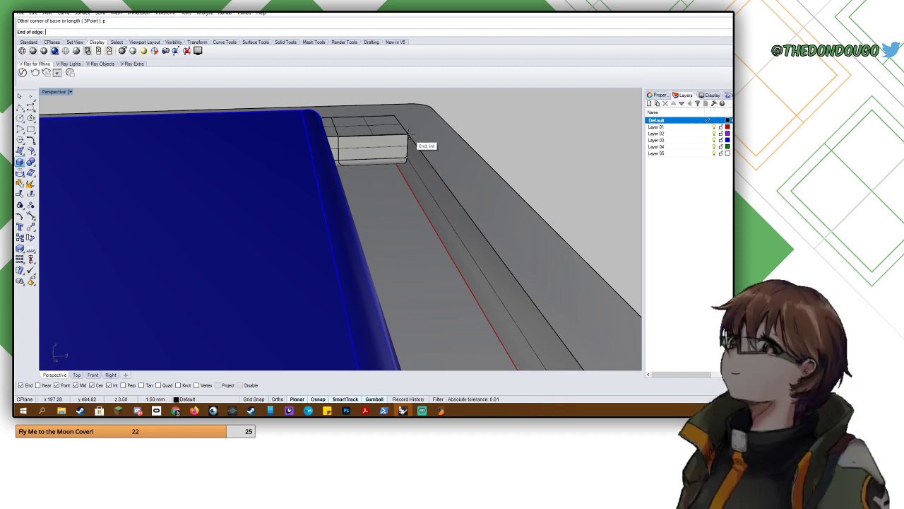
click(408, 133)
scroll(408, 133, down, 5)
right_drag(410, 134, 272, 184)
click(505, 112)
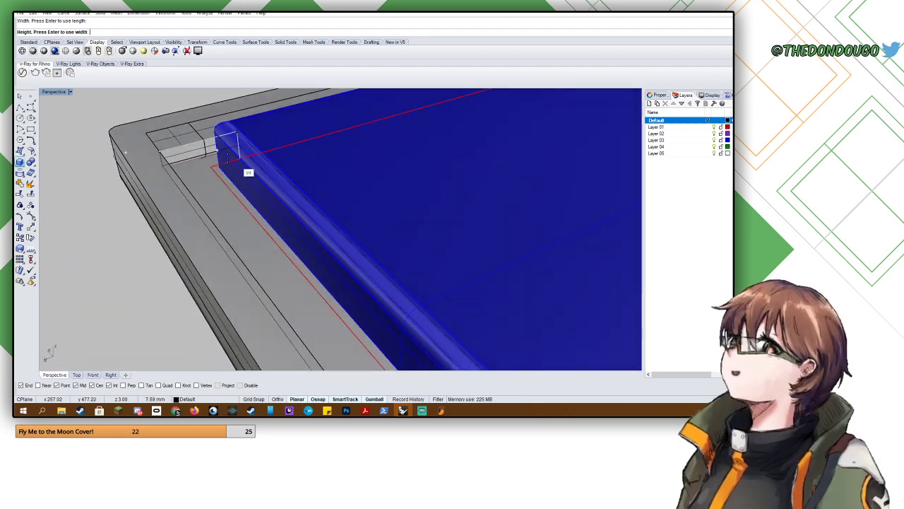
click(205, 140)
right_drag(204, 140, 234, 175)
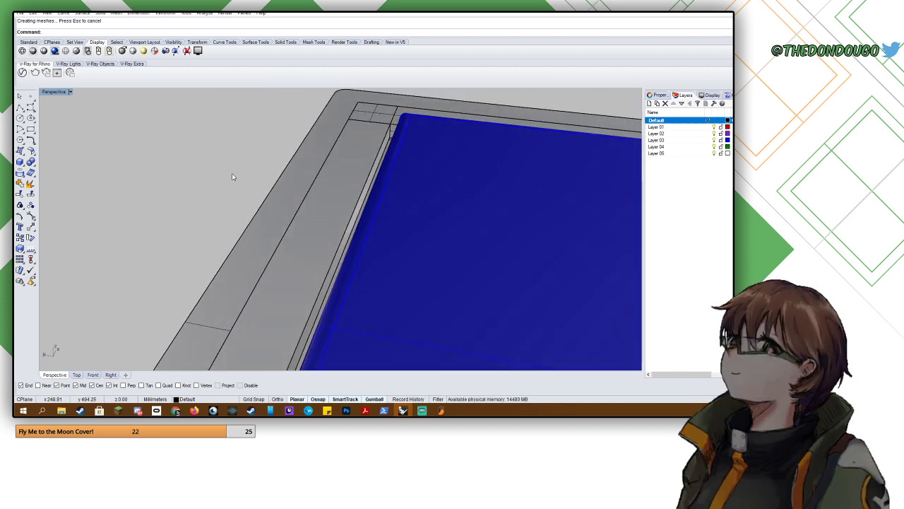
- Move the blue knobbed block out of the frame and set it beside the frame
scroll(292, 196, up, 3)
scroll(364, 196, down, 12)
shift+right_drag(363, 196, 238, 187)
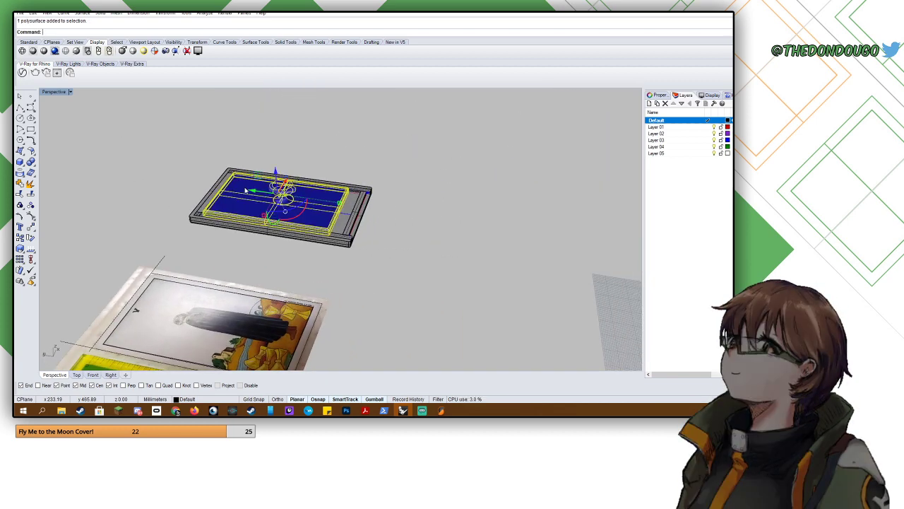
drag(237, 188, 336, 145)
click(315, 136)
right_drag(311, 136, 212, 144)
scroll(312, 142, up, 8)
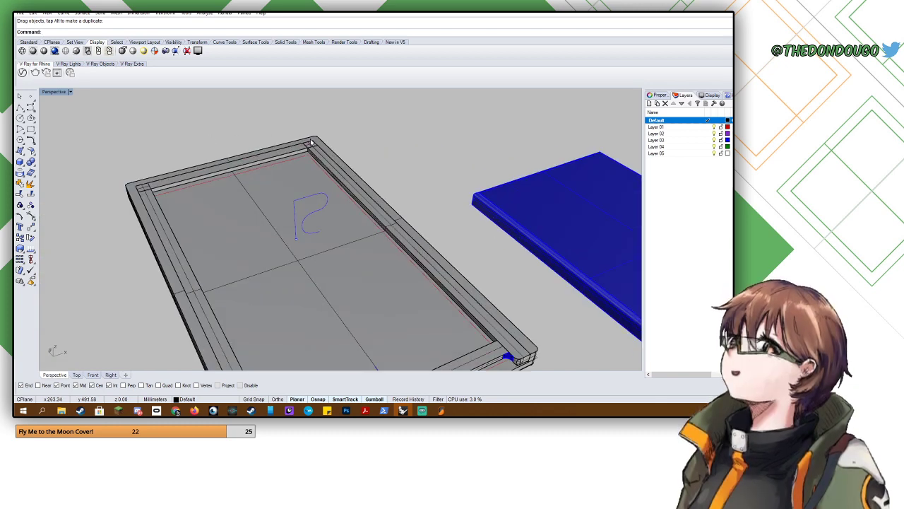
- Try to Boolean-union the filler box with the frame at the closed end, and undo the union
scroll(265, 154, up, 6)
right_drag(272, 155, 269, 221)
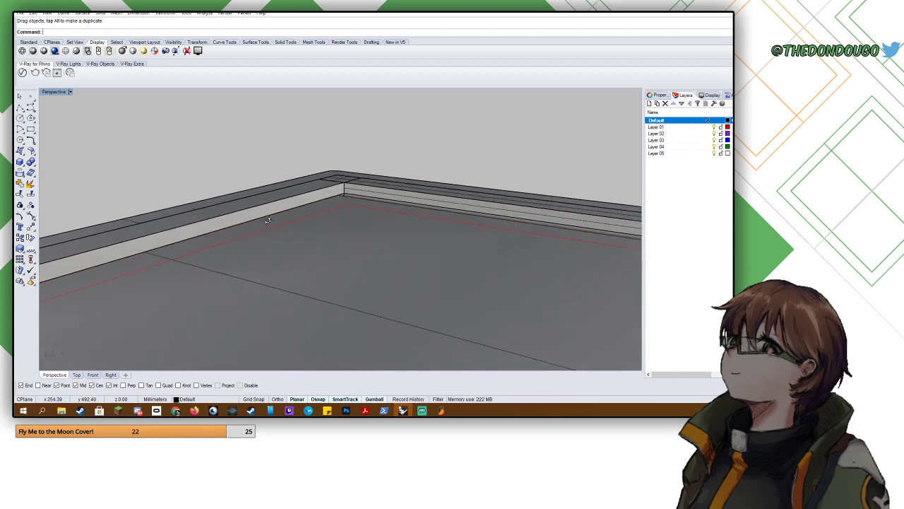
text(Boolea)
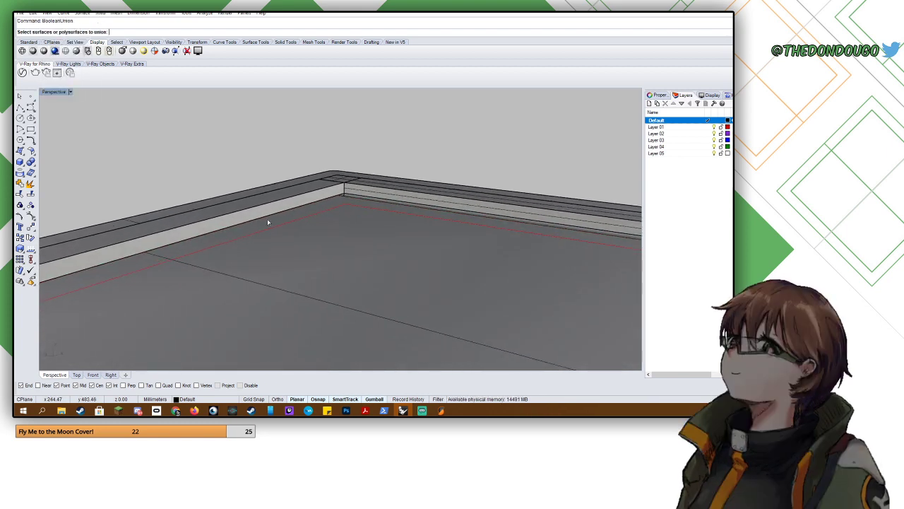
click(260, 209)
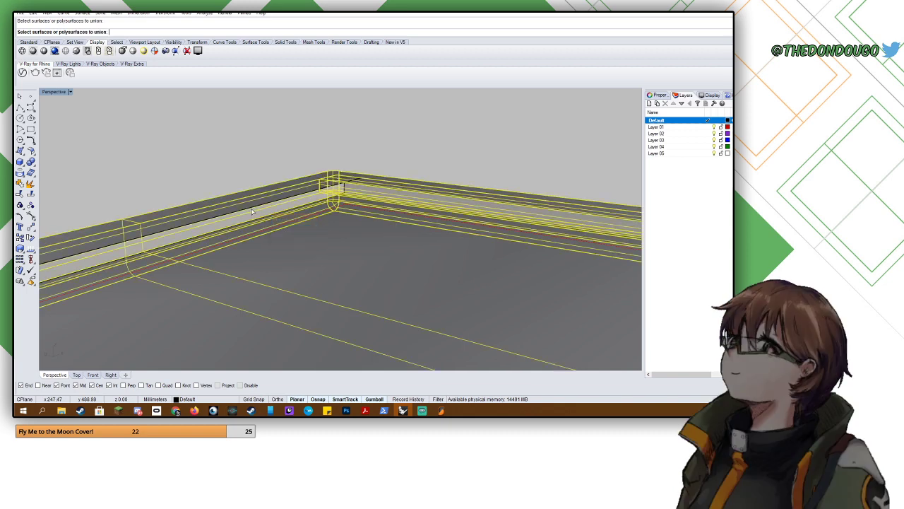
key(Return)
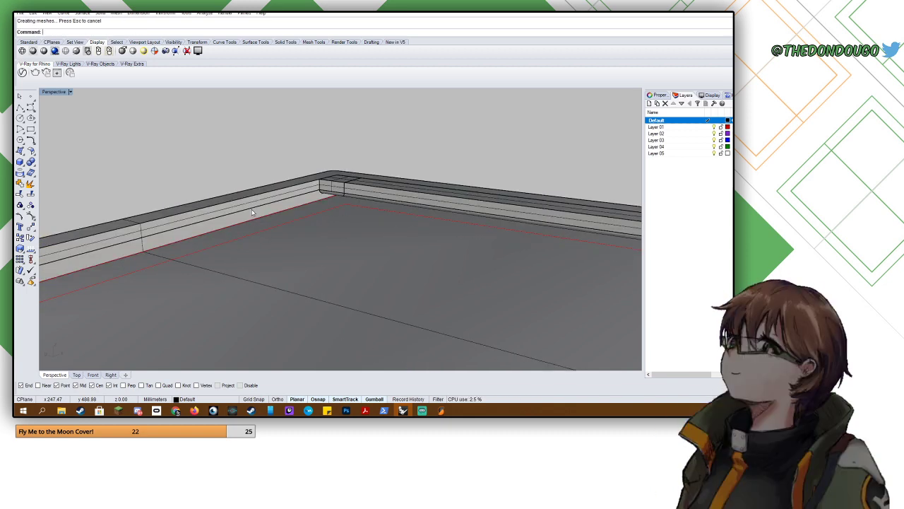
key(ctrl+z)
- Stretch the filler box at the closed end lengthwise so that its ends reach into the frame's side walls
click(276, 173)
right_drag(276, 173, 223, 169)
click(227, 212)
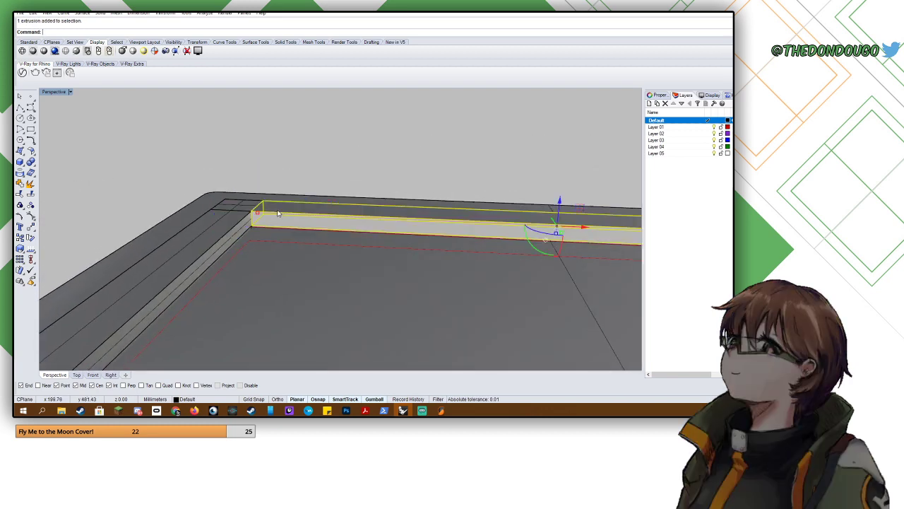
right_drag(205, 203, 269, 214)
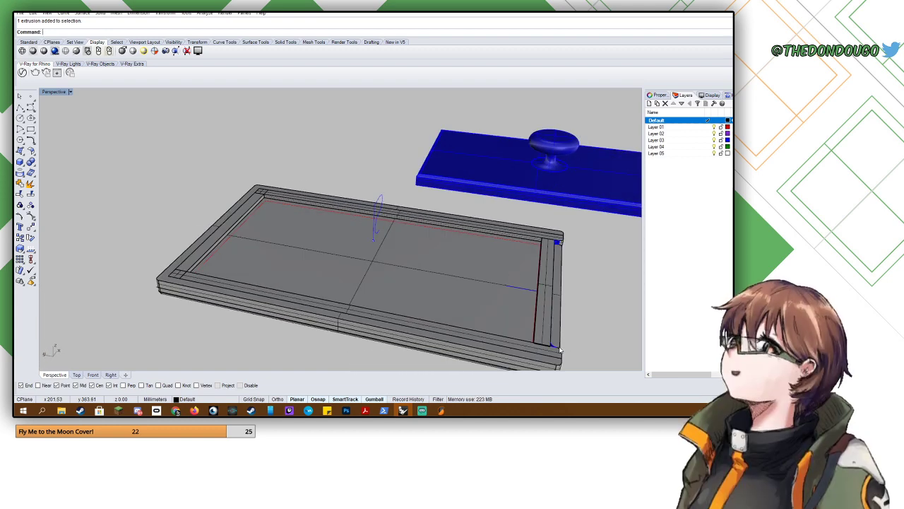
shift+right_drag(561, 349, 413, 262)
scroll(401, 262, up, 9)
scroll(390, 260, down, 5)
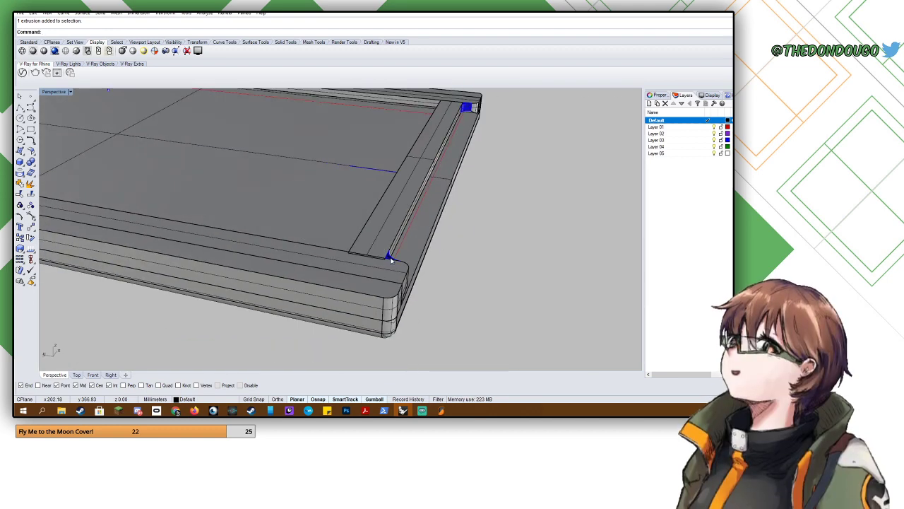
right_drag(357, 244, 197, 201)
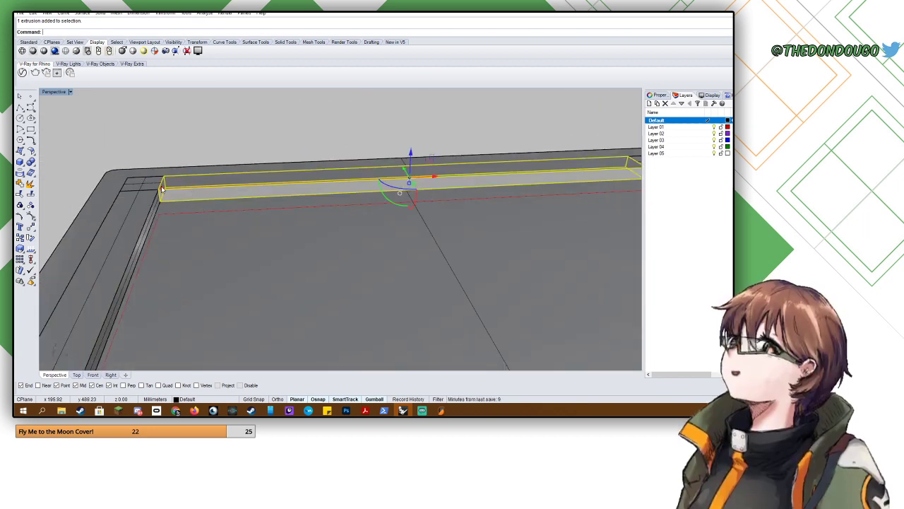
drag(162, 189, 148, 190)
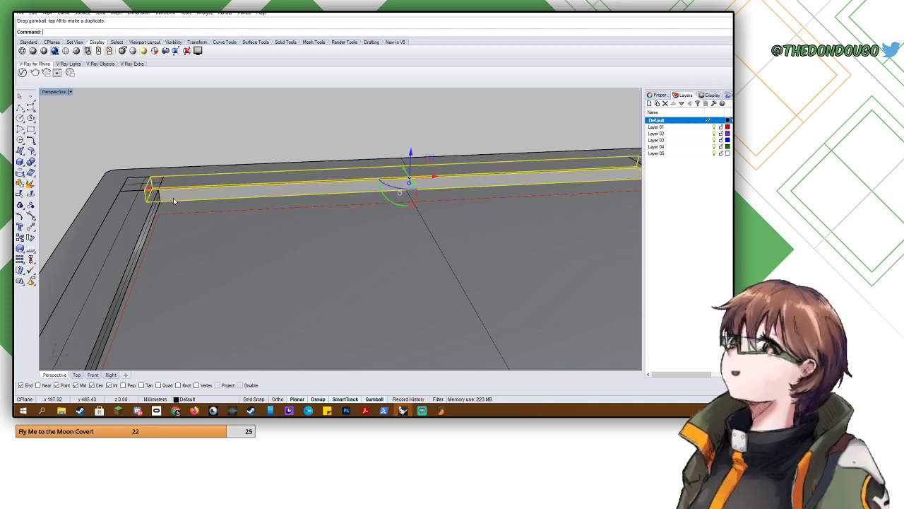
right_drag(174, 199, 165, 179)
scroll(183, 214, up, 6)
scroll(182, 224, up, 1)
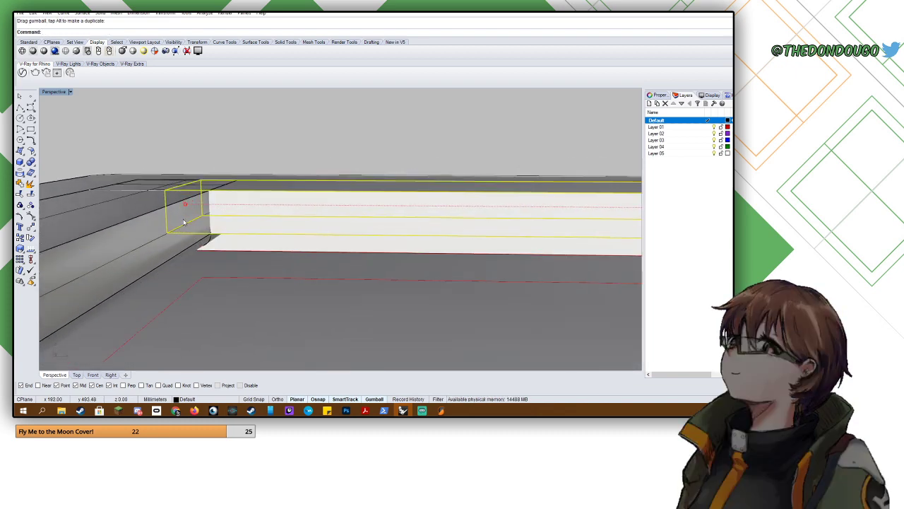
scroll(184, 222, down, 5)
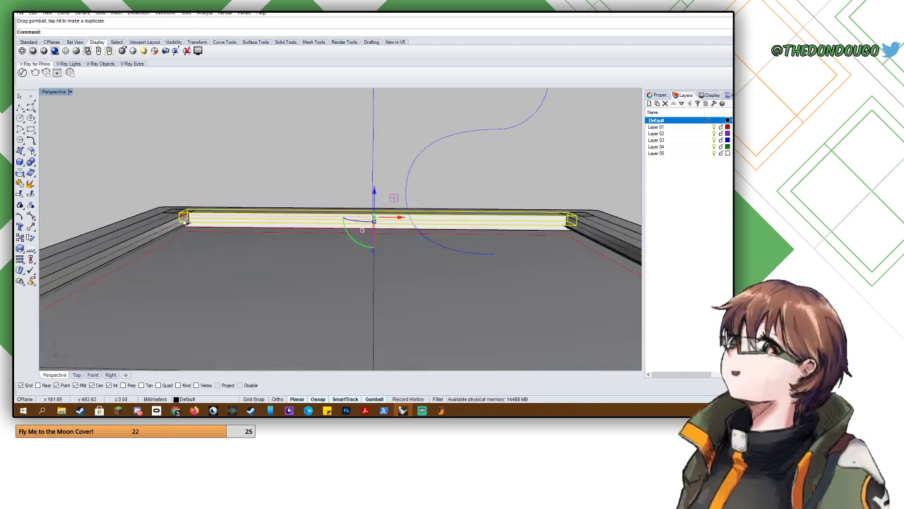
- Try to Boolean-union the stretched filler box with the frame, and undo both the union and the stretch
text(oleanUnion)
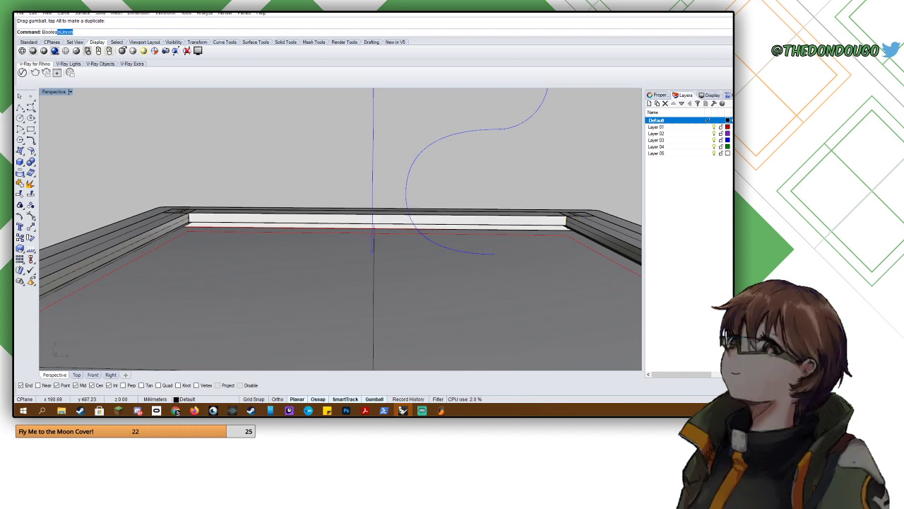
click(165, 226)
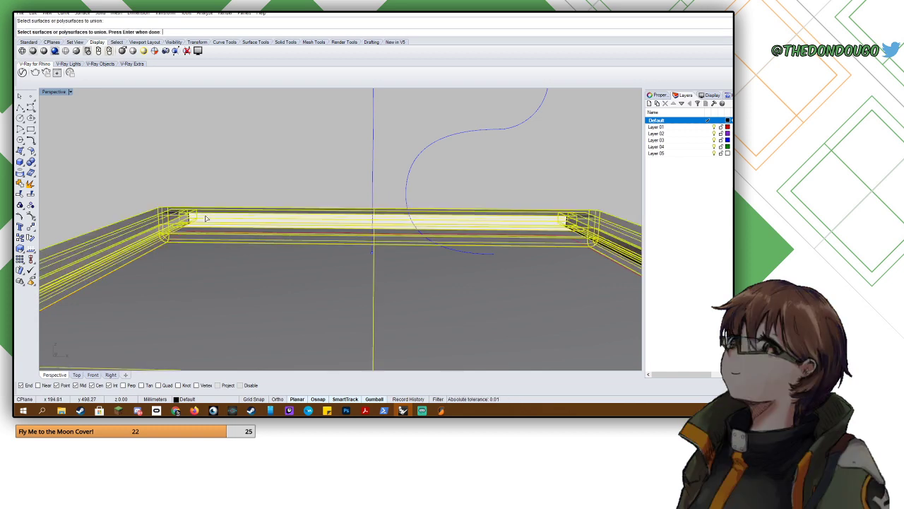
right_click(206, 218)
right_drag(205, 218, 220, 233)
key(ctrl+z)
key(Escape)
scroll(219, 233, down, 9)
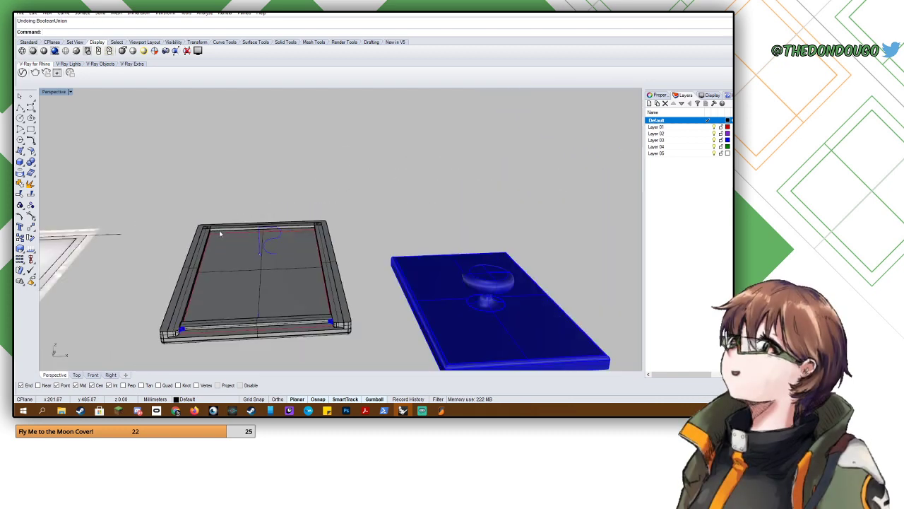
click(220, 233)
scroll(206, 235, up, 5)
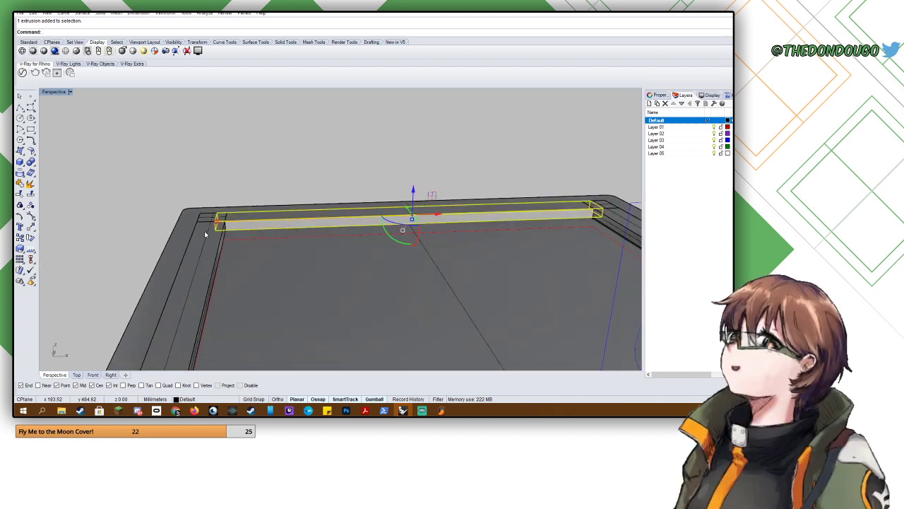
key(ctrl+z)
- Explode the frame into separate surfaces and deselect them
scroll(205, 235, down, 5)
shift+right_drag(216, 300, 217, 236)
scroll(196, 265, up, 9)
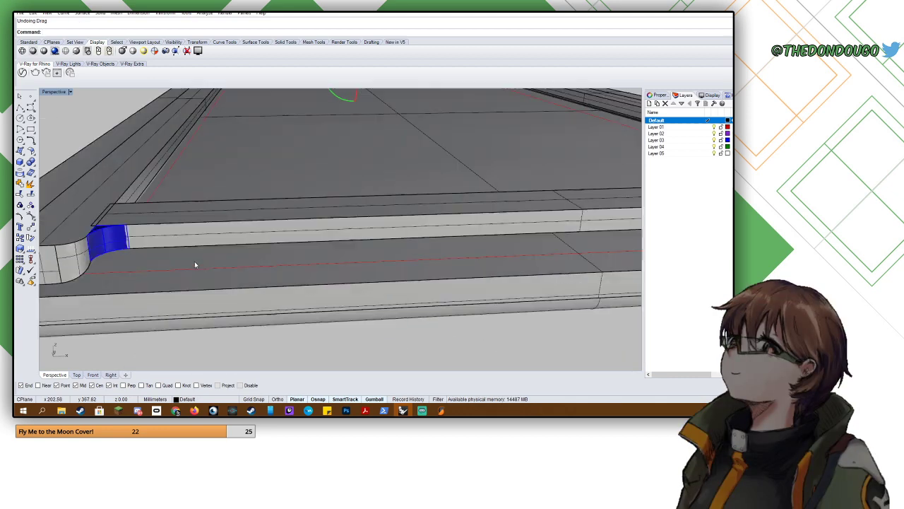
scroll(149, 245, down, 10)
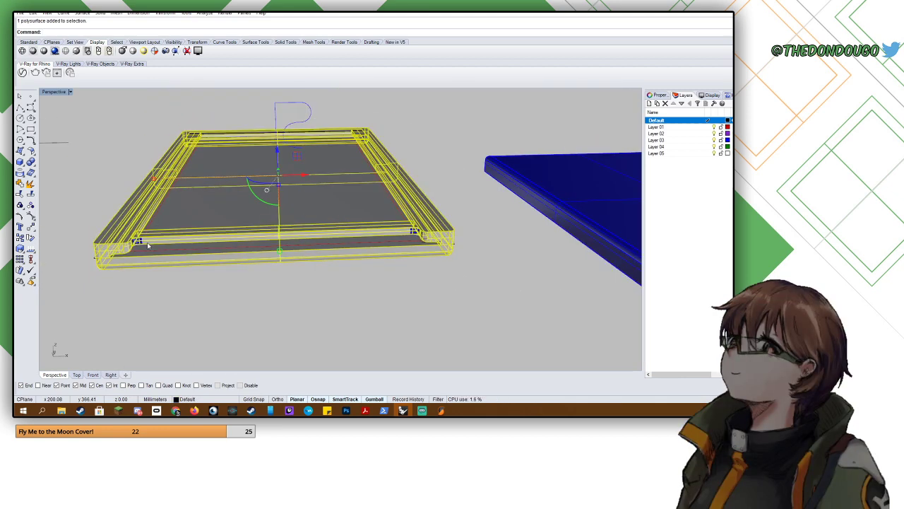
text(xplo)
key(Escape)
scroll(141, 243, up, 8)
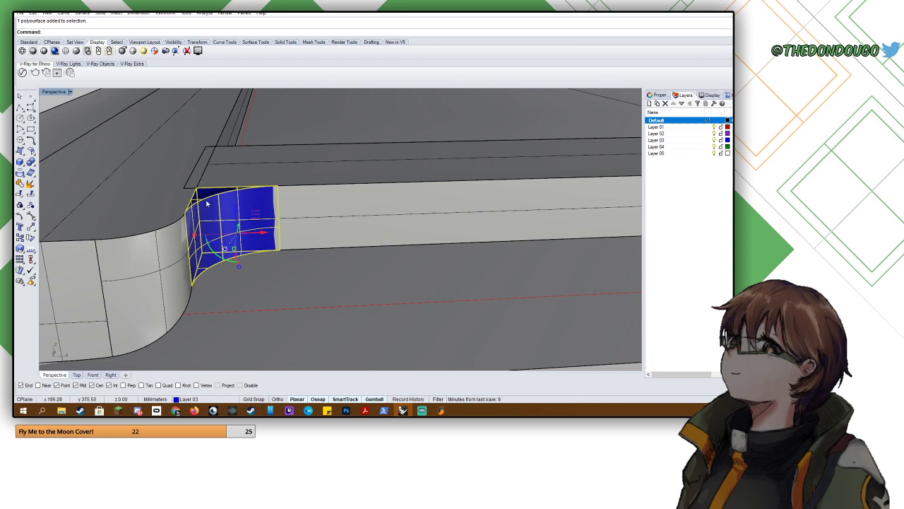
- Hide the blue corner piece at one end of the notch and delete the curved frame face behind it
text(Hide)
key(Return)
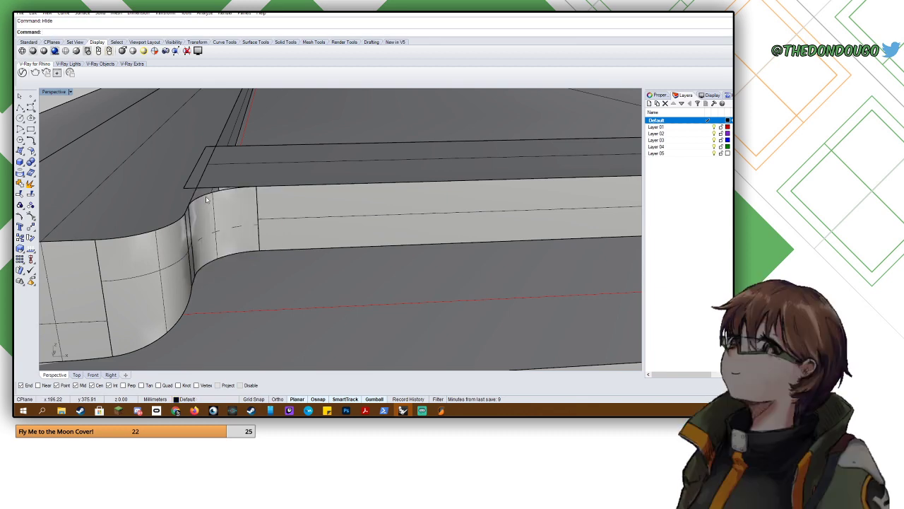
key(Delete)
right_drag(207, 198, 238, 202)
scroll(195, 198, down, 8)
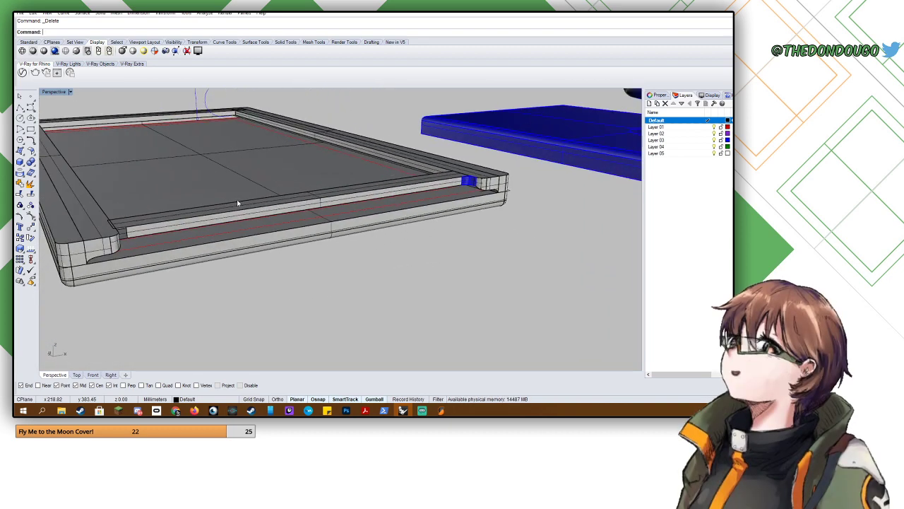
- Delete the blue corner piece at the notch's opposite end and the curved frame face behind it
scroll(198, 215, up, 3)
scroll(388, 196, up, 10)
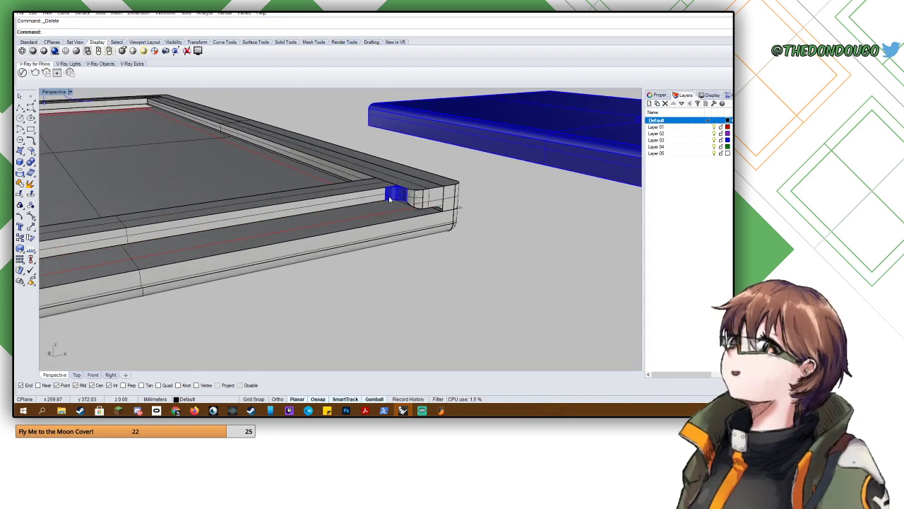
click(394, 195)
key(Delete)
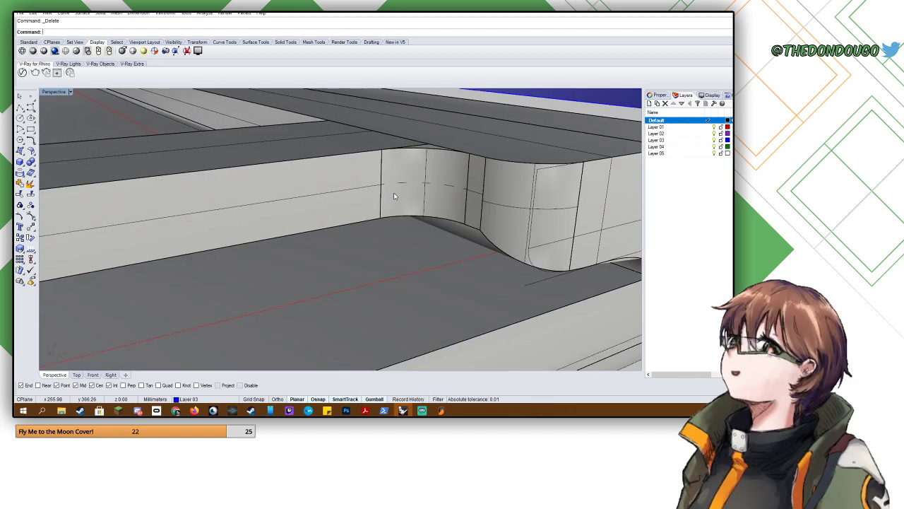
click(395, 196)
right_drag(395, 196, 271, 166)
key(Delete)
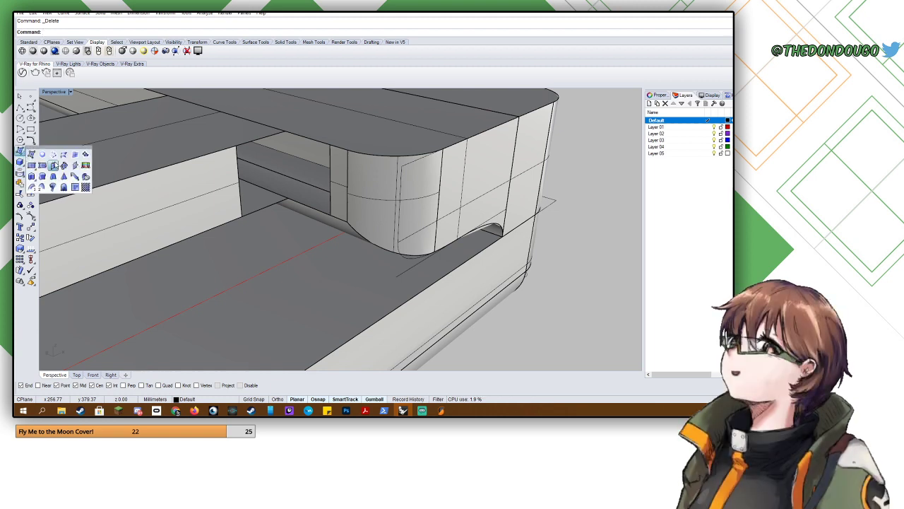
- Close the opened notch corner with two vertical planes, extending the straight faces until they meet at a square inner corner
click(53, 166)
scroll(269, 197, up, 3)
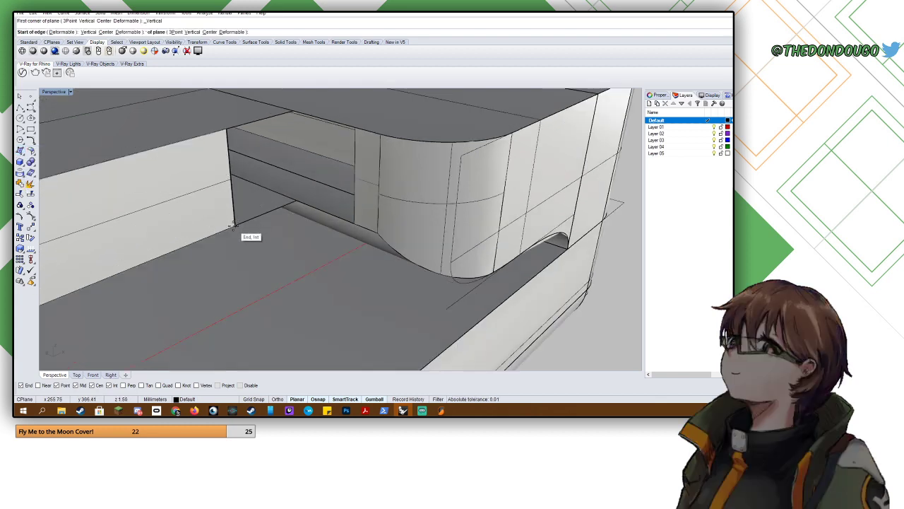
click(297, 205)
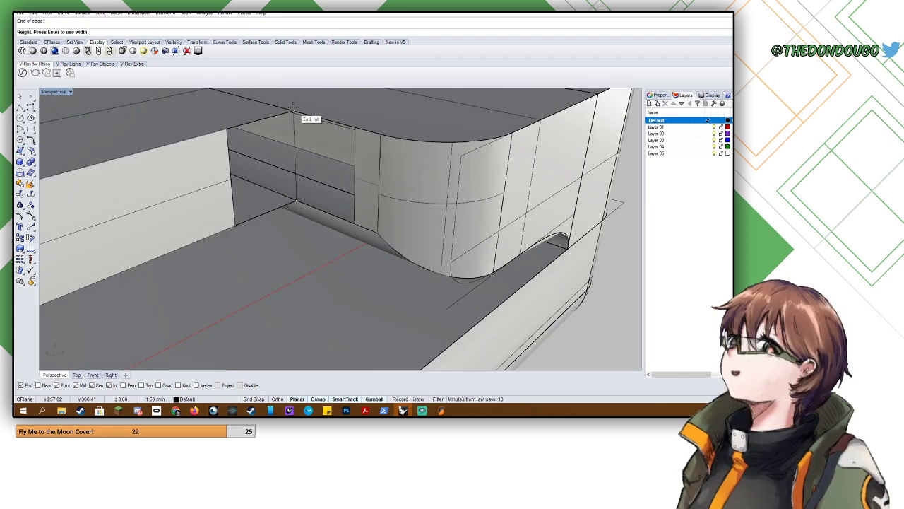
click(293, 111)
right_click(294, 111)
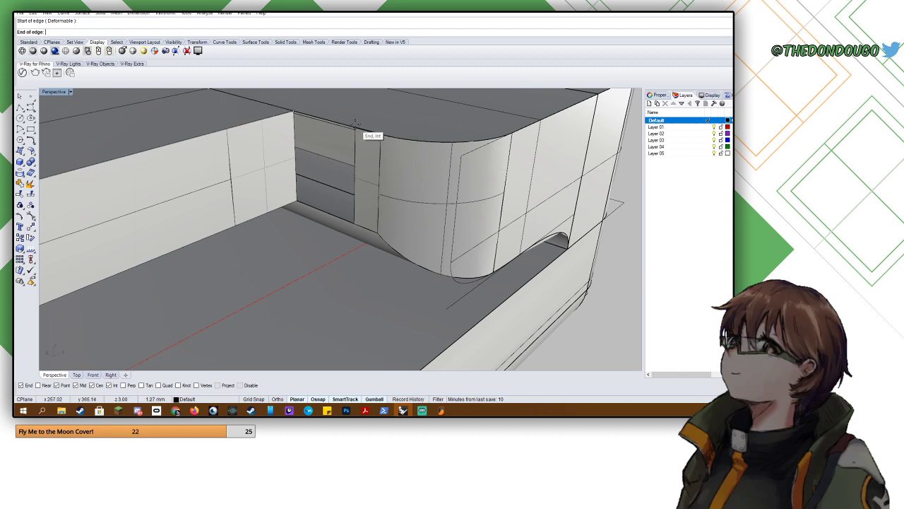
scroll(356, 222, down, 12)
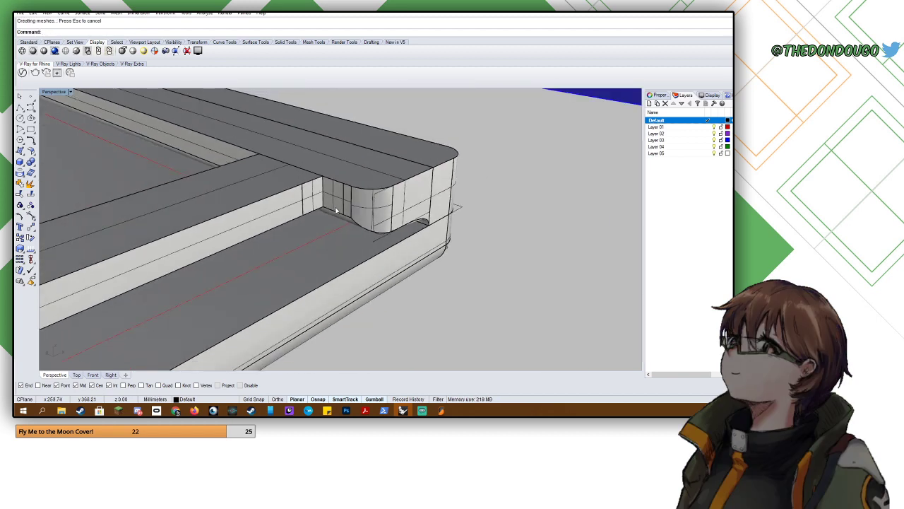
- Close the notch's opposite corner with two vertical planes, extending the straight faces until they meet at a square inner corner
right_drag(355, 221, 370, 189)
scroll(404, 175, down, 4)
scroll(297, 190, up, 10)
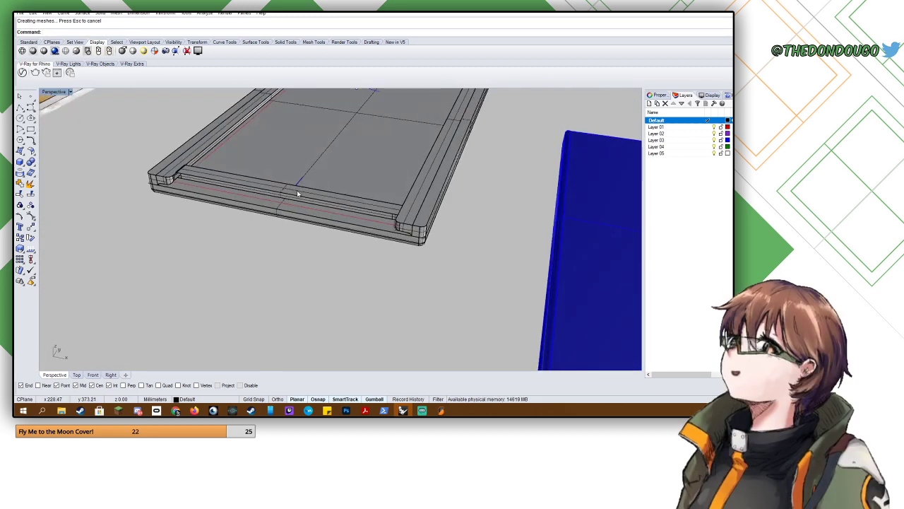
scroll(198, 204, up, 3)
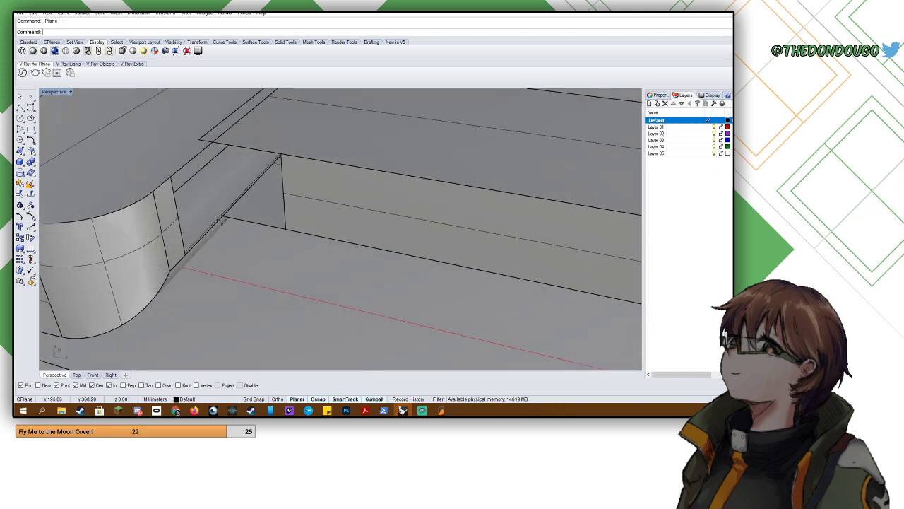
click(277, 225)
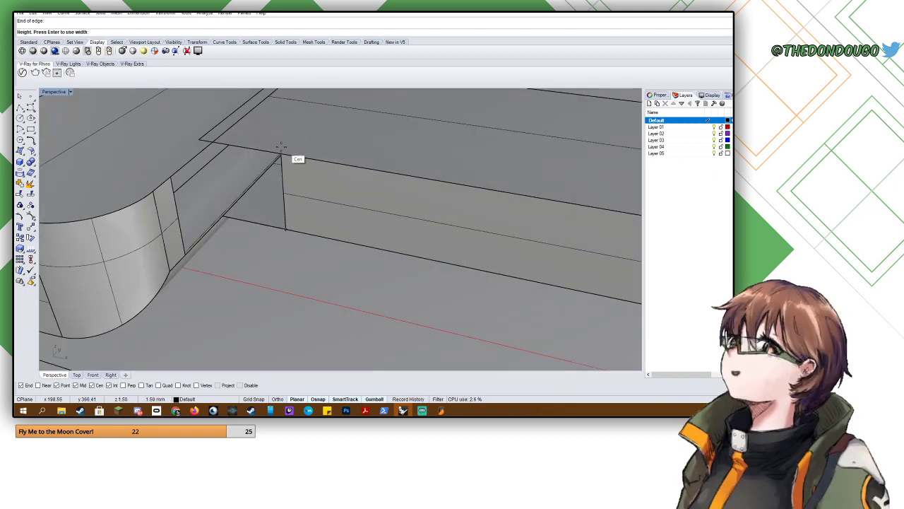
right_click(217, 145)
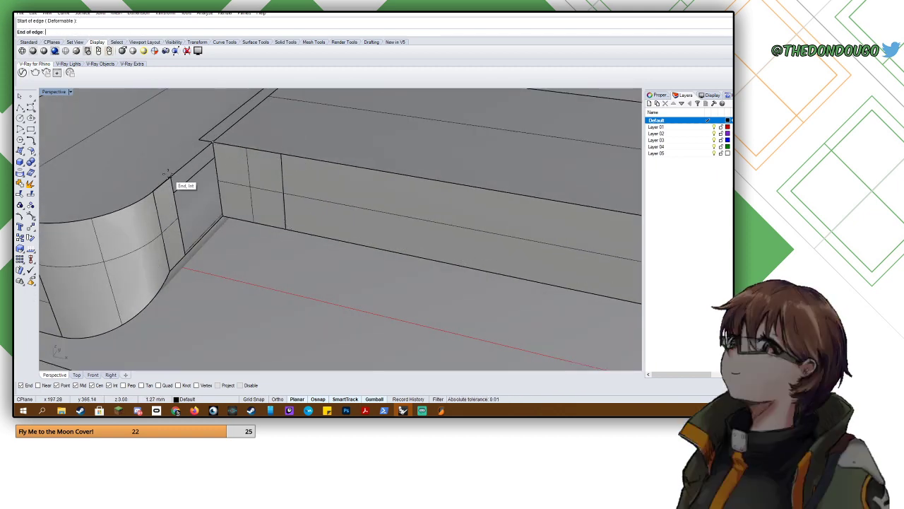
click(169, 174)
scroll(185, 256, down, 15)
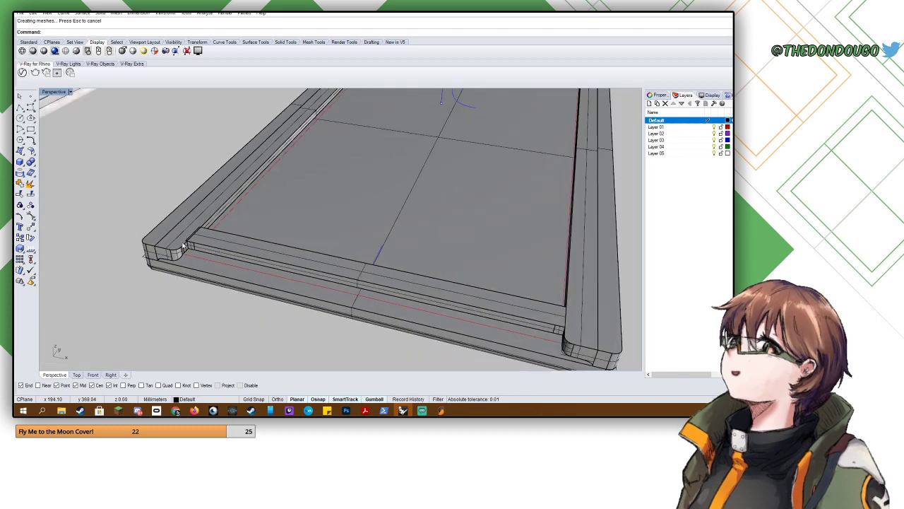
- Delete the stray blue curve floating above the frame and leave nothing selected
right_drag(187, 212, 267, 176)
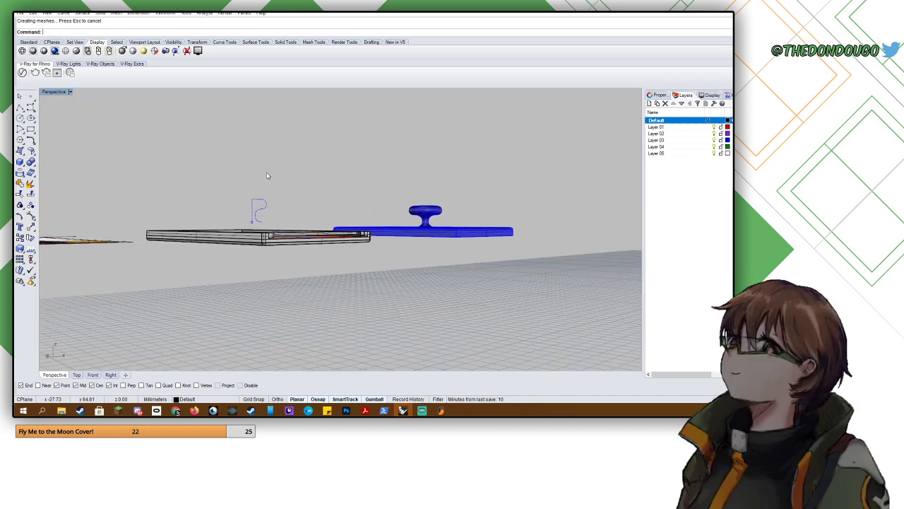
drag(250, 207, 239, 228)
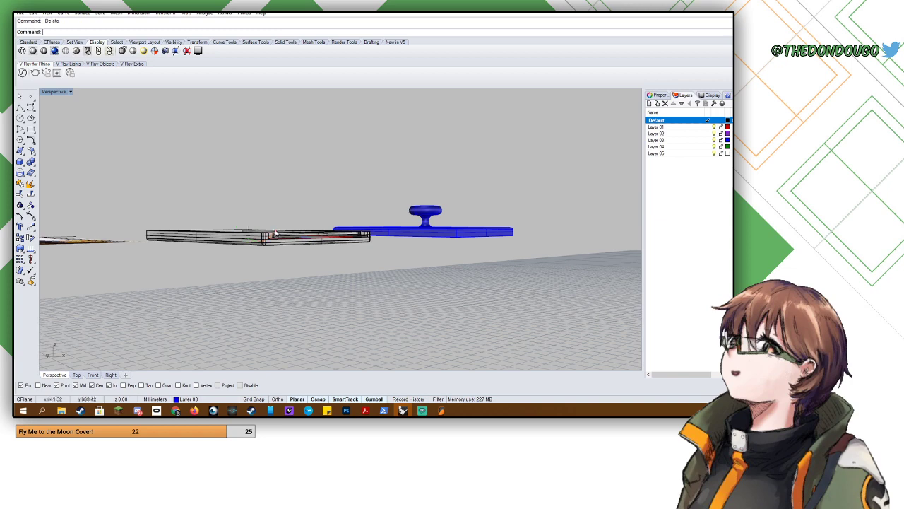
right_drag(275, 233, 397, 274)
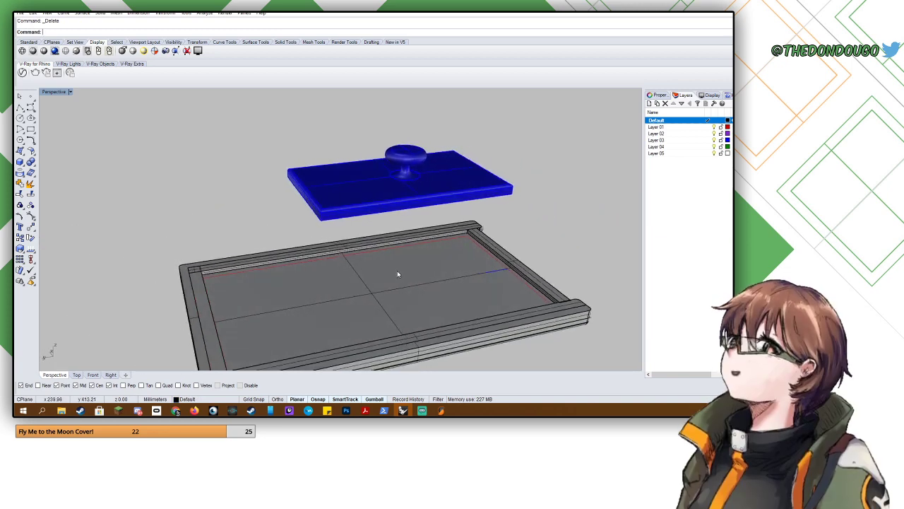
key(Escape)
scroll(505, 269, up, 3)
click(505, 269)
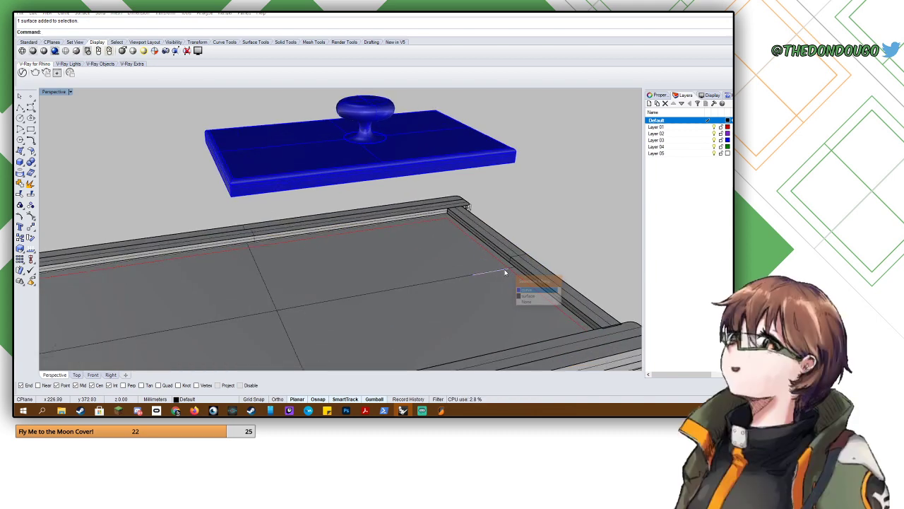
key(Escape)
- Select all loose surfaces with SelSrf and join the frame's surfaces into one polysurface
scroll(497, 268, down, 5)
right_drag(496, 266, 329, 224)
scroll(329, 224, up, 4)
text(elSrf)
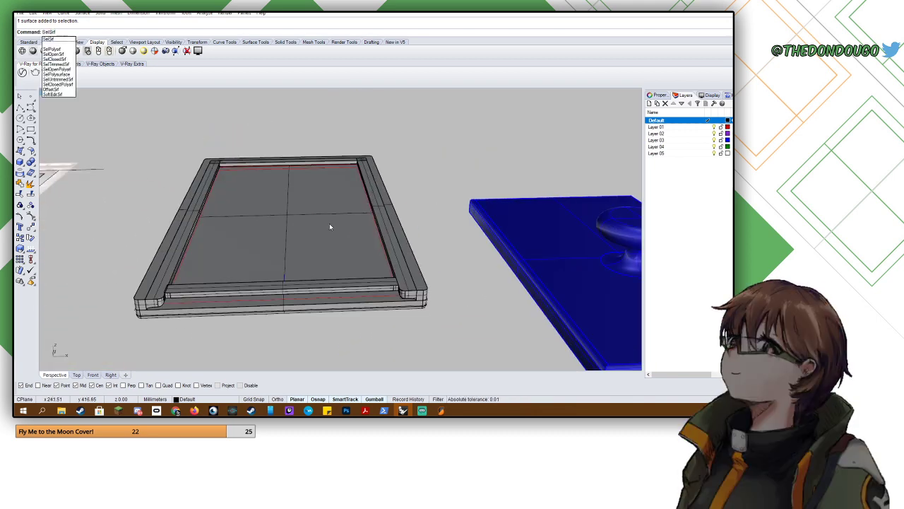
key(Return)
right_drag(329, 224, 323, 205)
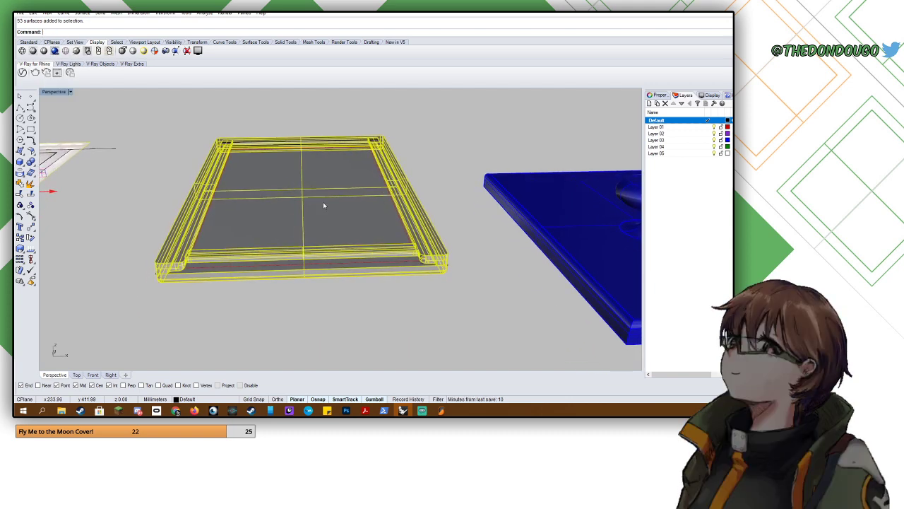
text(Join)
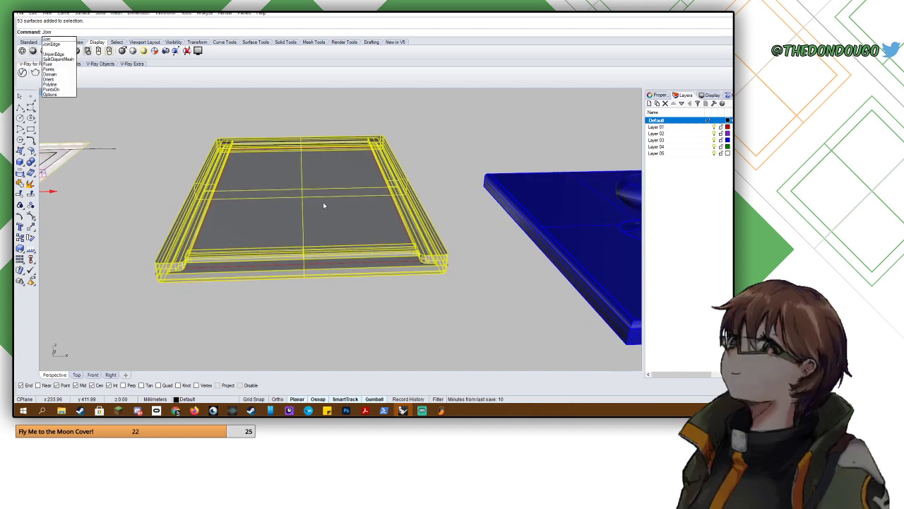
scroll(323, 205, down, 5)
ctrl+drag(283, 153, 184, 233)
scroll(300, 214, up, 9)
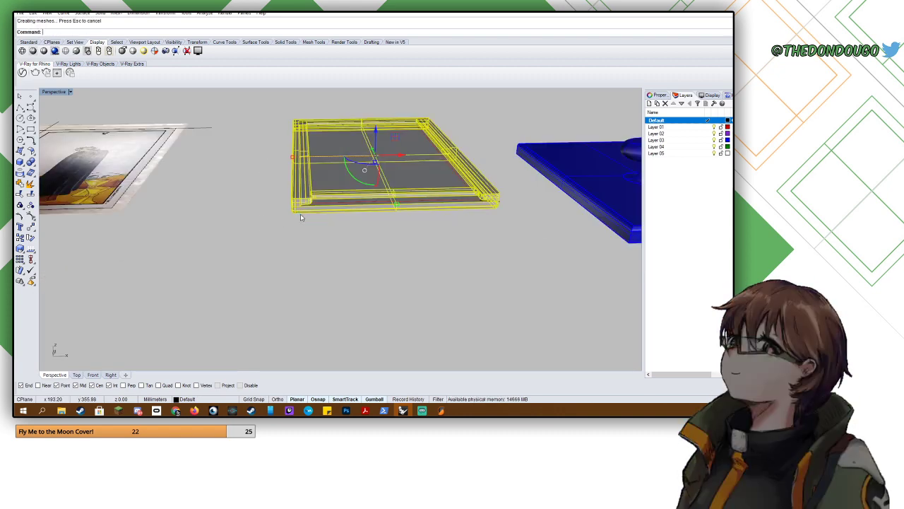
- Check the joined frame for naked edges with edge analysis, then close the analysis
text(Edges)
key(Return)
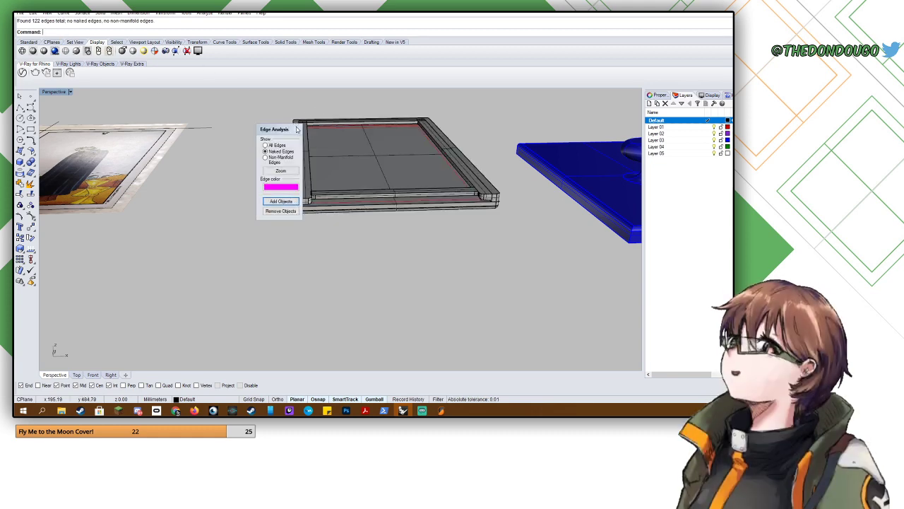
right_drag(293, 131, 348, 150)
scroll(148, 177, up, 6)
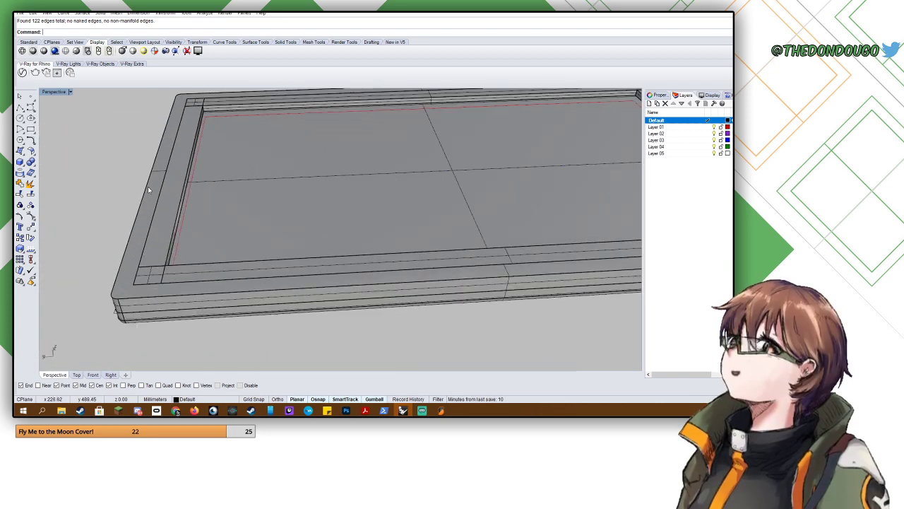
click(157, 193)
click(160, 198)
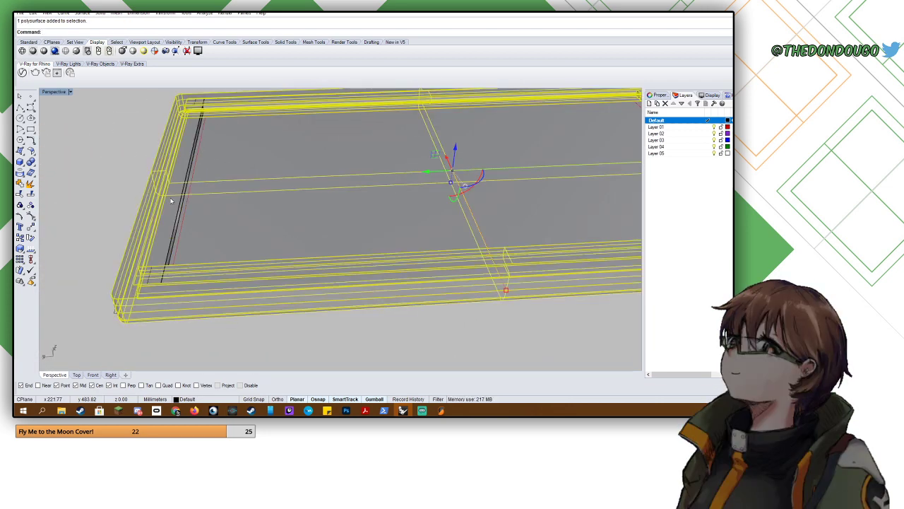
right_drag(170, 198, 157, 178)
key(Escape)
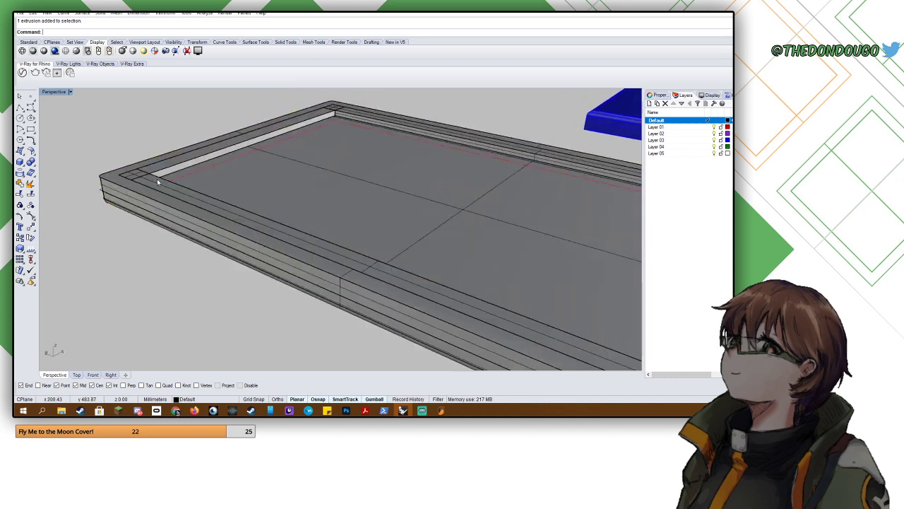
click(140, 179)
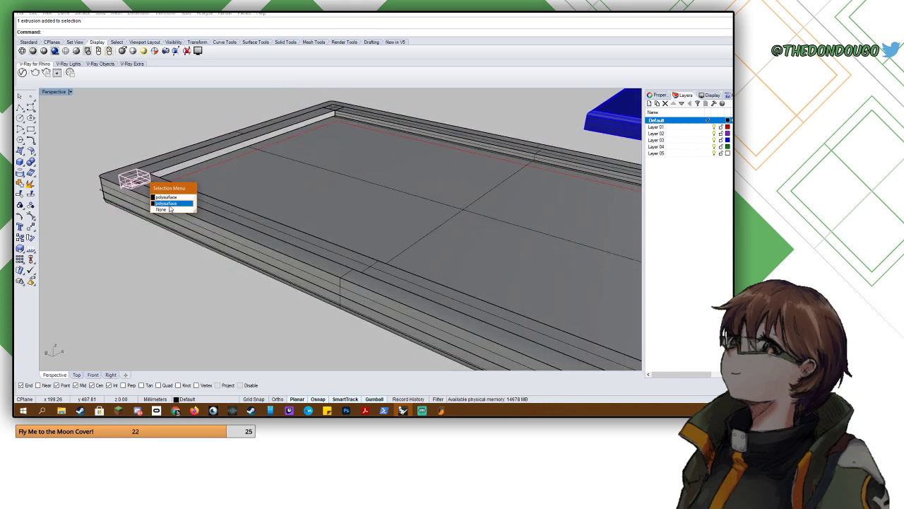
click(168, 205)
scroll(162, 213, up, 5)
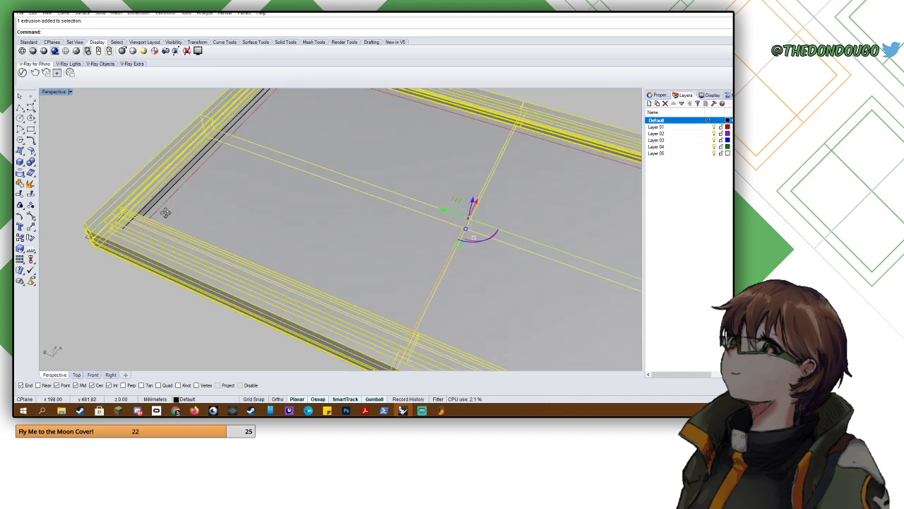
right_drag(122, 206, 160, 166)
key(Escape)
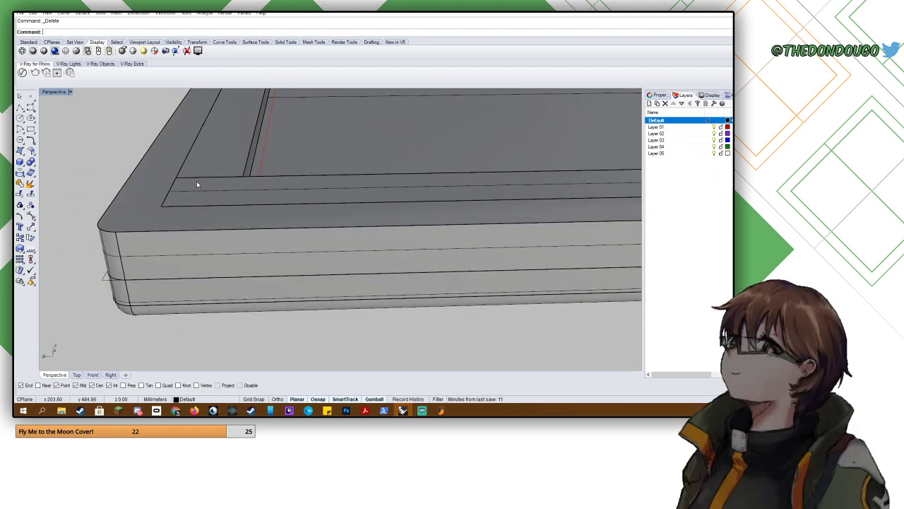
click(196, 182)
right_drag(196, 182, 148, 177)
key(ctrl+z)
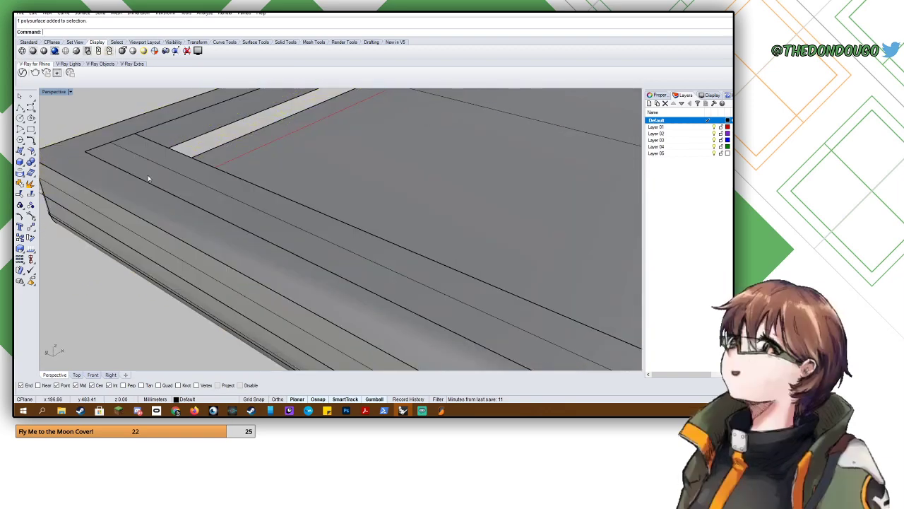
key(ctrl+z)
- Delete the separate rail piece along the inside of the frame's closed end
scroll(150, 177, down, 6)
right_drag(227, 149, 220, 158)
shift+right_drag(323, 120, 249, 192)
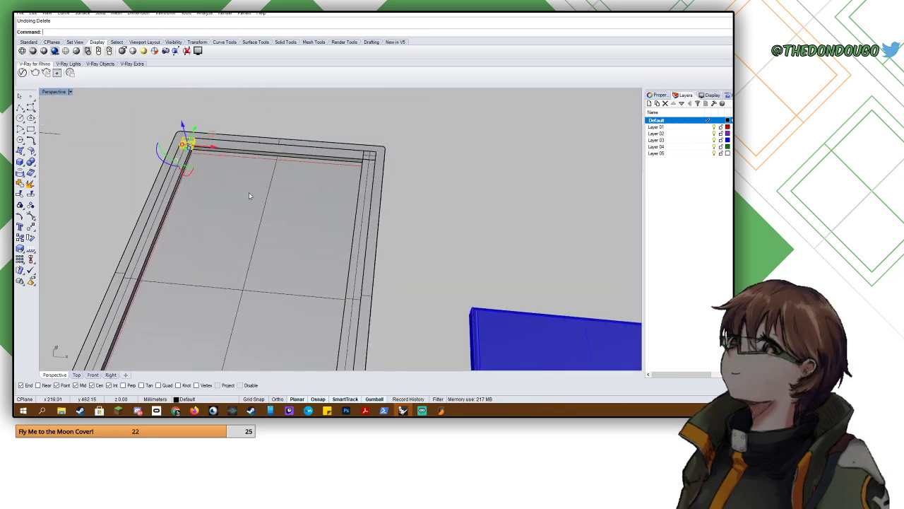
scroll(355, 156, up, 6)
click(400, 141)
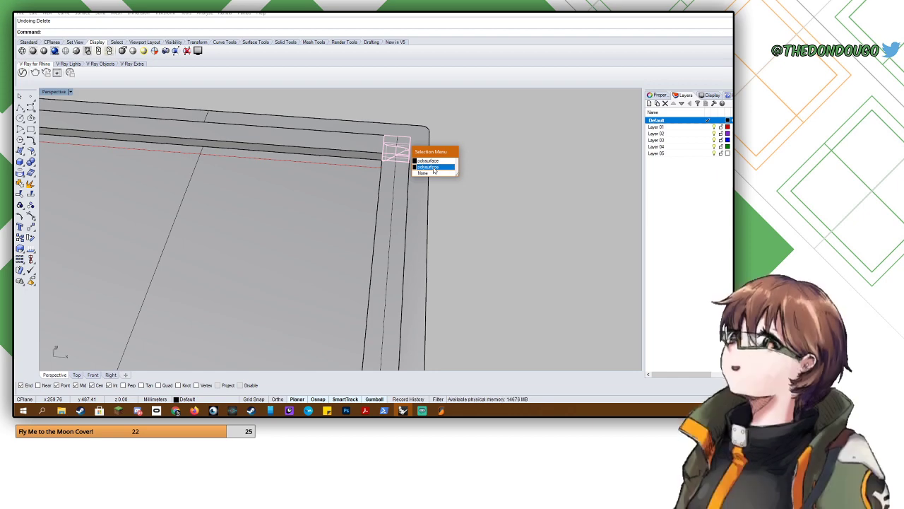
click(330, 150)
click(323, 149)
key(Delete)
right_drag(311, 150, 206, 203)
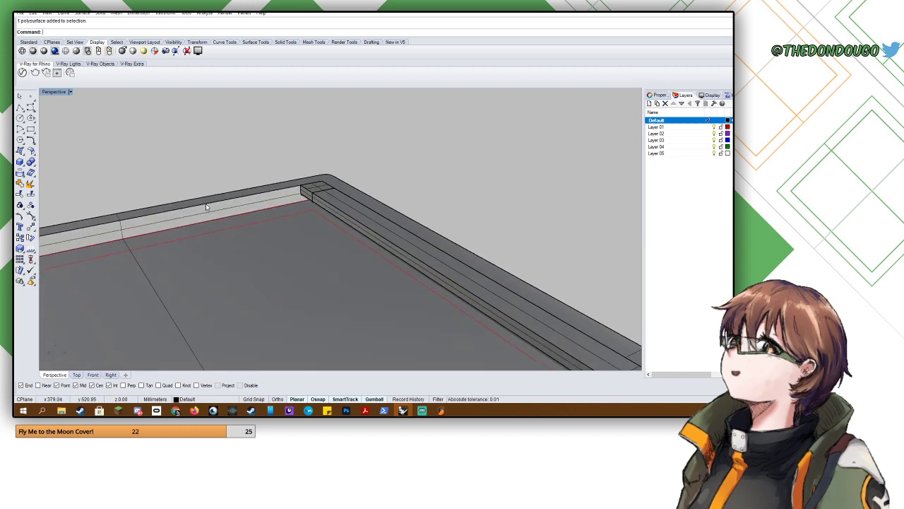
- Delete the two small leftover blocks at the inner corners of the frame's closed end
scroll(206, 204, down, 5)
click(266, 202)
scroll(265, 202, up, 5)
right_drag(265, 202, 315, 210)
click(314, 211)
click(168, 287)
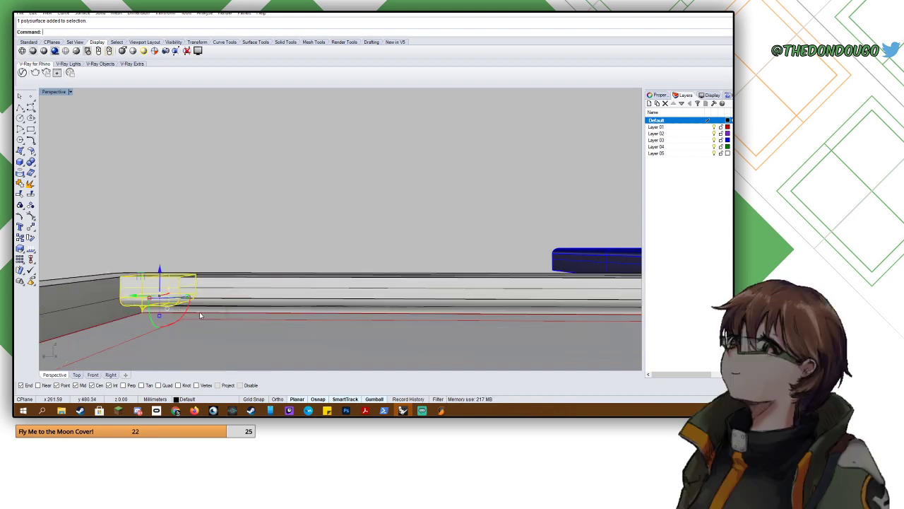
key(Delete)
right_drag(199, 311, 143, 256)
click(159, 237)
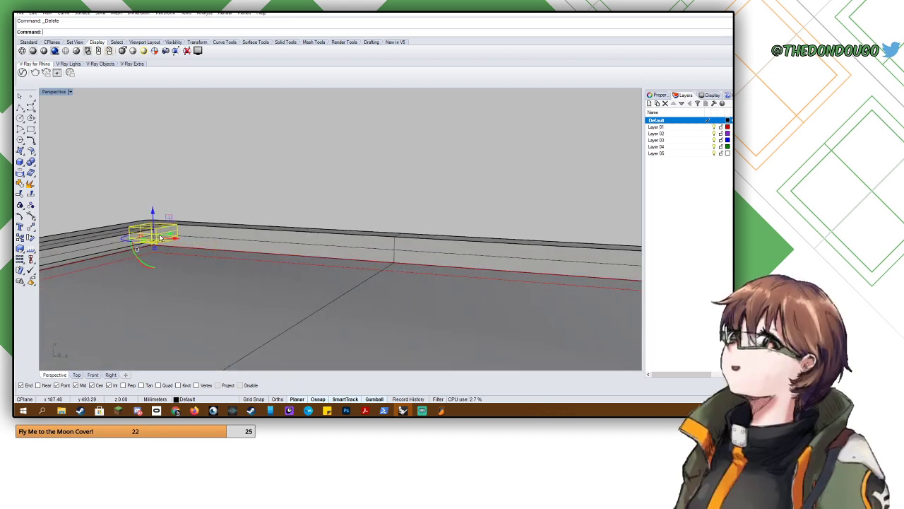
key(Delete)
- Show all hidden objects and view the whole frame with the slab in place
text(Show)
key(Return)
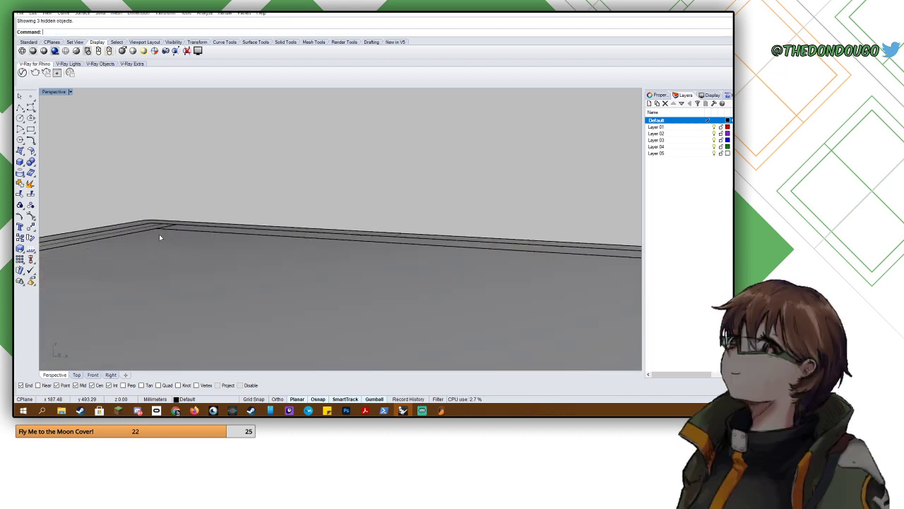
scroll(159, 238, down, 12)
right_drag(158, 237, 161, 302)
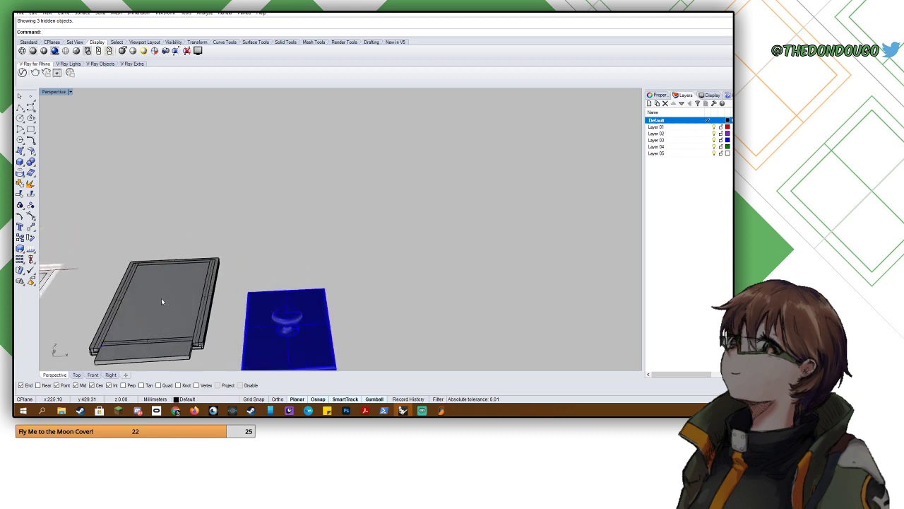
key(ctrl+z)
key(ctrl+y)
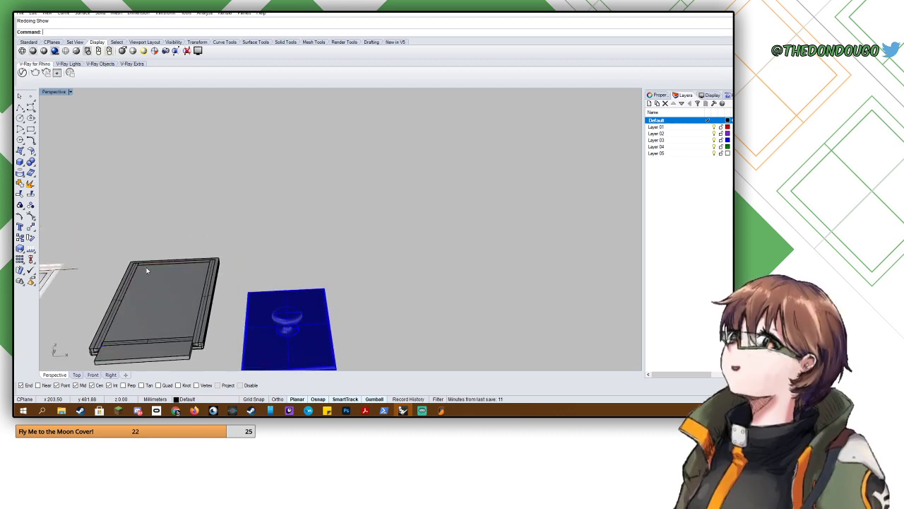
- Hide the revealed pieces that cover the frame's recess
scroll(147, 270, up, 6)
click(147, 270)
click(147, 270)
text(hide)
key(Return)
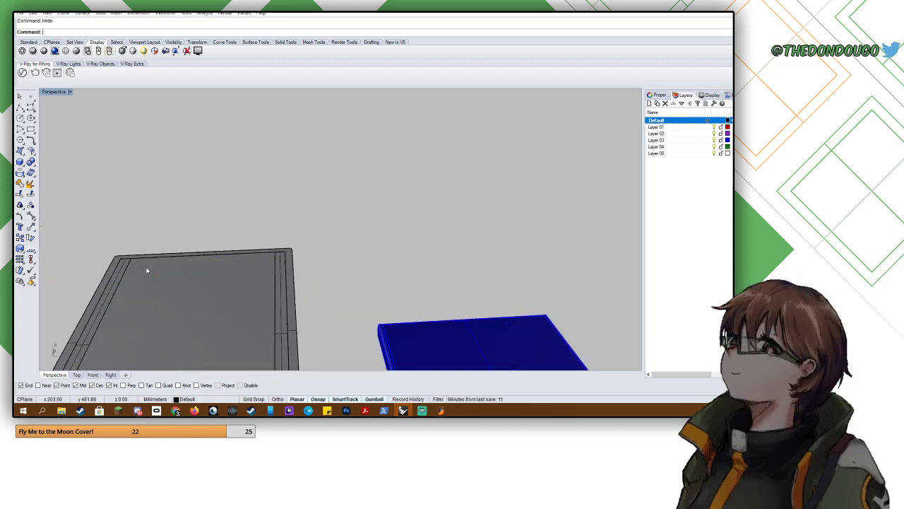
shift+right_drag(147, 270, 227, 175)
click(310, 260)
right_click(310, 259)
- Draw a box rail across the inside of the frame's closed end, snapped to the existing inner corners of the side rails
scroll(293, 188, up, 3)
scroll(226, 175, up, 3)
shift+right_drag(238, 211, 213, 195)
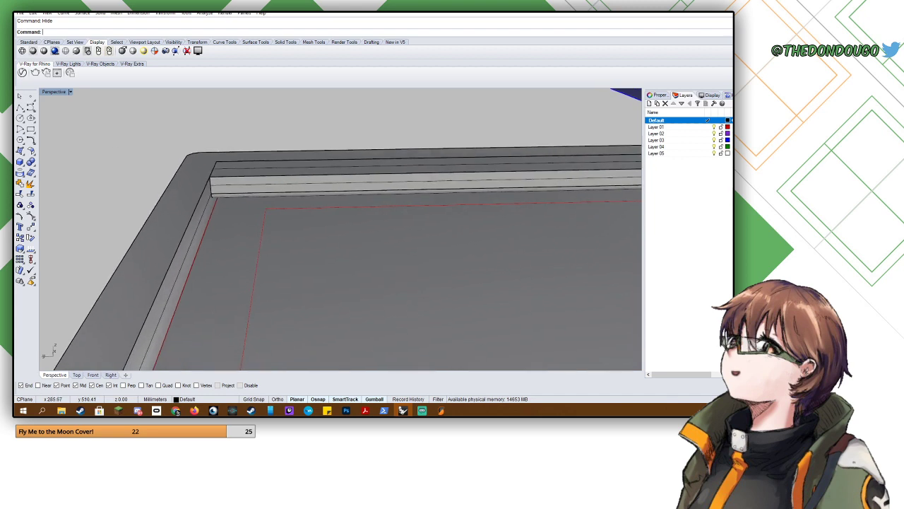
click(21, 162)
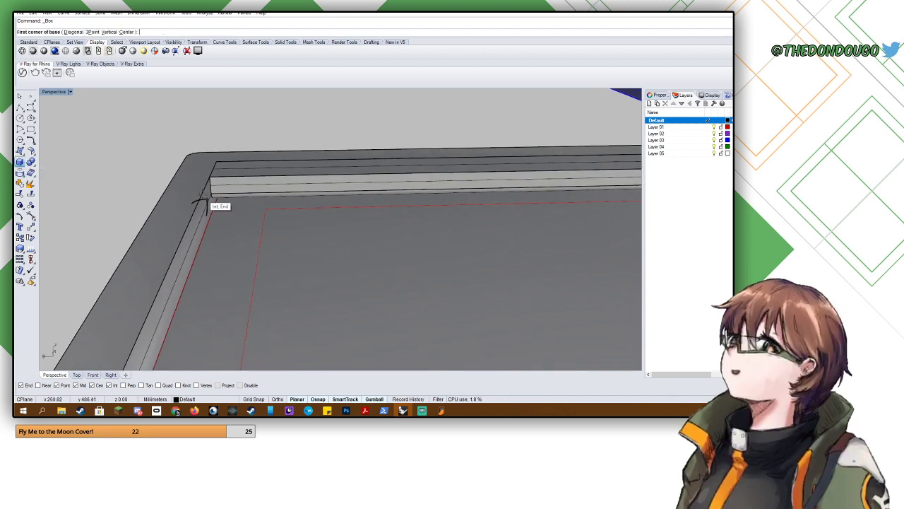
click(211, 192)
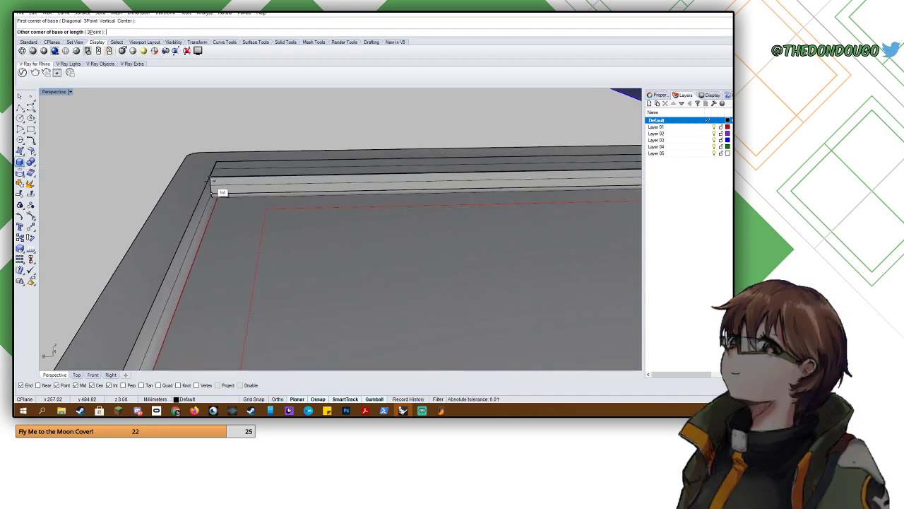
click(209, 179)
right_drag(209, 180, 309, 176)
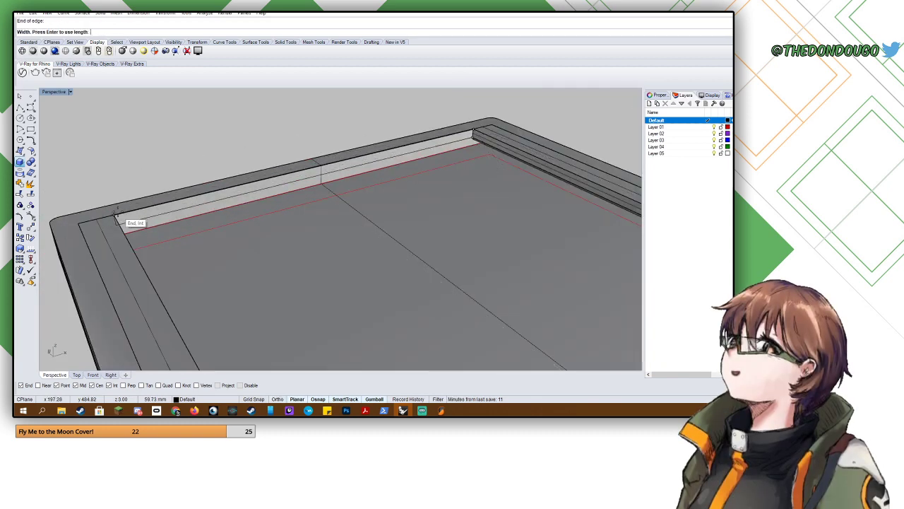
click(117, 216)
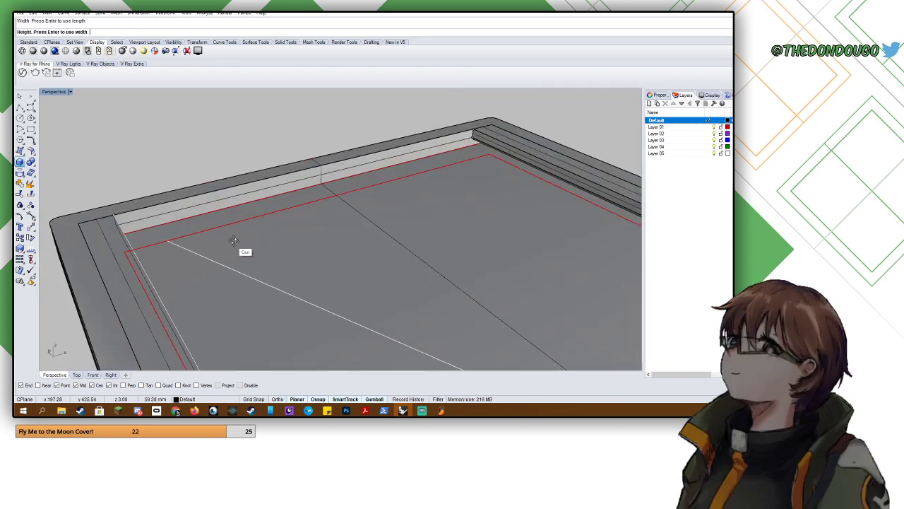
right_drag(233, 239, 263, 254)
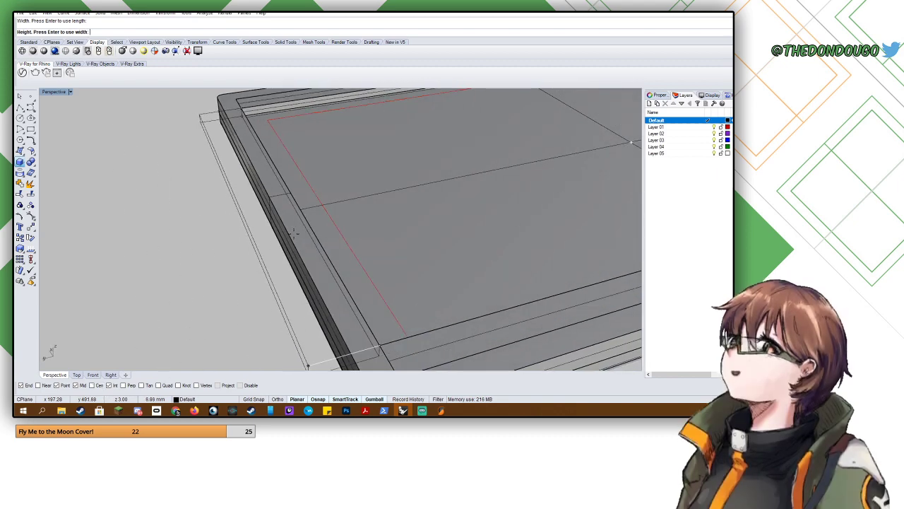
click(322, 206)
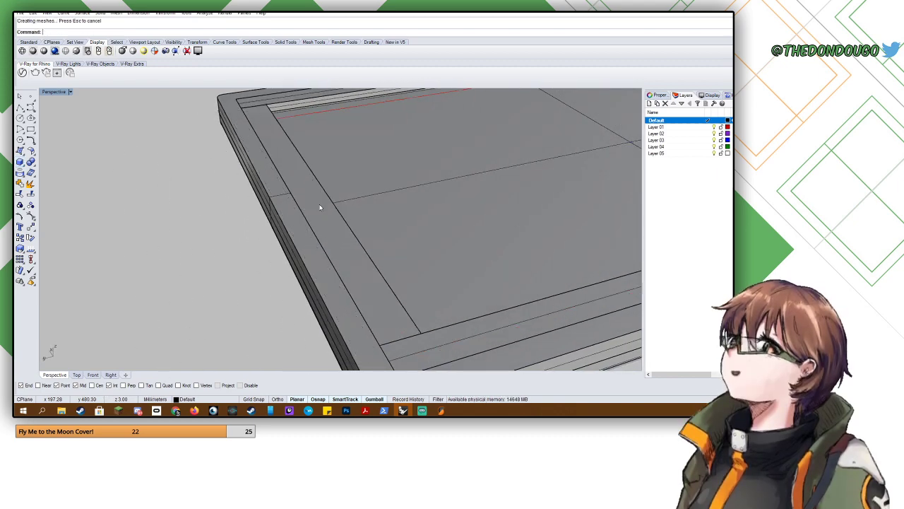
- Boolean-union the new end rail with the frame
right_drag(320, 205, 220, 203)
click(220, 203)
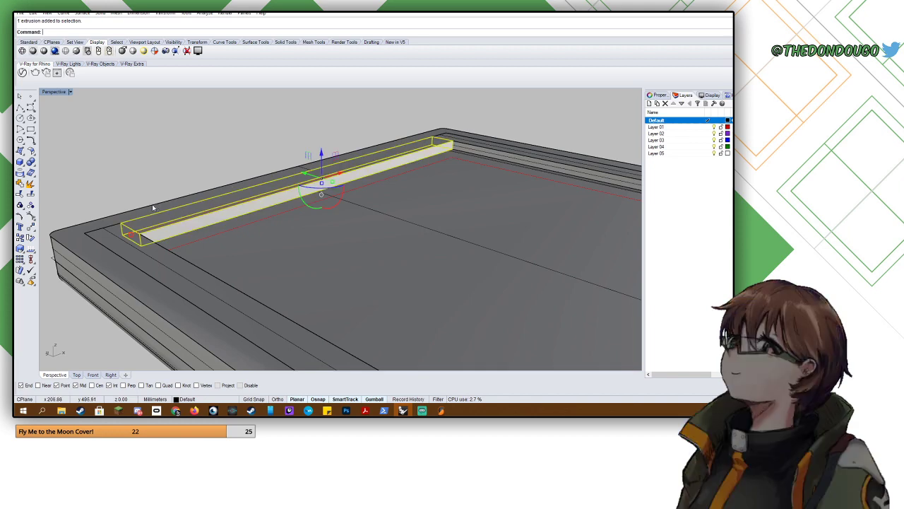
shift+click(152, 204)
text(Boolean)
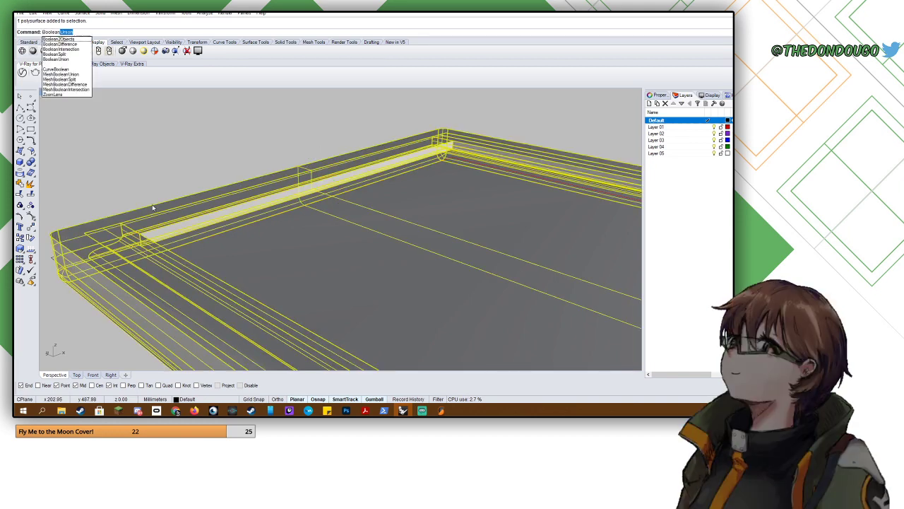
key(Return)
- Examine both notch corners at the frame's open end for the small blue filler block
scroll(152, 212, down, 10)
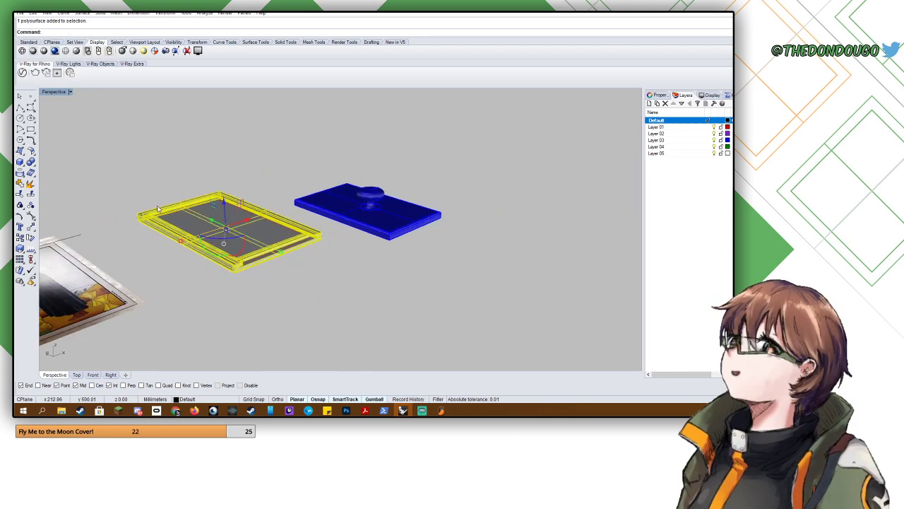
click(318, 262)
scroll(317, 262, up, 5)
shift+right_drag(252, 254, 291, 267)
scroll(126, 256, up, 12)
click(149, 243)
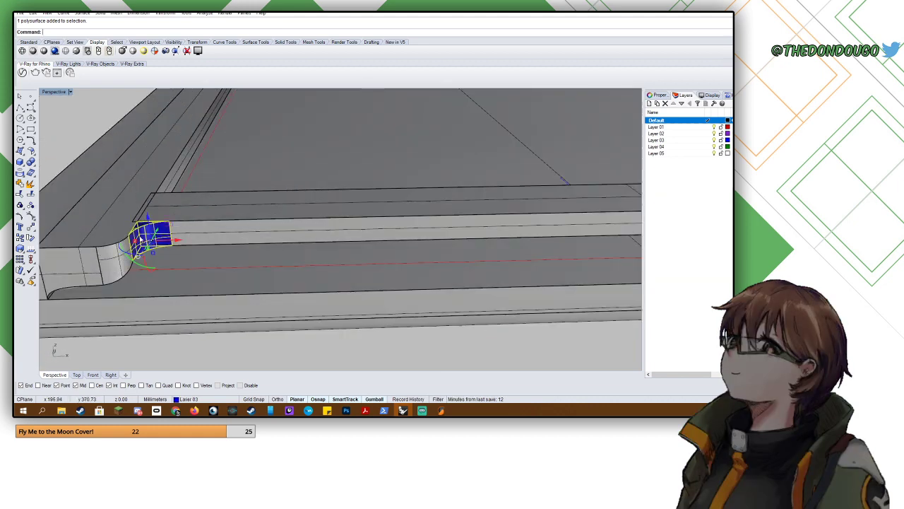
scroll(135, 232, up, 3)
key(Escape)
right_drag(146, 242, 158, 247)
scroll(158, 246, down, 12)
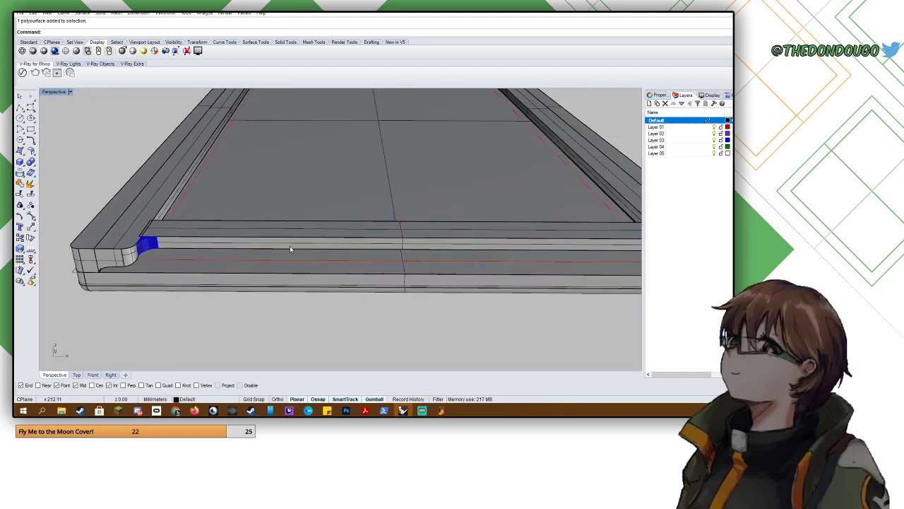
mouse_move(421, 237)
shift+right_down()
mouse_move(501, 233)
mouse_move(408, 234)
shift+right_up()
scroll(520, 245, up, 9)
click(511, 245)
scroll(479, 244, down, 10)
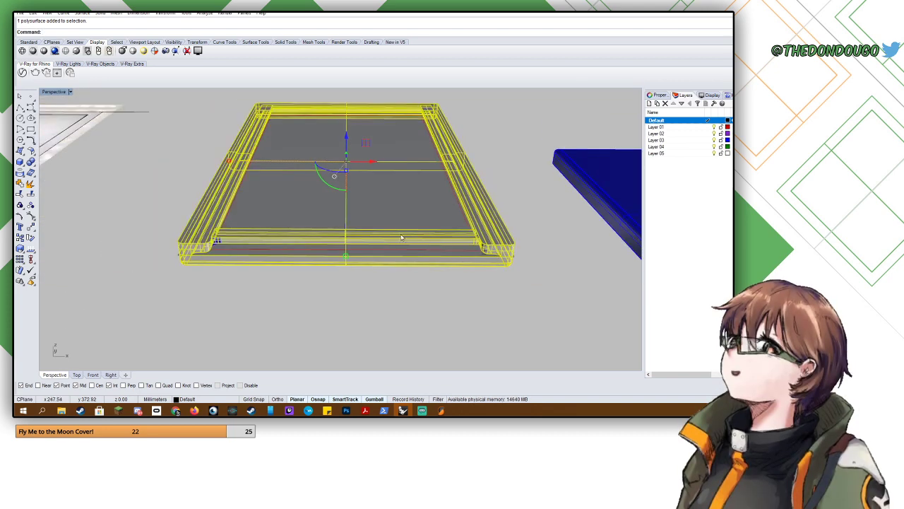
key(Escape)
scroll(217, 246, up, 6)
- Mirror a copy of the blue corner filler block across the frame's lengthwise centreline to the opposite notch corner
click(221, 247)
text(irror)
key(Return)
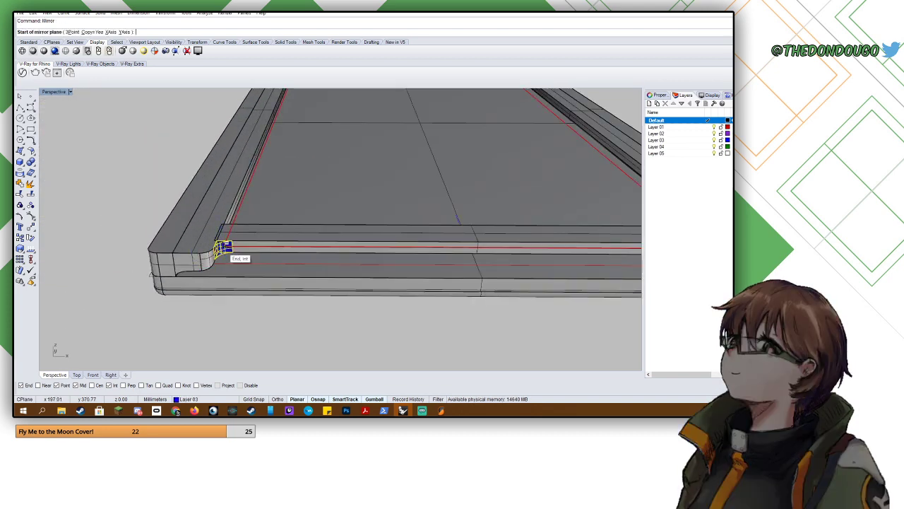
scroll(221, 247, down, 5)
click(330, 253)
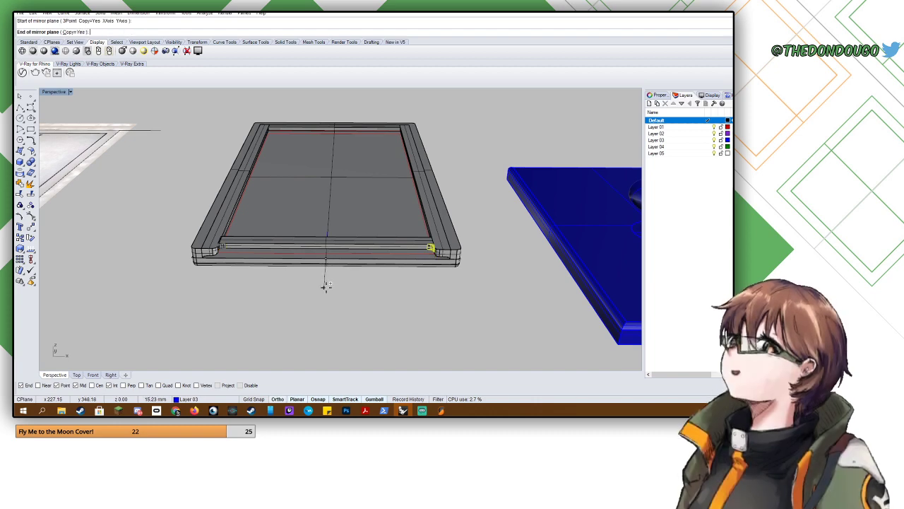
click(328, 290)
scroll(249, 253, up, 3)
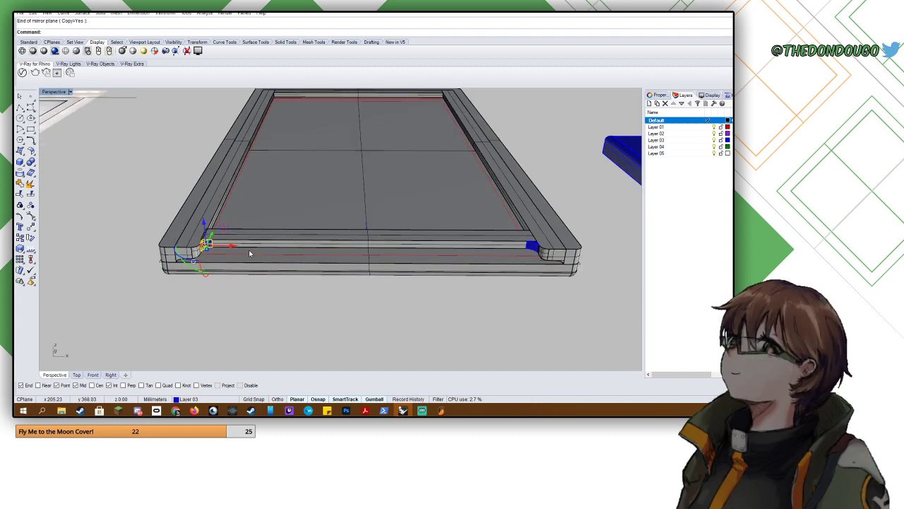
- Boolean-union the two corner filler blocks with the frame
click(530, 247)
click(553, 267)
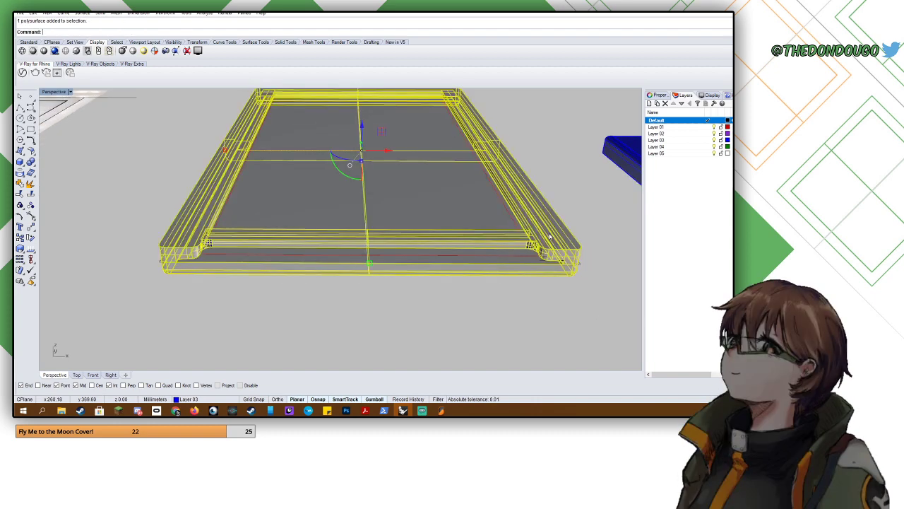
text(BooleanUnion)
key(Return)
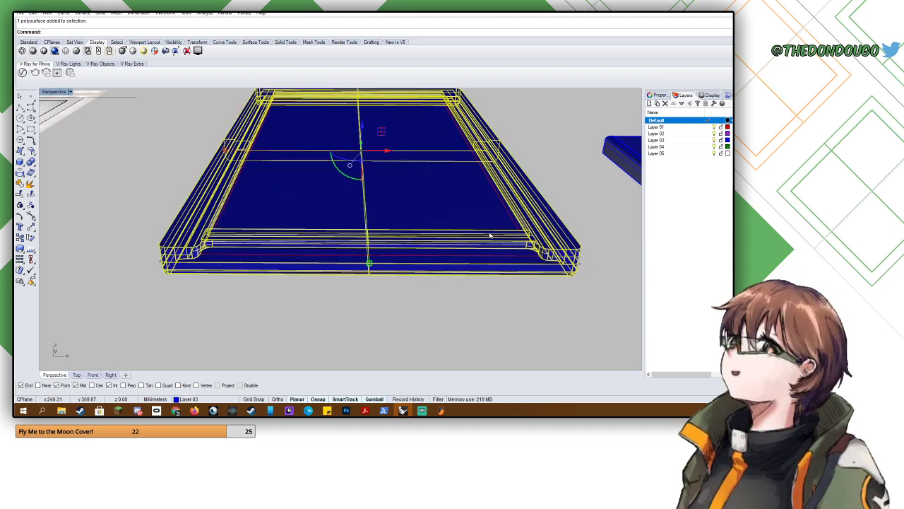
- Check the merged frame for naked edges with ShowEdges, and close the edge analysis
text(ShowEdges)
key(Return)
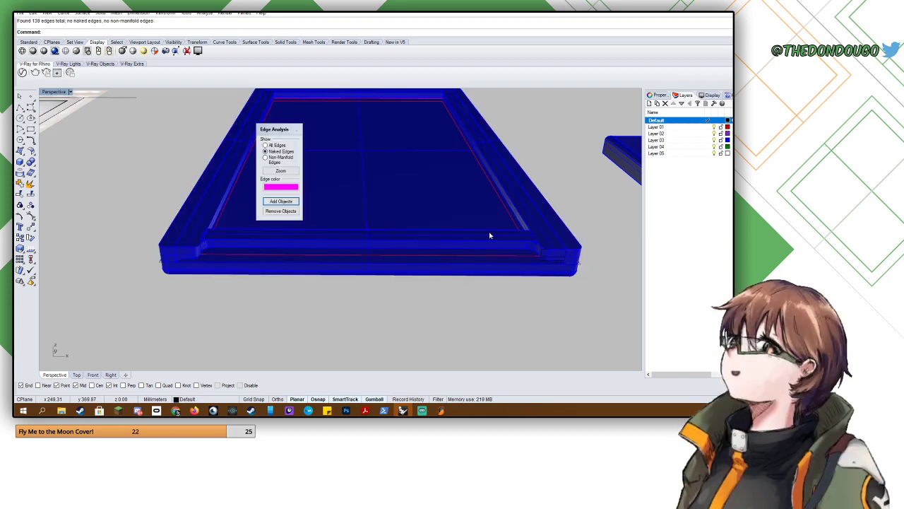
click(297, 130)
- Export the finished frame as the binary STL file Tarot Template.stl
click(282, 181)
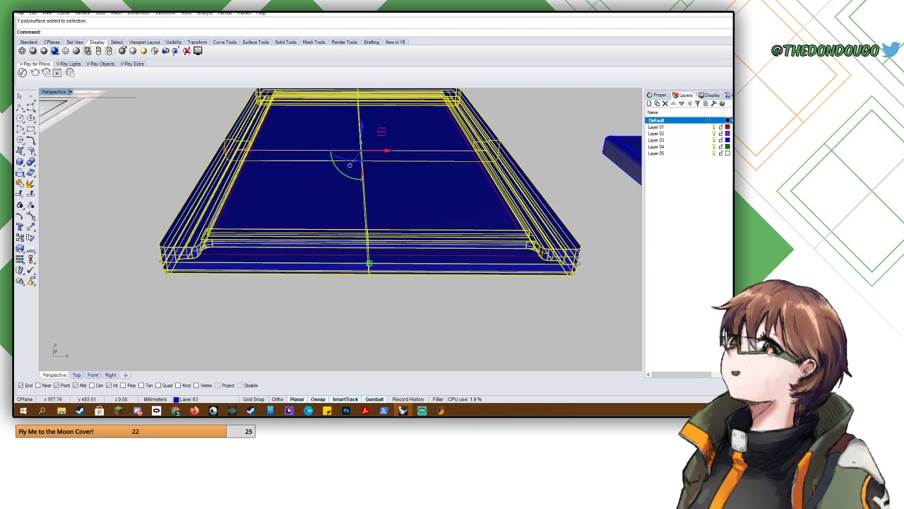
click(20, 12)
click(64, 111)
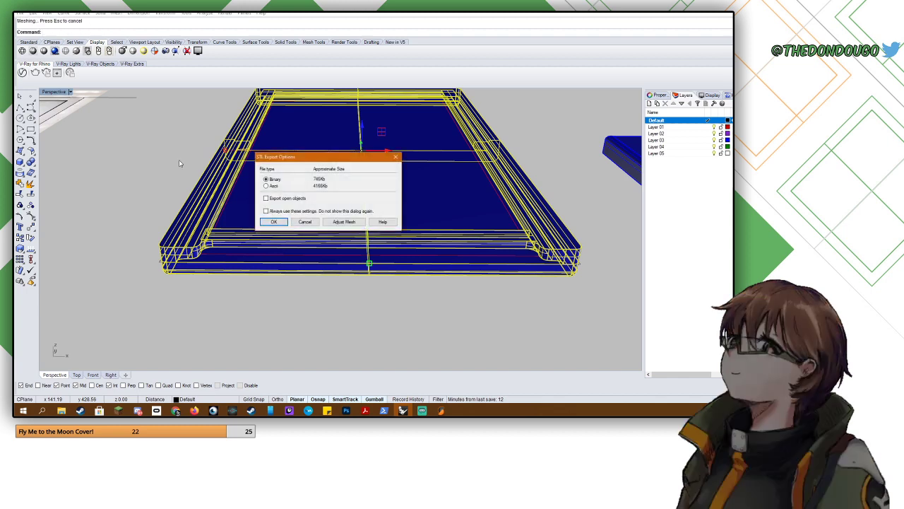
click(273, 221)
right_drag(271, 221, 253, 175)
- Switch to Slic3r and replace the old frame on the print bed with the newly exported Tarot Template.stl
click(441, 411)
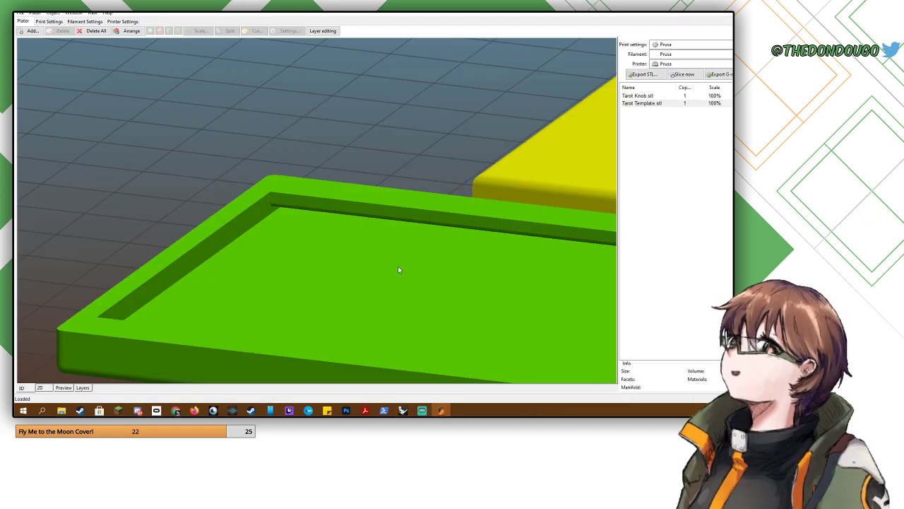
scroll(306, 242, down, 5)
drag(394, 319, 361, 318)
click(335, 289)
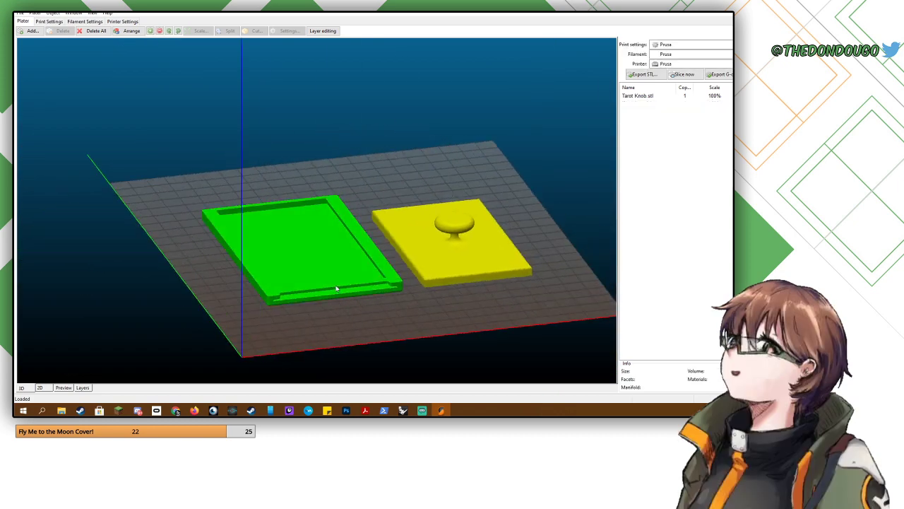
key(Delete)
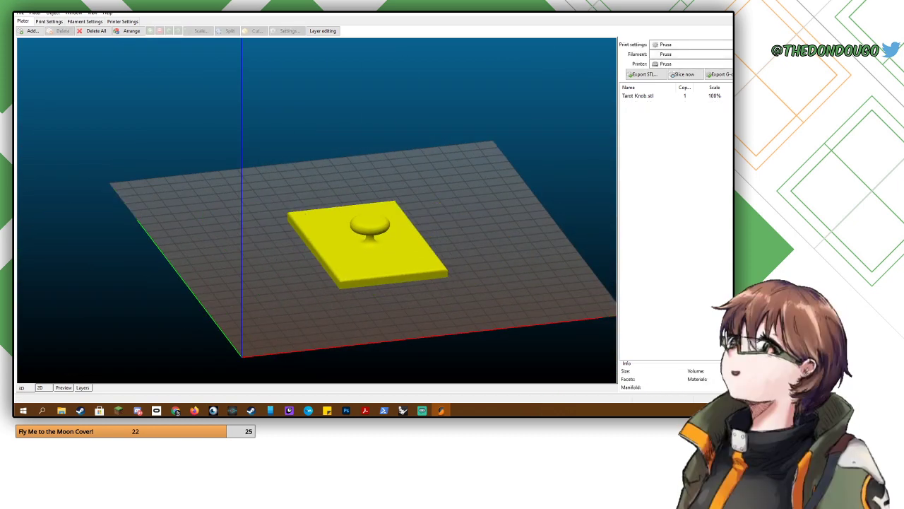
drag(15, 225, 318, 309)
scroll(319, 306, up, 3)
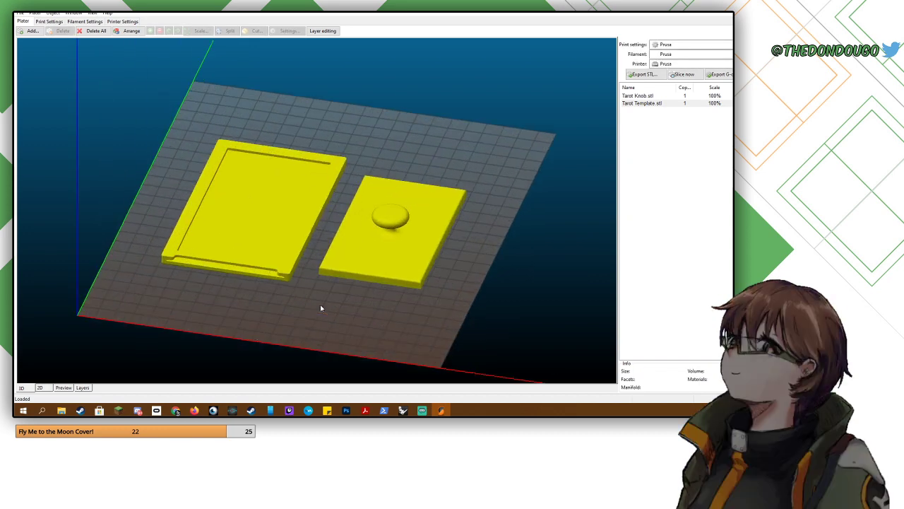
click(306, 224)
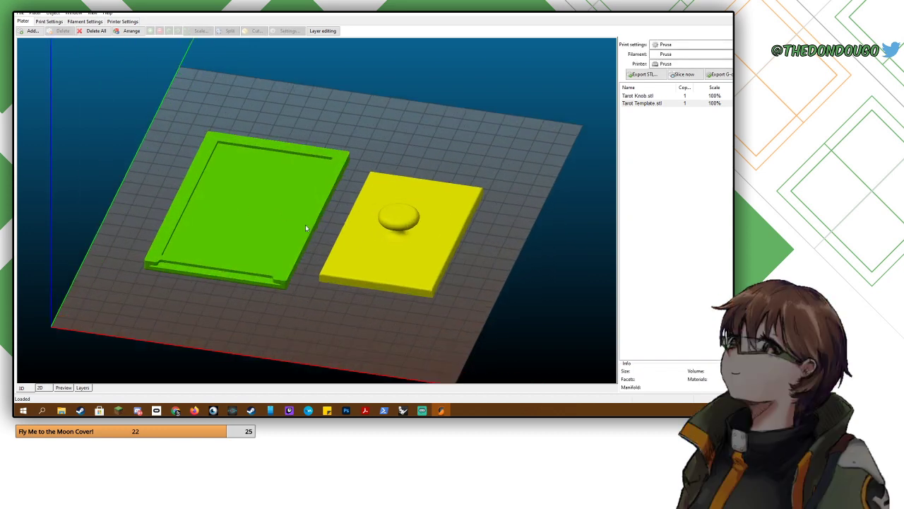
drag(333, 333, 285, 288)
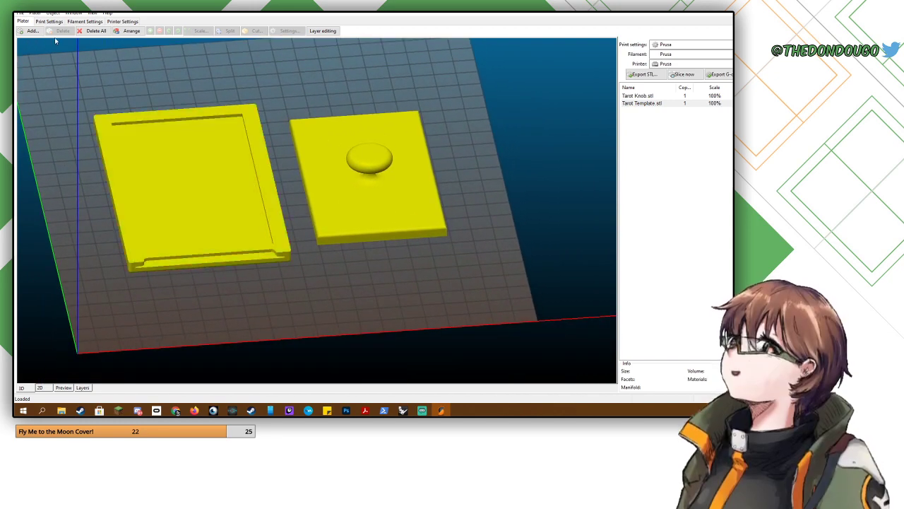
click(221, 151)
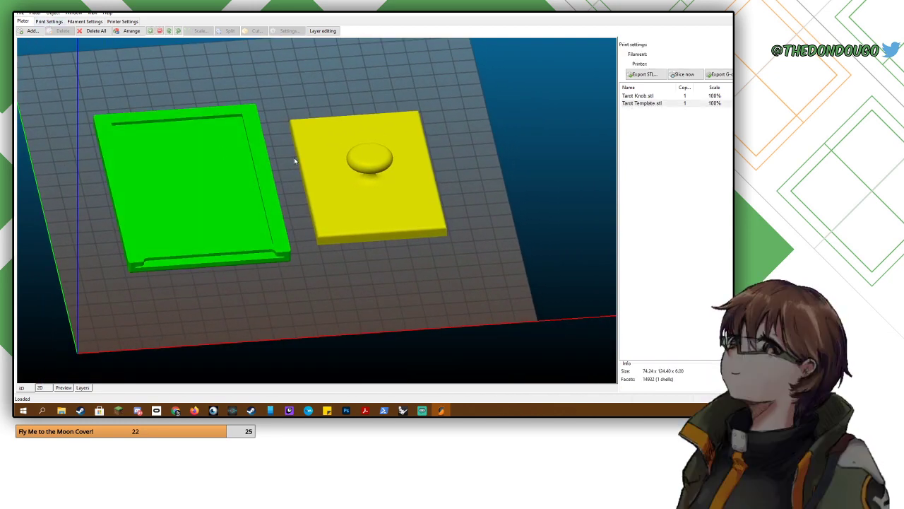
click(302, 159)
- Set the print's infill to 20% density with the Grid fill pattern
click(50, 22)
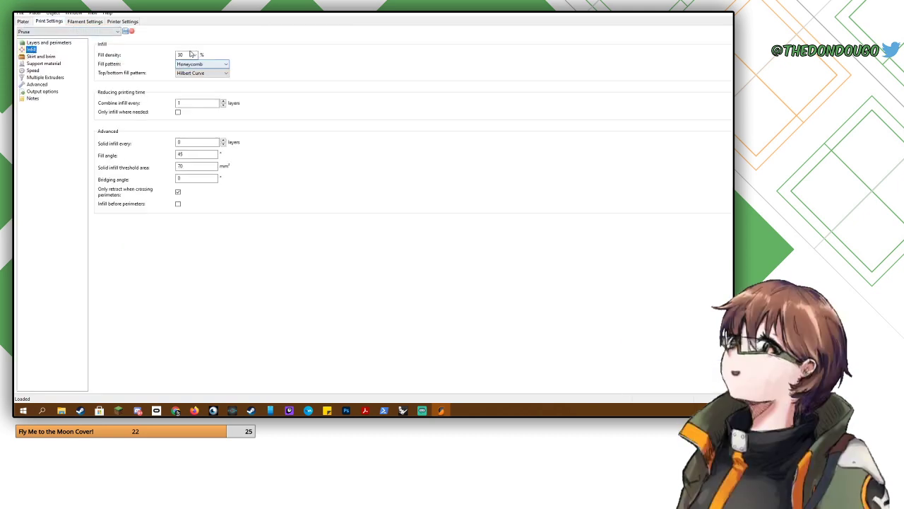
click(195, 55)
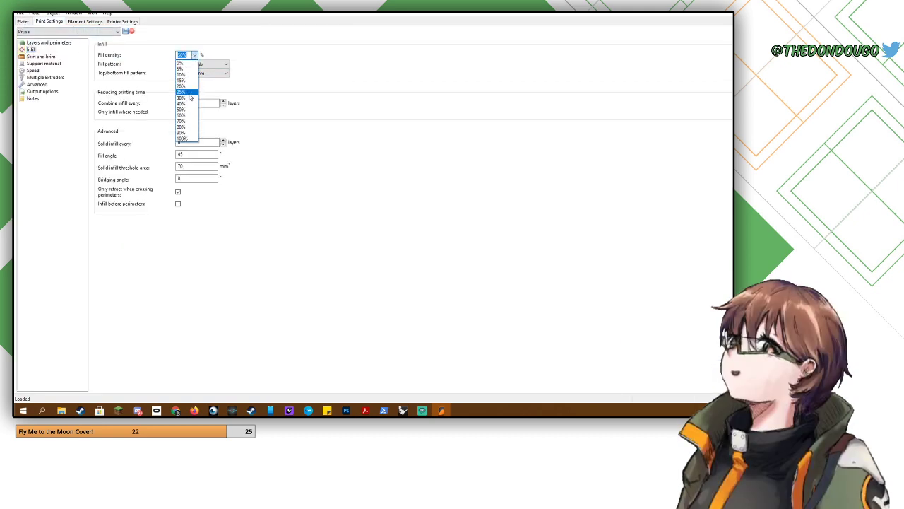
click(189, 88)
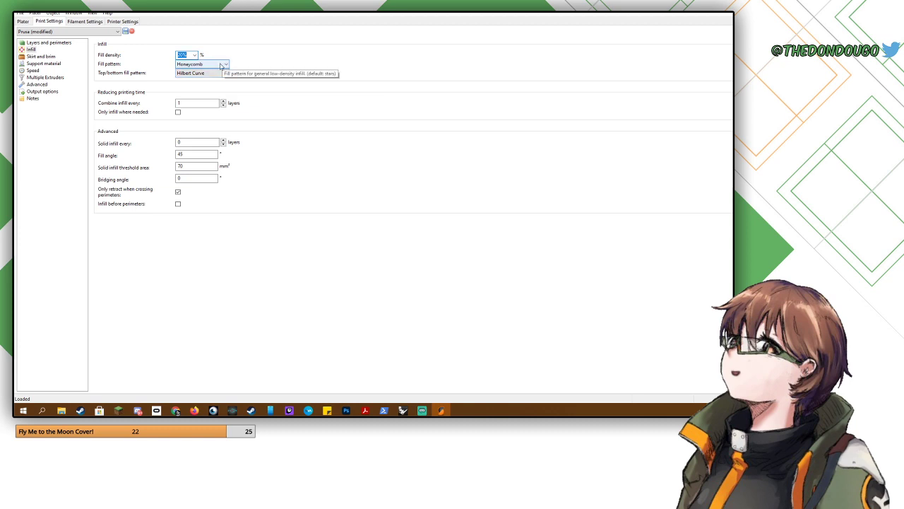
click(220, 66)
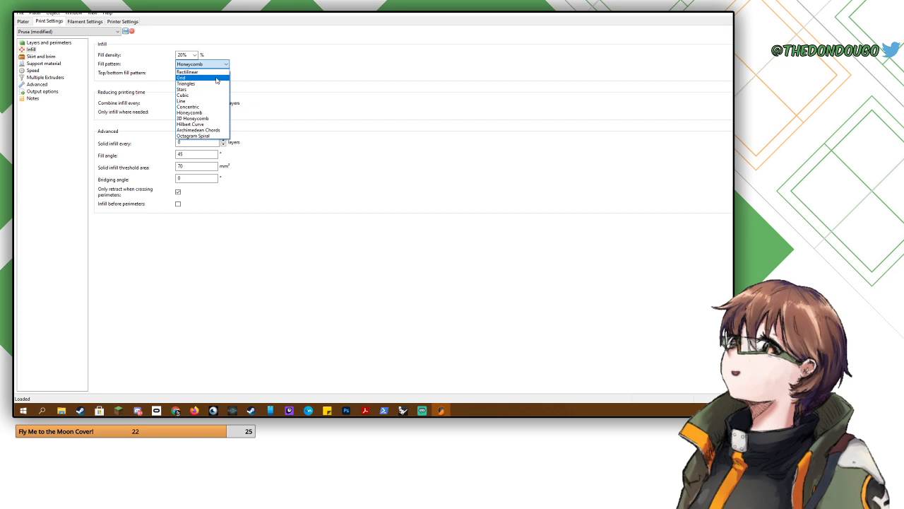
click(217, 78)
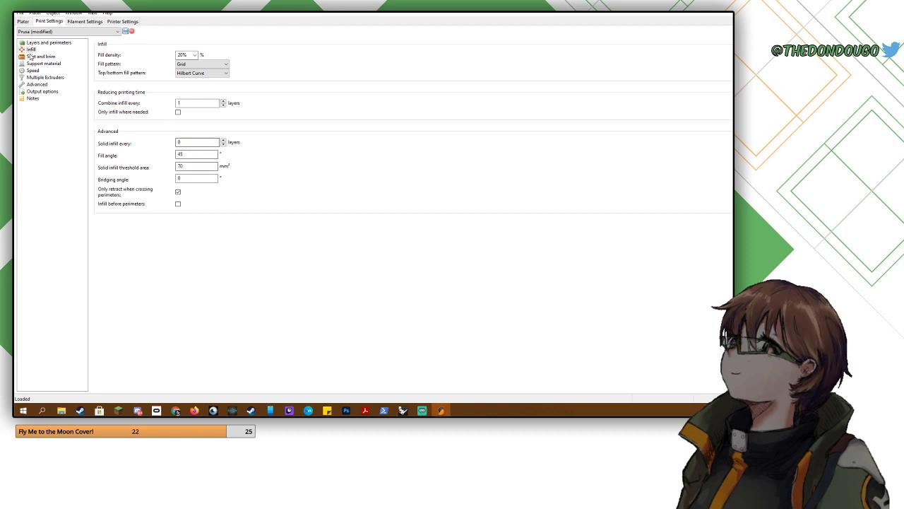
- Set the print's layer height to 0.3 mm
click(43, 44)
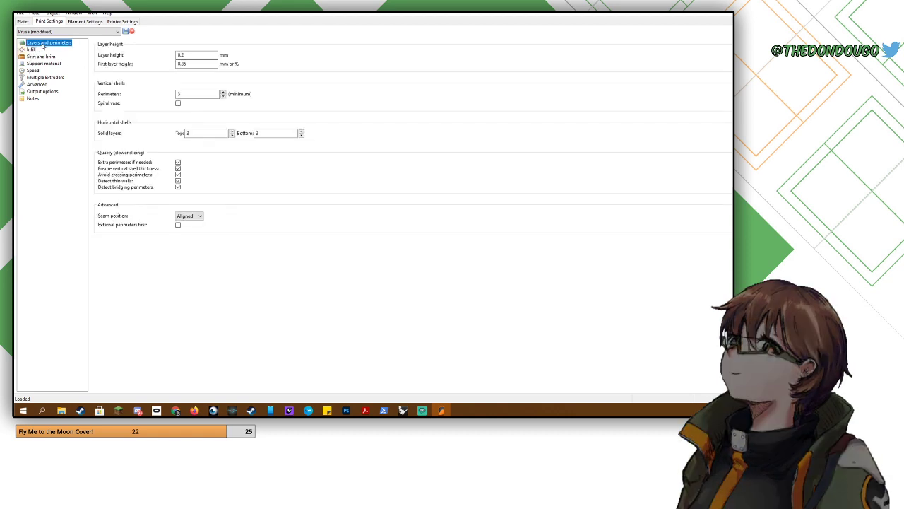
click(191, 54)
key(BackSpace)
text(3)
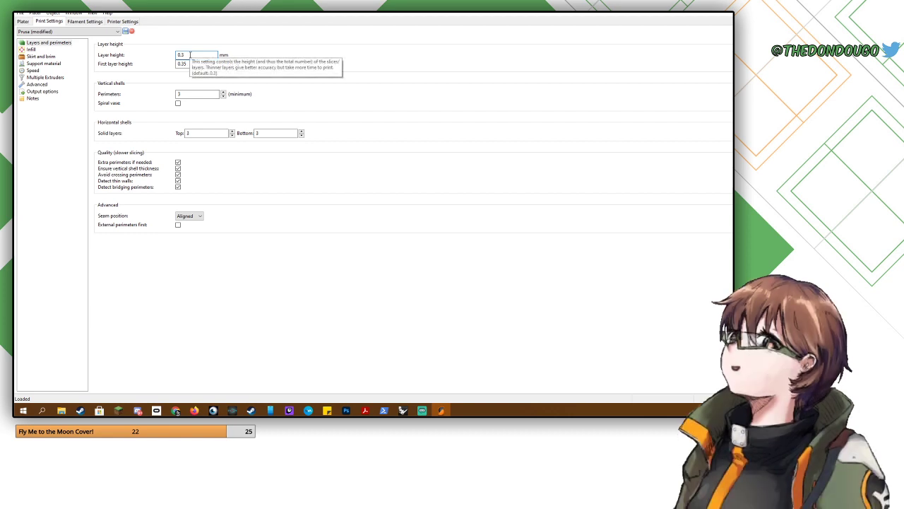
- Set the layer height to 0.25 mm, then slice both parts and check the toolpath preview
key(BackSpace)
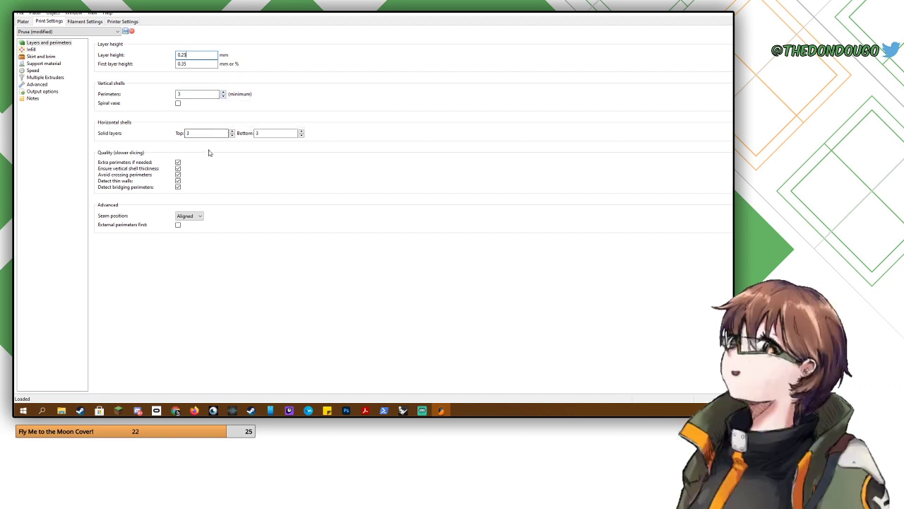
click(23, 21)
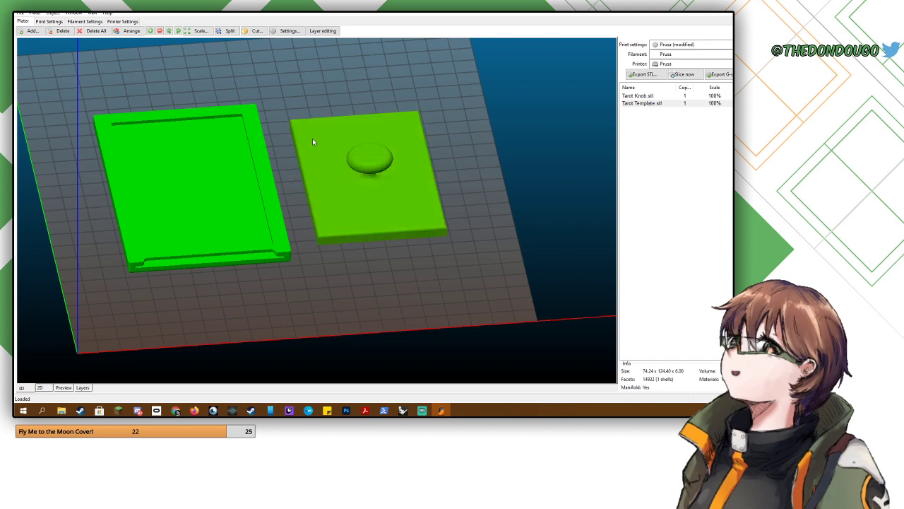
click(348, 133)
click(680, 74)
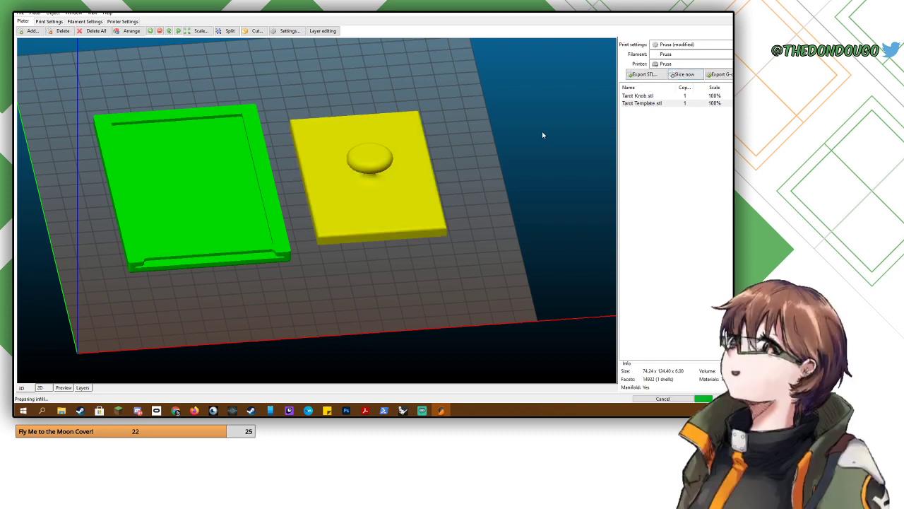
click(63, 387)
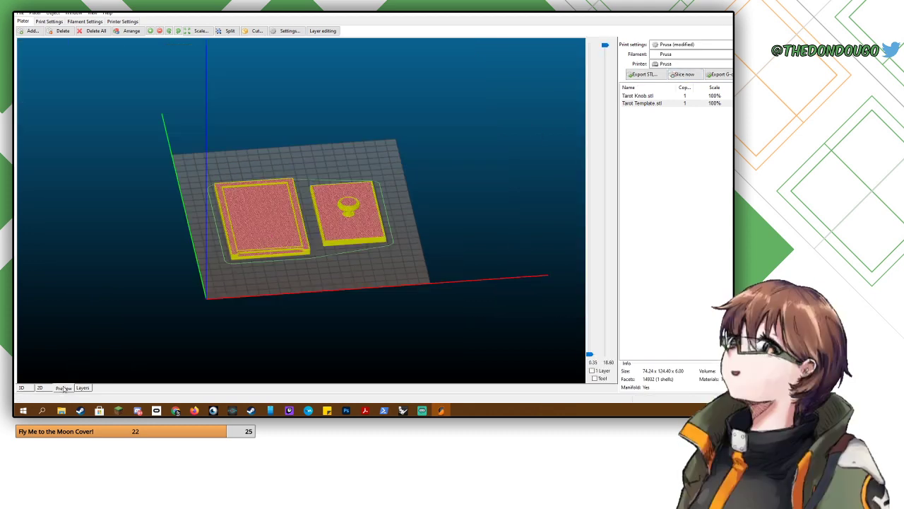
scroll(306, 302, up, 6)
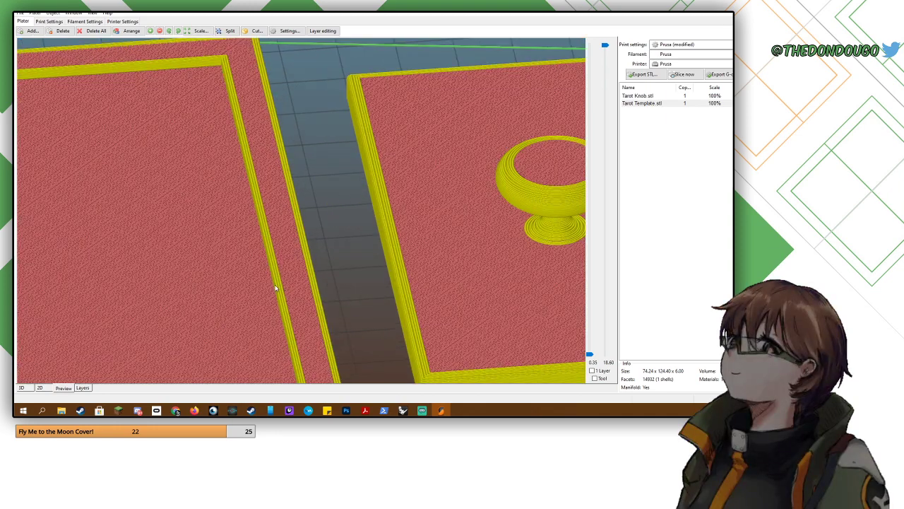
scroll(275, 288, down, 4)
- Set the top/bottom fill pattern to Archimedean Chords and re-slice the plate
click(48, 21)
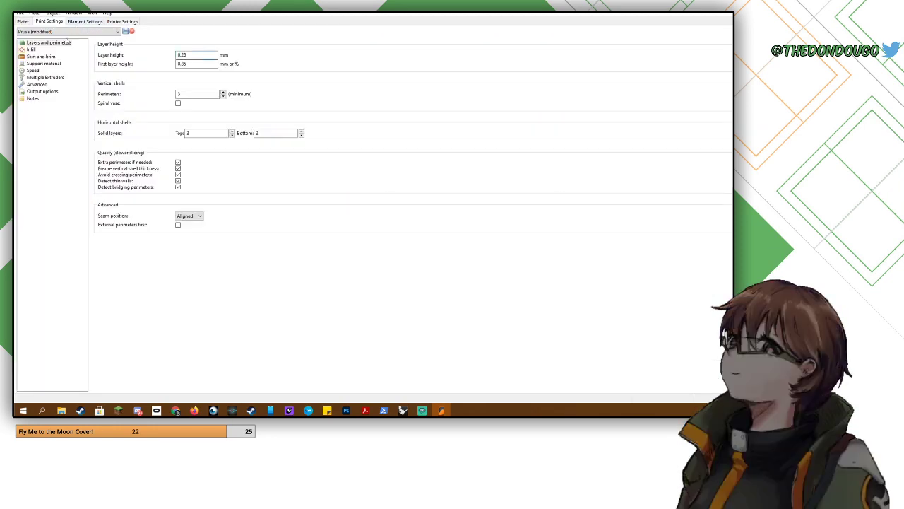
click(31, 50)
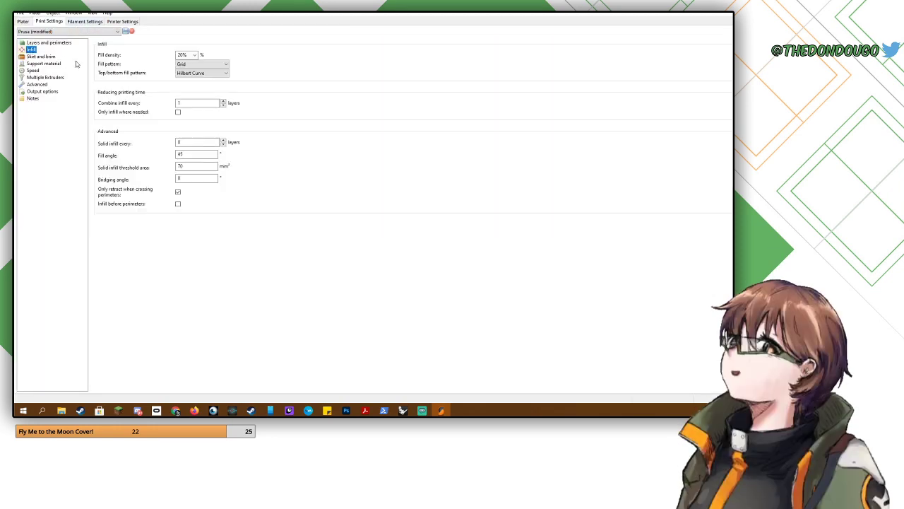
click(216, 74)
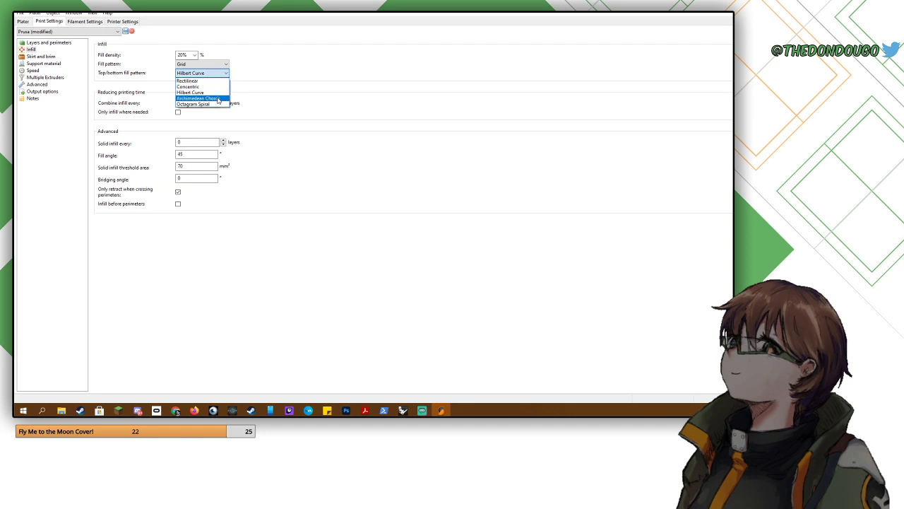
click(217, 98)
click(23, 22)
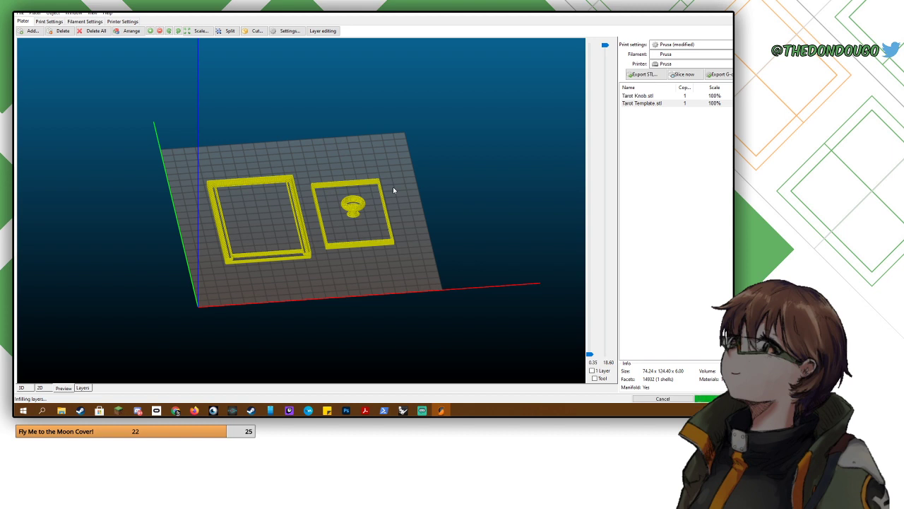
- Examine the sliced preview of both parts, checking the surface fill, the upper layers and the frame's slot from the side
click(30, 387)
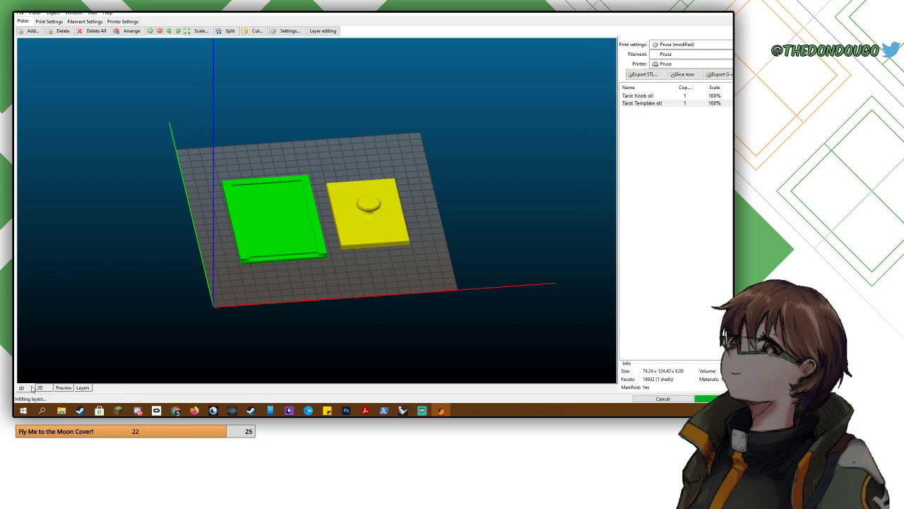
scroll(367, 240, up, 5)
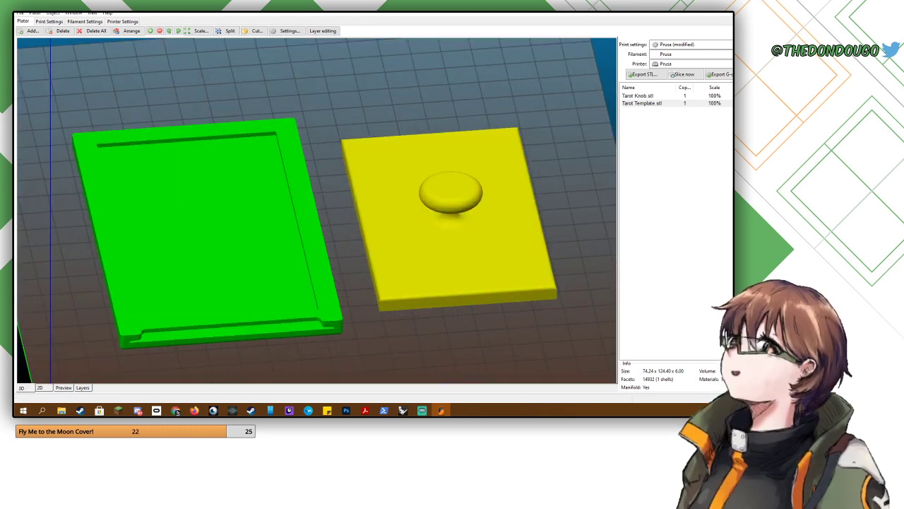
click(63, 388)
scroll(288, 238, up, 8)
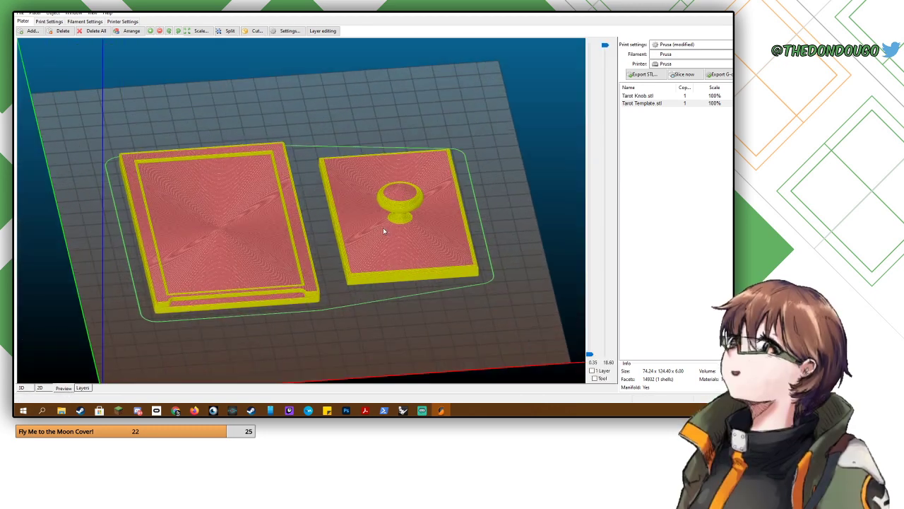
scroll(288, 237, down, 8)
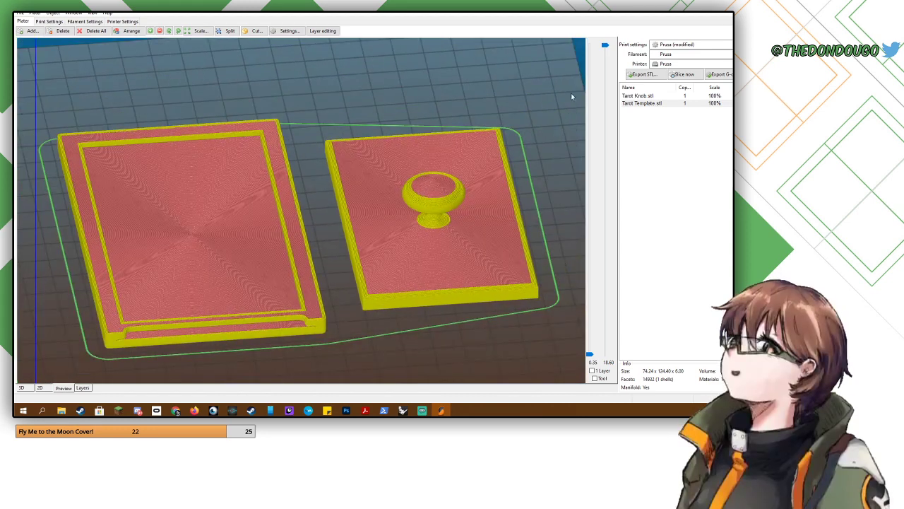
drag(605, 46, 604, 63)
drag(600, 99, 606, 43)
drag(383, 202, 346, 216)
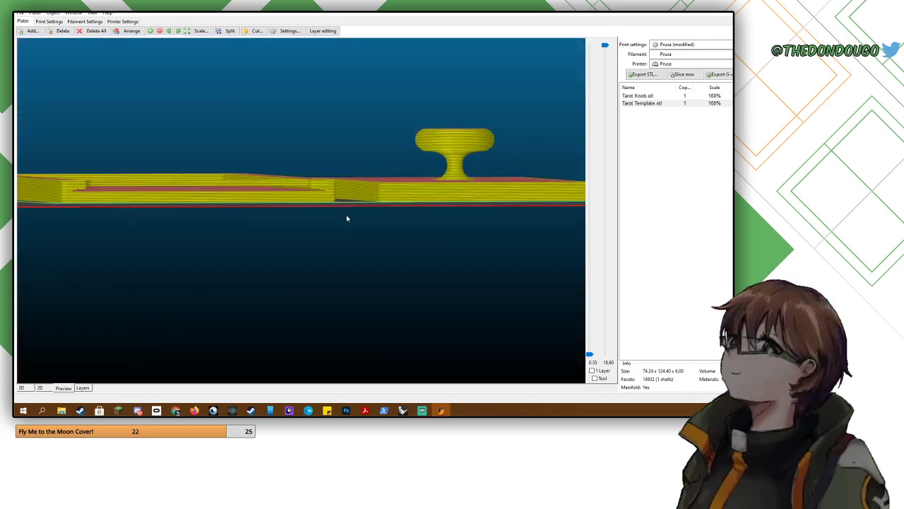
scroll(346, 215, up, 9)
scroll(353, 148, up, 3)
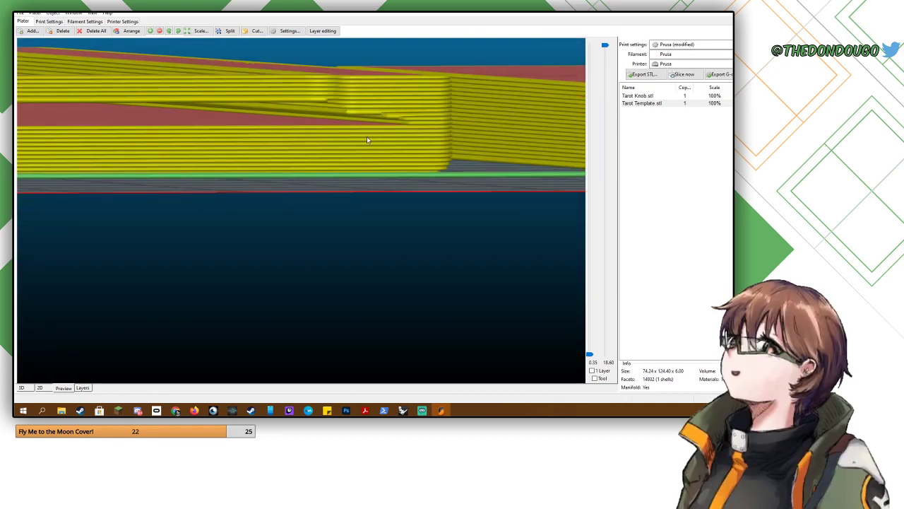
scroll(346, 202, down, 6)
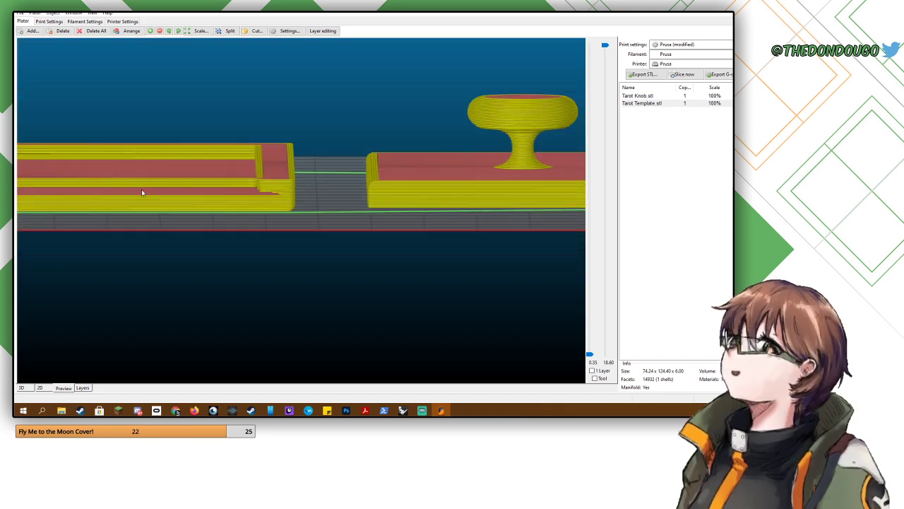
scroll(100, 190, up, 3)
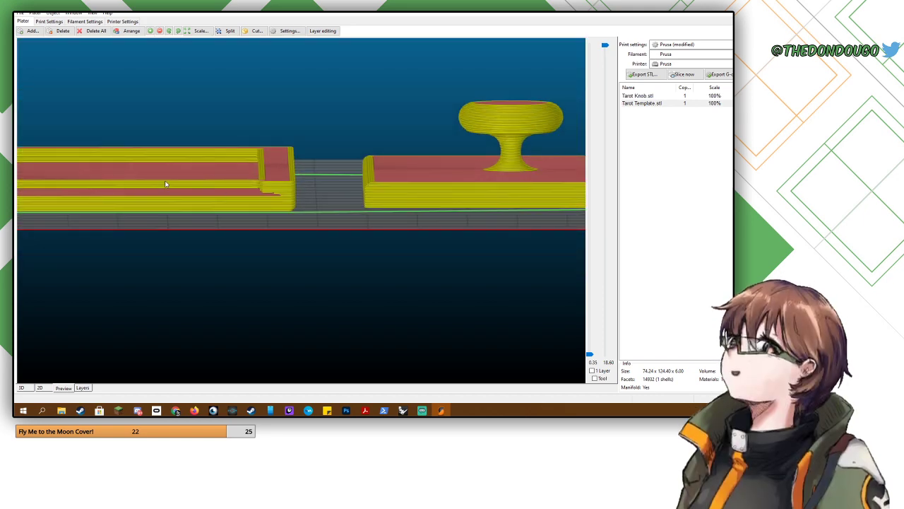
- Enable support material generation in the print settings and re-slice both parts
click(50, 22)
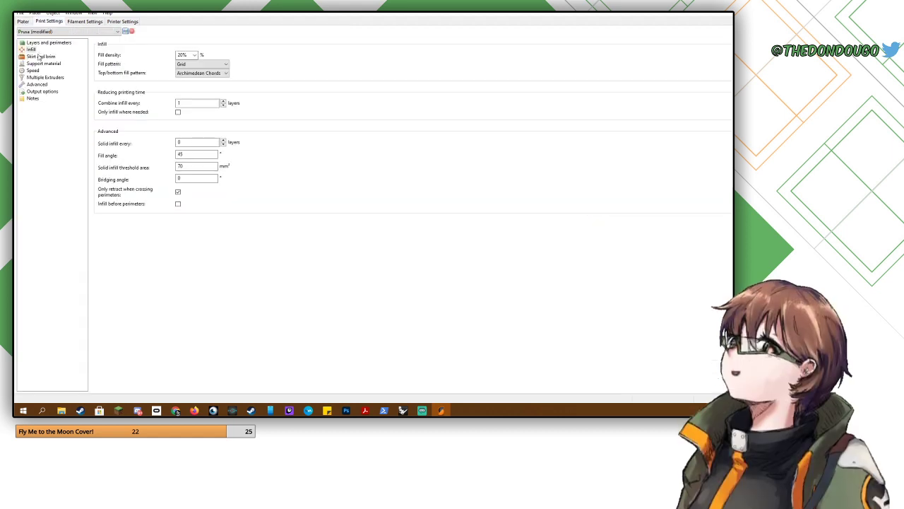
click(44, 63)
click(177, 55)
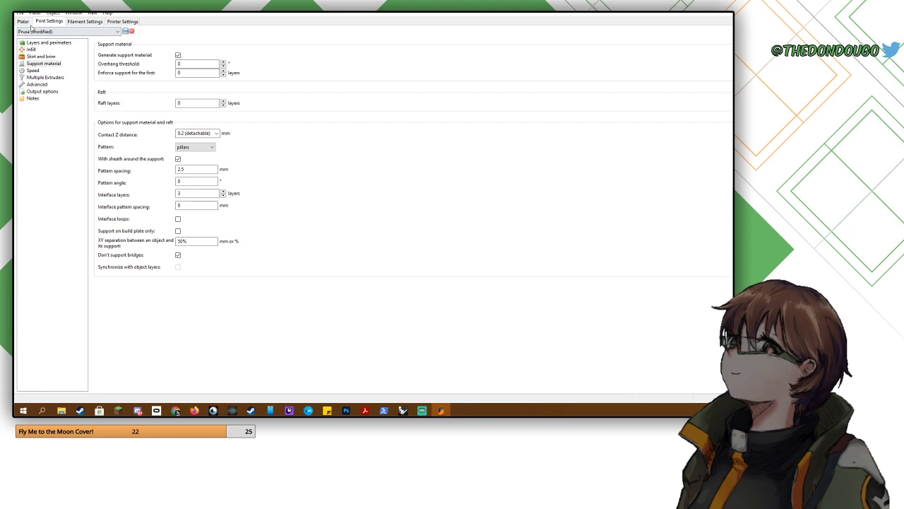
click(23, 21)
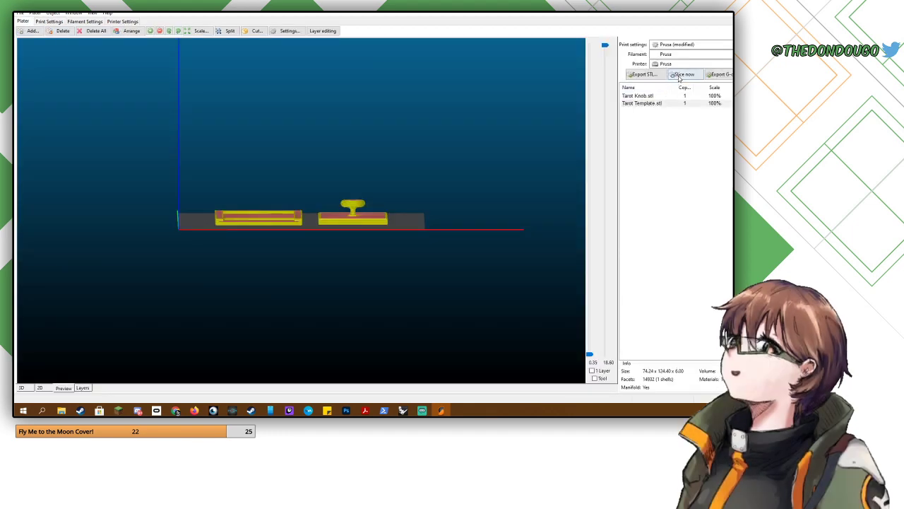
click(679, 77)
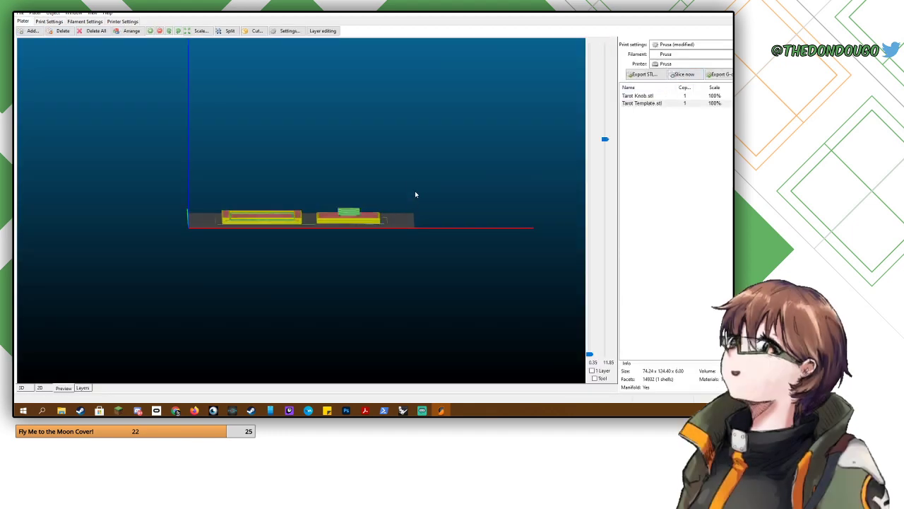
- Examine the generated supports inside the frame's slot and around the knob in the sliced preview
drag(415, 190, 420, 199)
scroll(302, 242, up, 6)
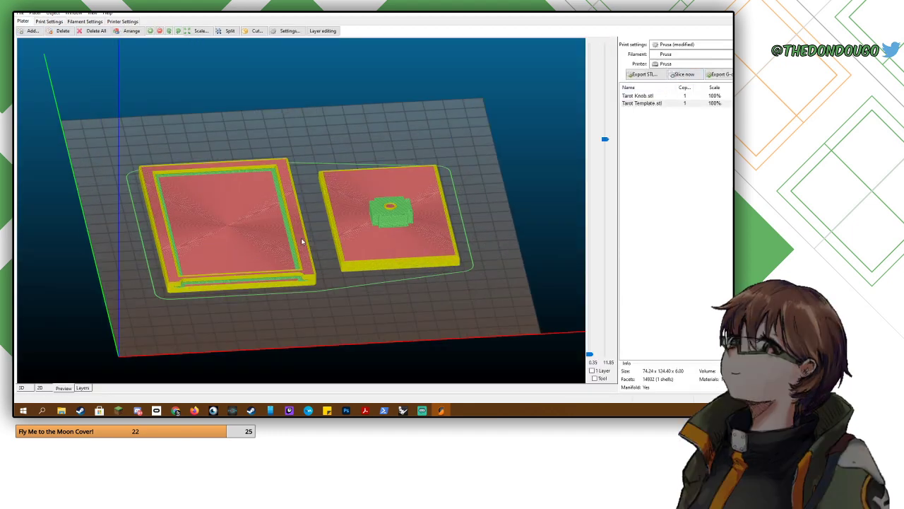
scroll(301, 239, up, 6)
scroll(308, 227, down, 5)
scroll(313, 225, up, 8)
drag(323, 241, 325, 227)
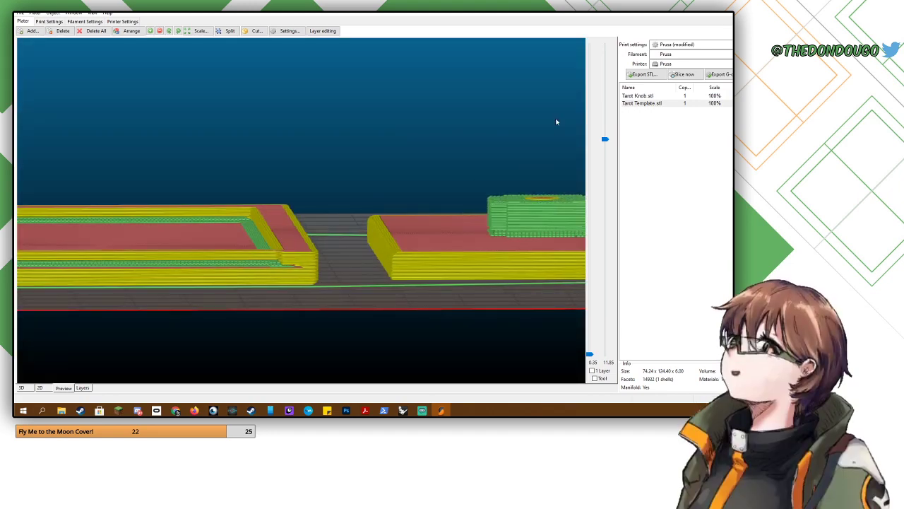
- Show the preview up to the topmost layer and inspect the supports on the complete frame and knobbed block
drag(606, 143, 620, 38)
drag(345, 132, 357, 155)
scroll(356, 156, down, 2)
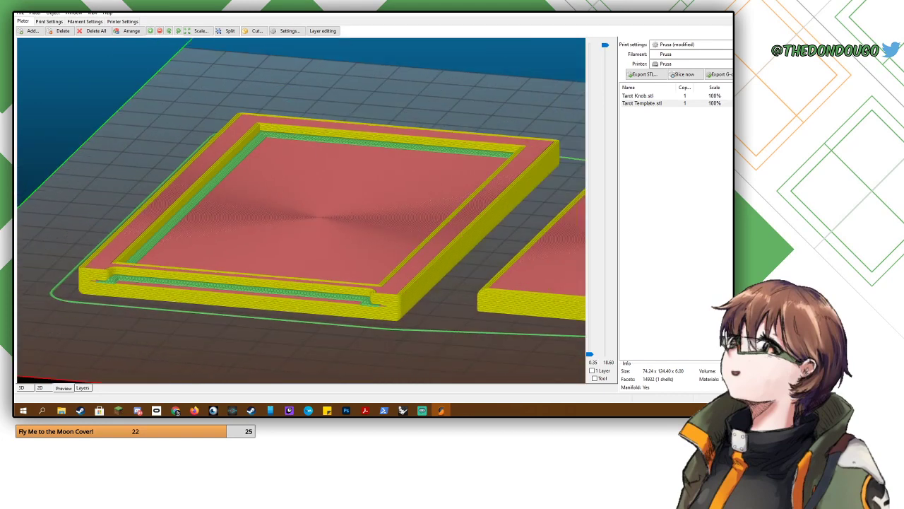
mouse_move(139, 175)
middle_down()
mouse_move(187, 176)
mouse_move(125, 168)
middle_up()
scroll(125, 167, down, 2)
drag(125, 167, 139, 163)
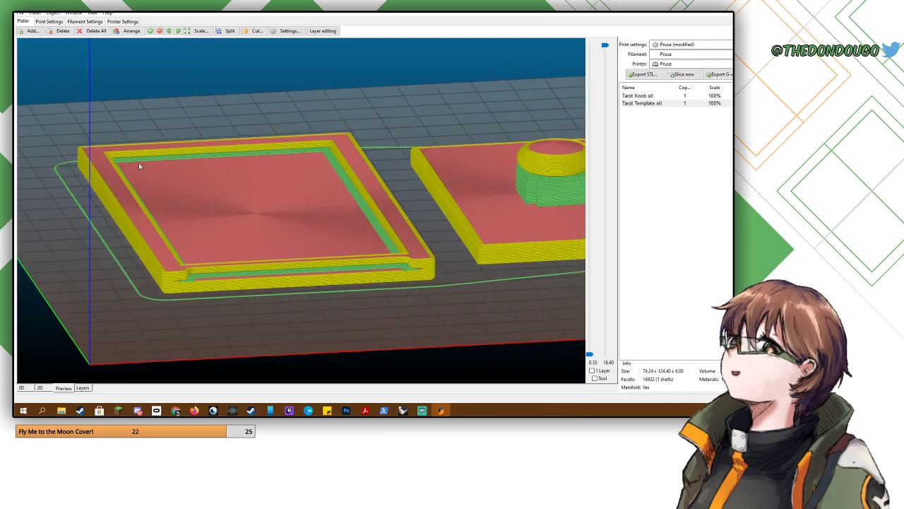
middle_drag(183, 166, 174, 164)
scroll(132, 161, down, 3)
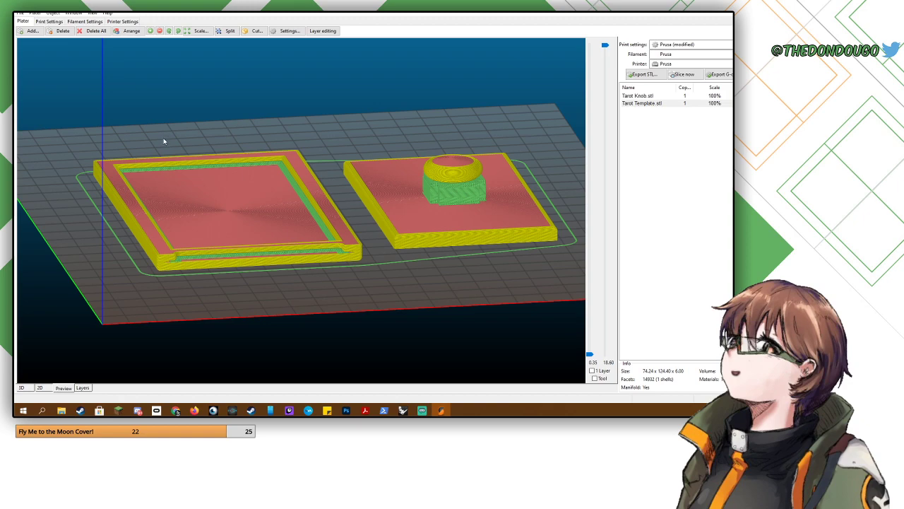
mouse_move(296, 129)
mouse_down()
mouse_move(323, 137)
mouse_move(303, 130)
mouse_move(320, 136)
mouse_move(318, 146)
mouse_move(313, 130)
mouse_move(299, 130)
mouse_move(315, 129)
mouse_move(306, 128)
mouse_move(311, 143)
mouse_move(323, 134)
mouse_move(306, 141)
mouse_up()
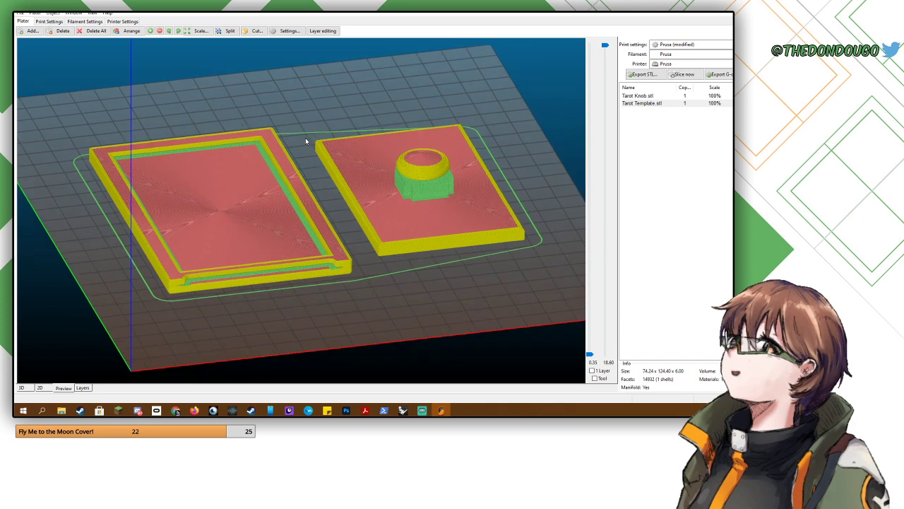